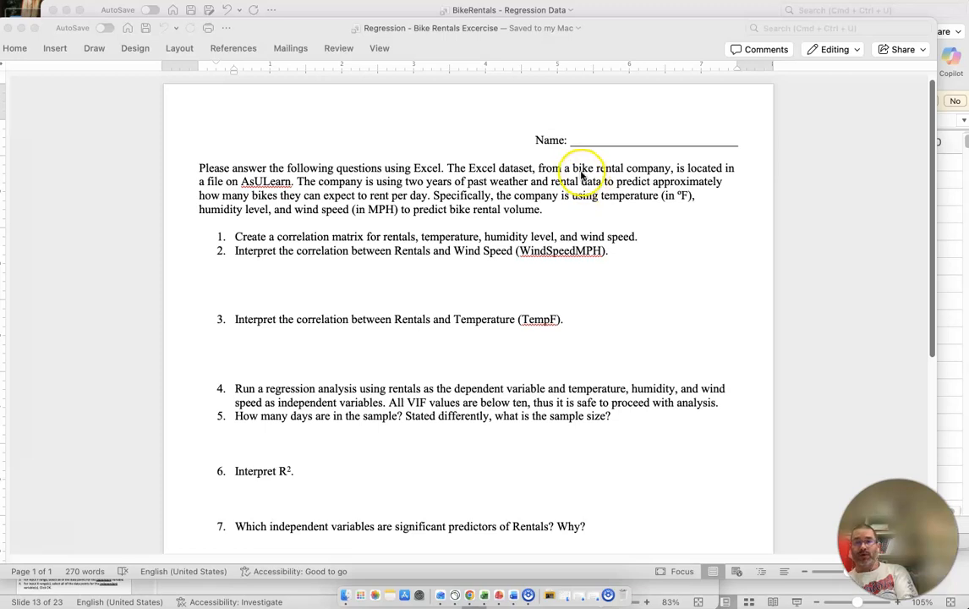
Read the Bike Rentals exercise's introduction and question 1, highlighting the dataset source, time span, predictor variables and correlation matrix variables
click(609, 160)
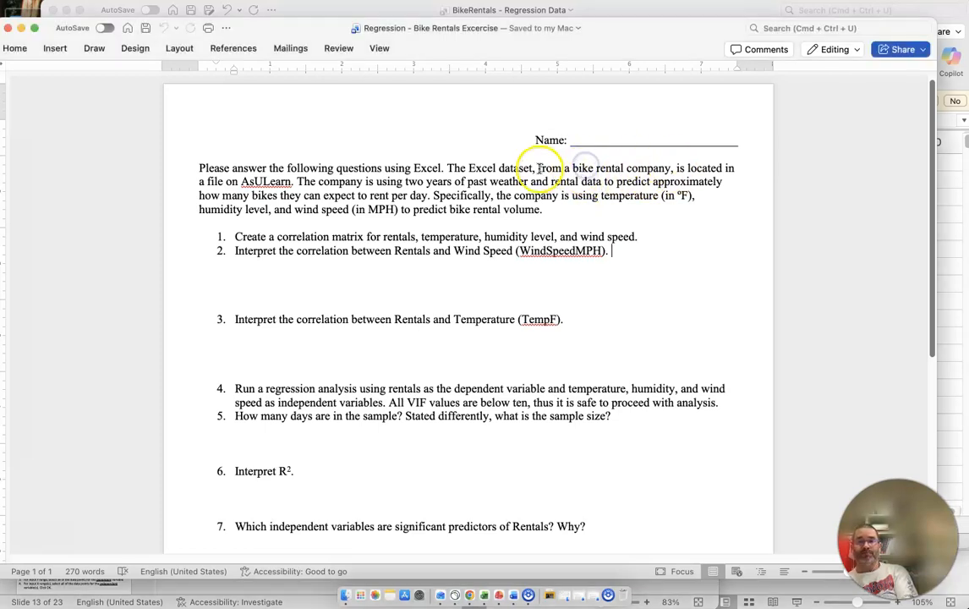
drag(538, 169, 640, 170)
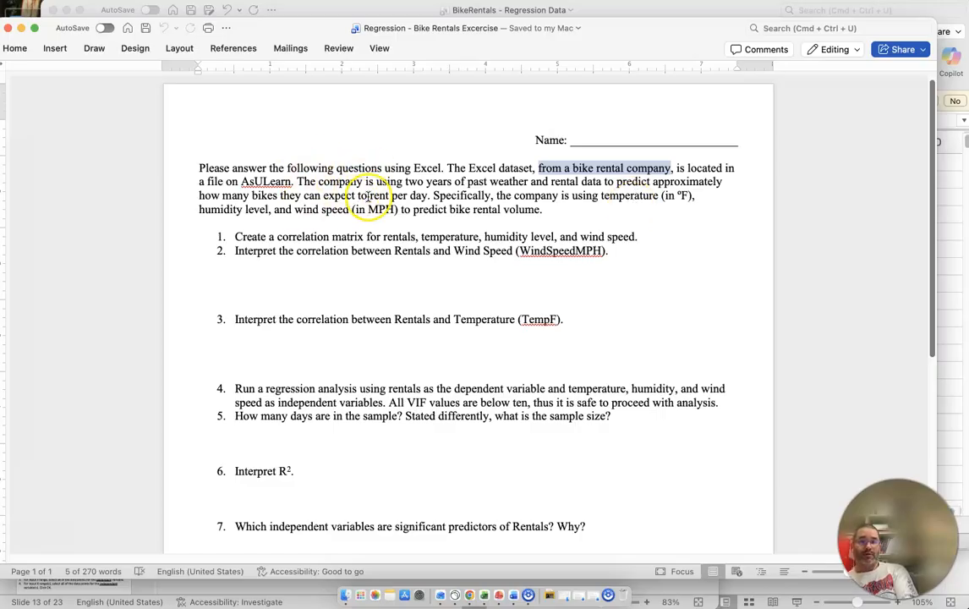
drag(405, 182, 516, 183)
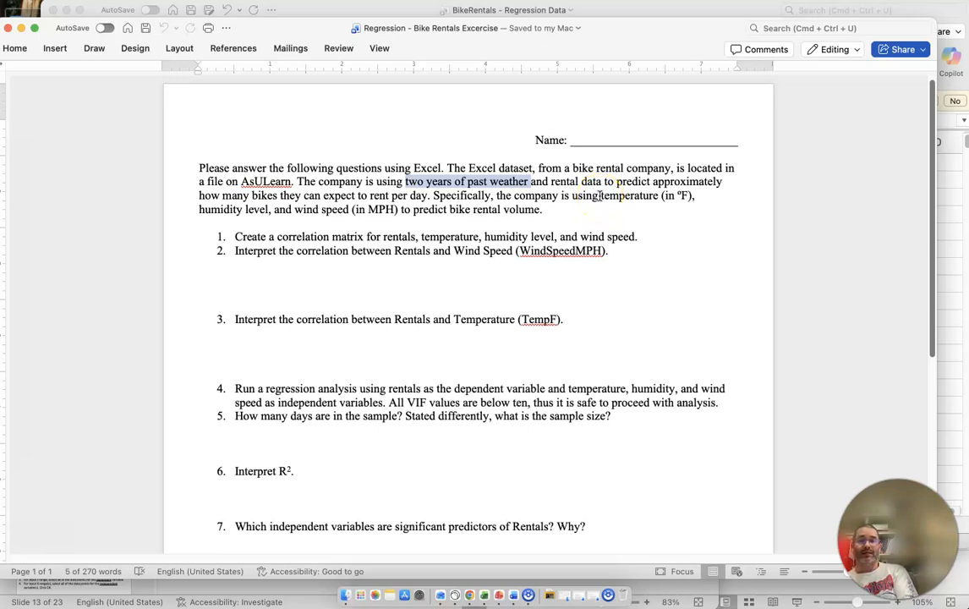
drag(602, 196, 695, 195)
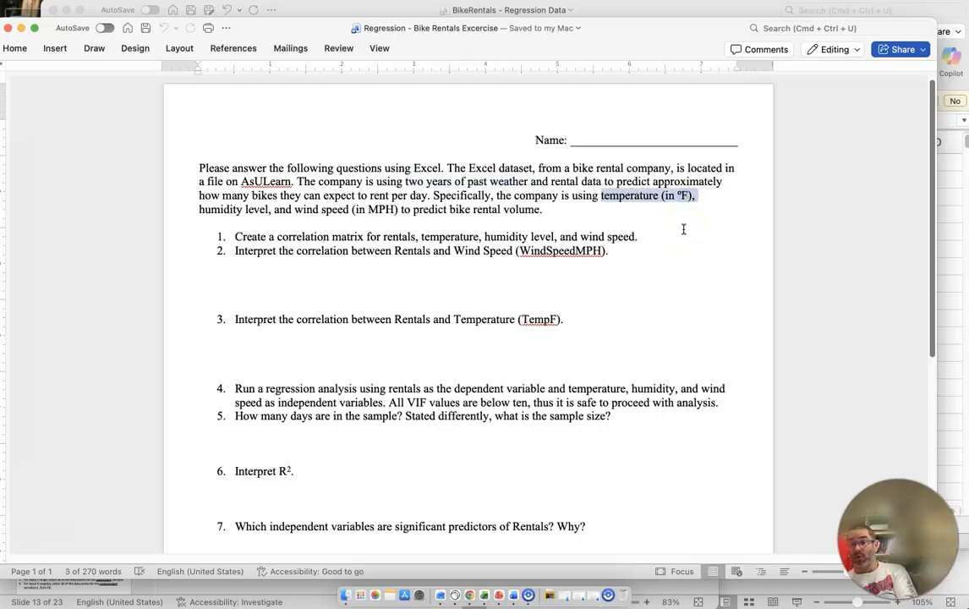
drag(269, 209, 198, 209)
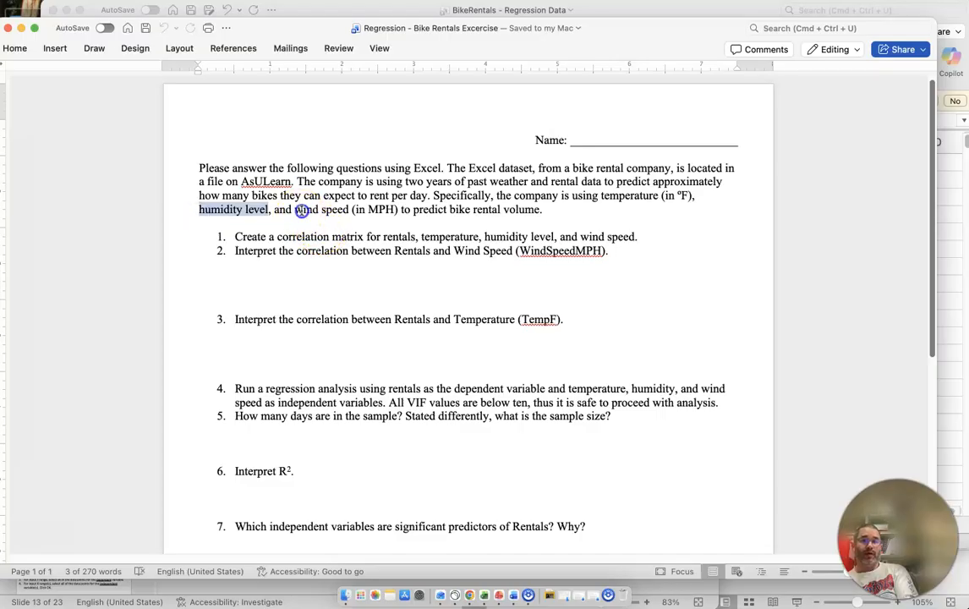
drag(295, 209, 391, 210)
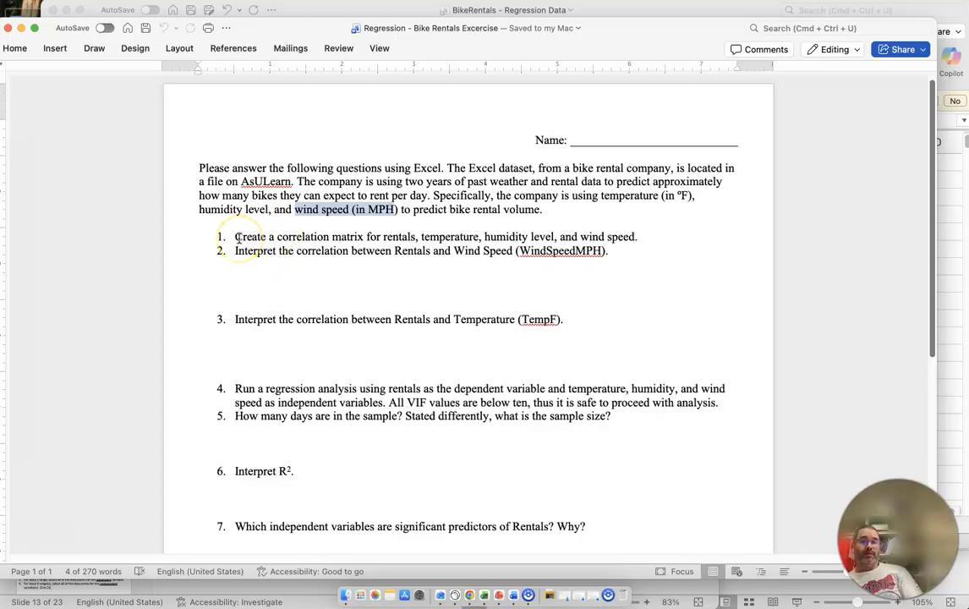
drag(388, 238, 636, 238)
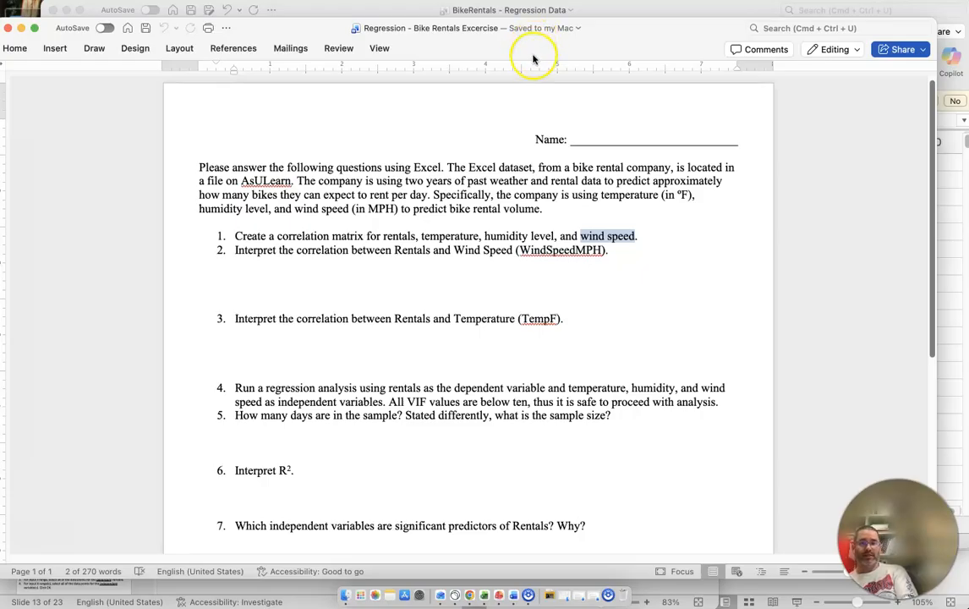
Look over the BikeRentals data in Excel and review the Correlations in Excel instructions in the PowerPoint deck
click(338, 13)
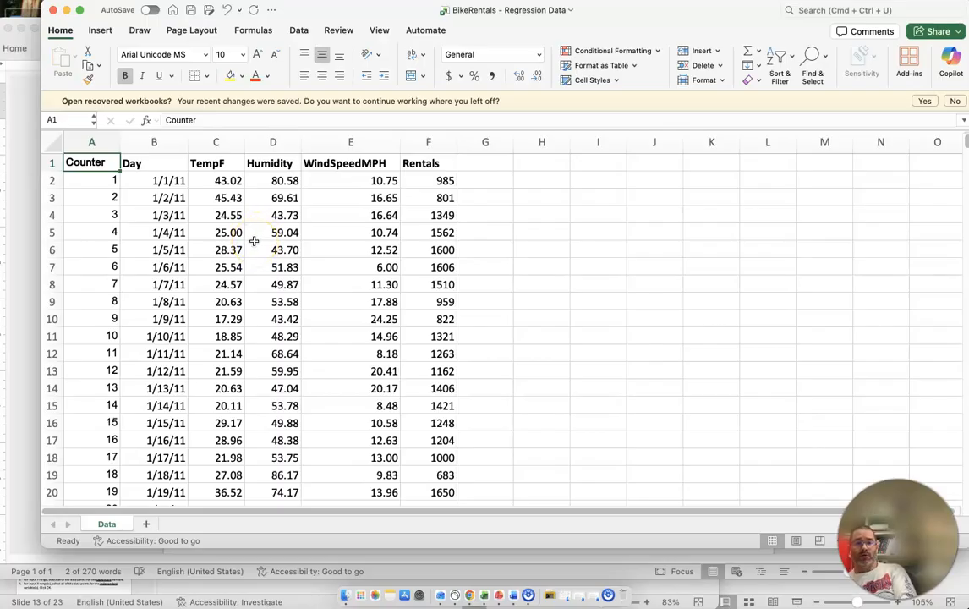
scroll(571, 463, down, 1)
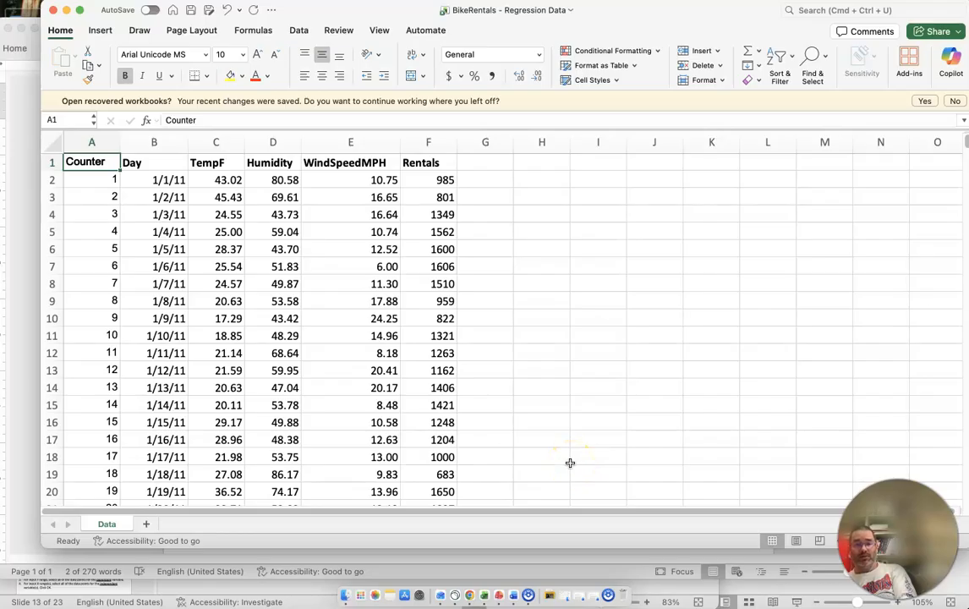
click(148, 597)
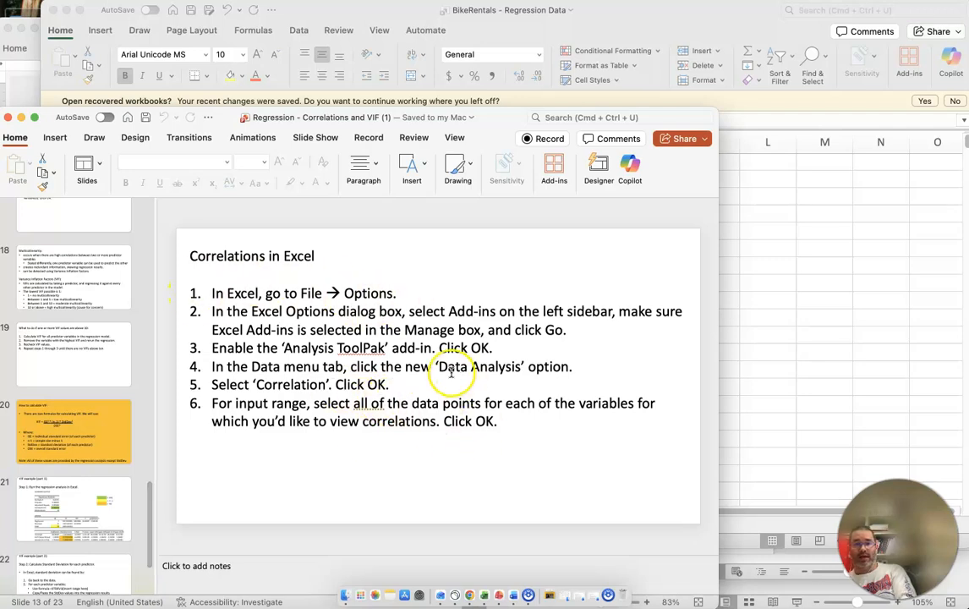
drag(438, 367, 520, 367)
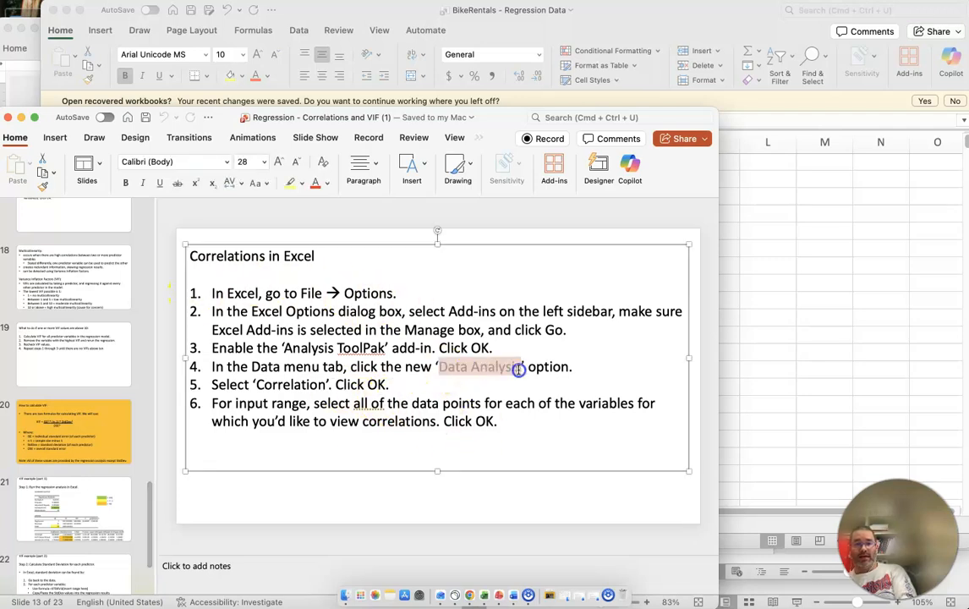
click(404, 386)
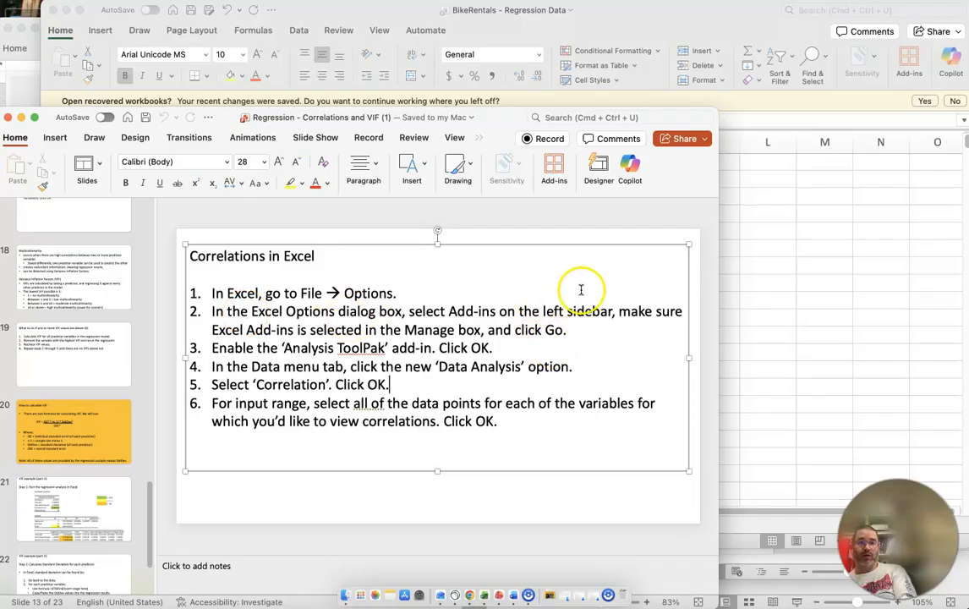
Return to the BikeRentals workbook in Excel and start the Correlation tool from Data Analysis
click(888, 320)
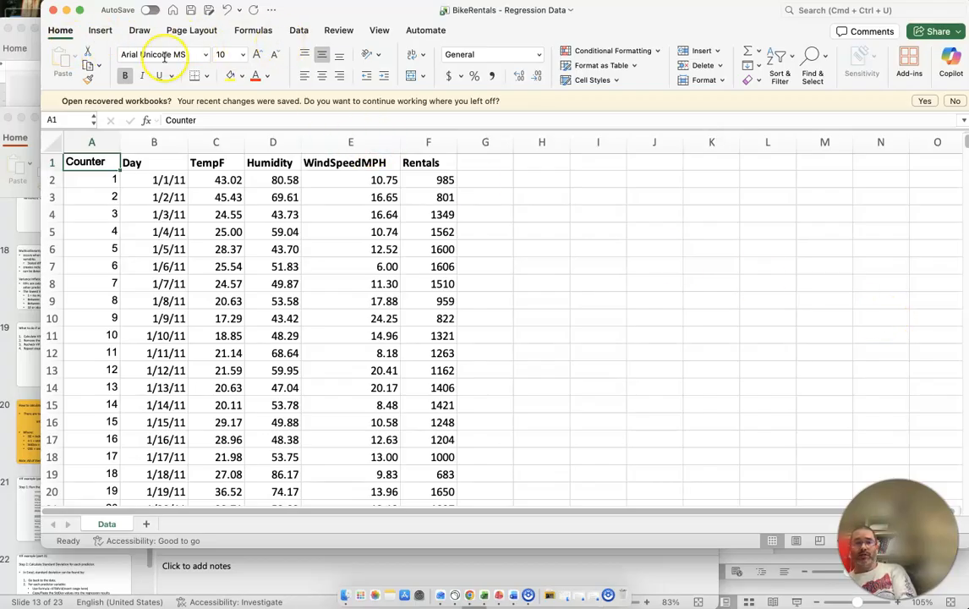
click(300, 31)
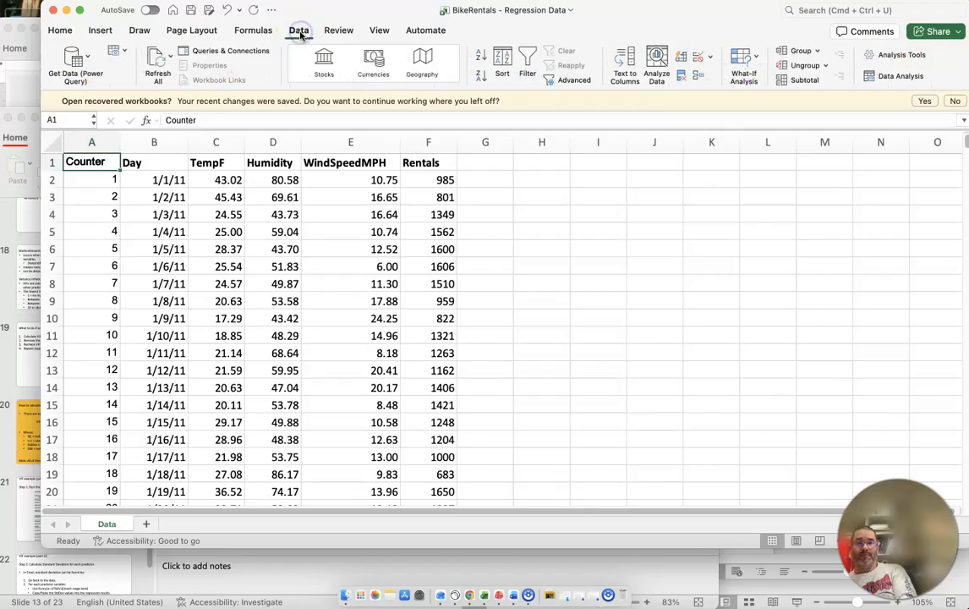
click(894, 78)
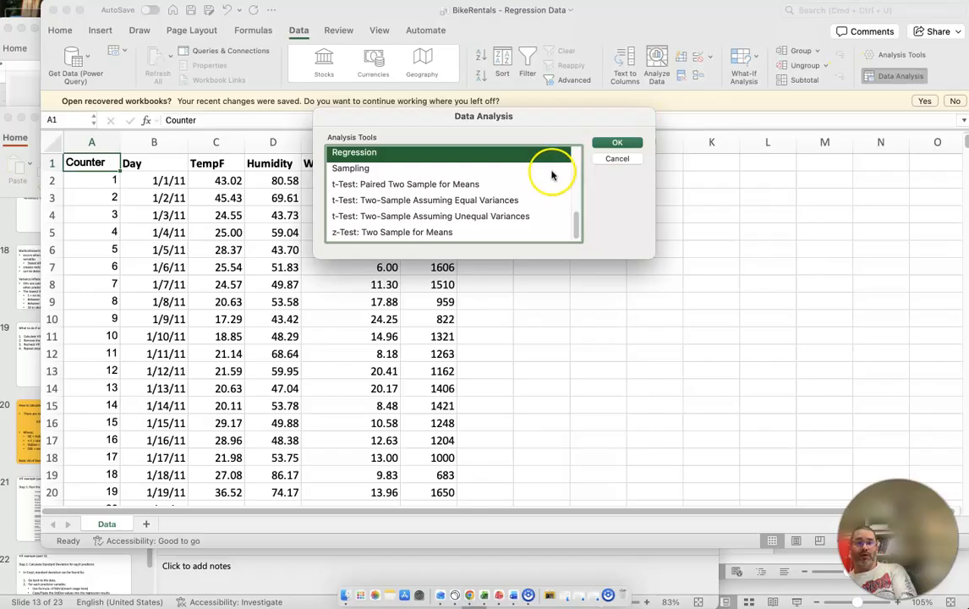
scroll(515, 191, up, 1)
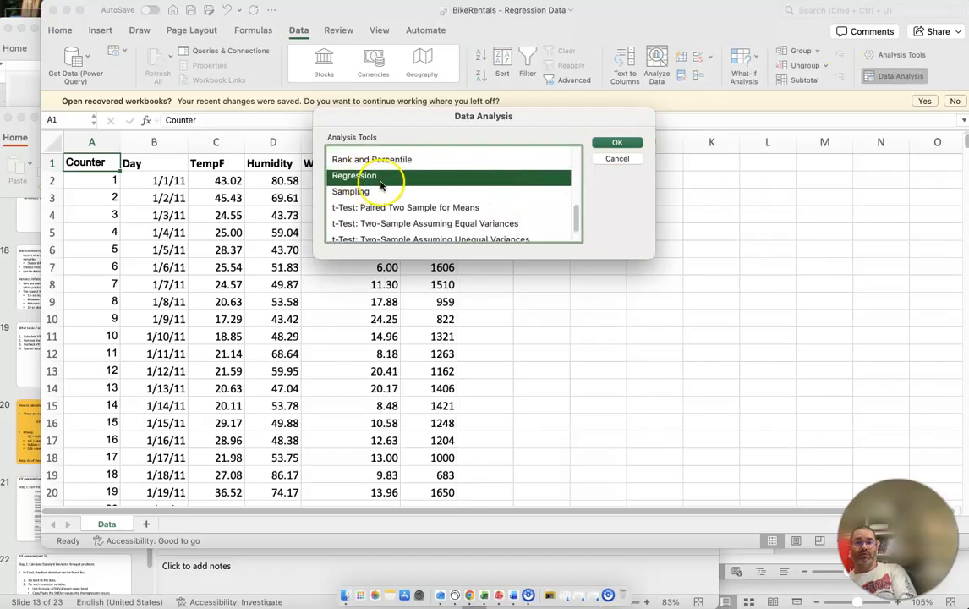
scroll(479, 209, up, 6)
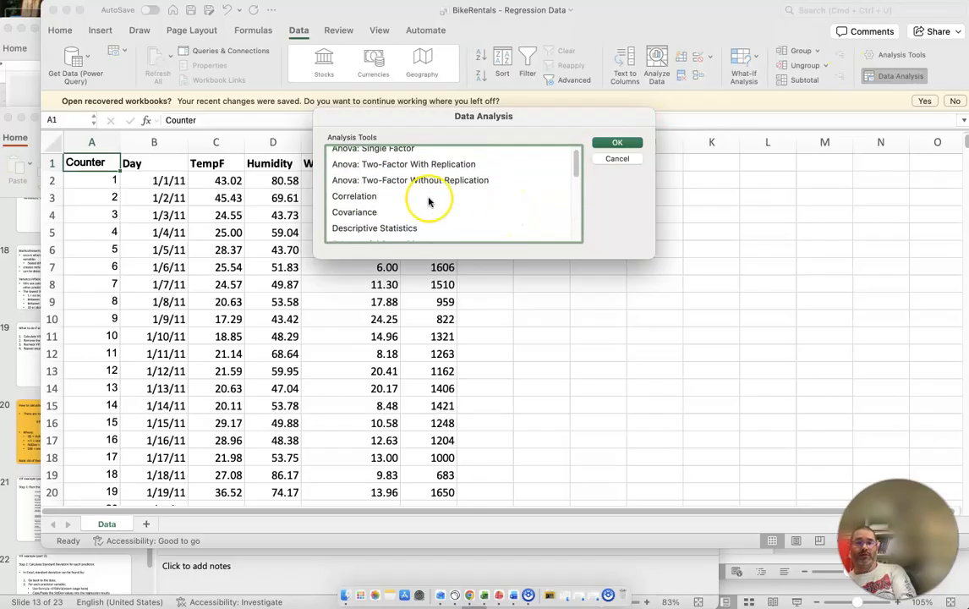
click(368, 196)
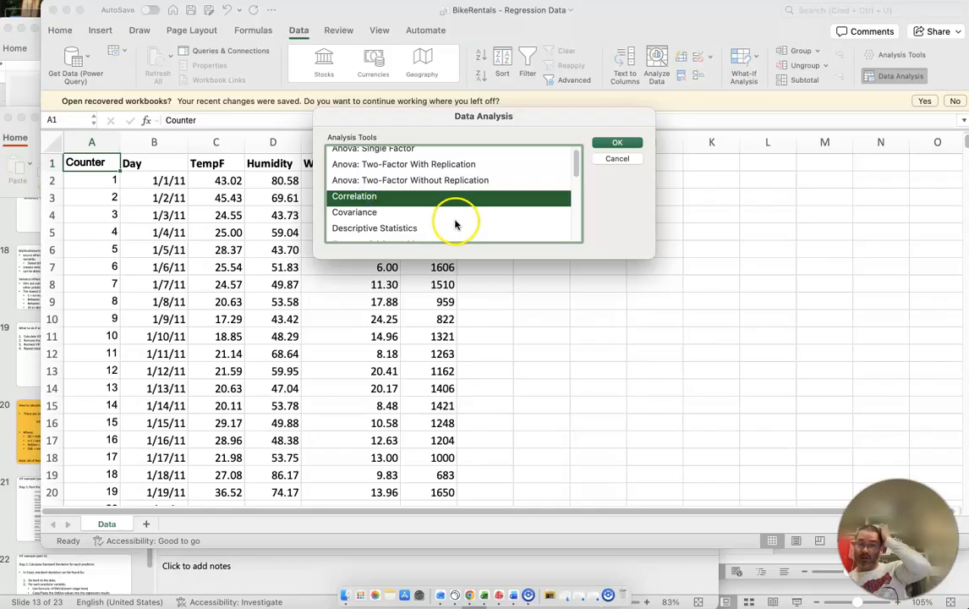
click(617, 142)
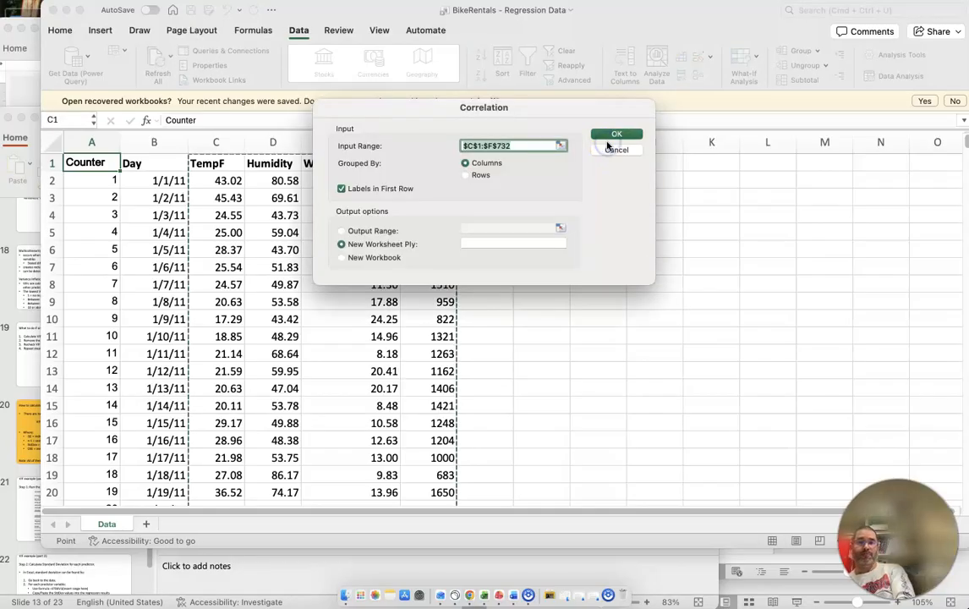
Reselect $C$1:$F$732 as the input range, grouped by columns with first-row labels, and generate the correlation matrix on a new worksheet
drag(545, 103, 701, 161)
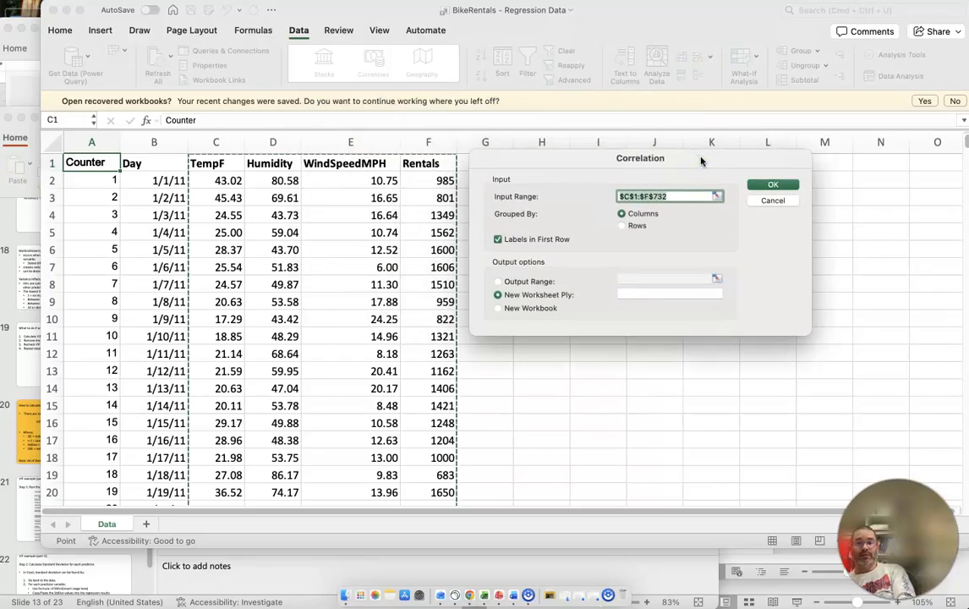
click(678, 196)
drag(678, 196, 606, 194)
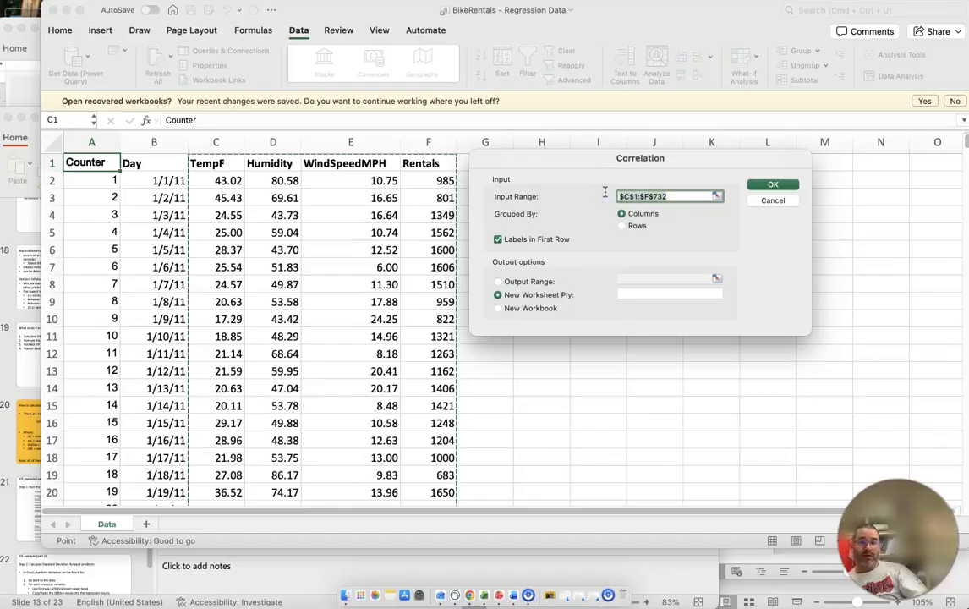
key(BackSpace)
click(641, 159)
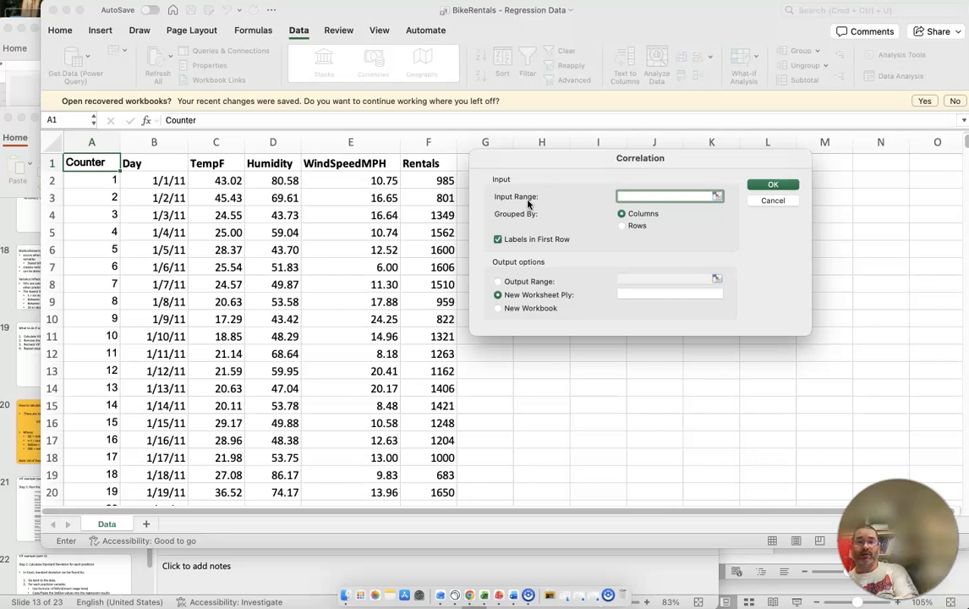
click(716, 196)
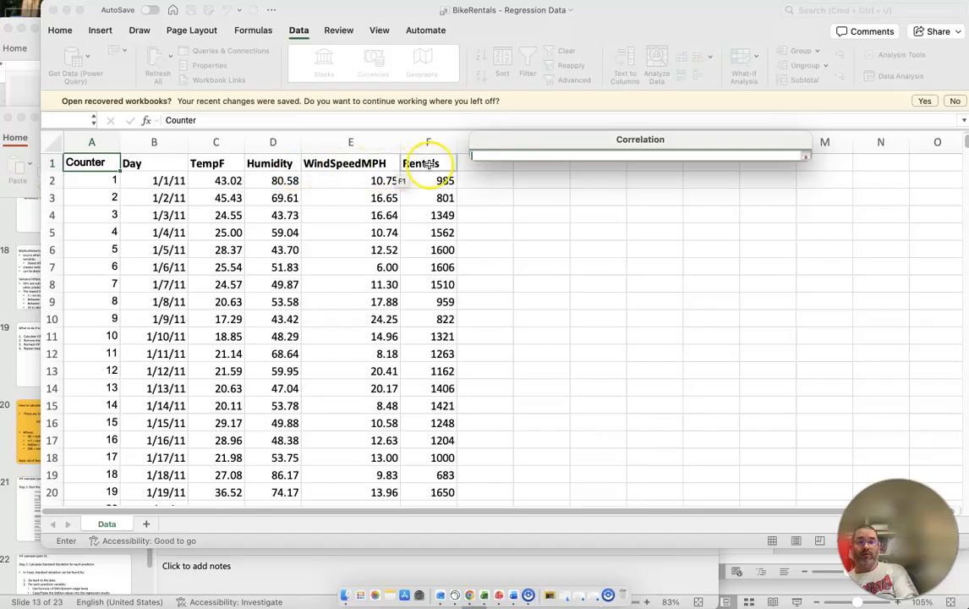
drag(211, 163, 326, 167)
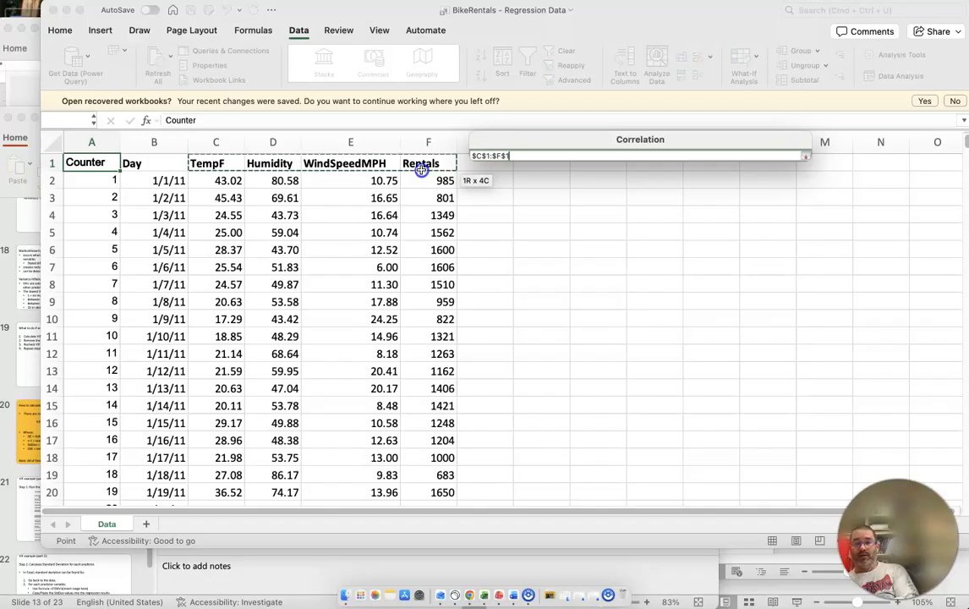
drag(421, 169, 416, 228)
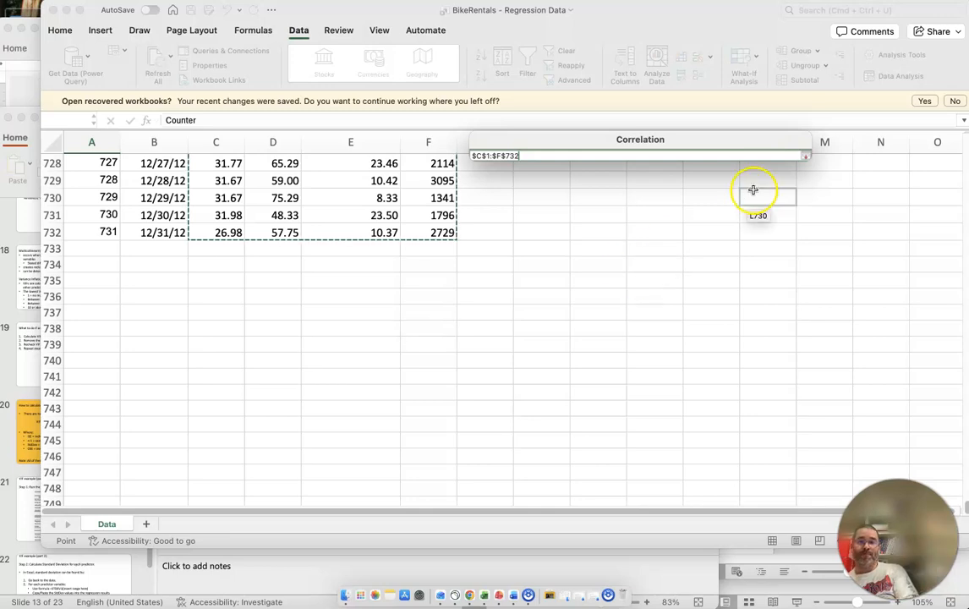
click(809, 157)
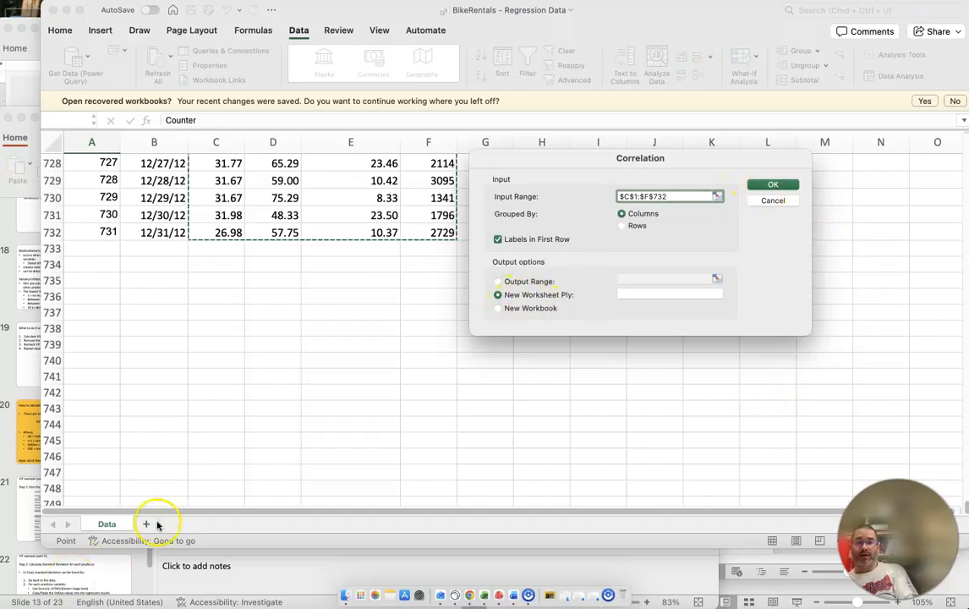
click(770, 185)
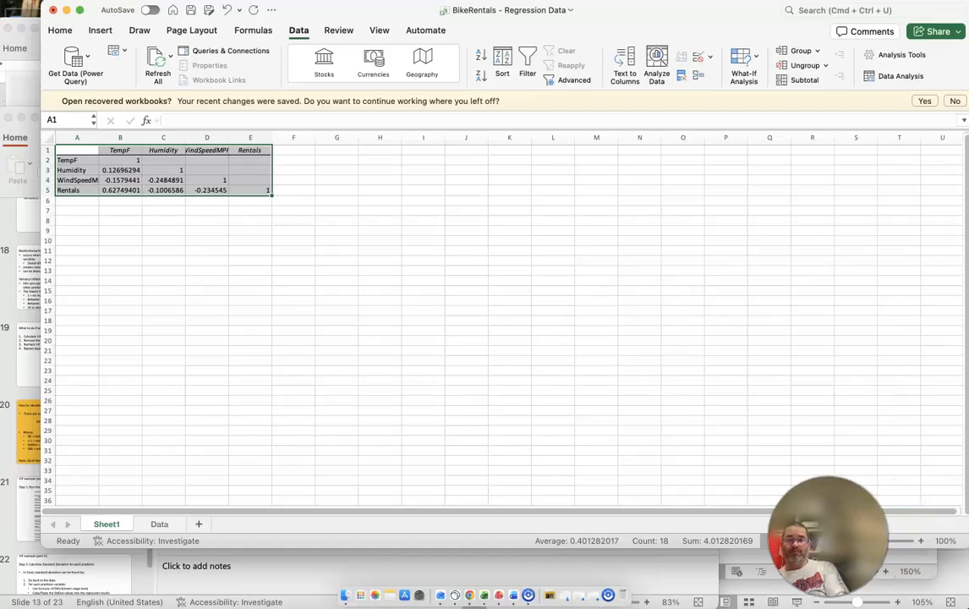
Rename the correlation matrix worksheet as Corr and place it after the Data sheet
click(921, 541)
click(920, 541)
click(921, 541)
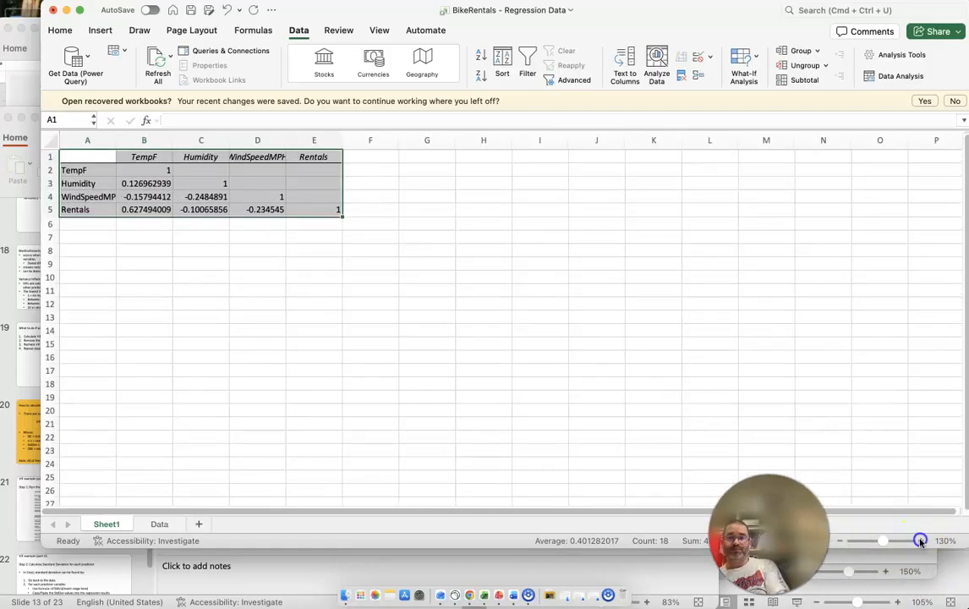
click(920, 541)
click(921, 541)
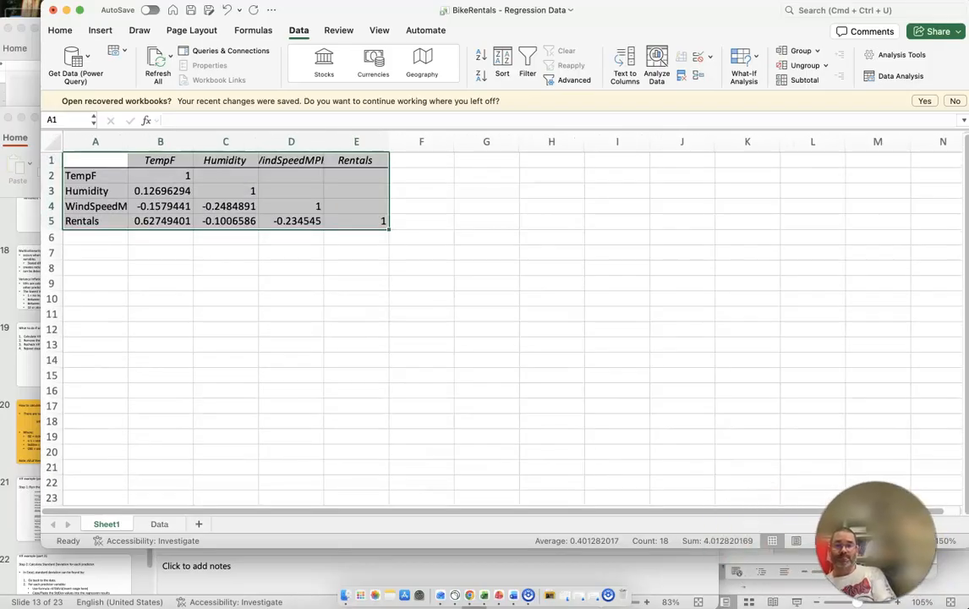
double_click(104, 523)
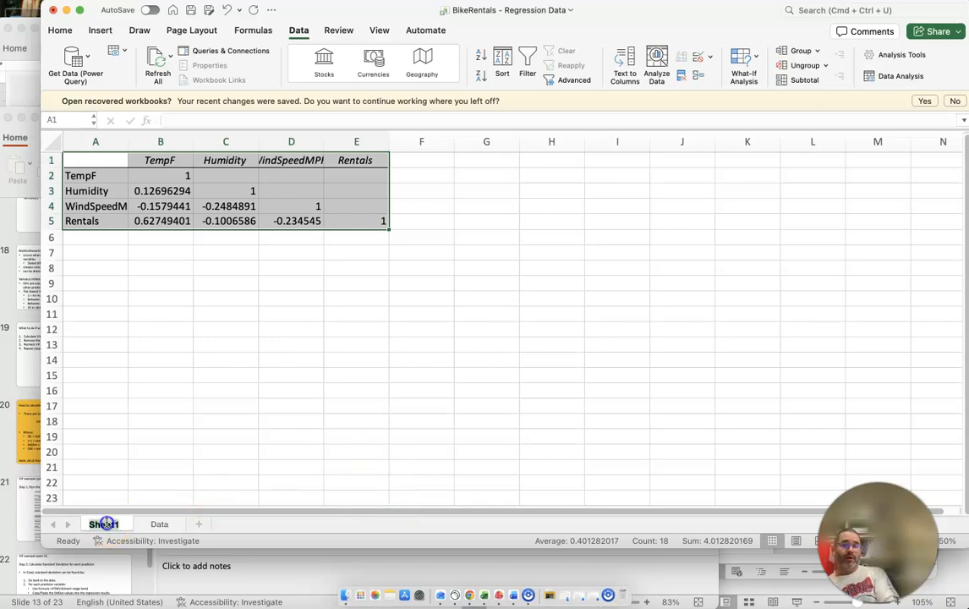
text(Co)
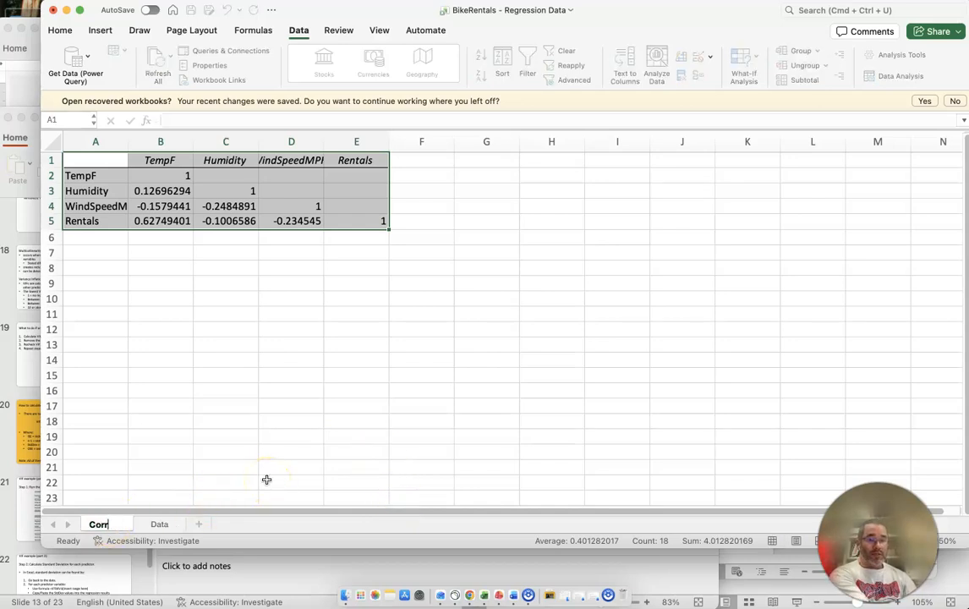
text(rr)
click(290, 407)
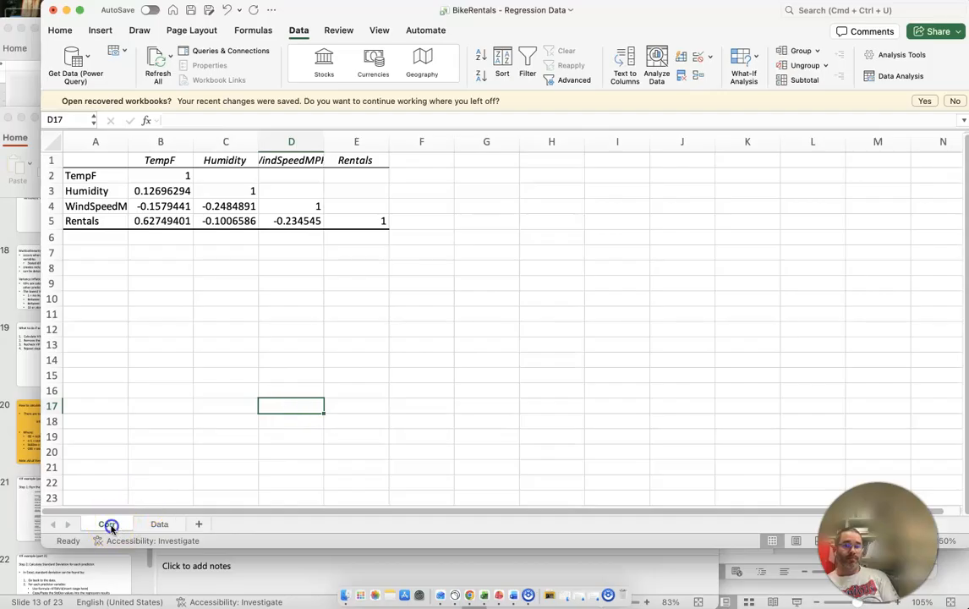
drag(197, 526, 194, 526)
click(197, 283)
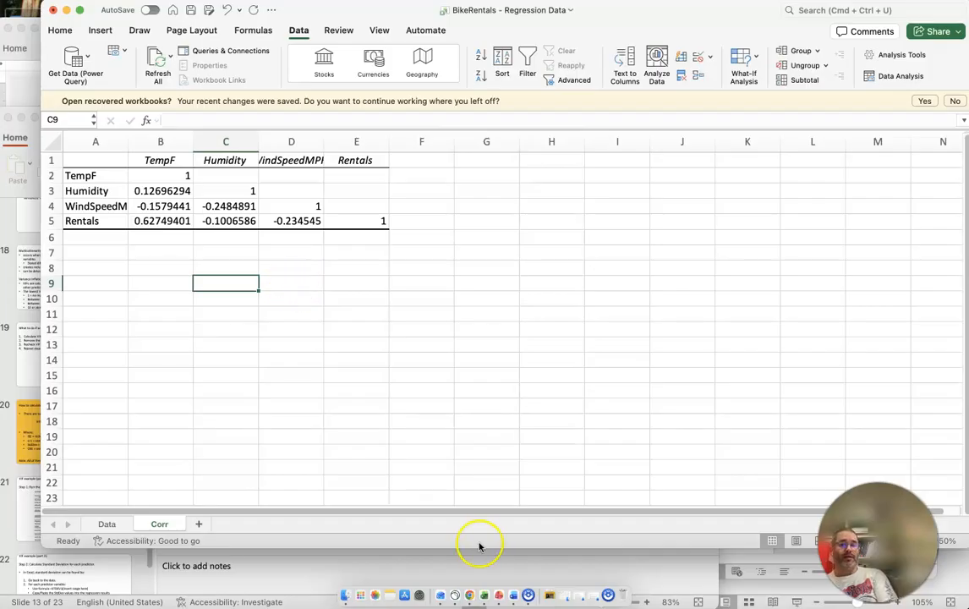
Switch back to the exercise in Word and review questions 1 and 2 on creating the matrix and interpreting Rentals versus Wind Speed
click(513, 597)
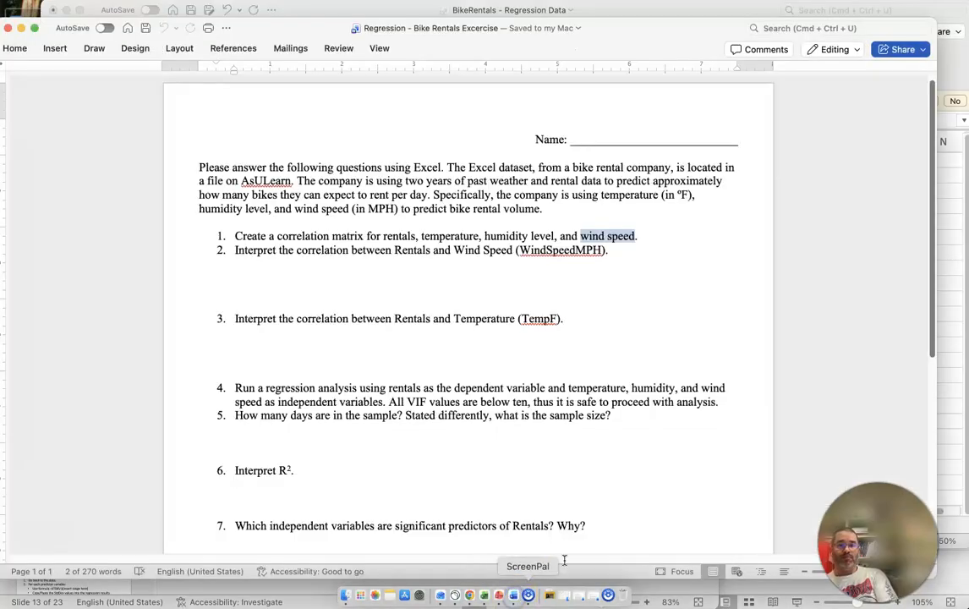
click(627, 318)
click(271, 236)
drag(236, 236, 344, 235)
click(340, 265)
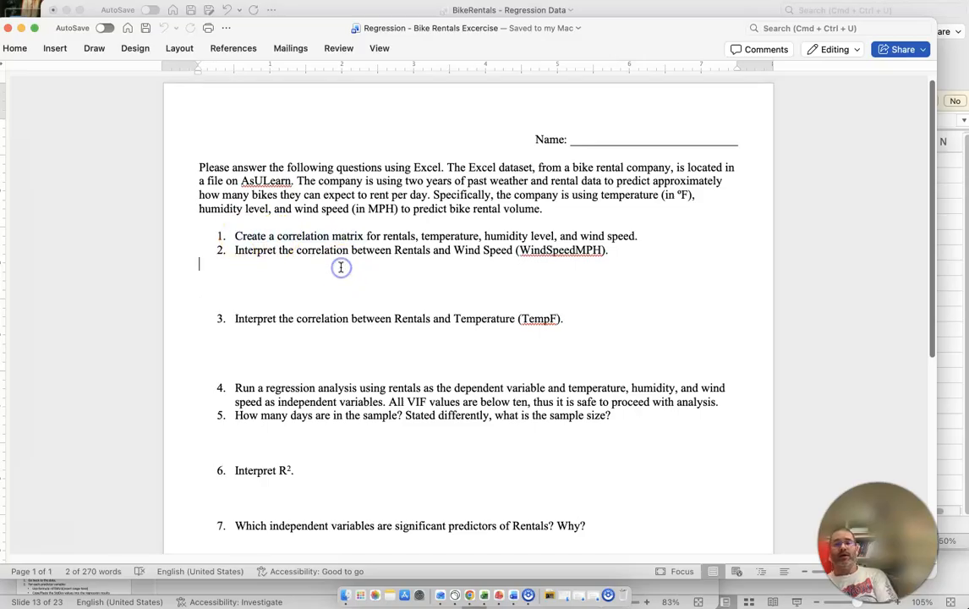
Review question 2 on Rentals versus Wind Speed, then switch to the Corr sheet of the BikeRentals workbook in Excel
click(213, 247)
drag(233, 252, 461, 279)
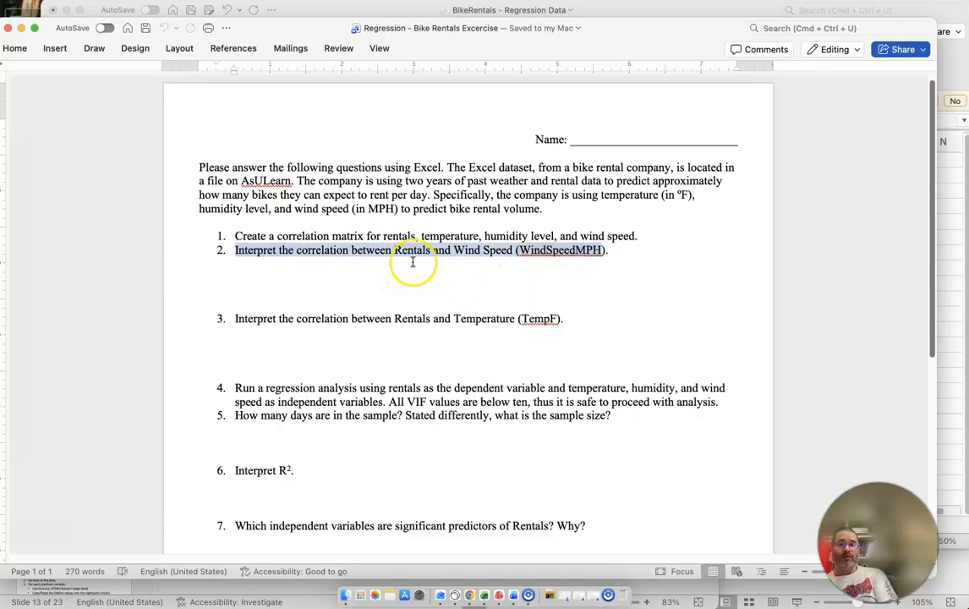
click(485, 597)
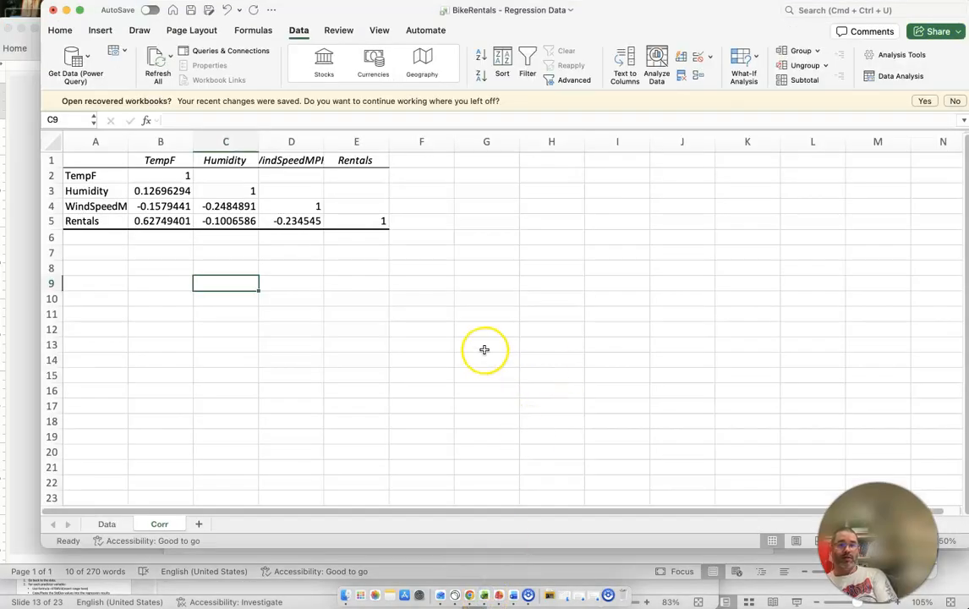
drag(624, 15, 610, 69)
Locate the correlation between Rentals and WindSpeedMPH in cell D5 and fill that cell yellow
click(259, 218)
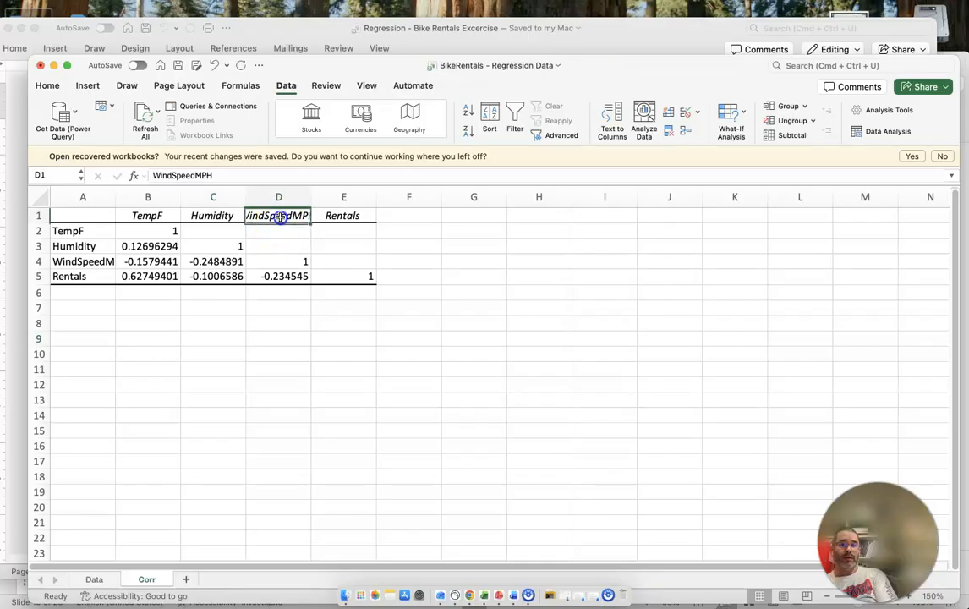
click(64, 277)
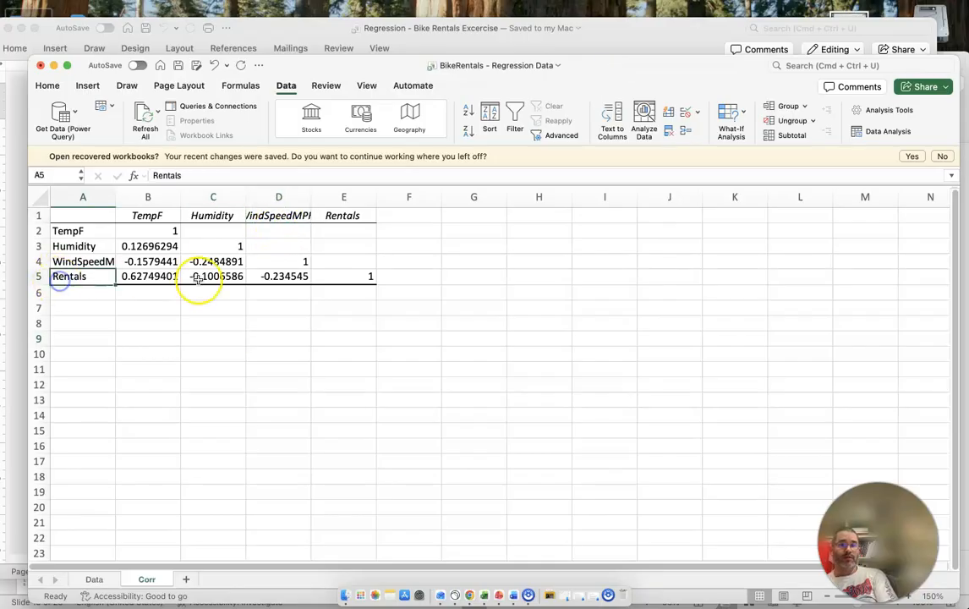
click(287, 276)
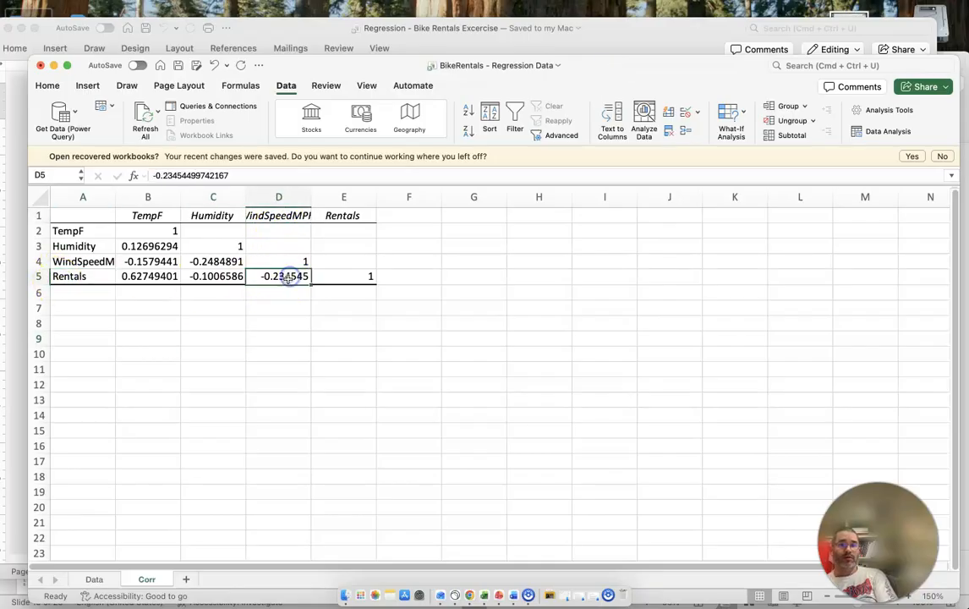
click(44, 85)
click(219, 133)
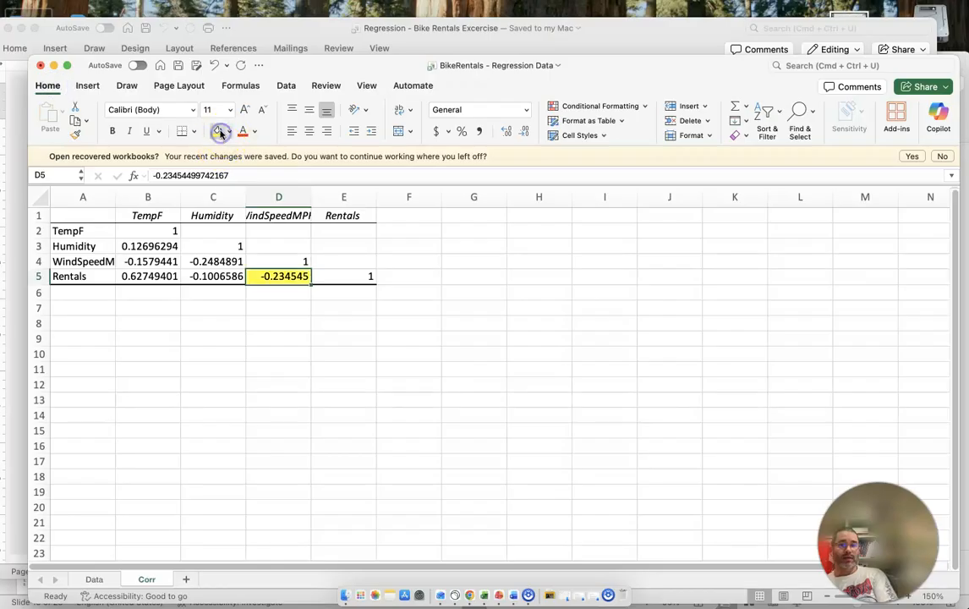
click(316, 307)
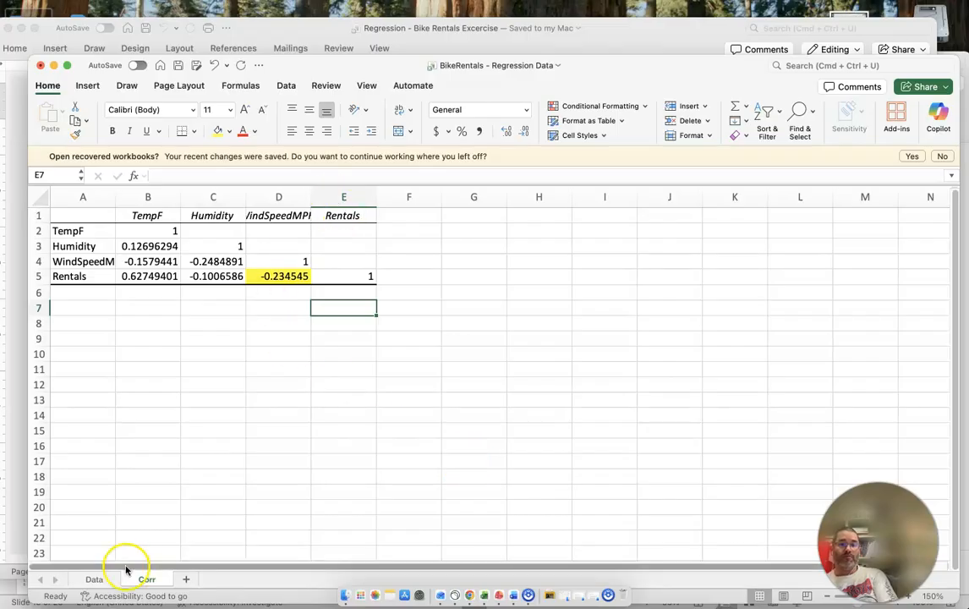
Switch to the Correlations and VIF presentation in PowerPoint and open slide 14, Interpreting Correlations
click(7, 586)
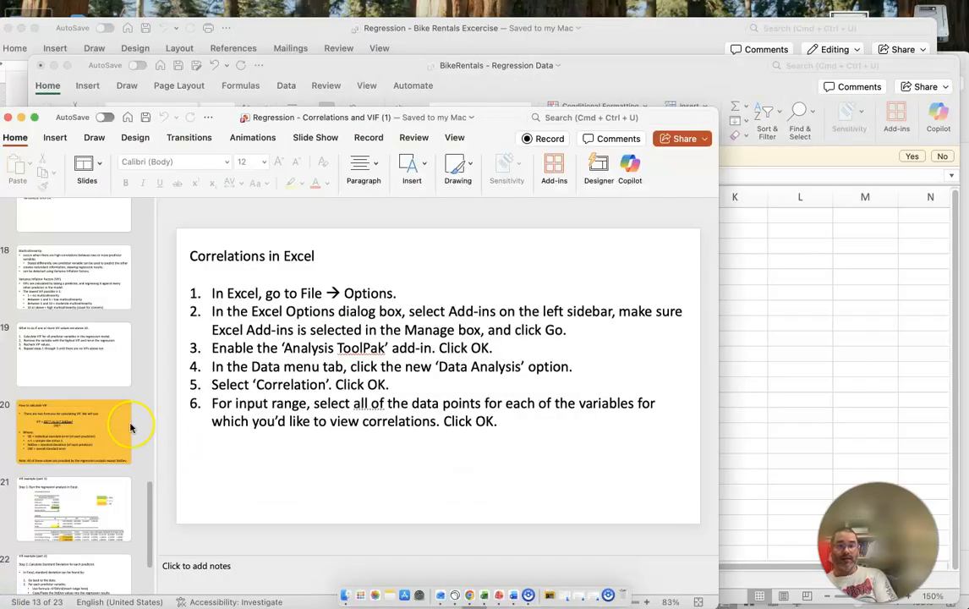
scroll(95, 413, up, 2)
scroll(96, 414, down, 2)
scroll(93, 406, up, 3)
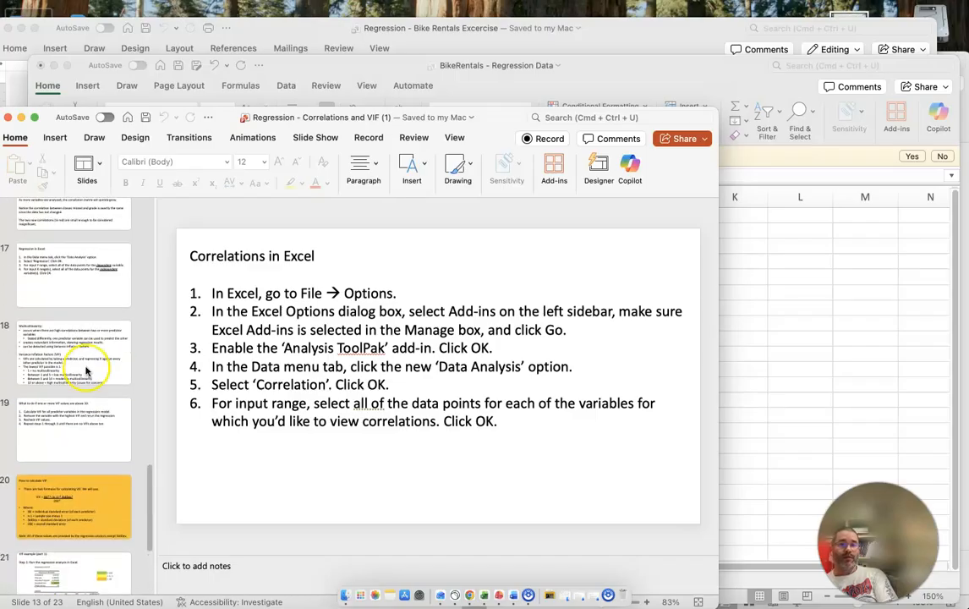
scroll(85, 368, up, 5)
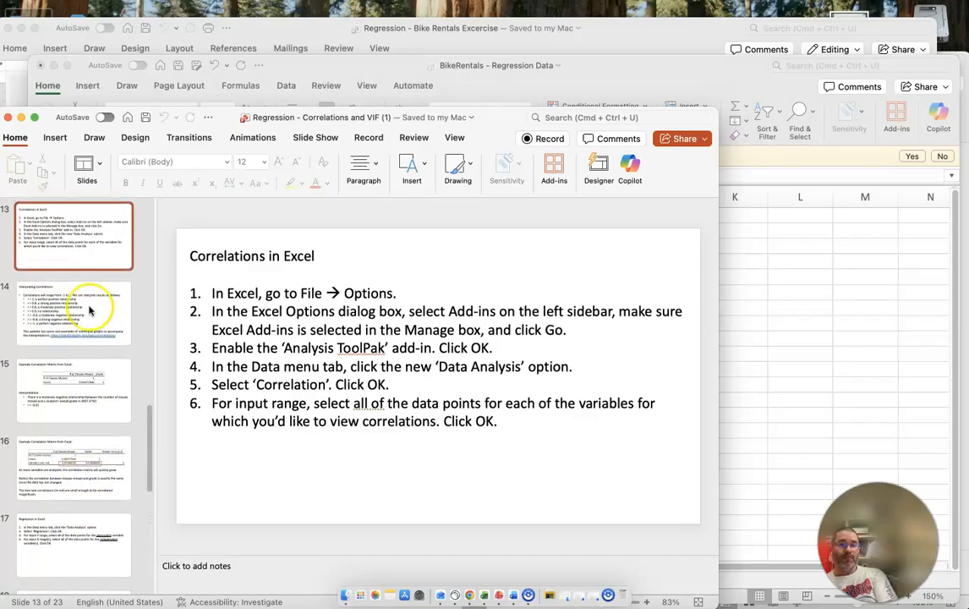
click(87, 306)
Examine the correlation scale on the slide, comparing the moderate positive and no relationship entries
drag(329, 256, 193, 256)
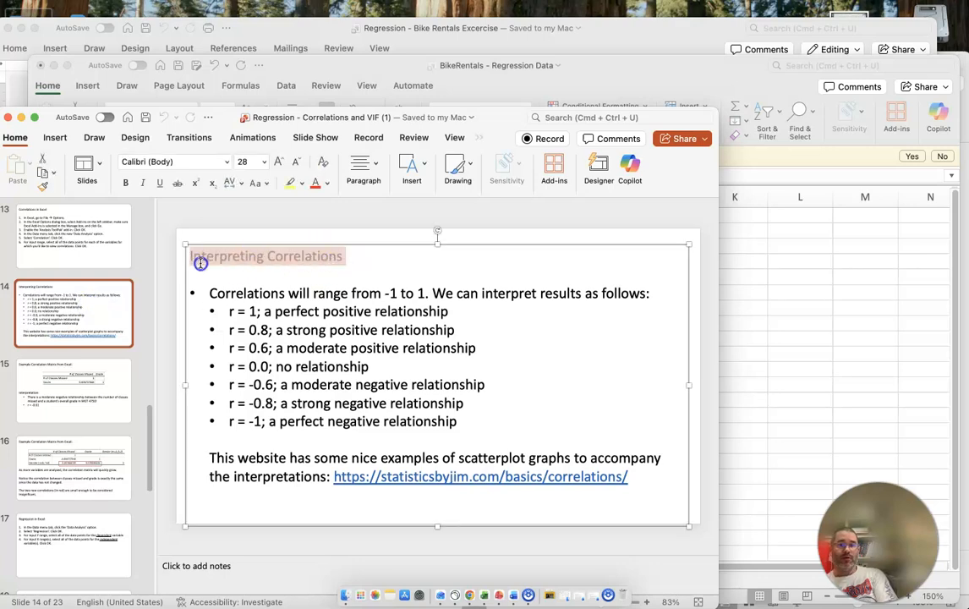
click(300, 367)
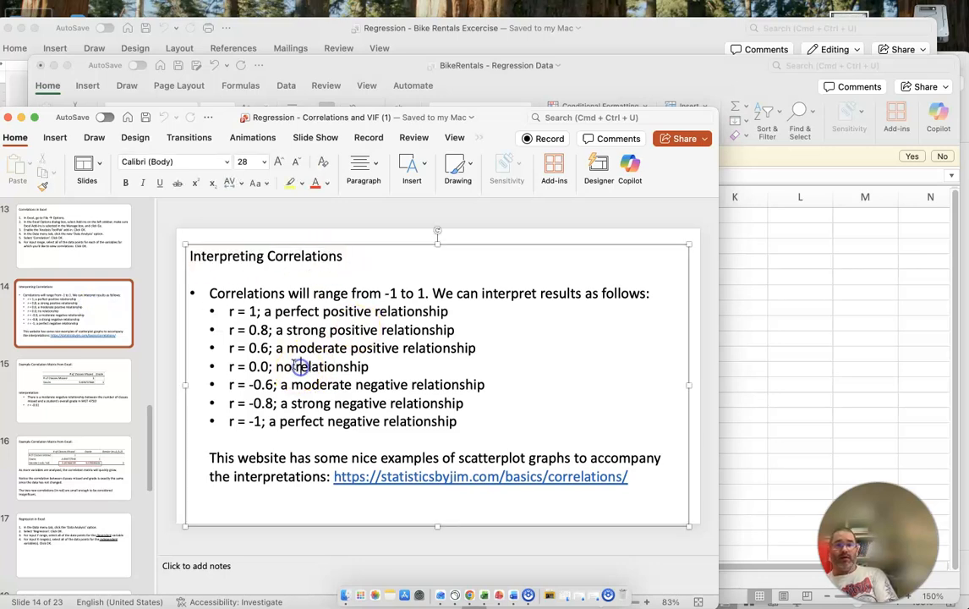
drag(278, 349, 448, 351)
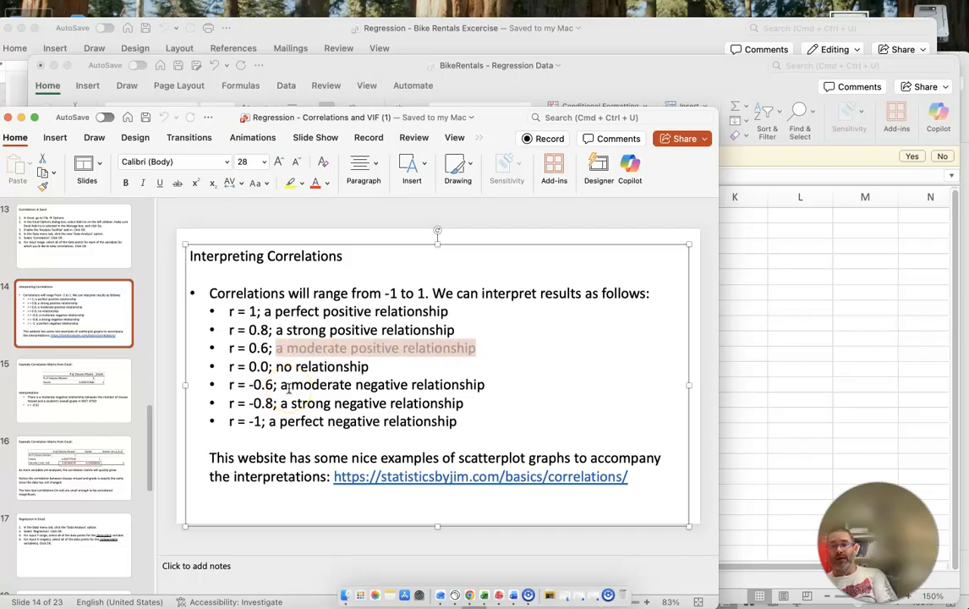
drag(369, 367, 275, 366)
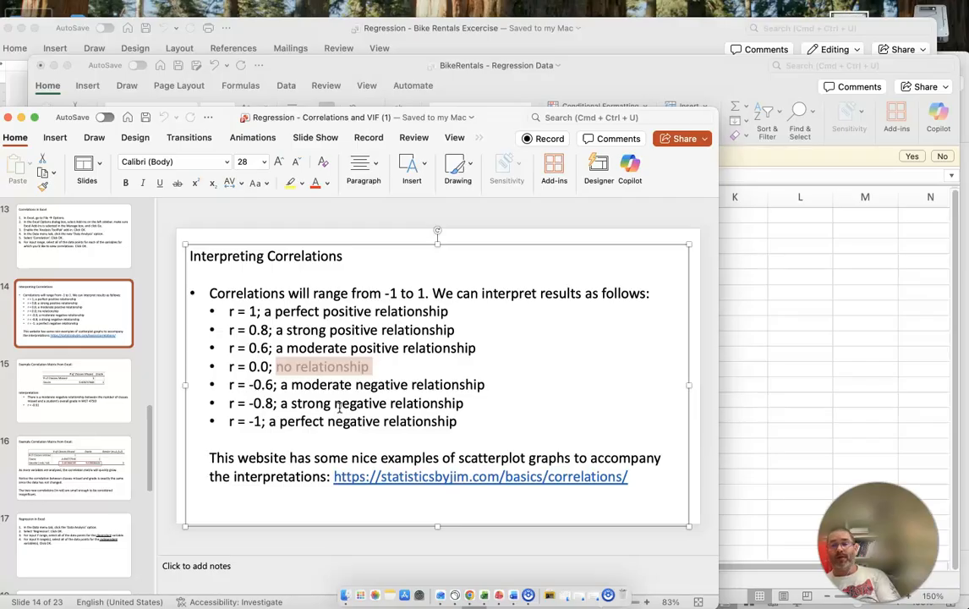
Return to the Corr sheet in Excel and recheck the Rentals and WindSpeedMPH correlation in cell D5
click(772, 336)
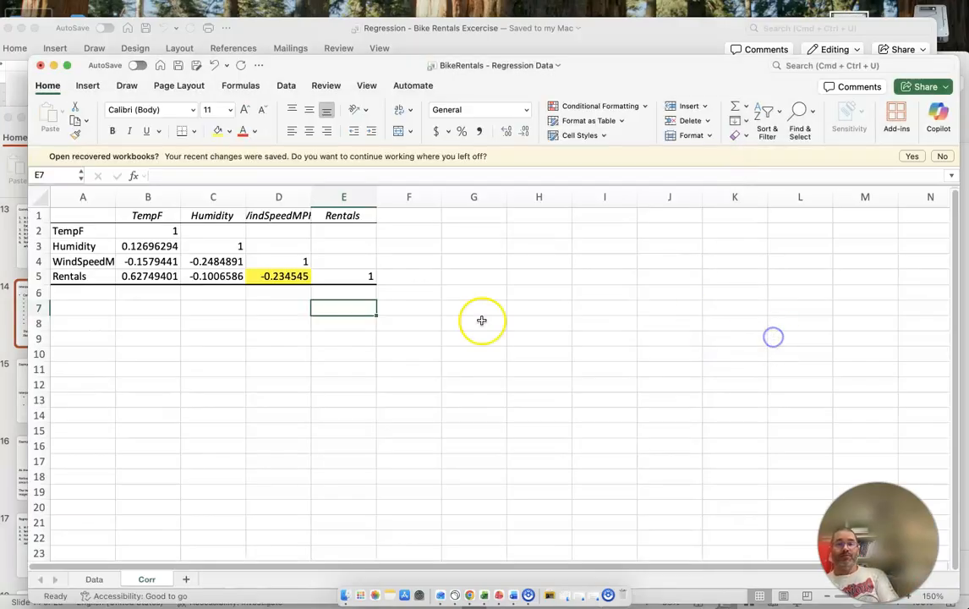
click(77, 276)
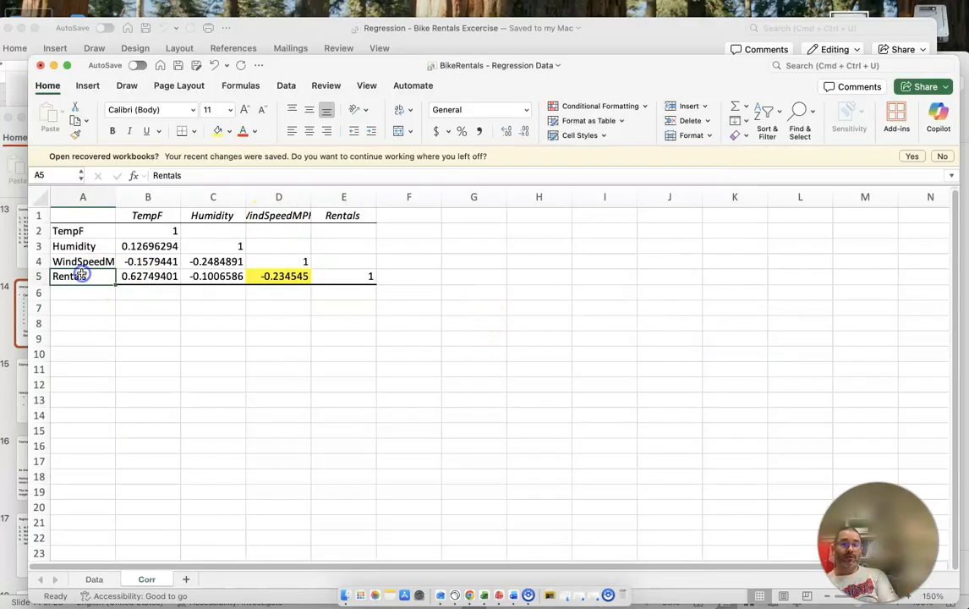
click(285, 216)
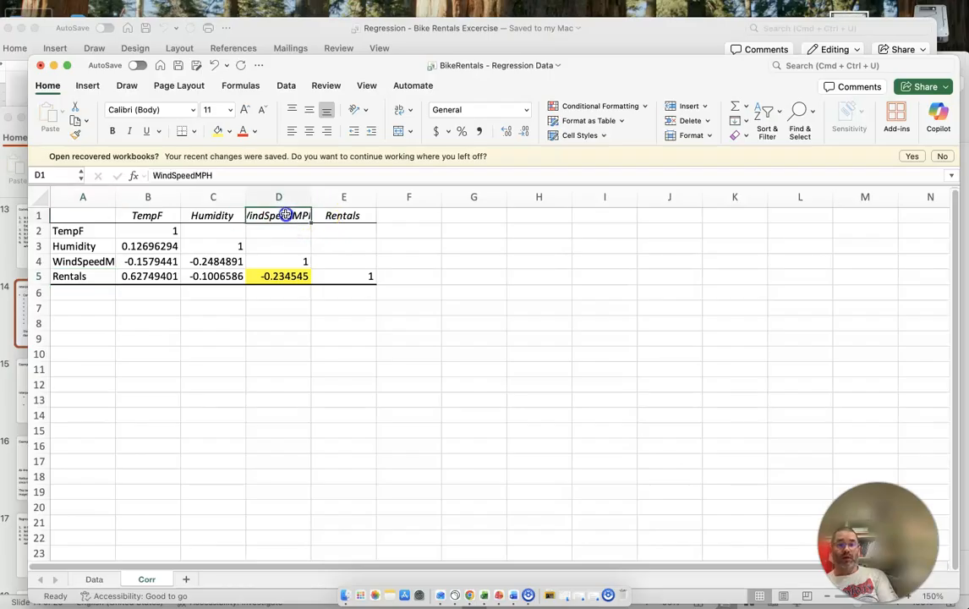
click(285, 276)
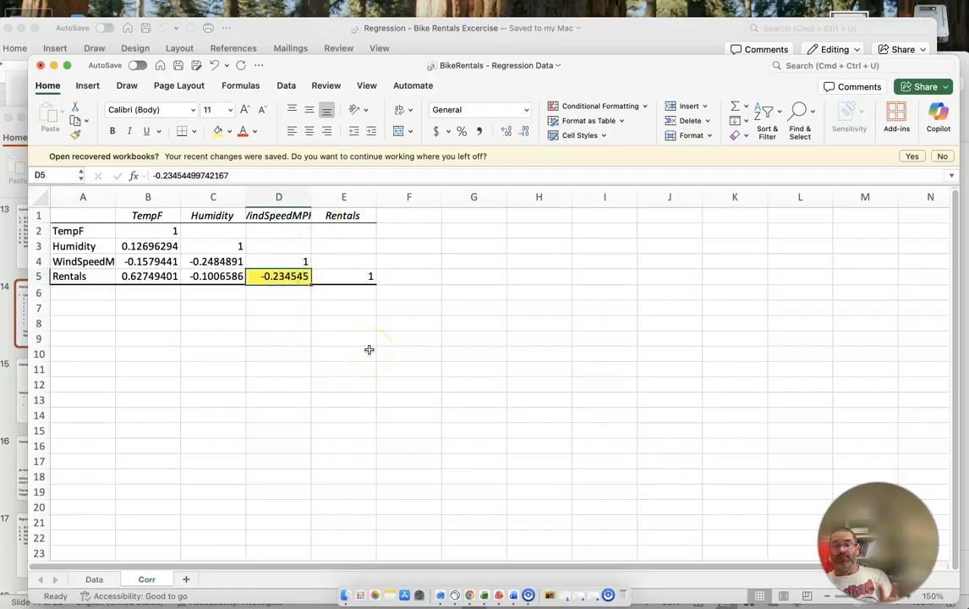
Switch to the exercise in Word and review question 3 on interpreting Rentals versus Temperature
click(516, 28)
drag(231, 317, 562, 318)
scroll(394, 340, down, 1)
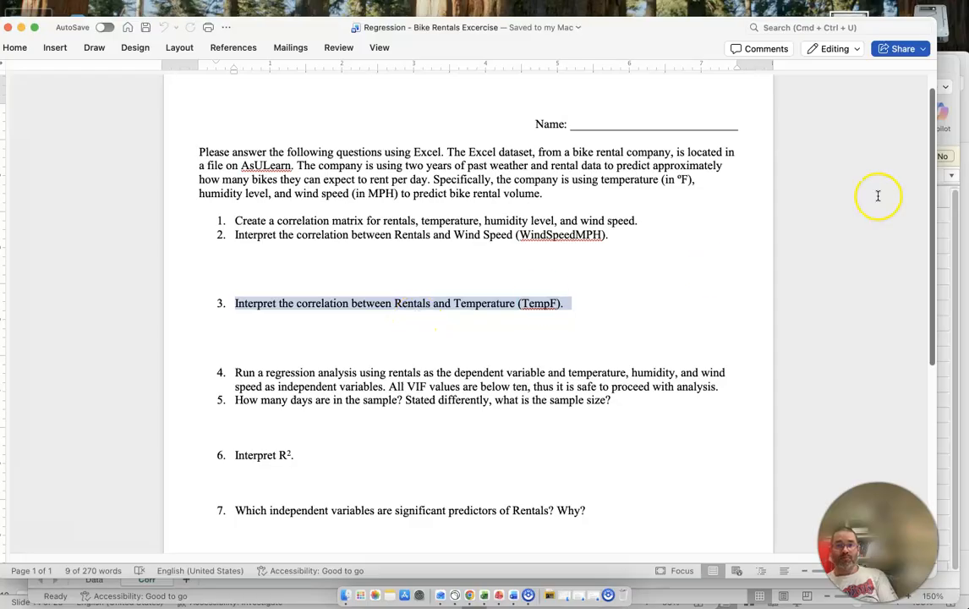
Switch to the Corr sheet in Excel and fill cell B5, the Rentals and TempF correlation, green
key(super+Tab)
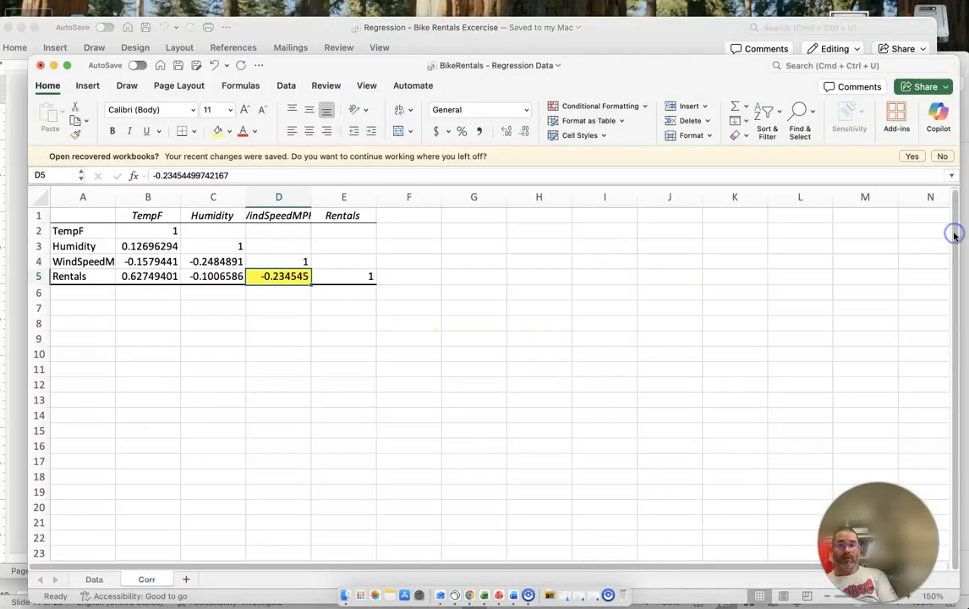
click(157, 276)
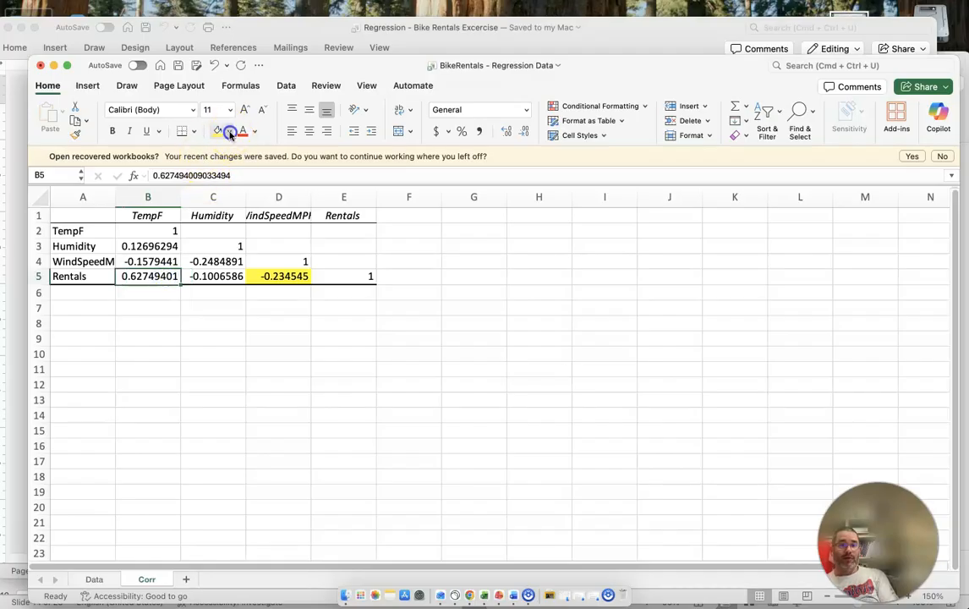
click(229, 131)
click(271, 283)
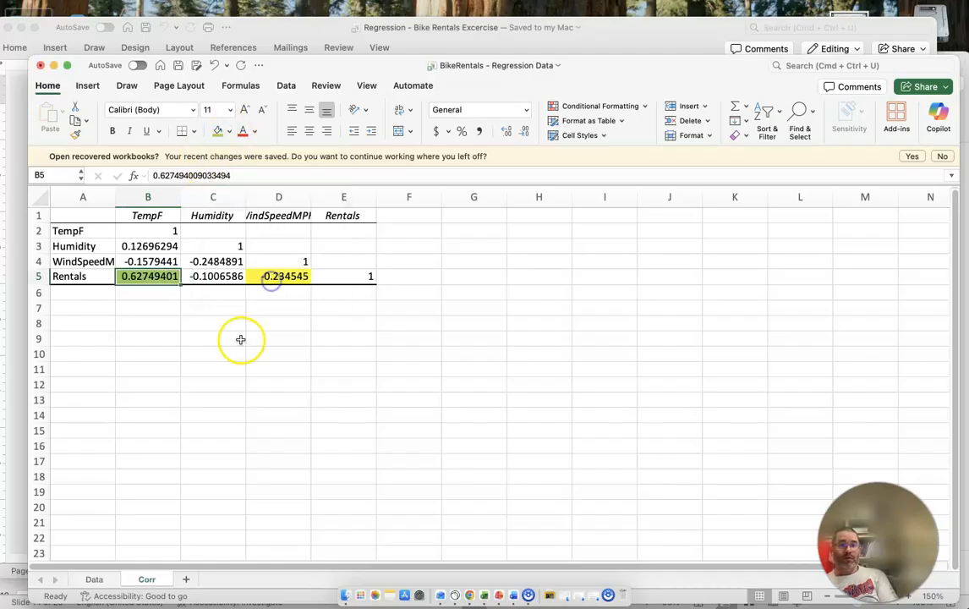
click(242, 348)
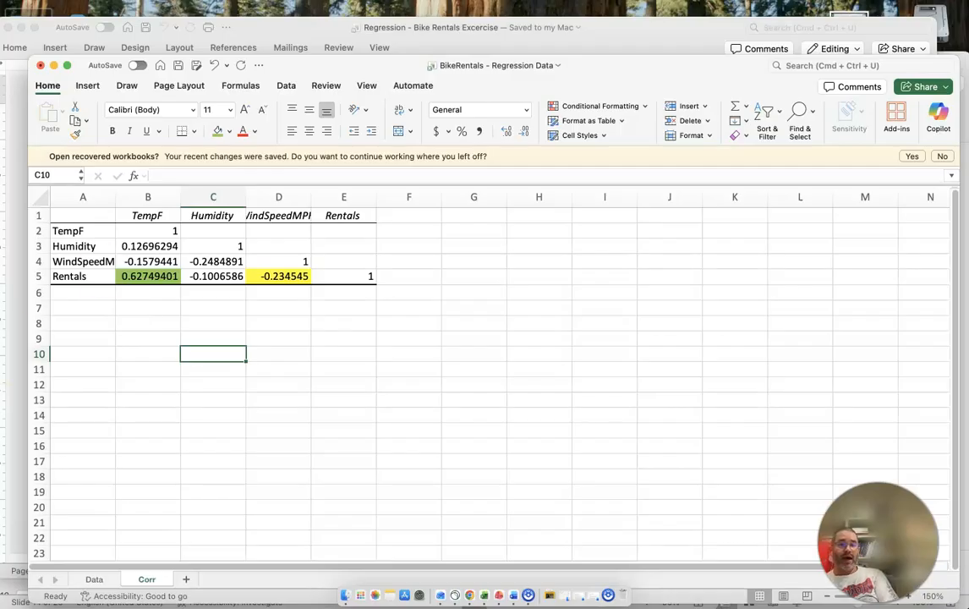
Switch to the Interpreting Correlations slide in PowerPoint and examine the interpretation given for r = 0.6
click(7, 575)
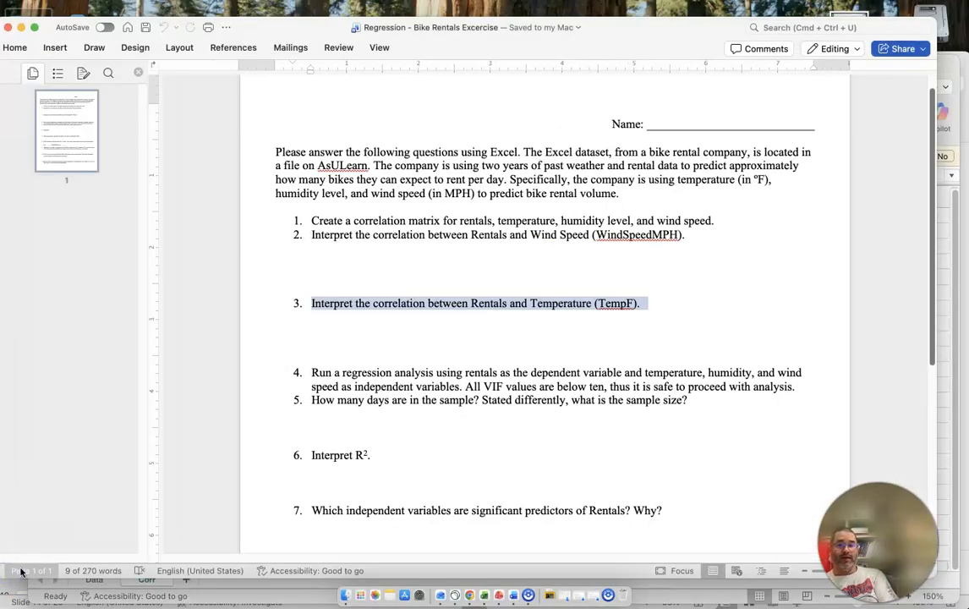
click(11, 592)
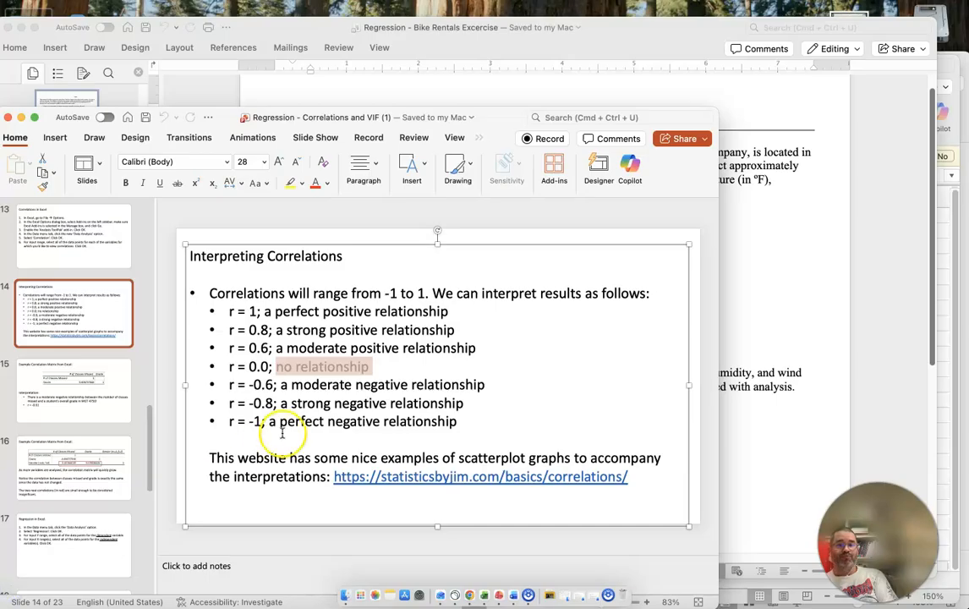
drag(240, 348, 267, 348)
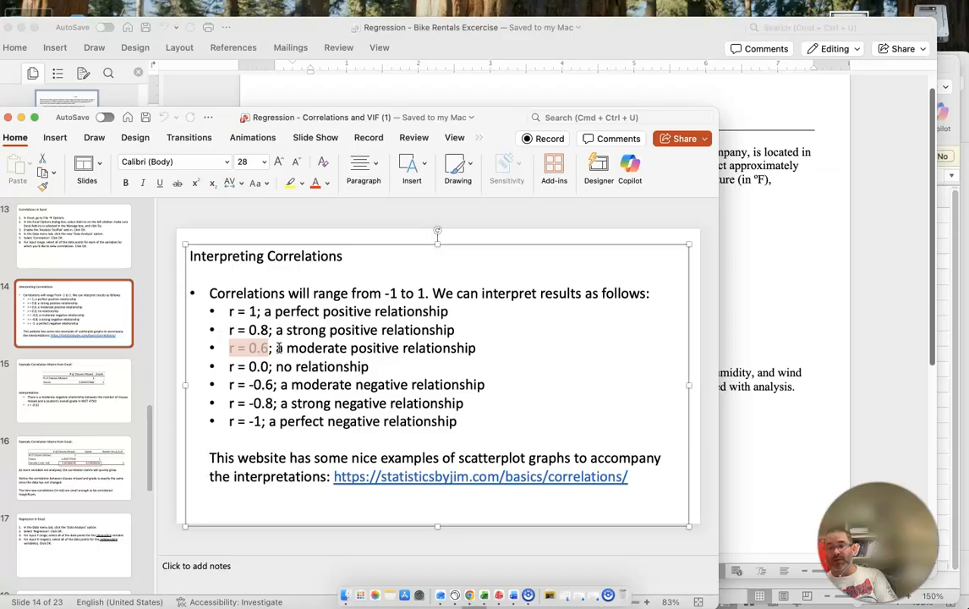
double_click(294, 350)
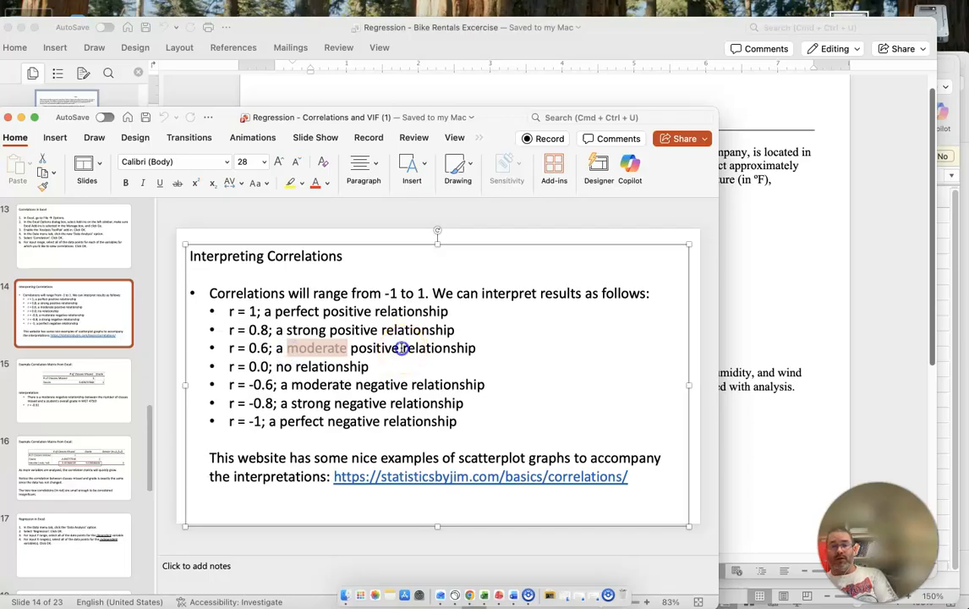
double_click(359, 349)
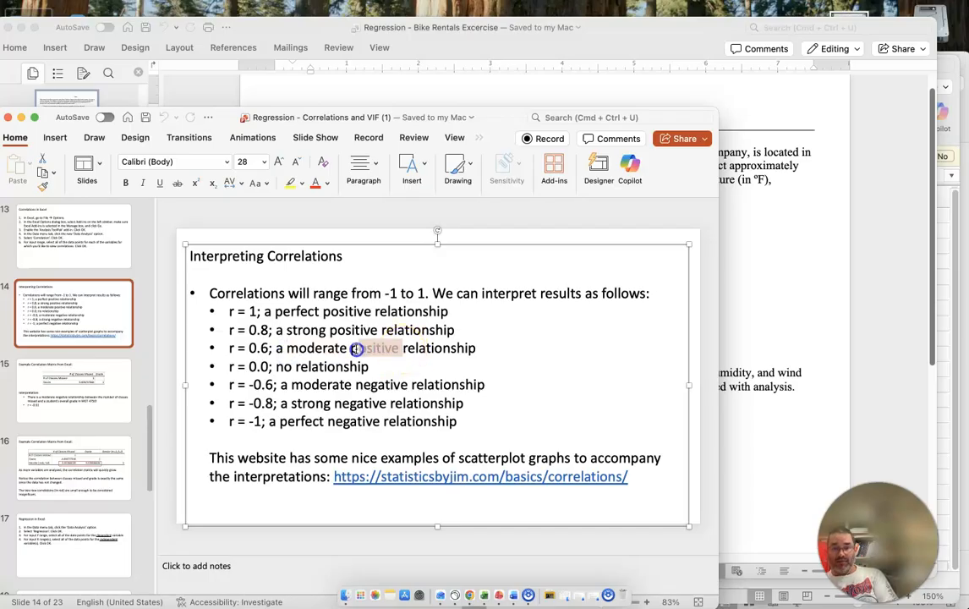
Return to Word and answer question 3 with "There is a moderate, positive relationship between rentals and temperature."
click(792, 338)
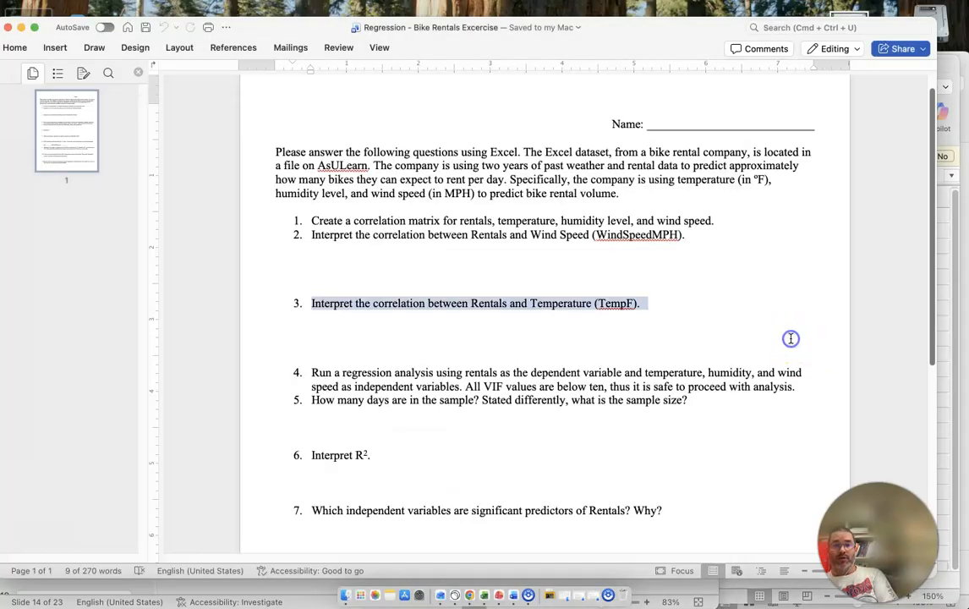
click(383, 339)
text(There is a moderaye)
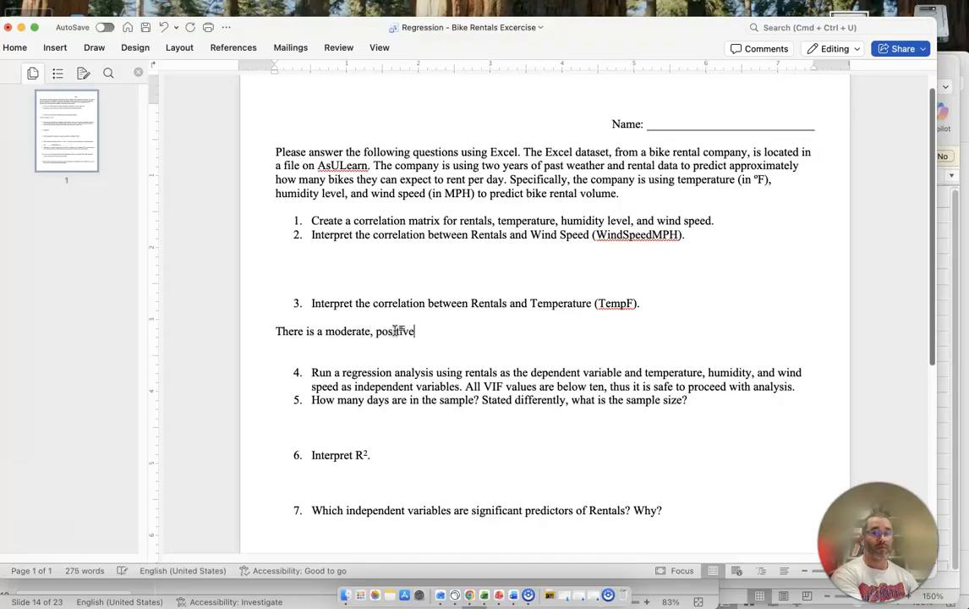
text(ionship)
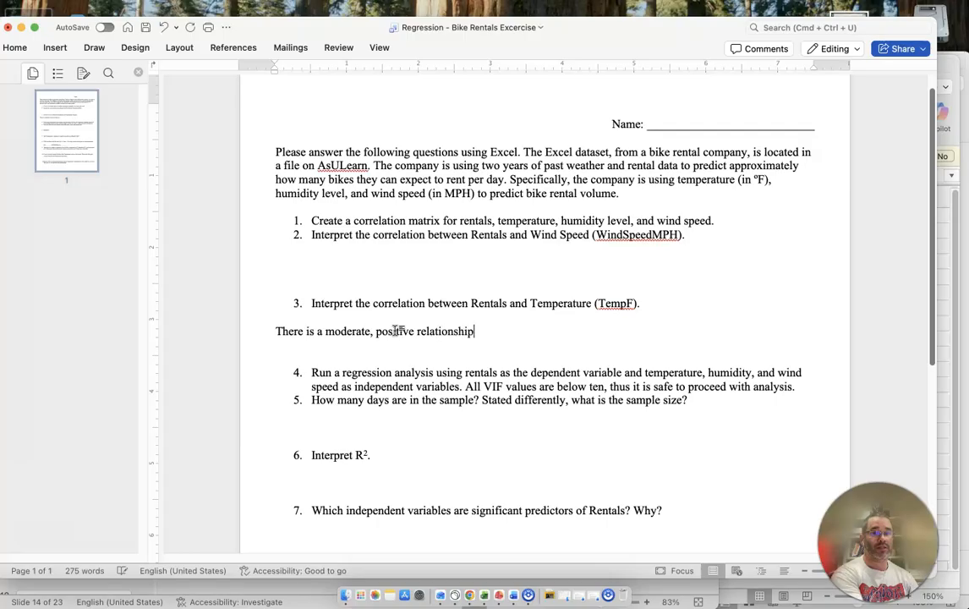
text( betwee)
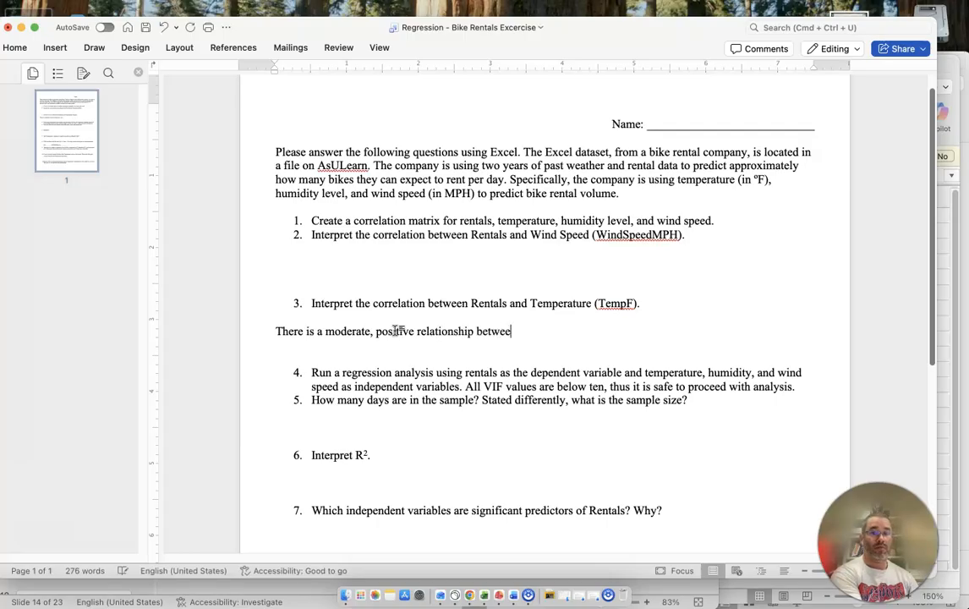
text(n rental)
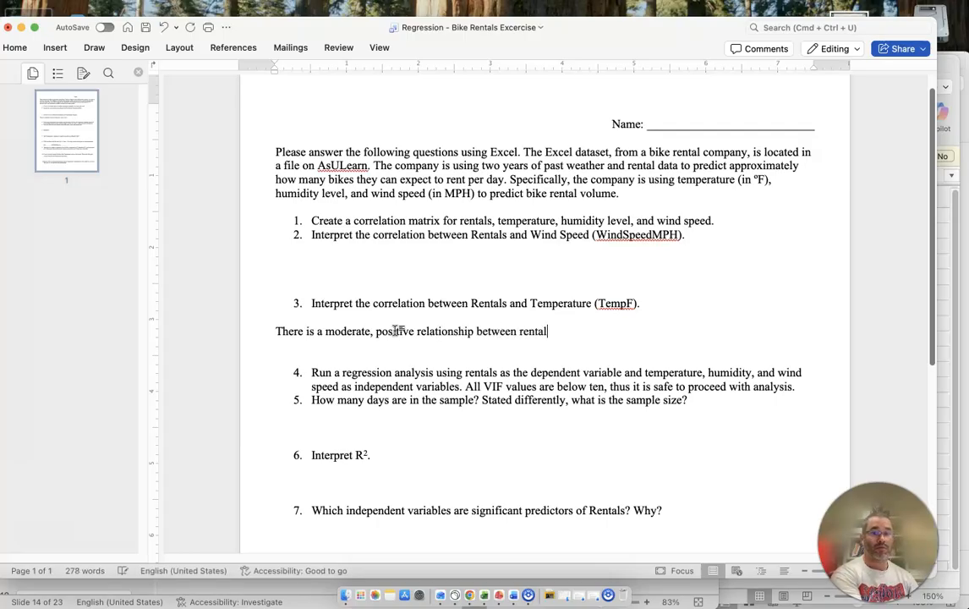
text(s and tempera)
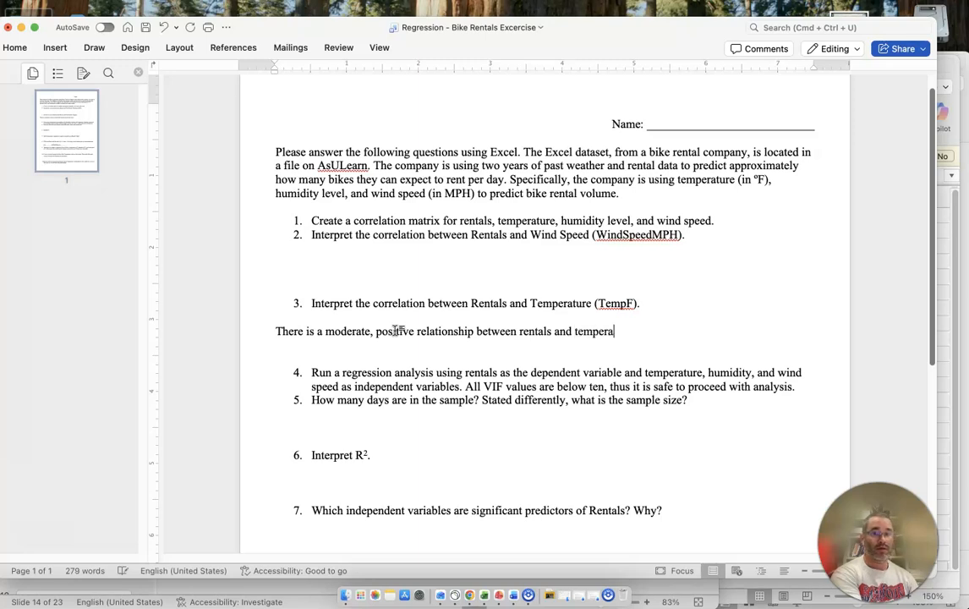
text(ture.)
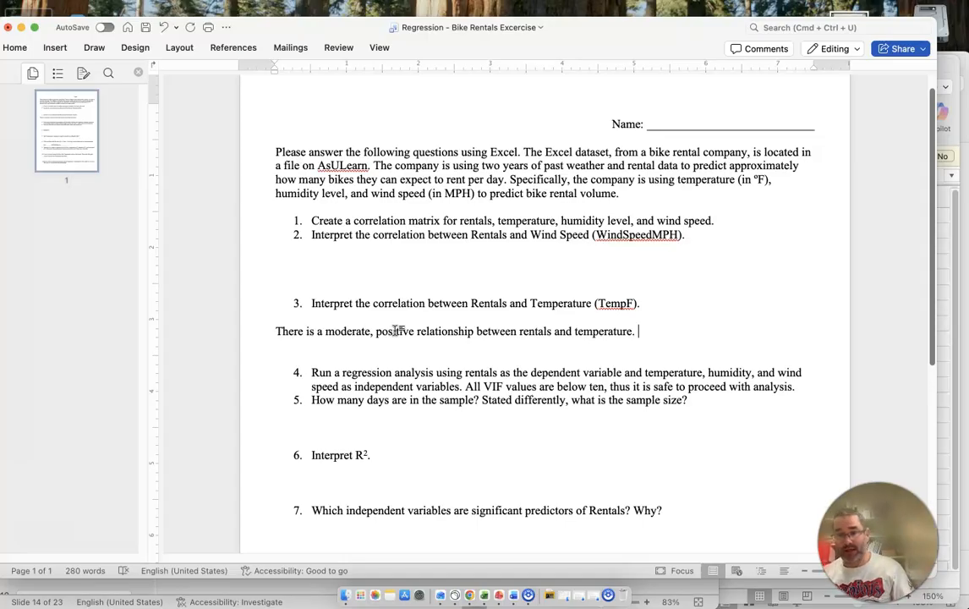
Answer question 2 on Rentals and Wind Speed with "No meaningful relationship."
drag(475, 330, 416, 330)
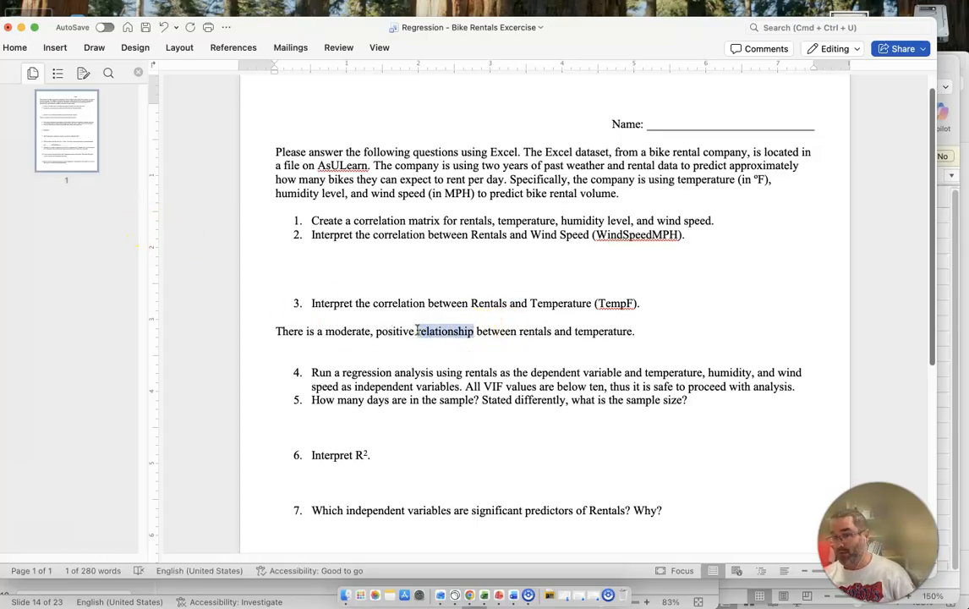
click(394, 274)
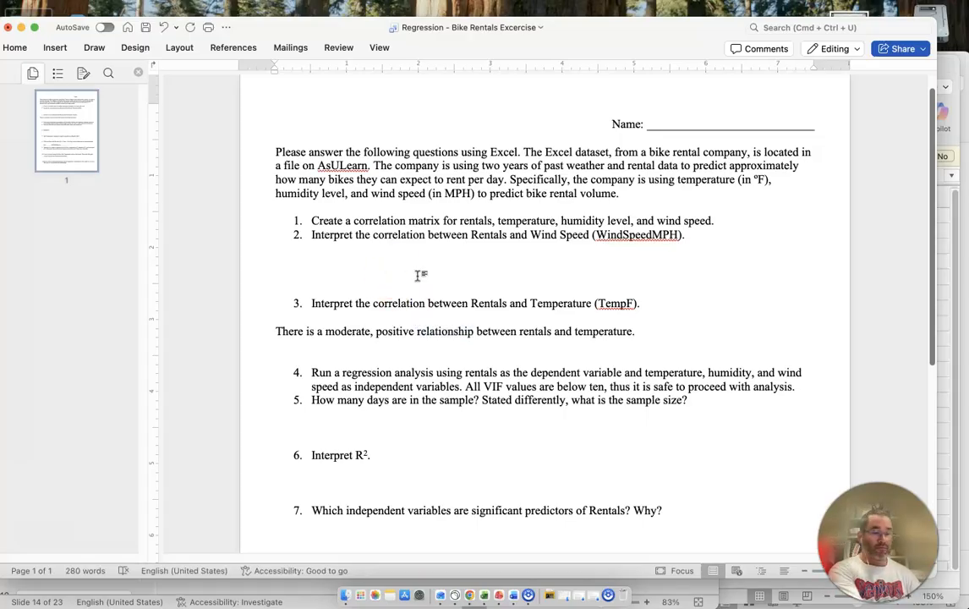
text(No meaningful )
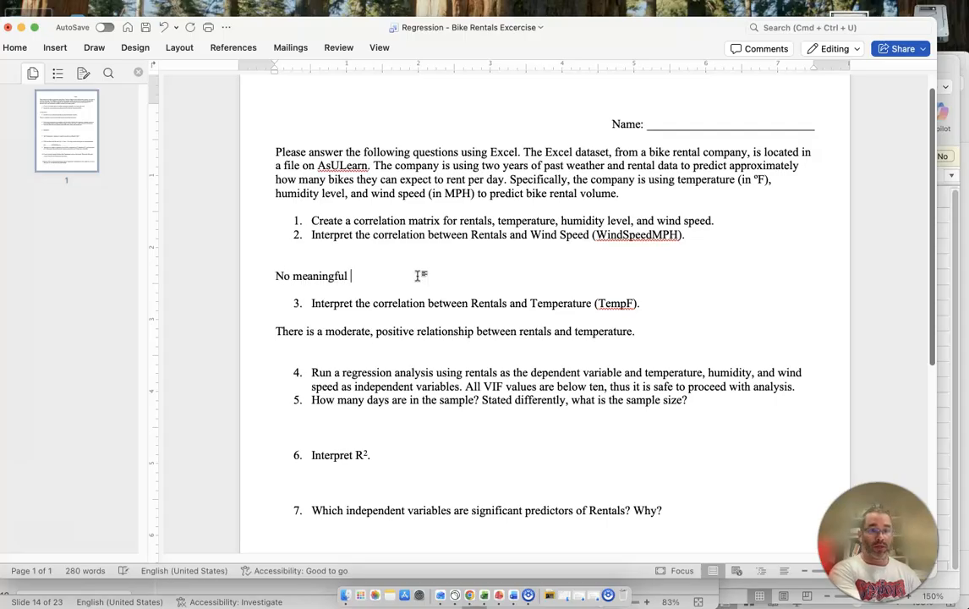
text(relationship.)
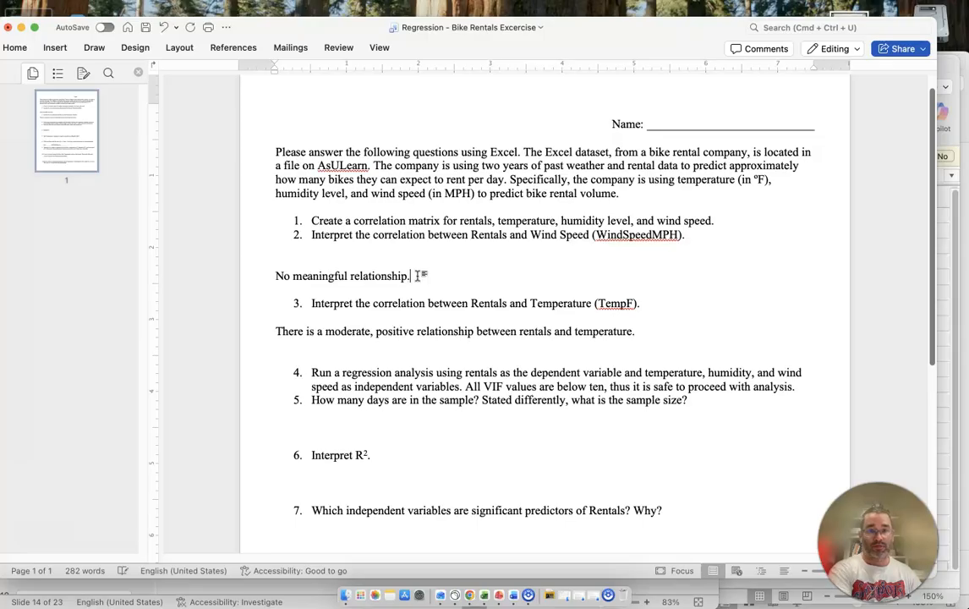
Review question 4 on running the regression analysis, including its statement about the VIF values
scroll(436, 310, down, 2)
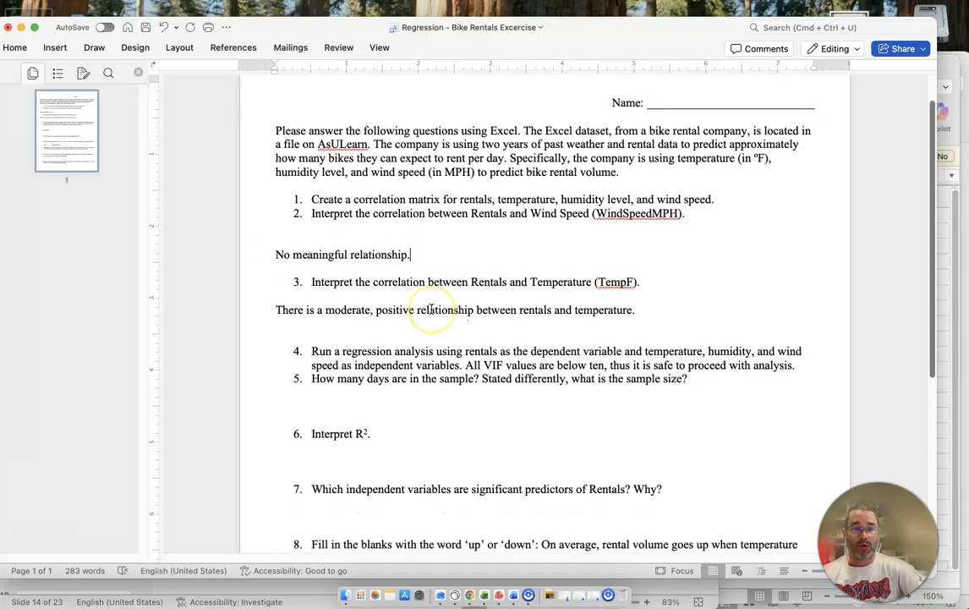
scroll(431, 309, down, 2)
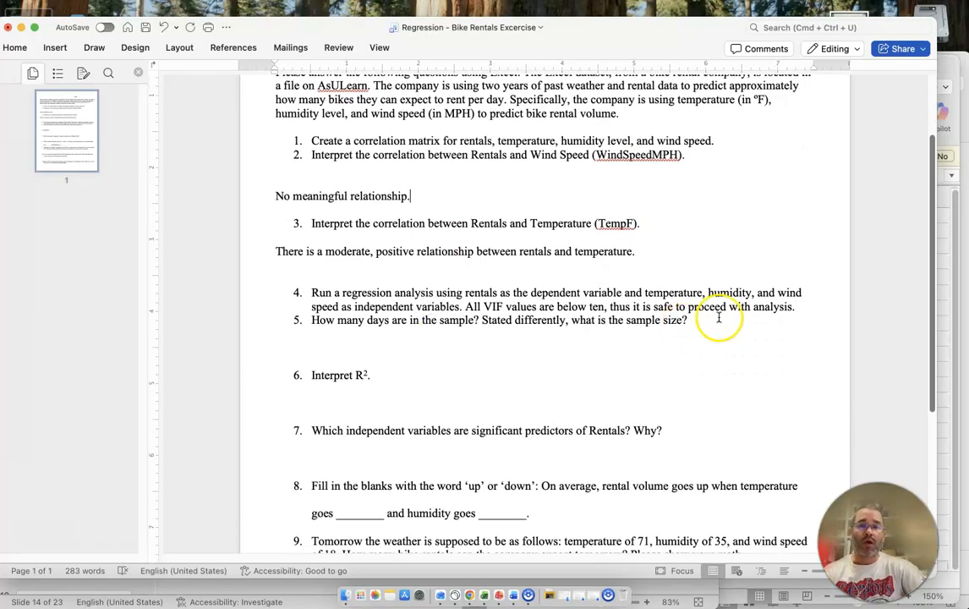
drag(801, 306, 314, 293)
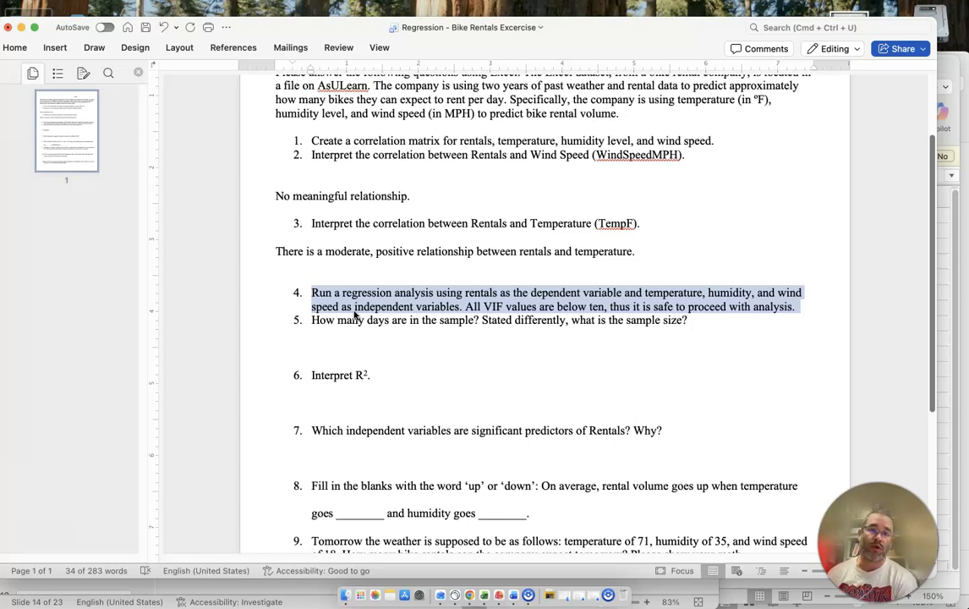
click(468, 306)
drag(467, 306, 505, 307)
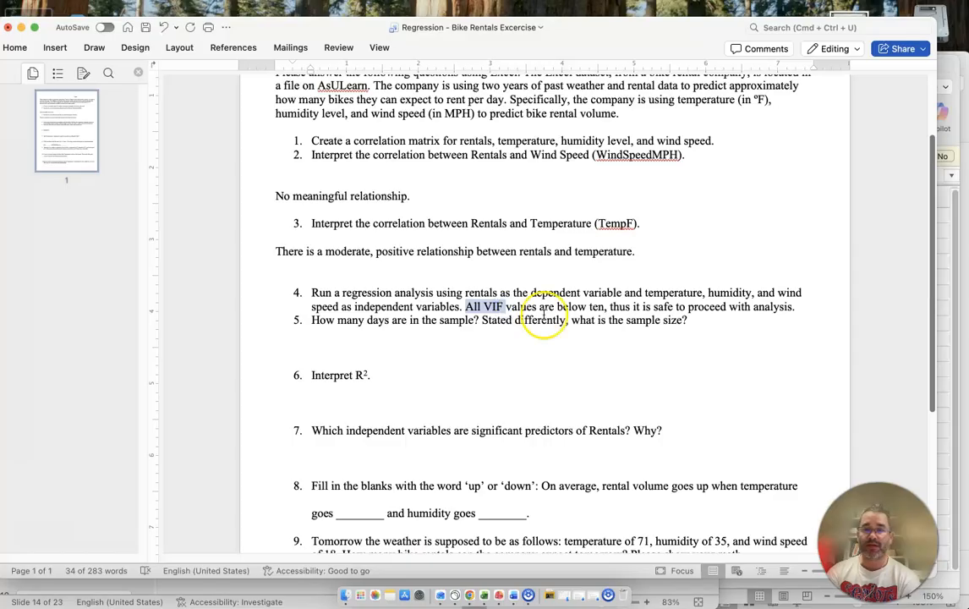
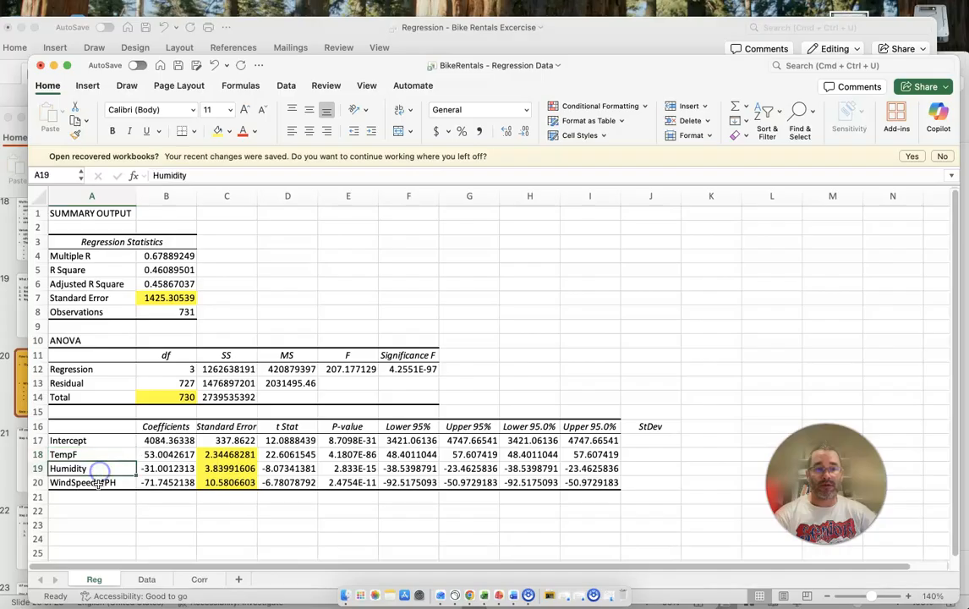
Examine the TempF, Humidity and WindSpeedMPH predictor rows of the regression output on Excel's Reg sheet
click(91, 454)
click(95, 470)
click(97, 481)
click(95, 454)
click(93, 469)
click(96, 483)
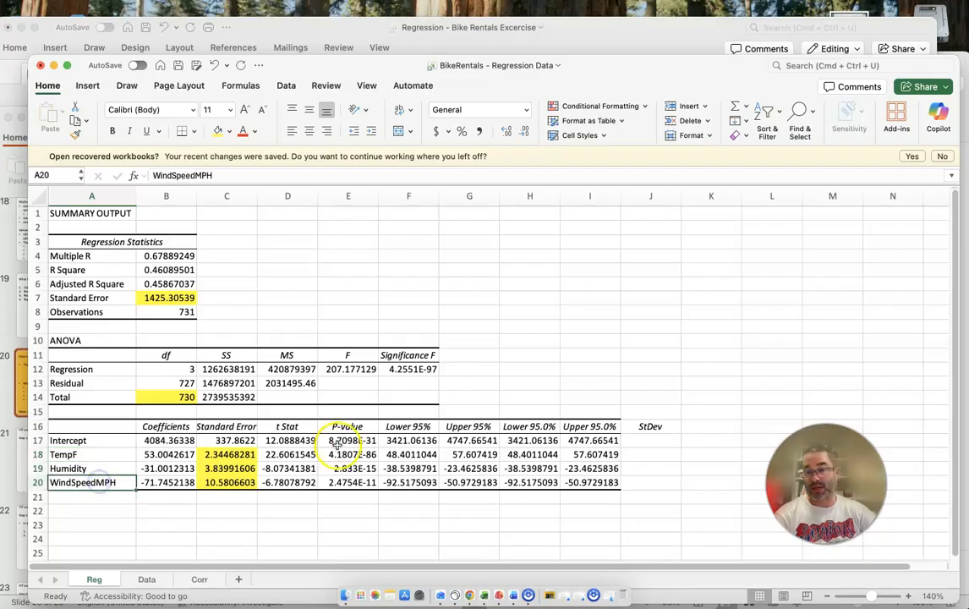
Add the column header "VIF" in cell K16, beside the StDev header
click(695, 430)
text(VIF)
key(Return)
Calculate the TempF standard deviation in J18 with STDEV.S over C2:C732 of the Data sheet
key(Down)
key(Left)
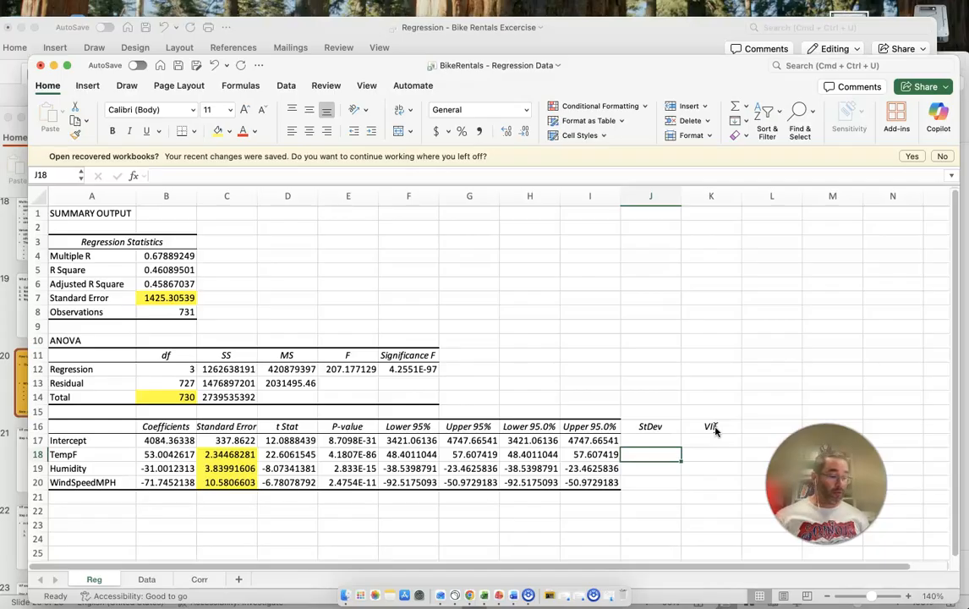
text(=)
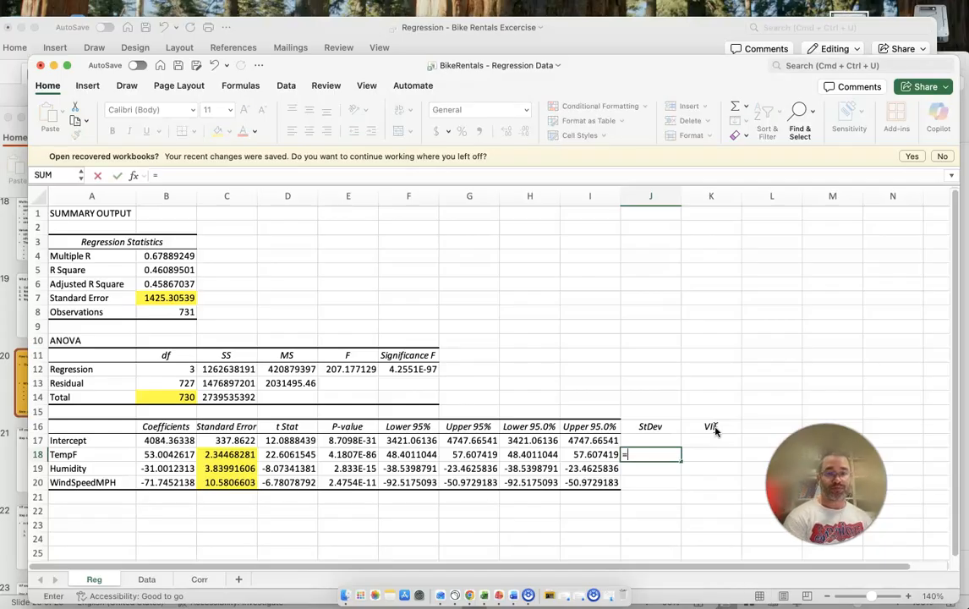
text(st)
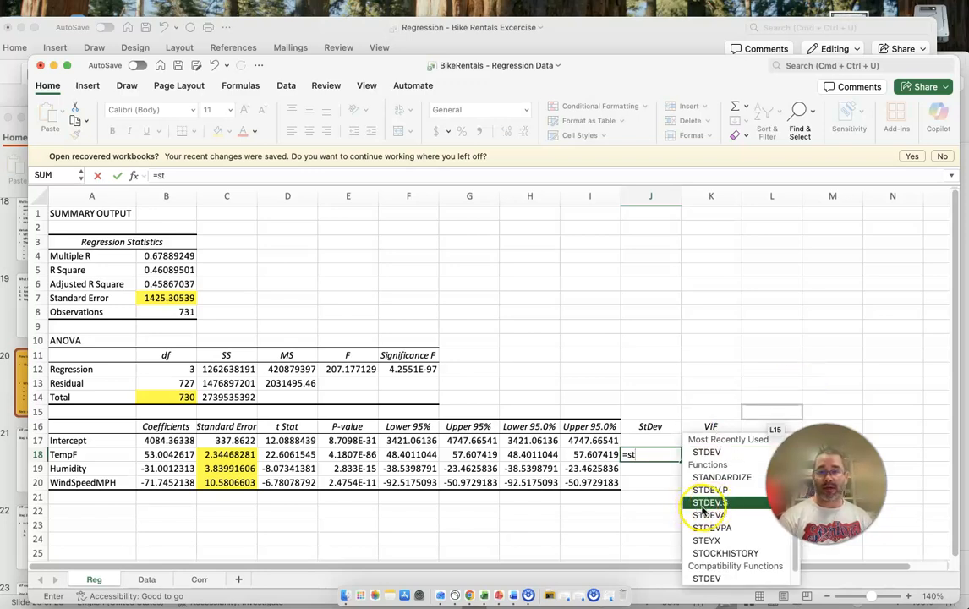
click(721, 504)
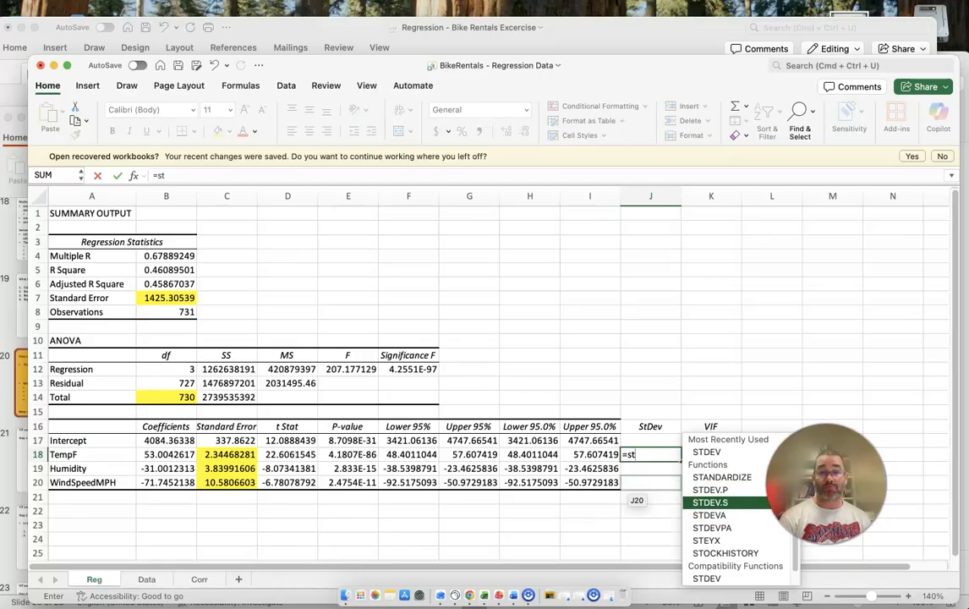
key(Tab)
click(694, 505)
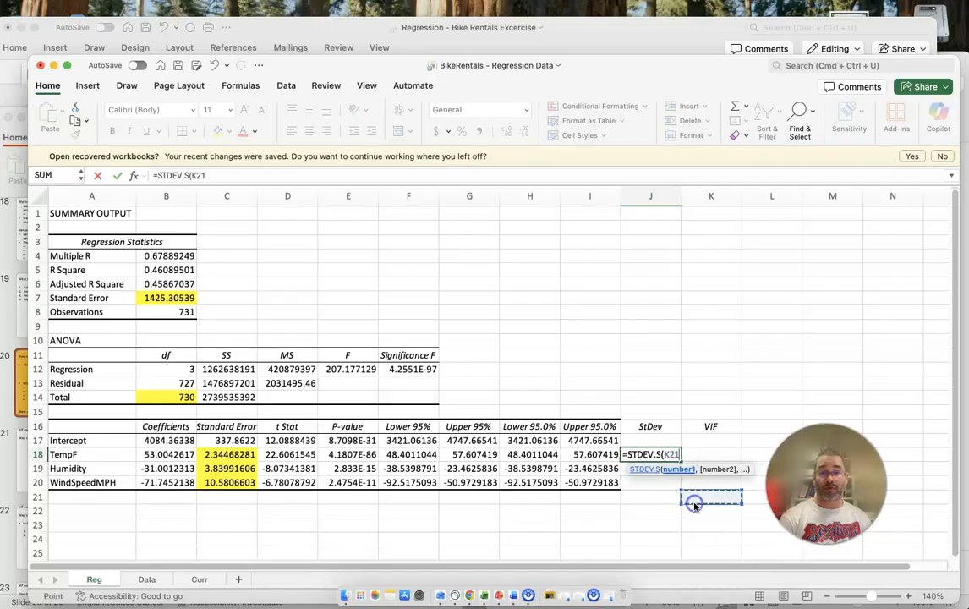
key(BackSpace)
key(BackSpace)
key(BackSpace)
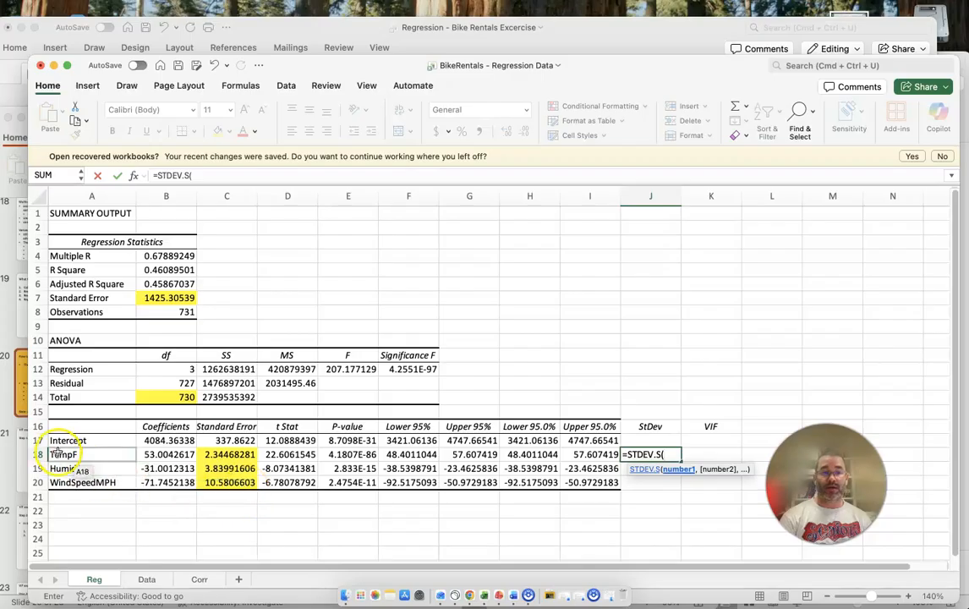
click(145, 580)
drag(955, 569, 961, 190)
drag(157, 236, 203, 541)
drag(101, 550, 186, 525)
key(Return)
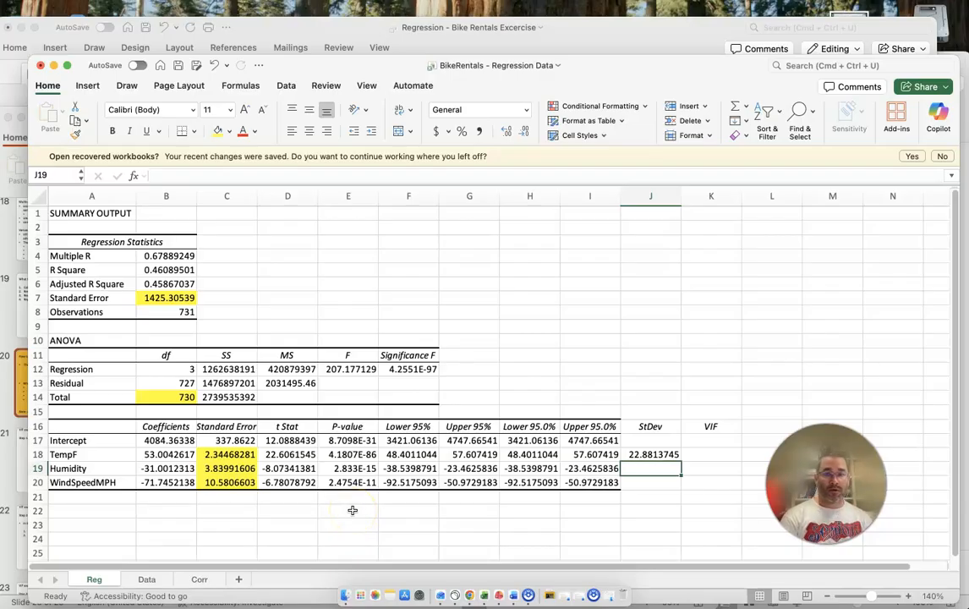
Calculate the Humidity standard deviation in J19 with STDEV.S over D2:D732 of the Data sheet
text(=std)
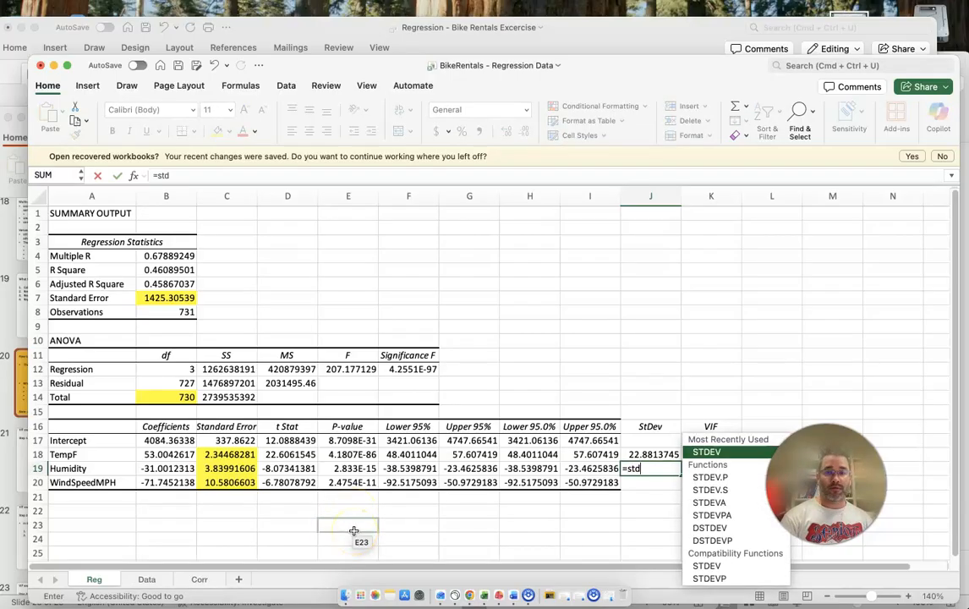
key(Down)
key(Down)
key(Down)
key(Down)
key(Down)
key(Down)
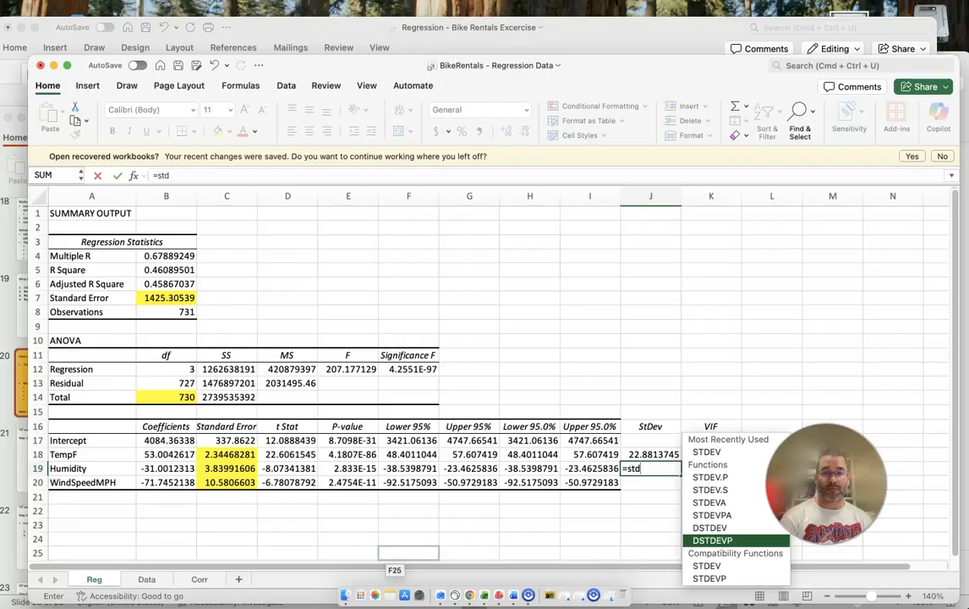
key(Up)
key(Up)
key(Up)
key(Up)
key(Tab)
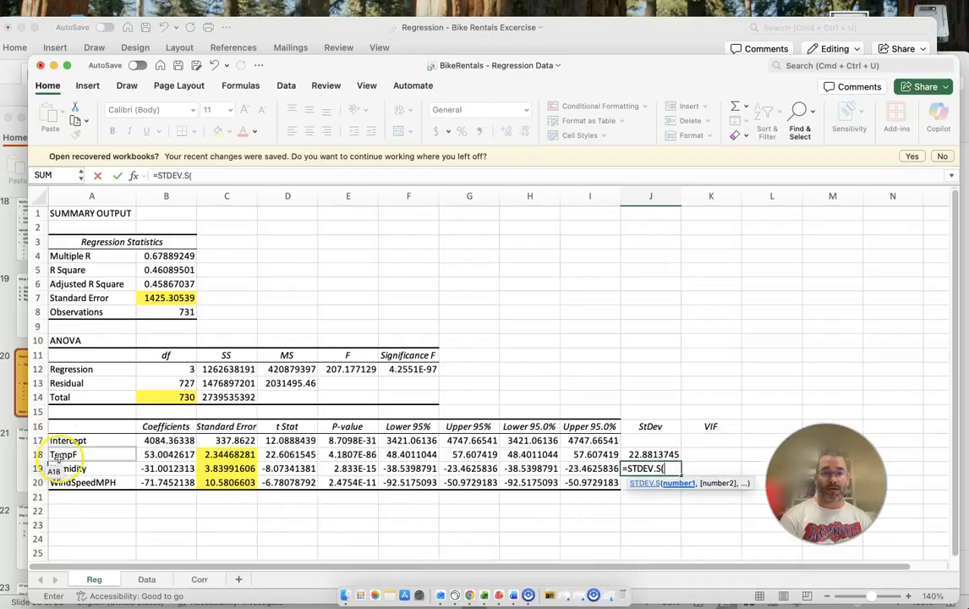
click(151, 581)
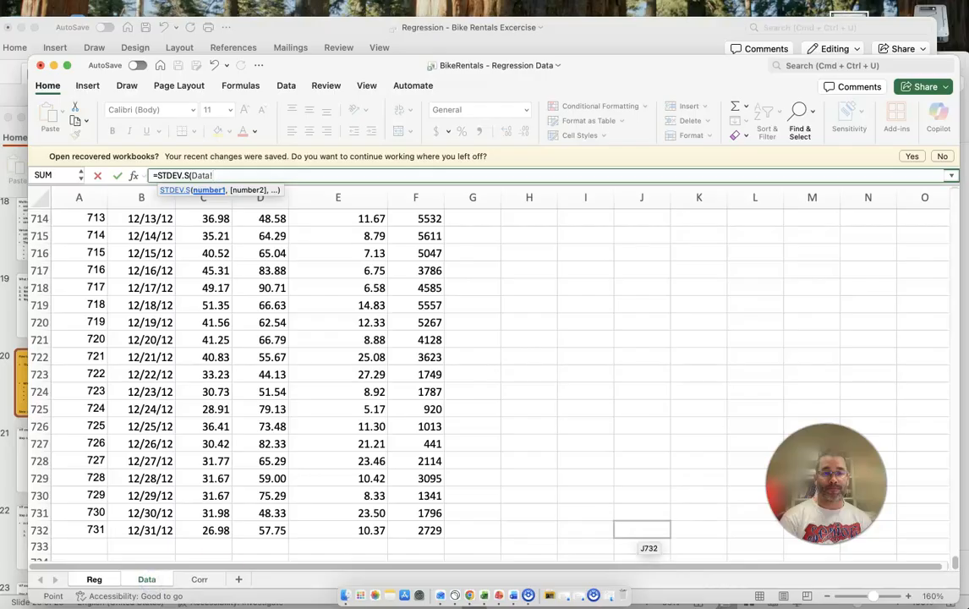
drag(954, 564, 945, 189)
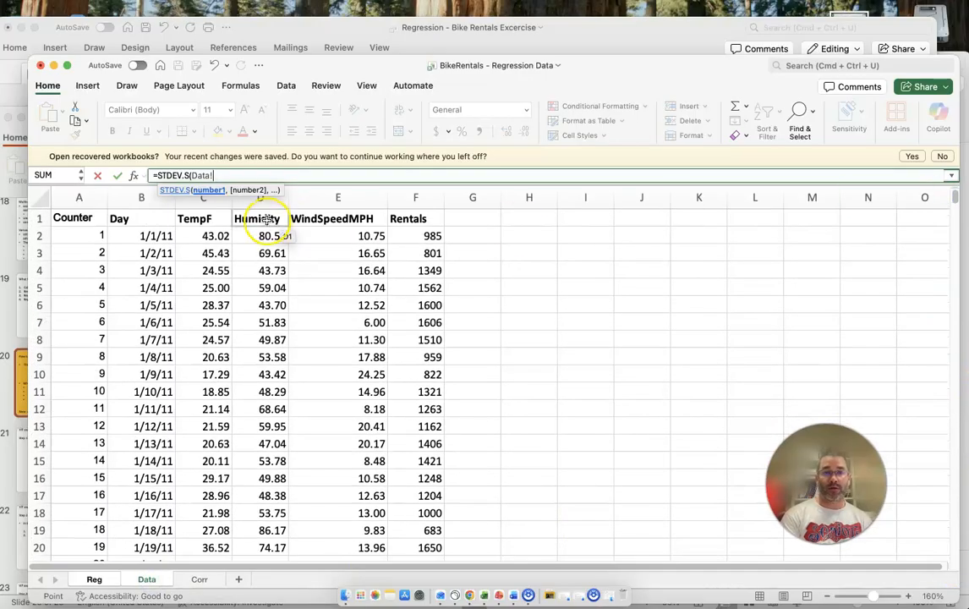
drag(221, 236, 261, 527)
key(Return)
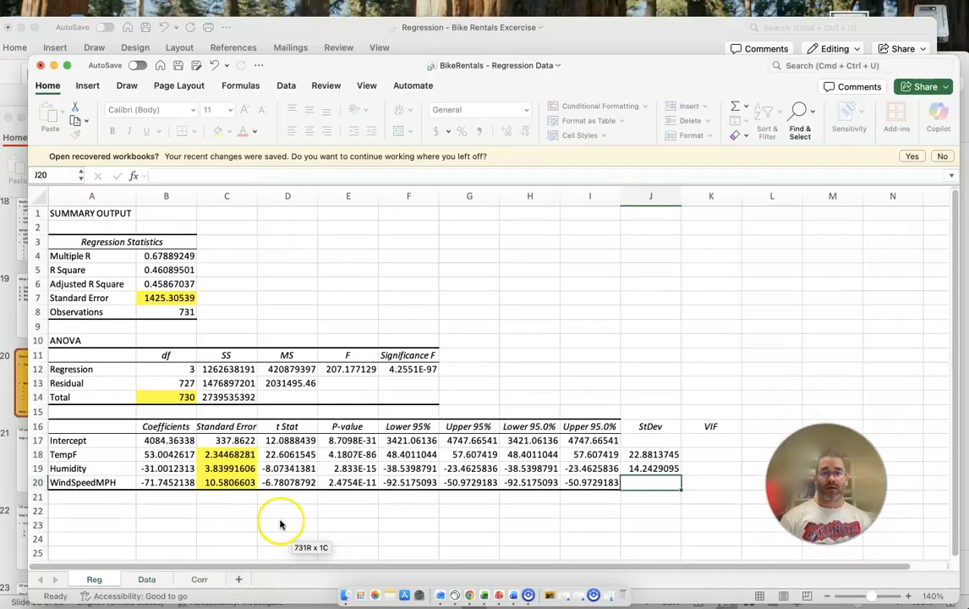
Copy the TempF standard deviation formula from J18 into J20, the WindSpeedMPH row, keeping its references as they are
click(648, 455)
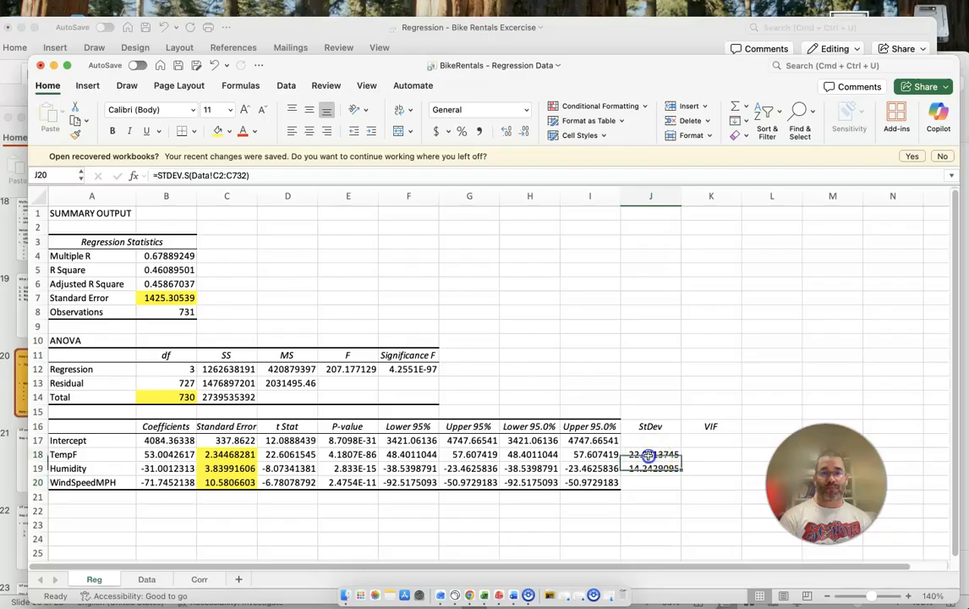
click(229, 175)
drag(228, 175, 147, 170)
key(ctrl+c)
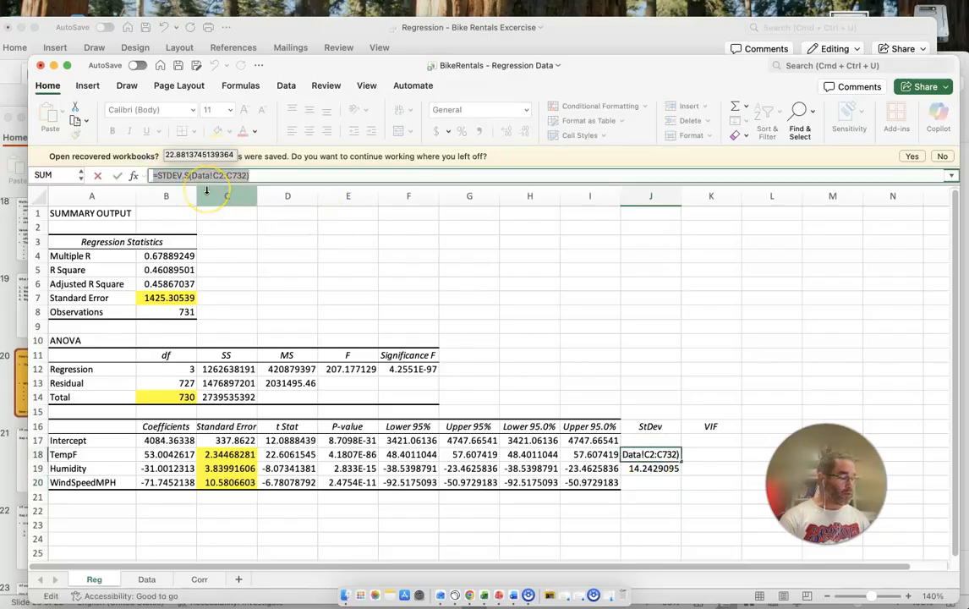
click(222, 175)
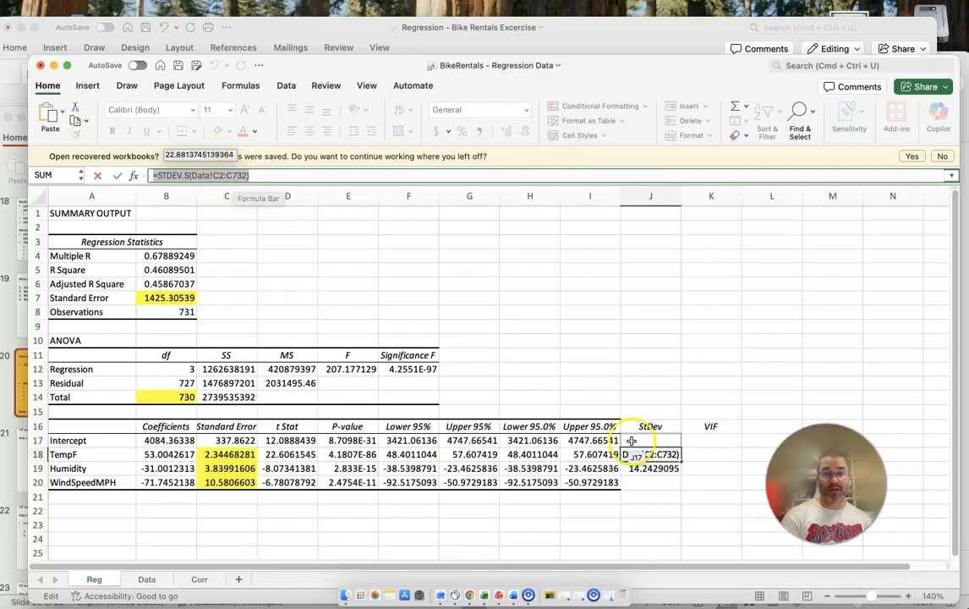
key(Escape)
click(666, 468)
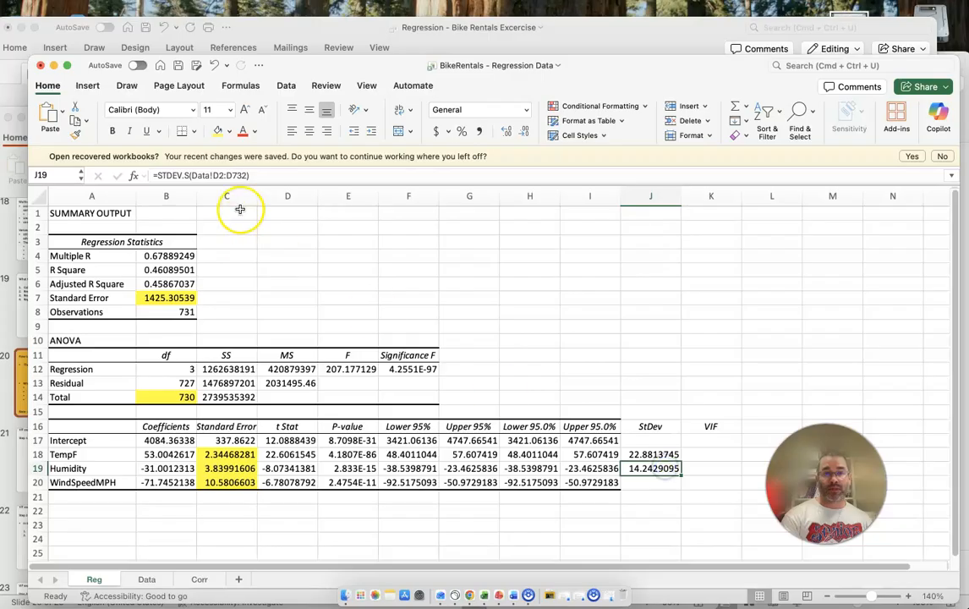
click(654, 480)
key(ctrl+v)
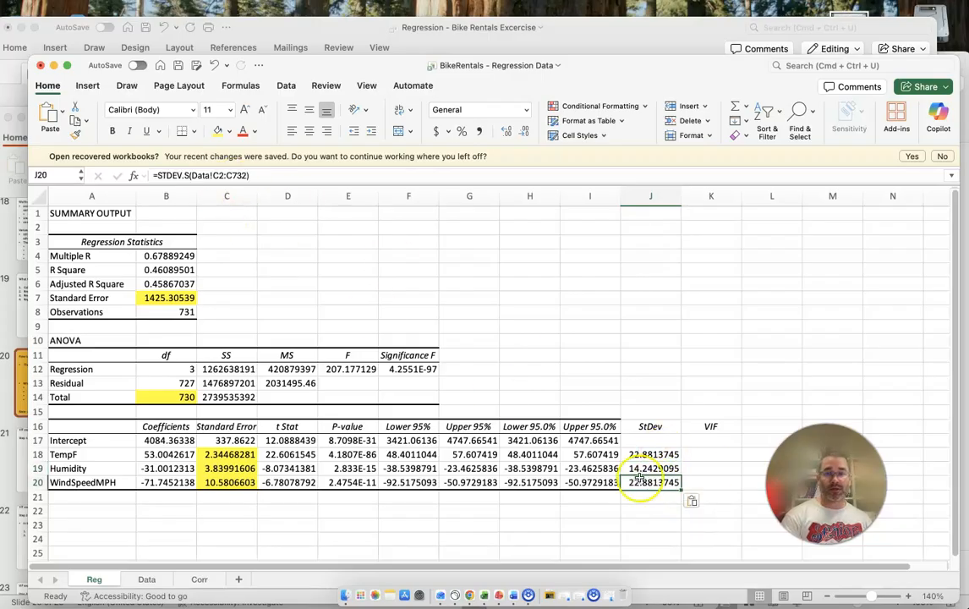
Change the range in the WindSpeedMPH standard deviation formula in J20 to Data!E2:E732
click(214, 175)
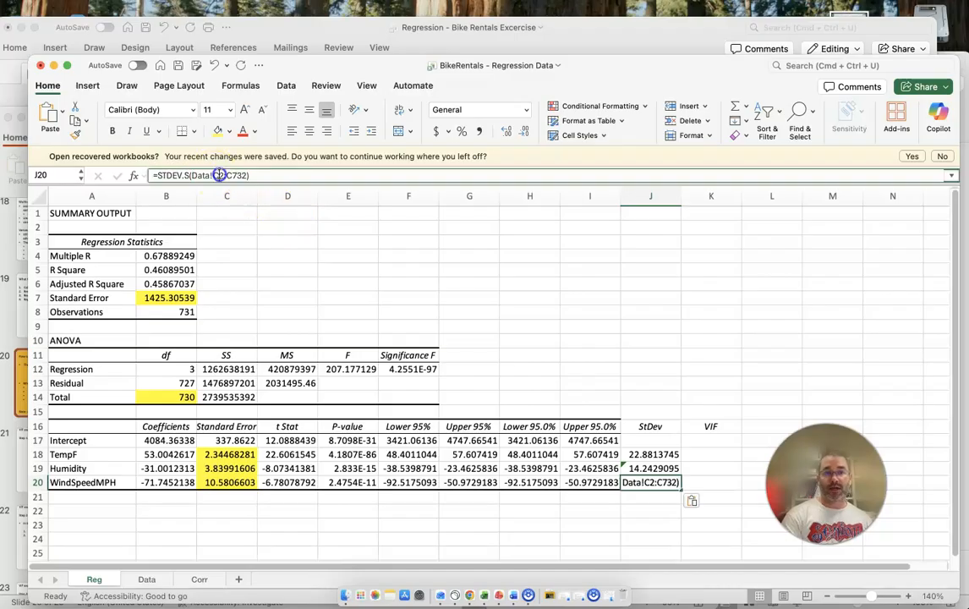
key(BackSpace)
text(E)
key(Right)
key(Right)
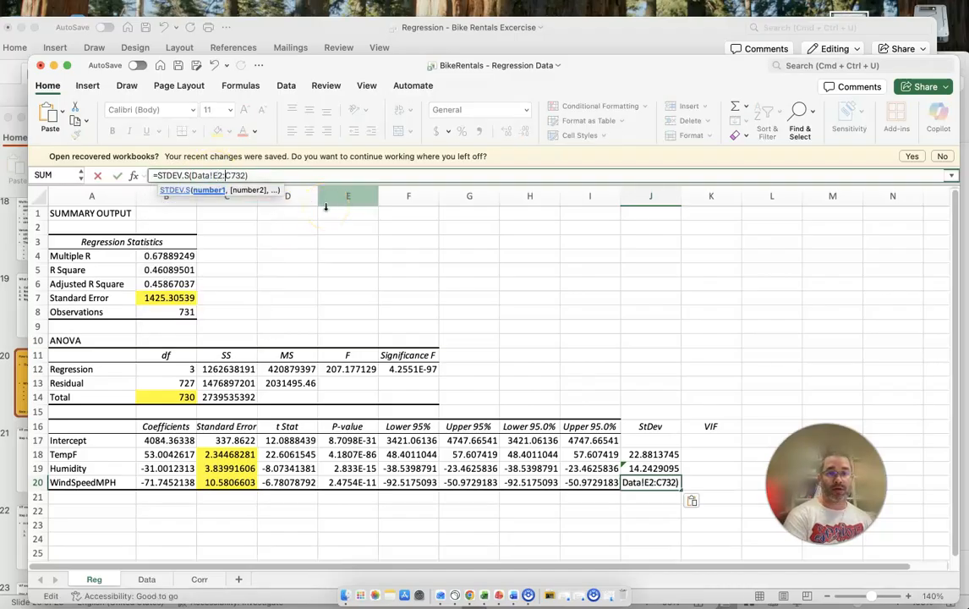
key(Delete)
text(E)
key(Return)
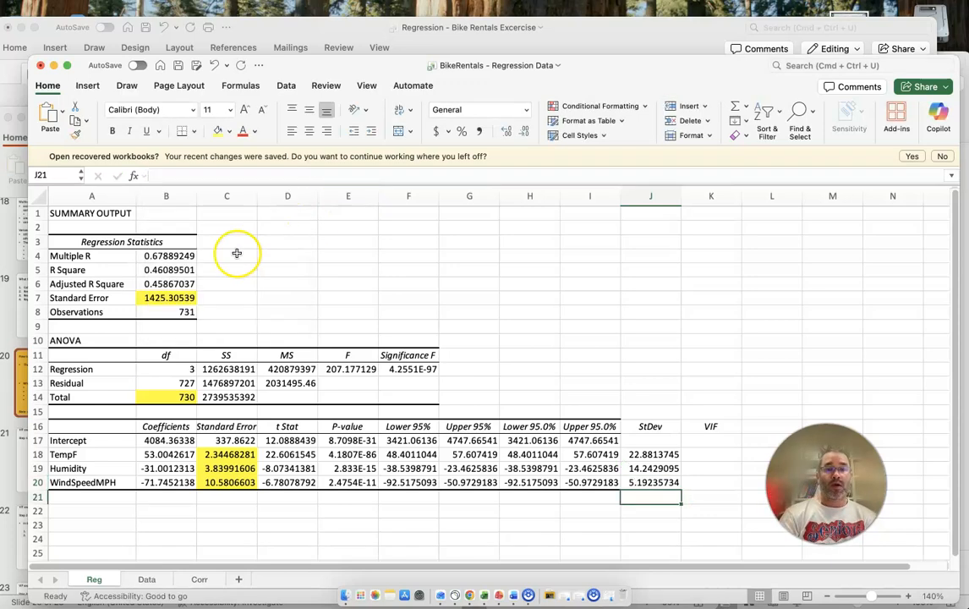
Fill the standard deviations in J18:J20 yellow, check the VIF formula on the "How to calculate VIF" slide in PowerPoint and return to Excel
drag(651, 454, 648, 482)
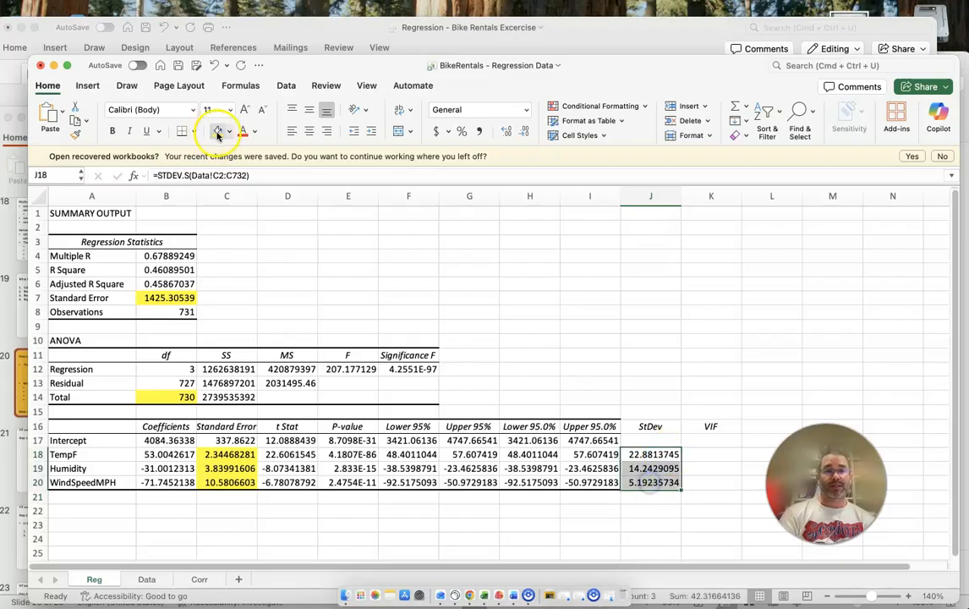
click(217, 131)
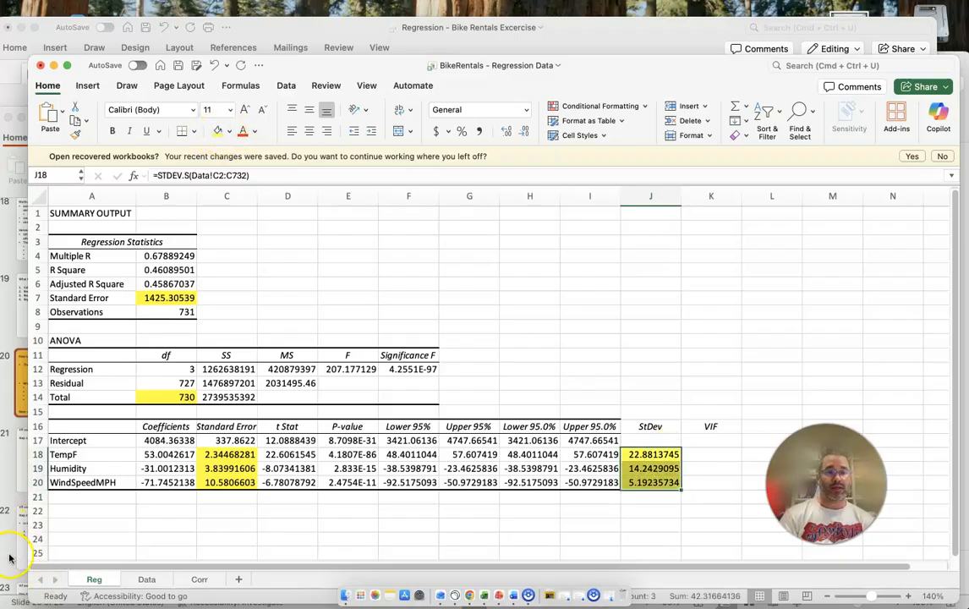
click(10, 557)
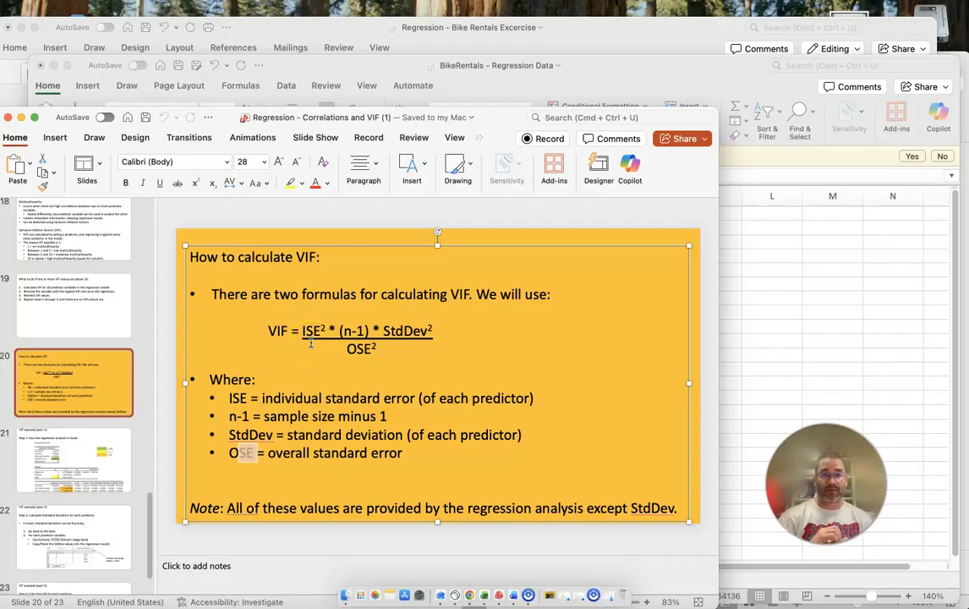
click(749, 317)
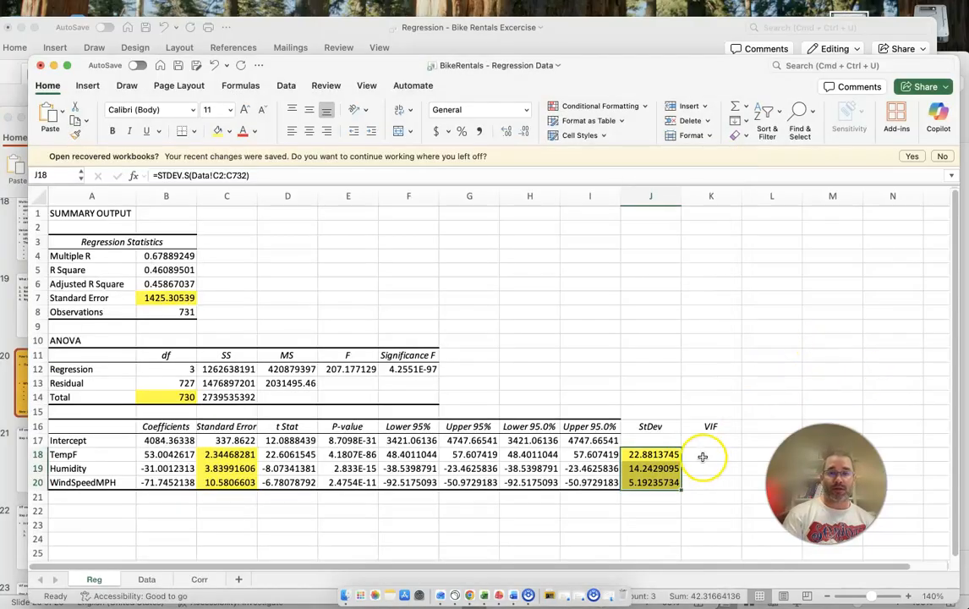
Enter the VIF numerator for TempF in K18 as =(C18^2)*B14*(J18^2)
text(=)
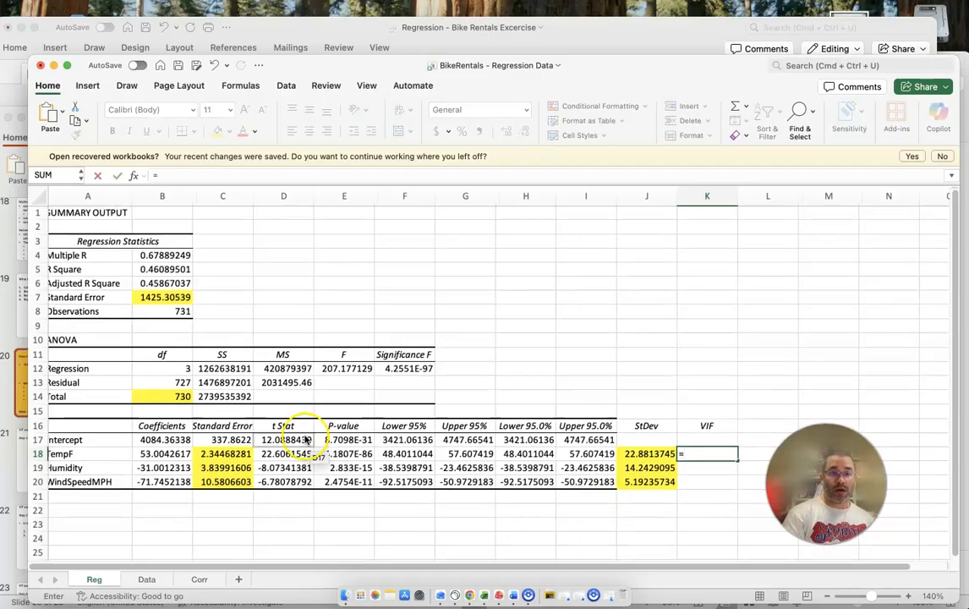
scroll(279, 397, down, 1)
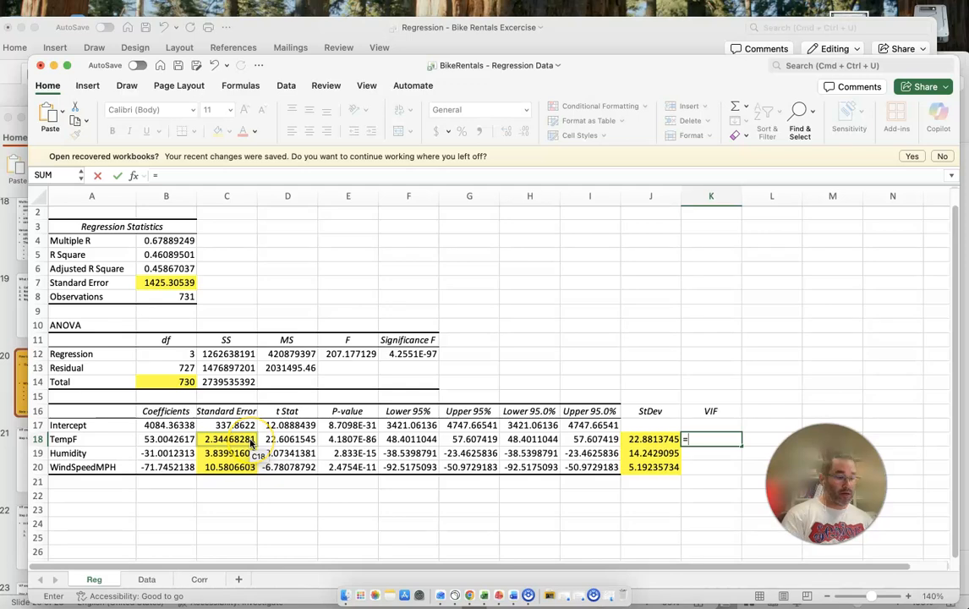
text(()
click(248, 440)
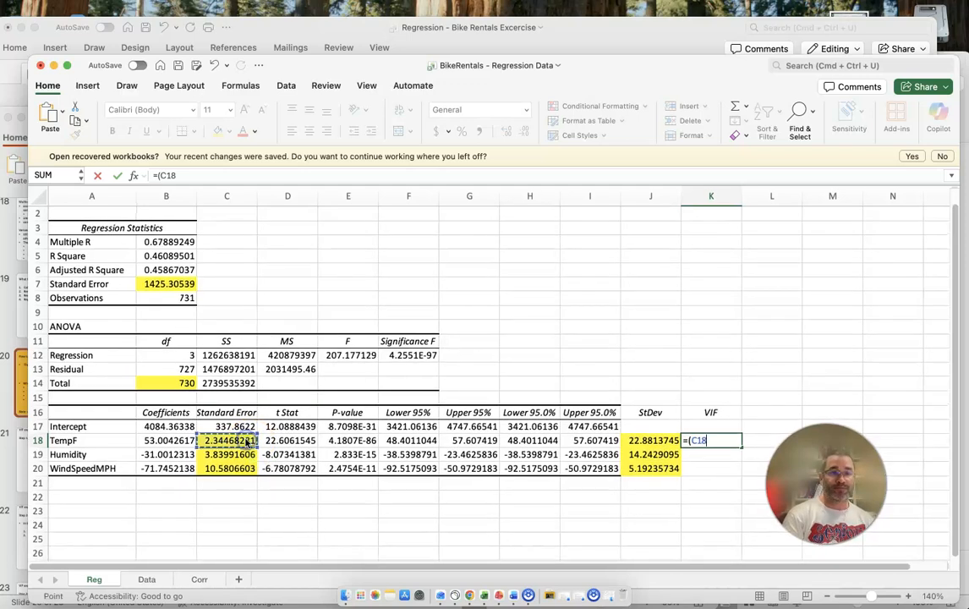
text(^)
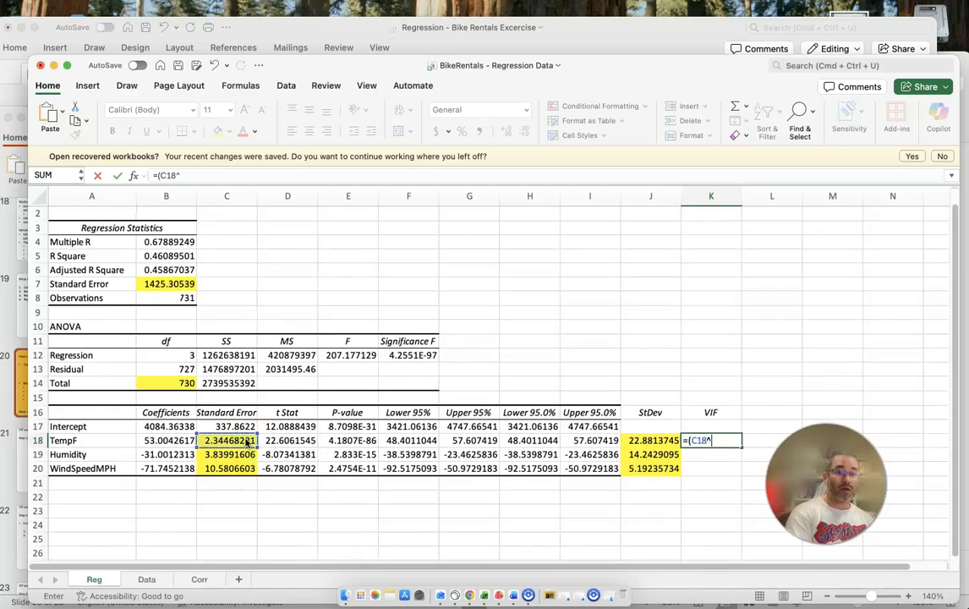
text(2)*)
click(185, 382)
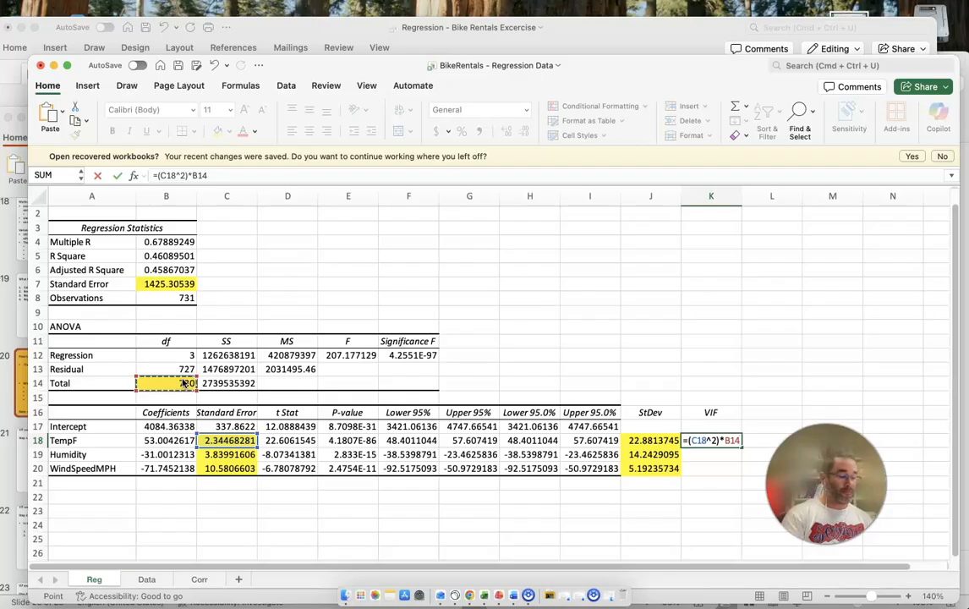
text(*)
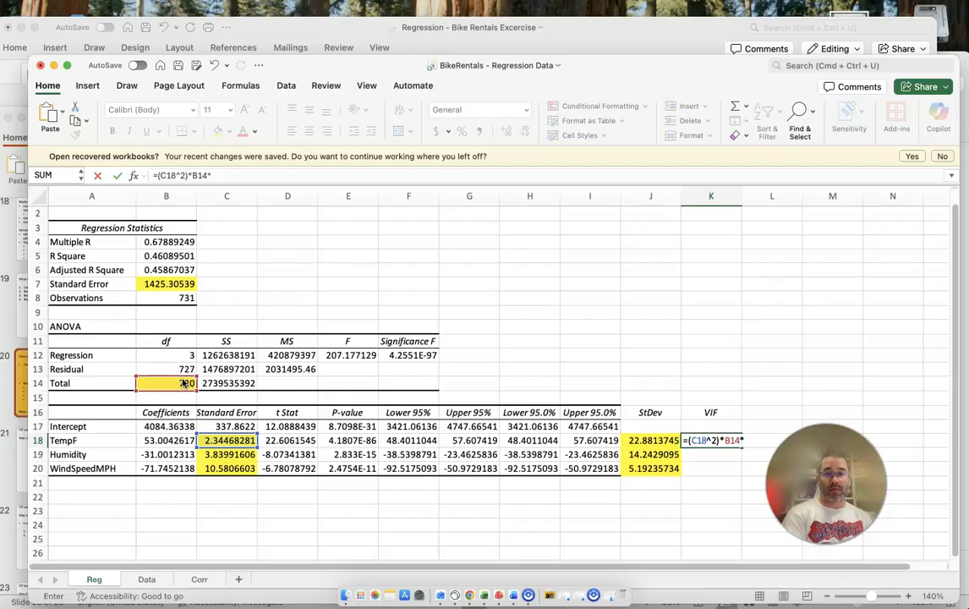
text(()
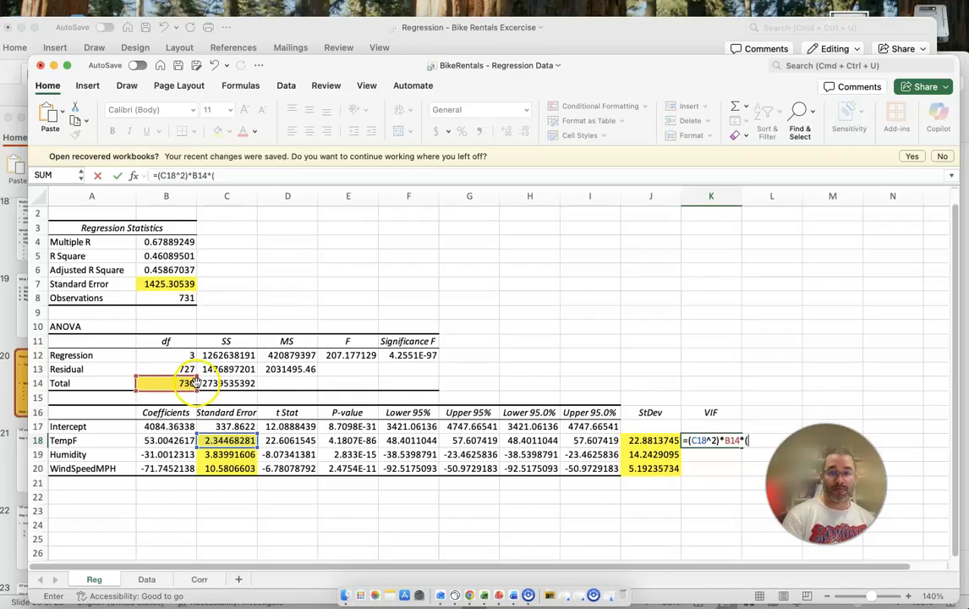
click(657, 441)
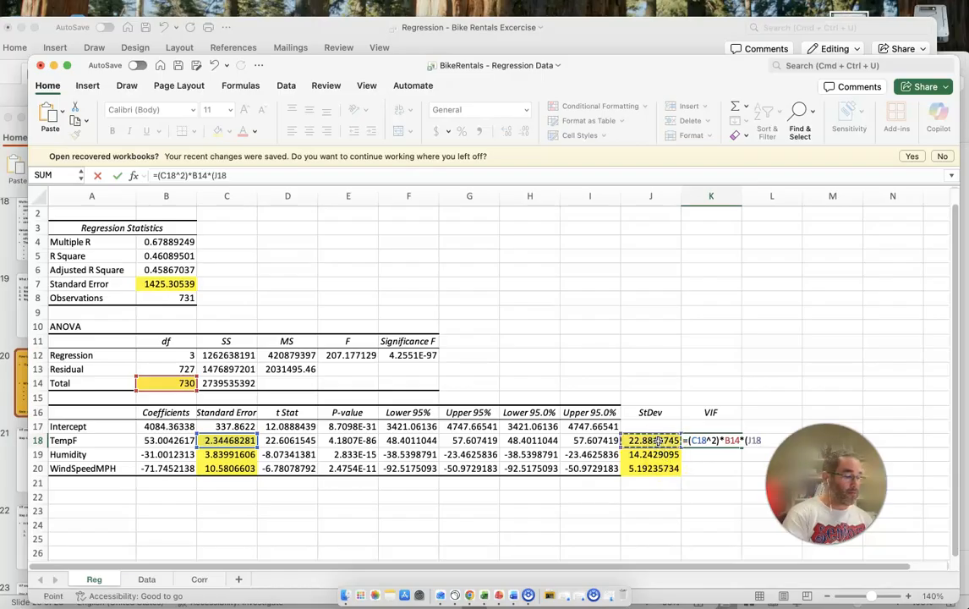
text(^2)
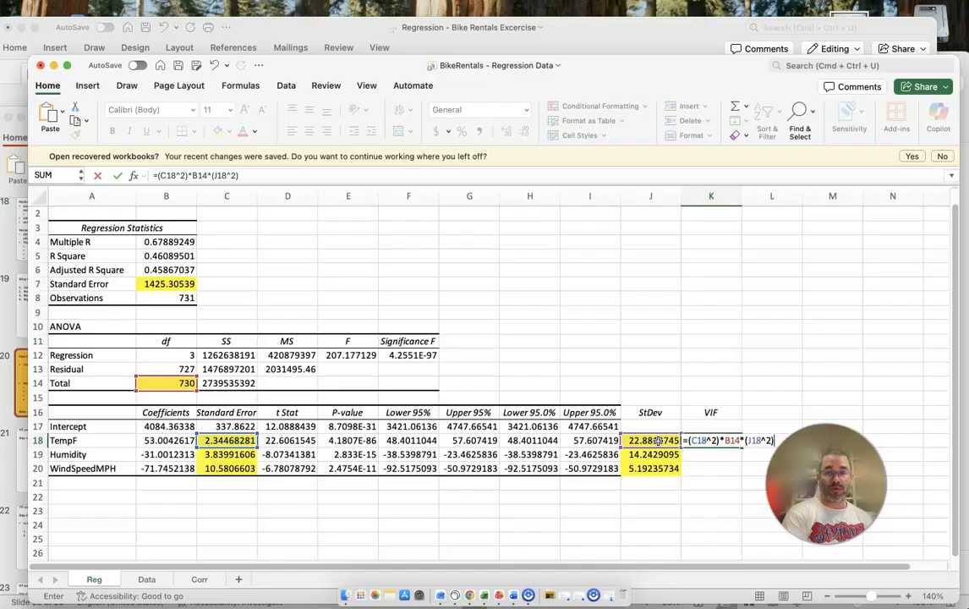
key(Return)
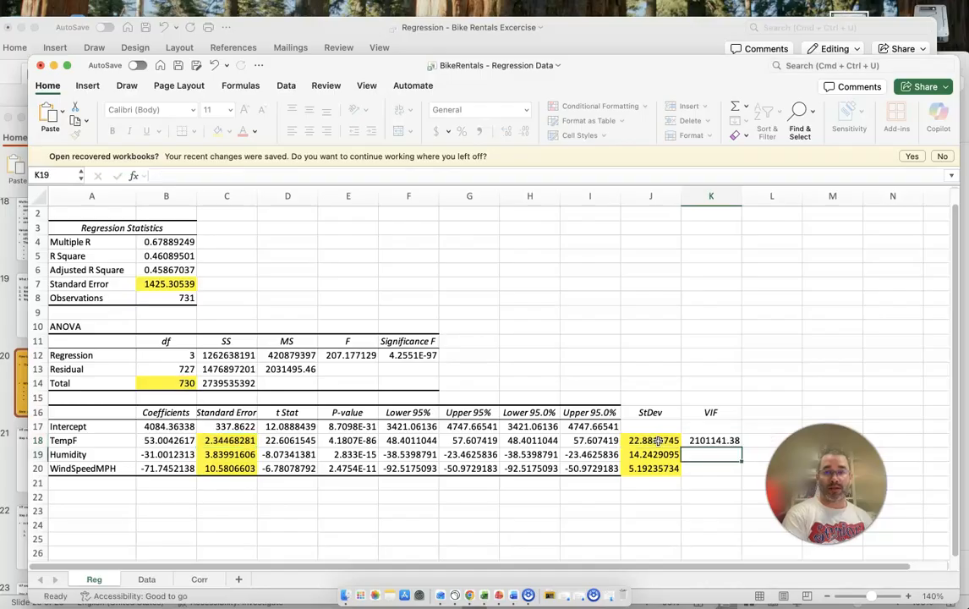
Complete the TempF VIF formula in K18 by enclosing the numerator in parentheses and dividing it by (B7^2)
key(Up)
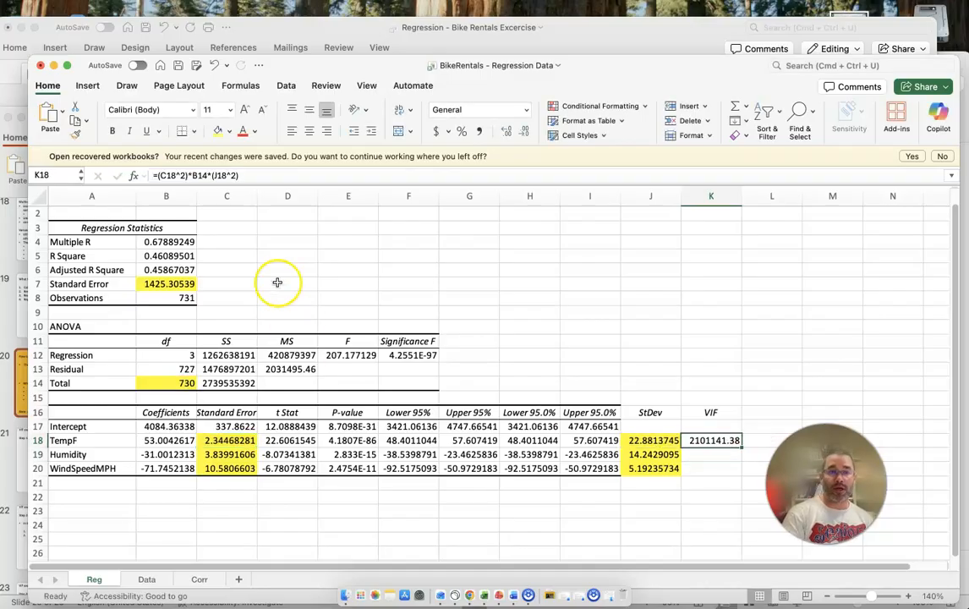
click(252, 174)
click(157, 175)
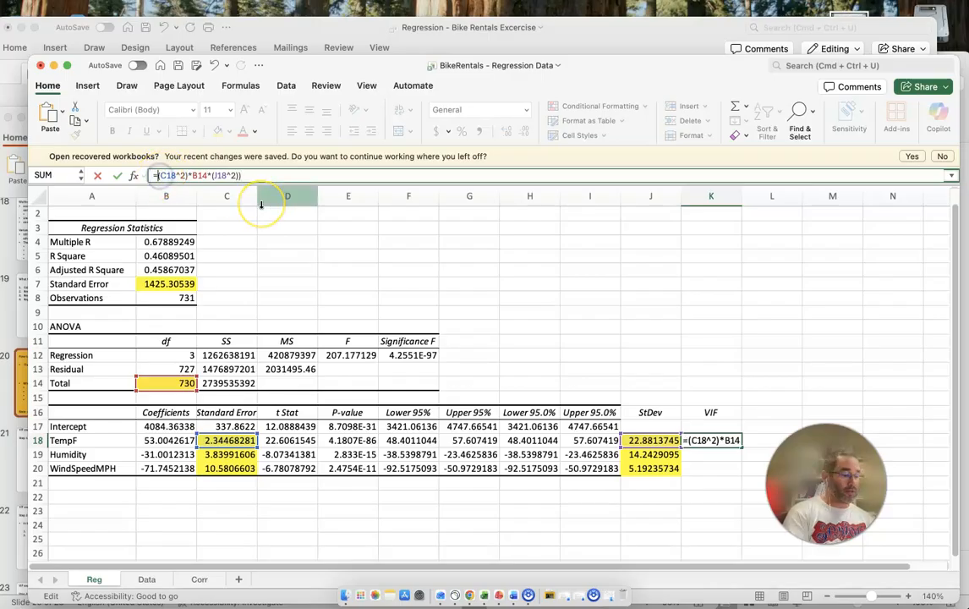
text(()
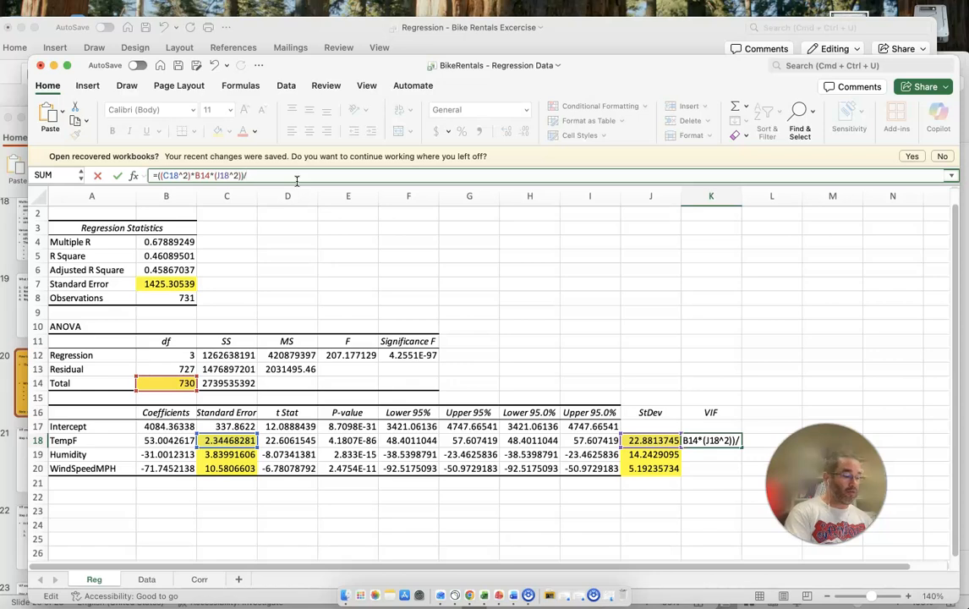
click(163, 284)
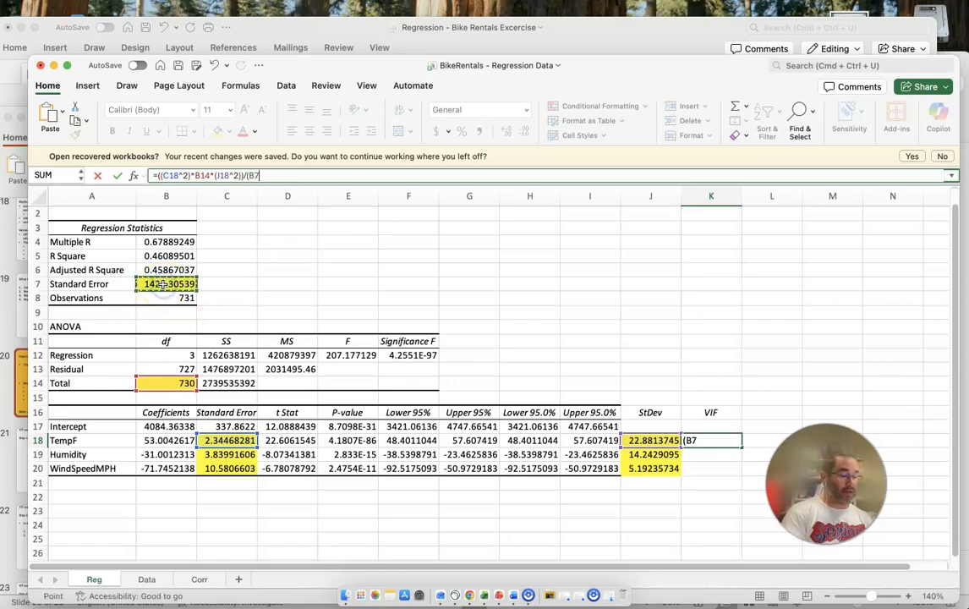
text(^)
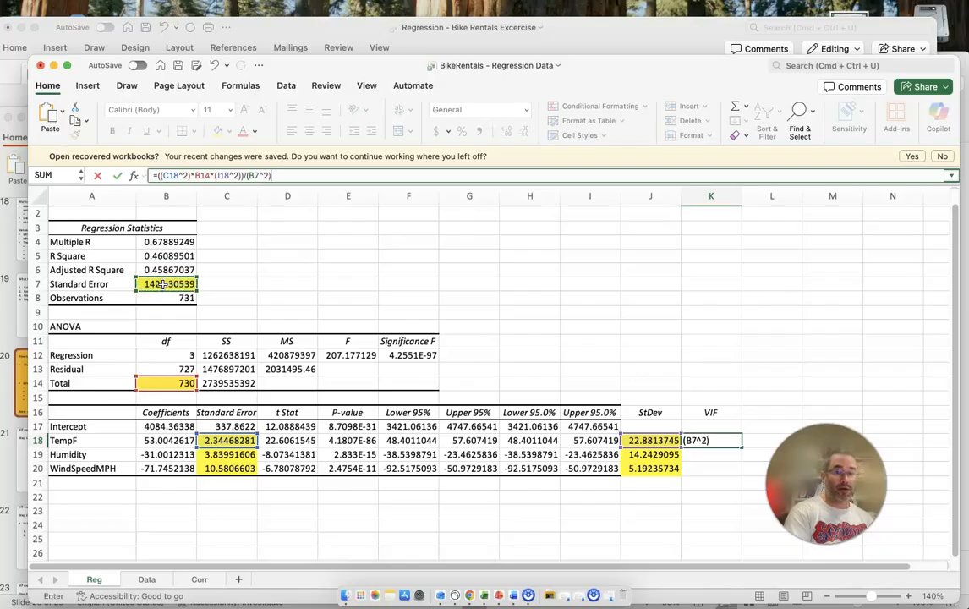
text(2))
key(ctrl+Return)
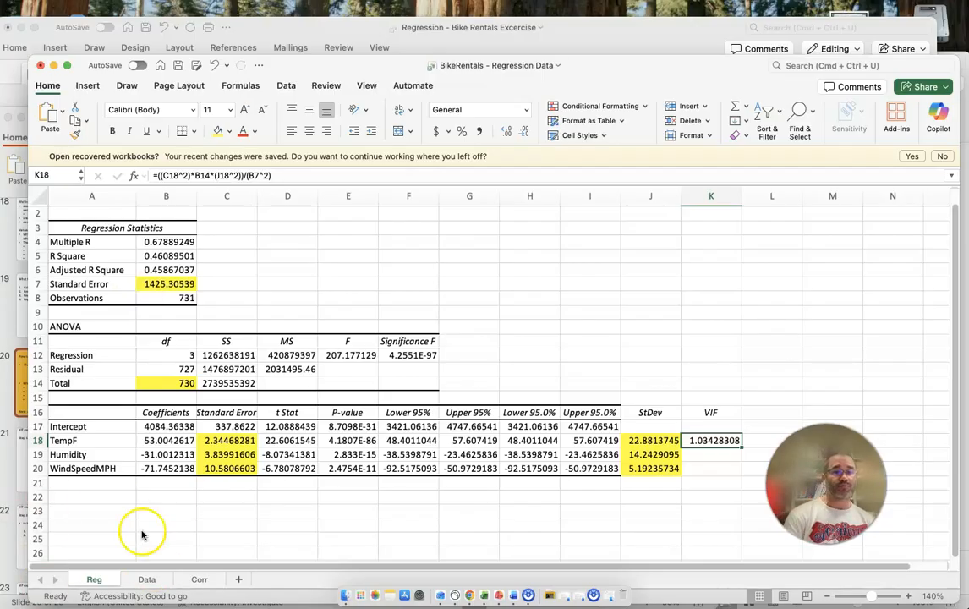
Switch to PowerPoint, review the slides on high VIF values and the multicollinearity thresholds, and return to the Excel workbook
click(14, 492)
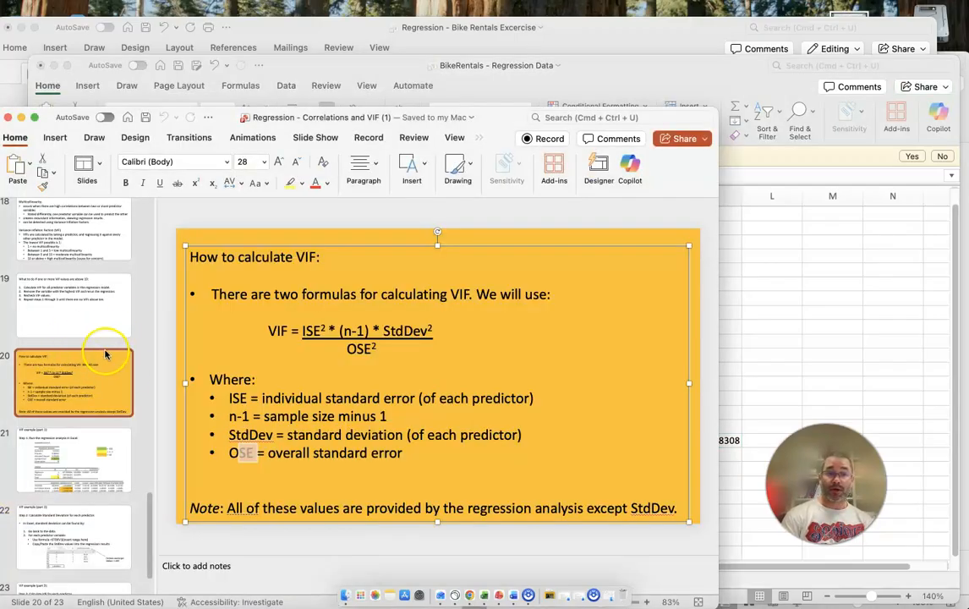
scroll(80, 394, up, 2)
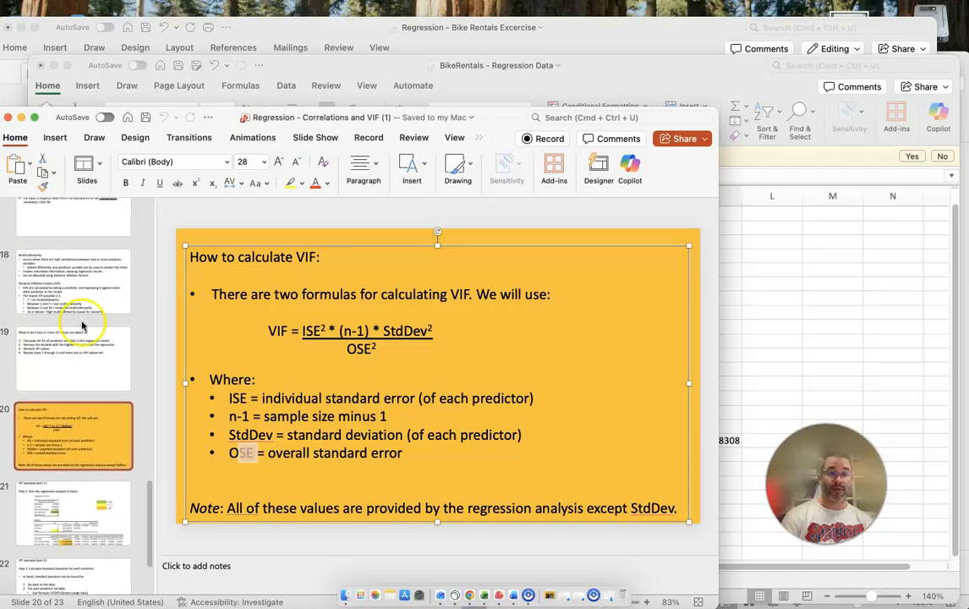
click(80, 355)
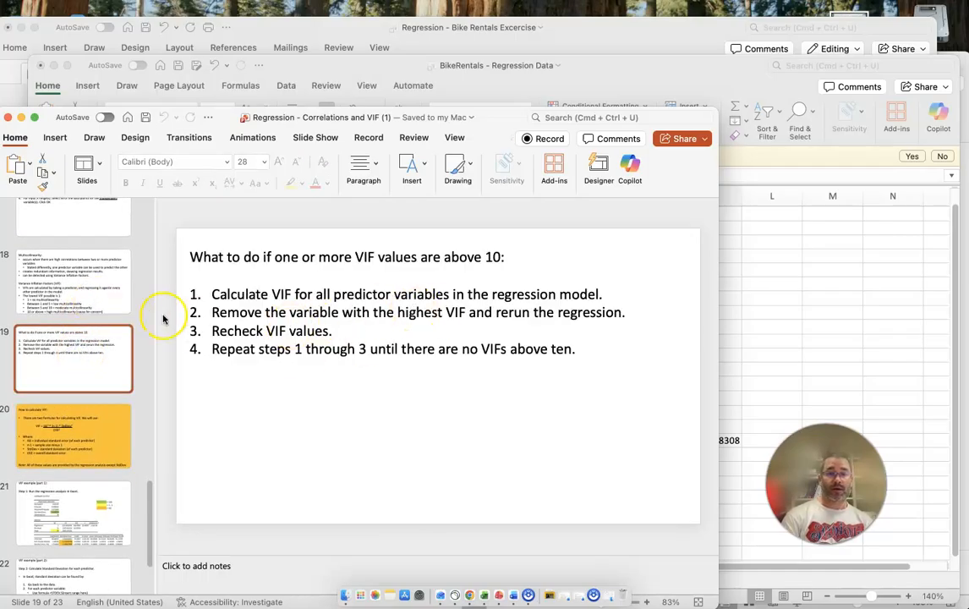
click(100, 258)
drag(230, 513, 525, 514)
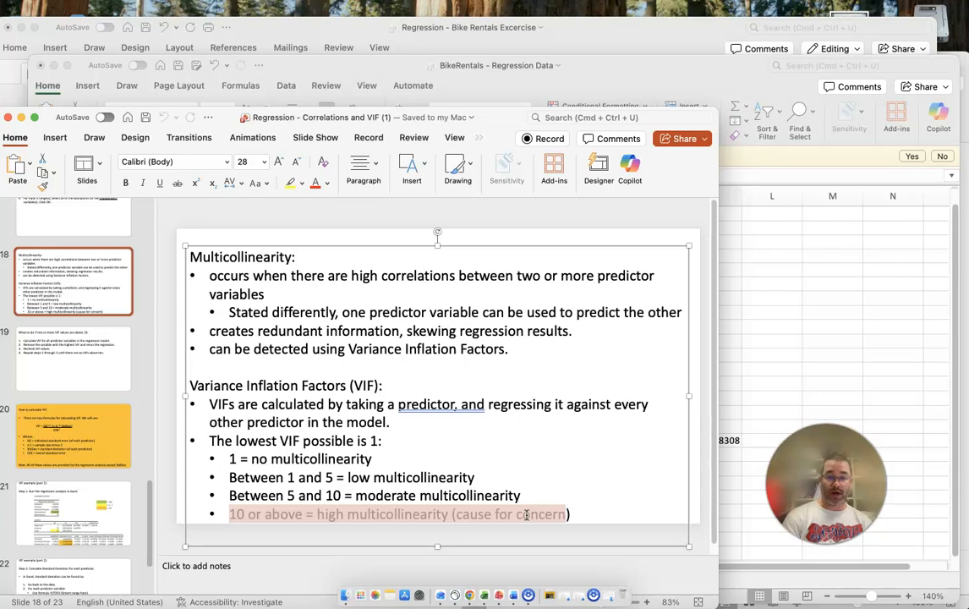
drag(288, 477, 433, 478)
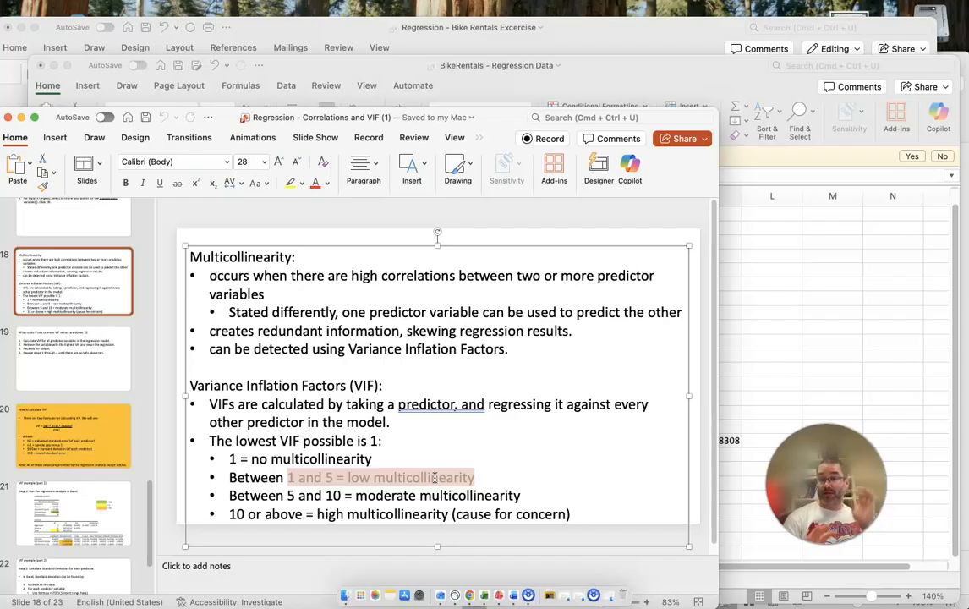
click(795, 345)
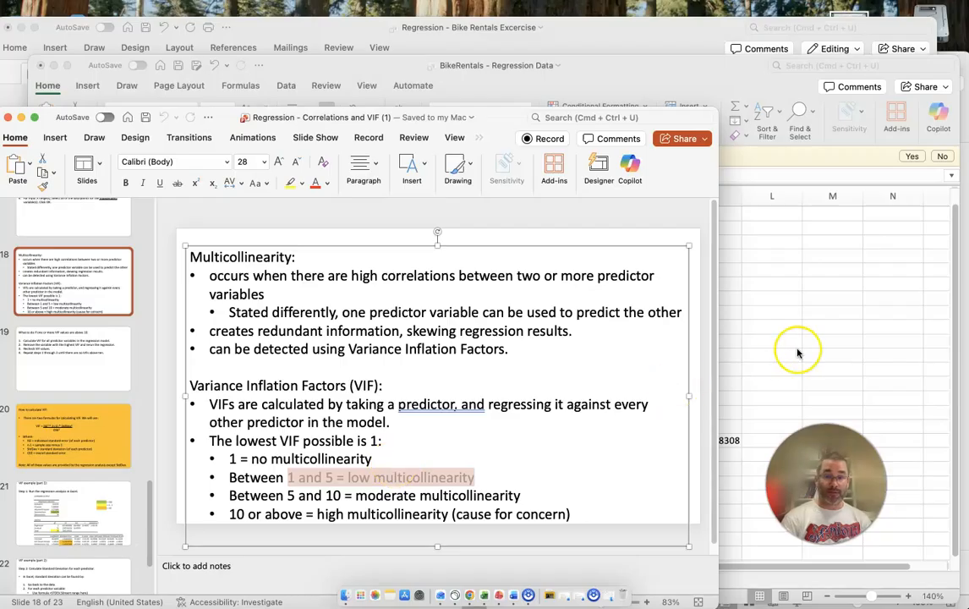
click(690, 460)
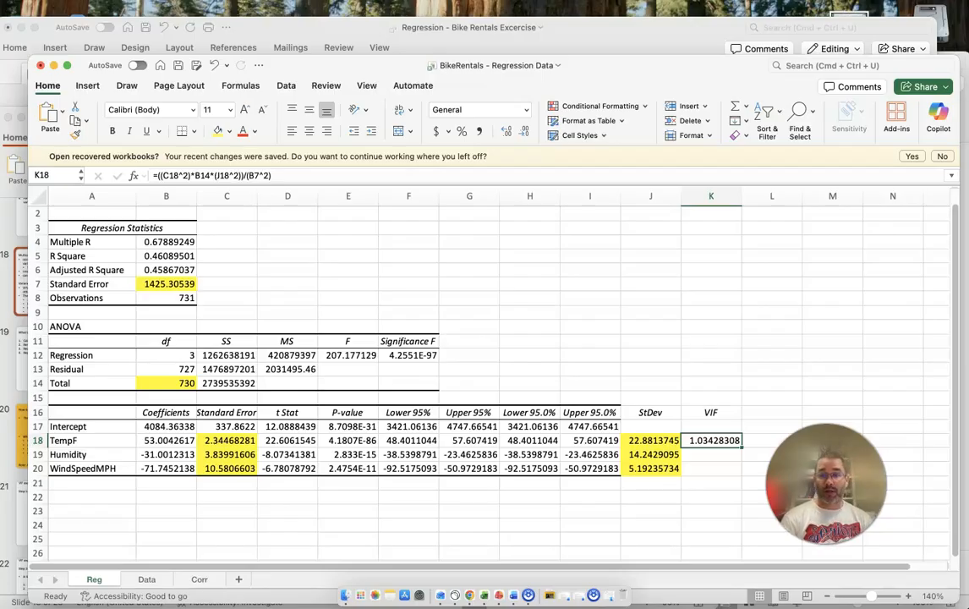
Make the B14 and B7 references absolute in K18, giving the formula =((C18^2)*$B$14*(J18^2))/($B$7^2)
click(731, 467)
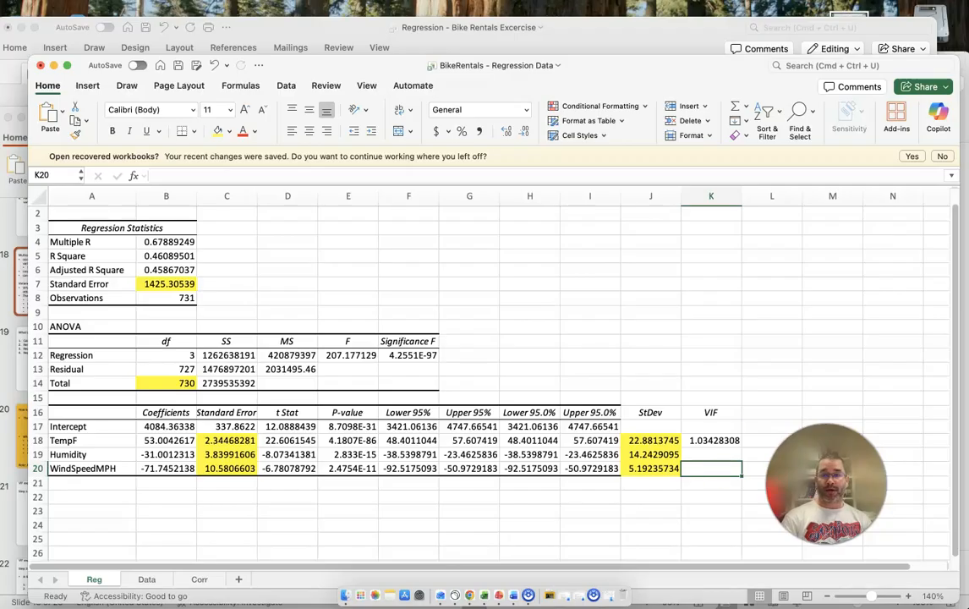
click(689, 440)
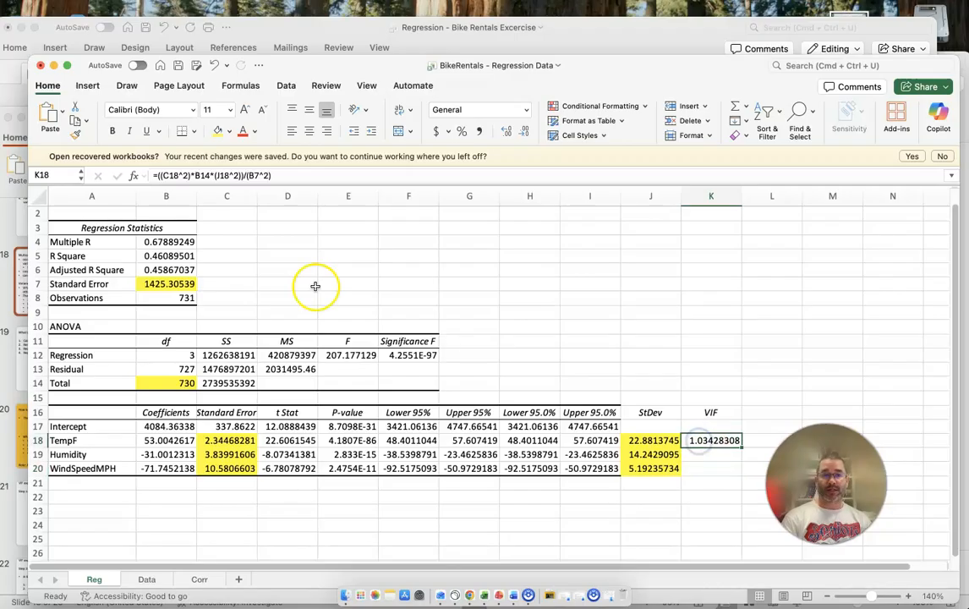
scroll(272, 267, up, 1)
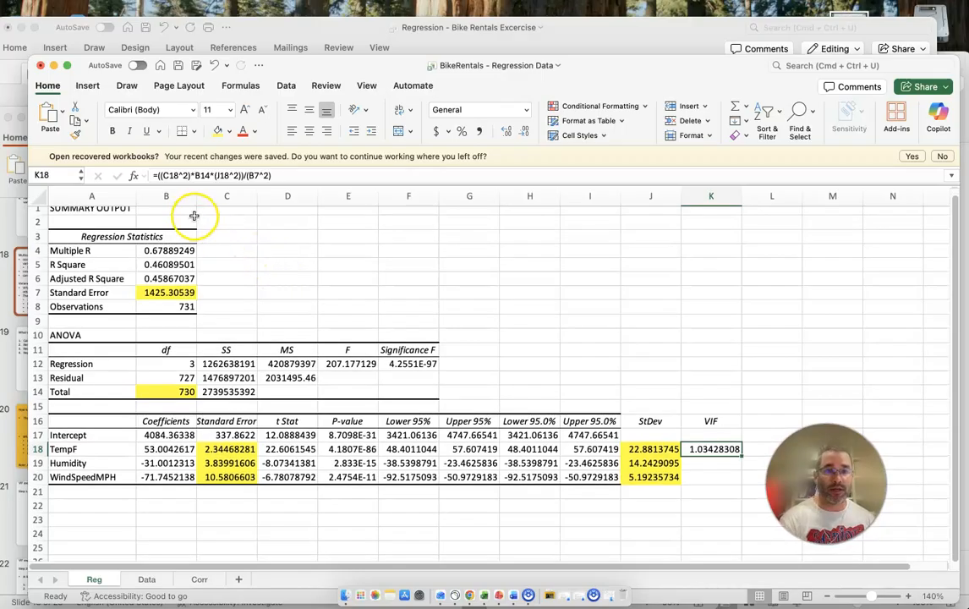
scroll(679, 446, down, 1)
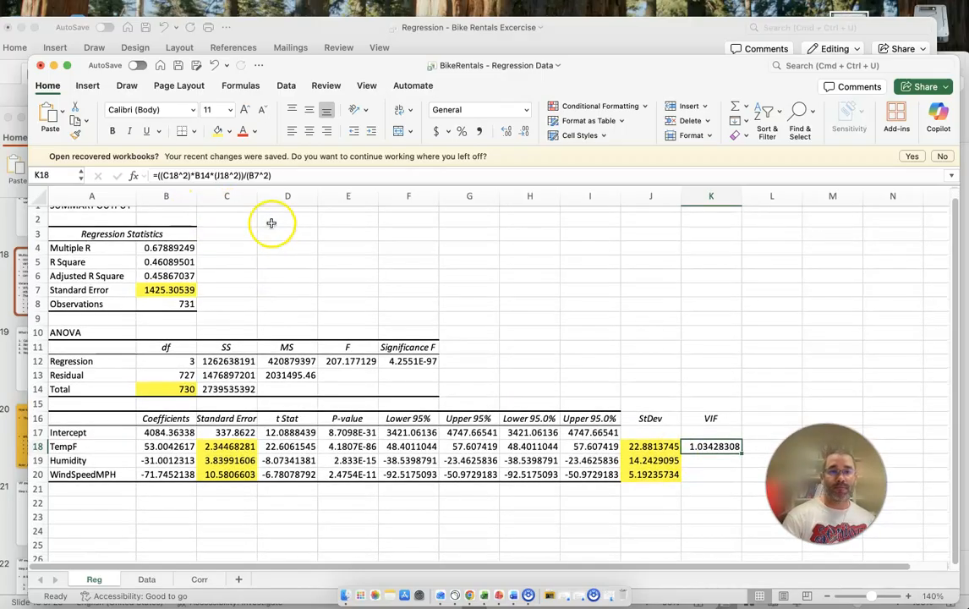
click(155, 175)
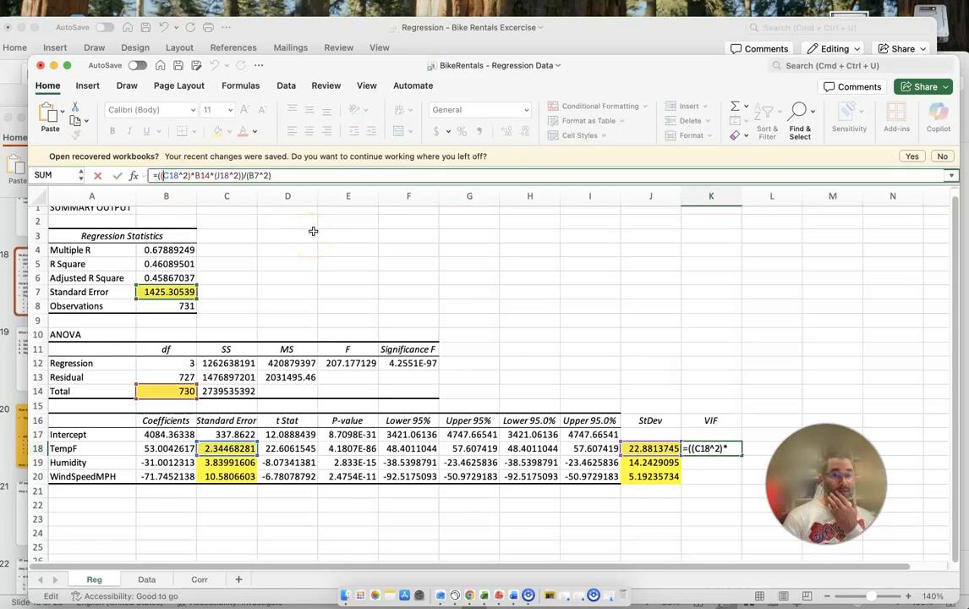
click(238, 449)
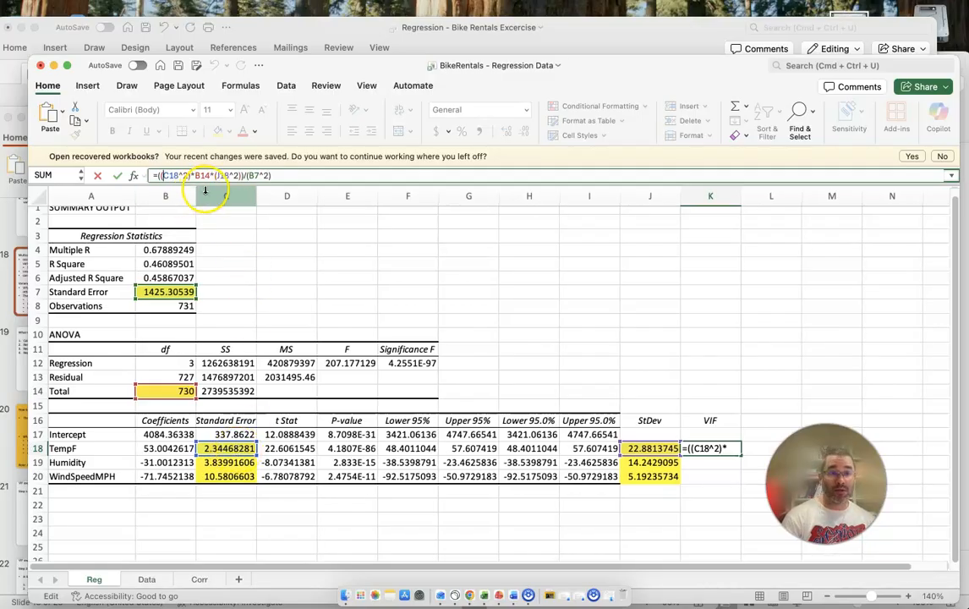
click(258, 181)
text($)
key(Right)
text($)
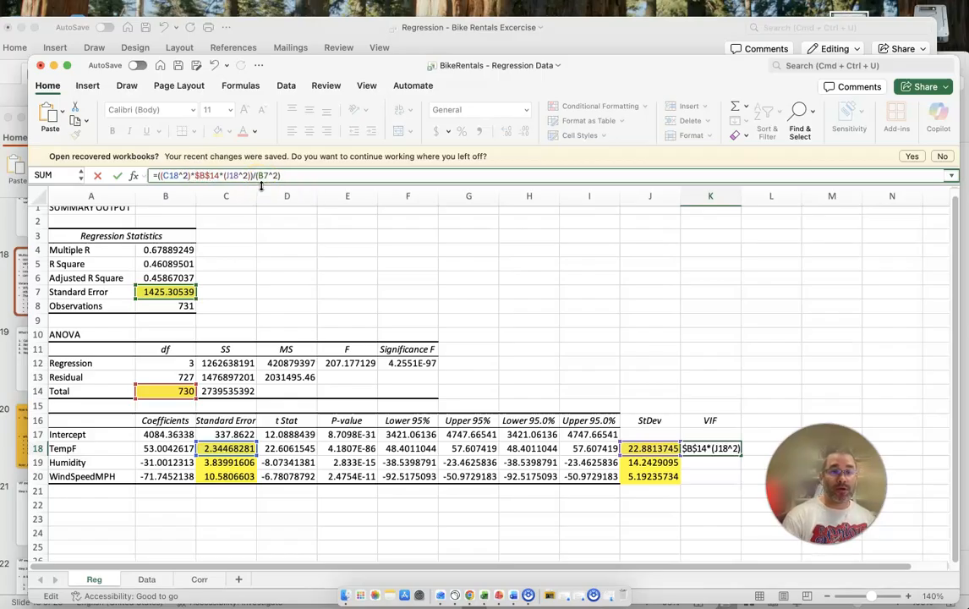
click(261, 176)
text($B$)
key(Return)
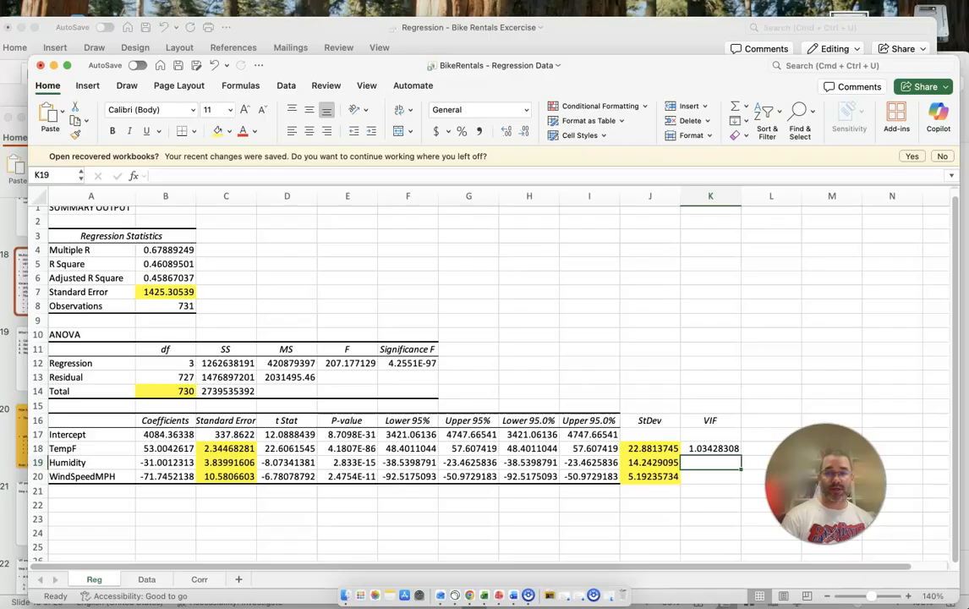
Copy the TempF VIF formula from K18 down to the Humidity and WindSpeedMPH rows, K19:K20
click(710, 448)
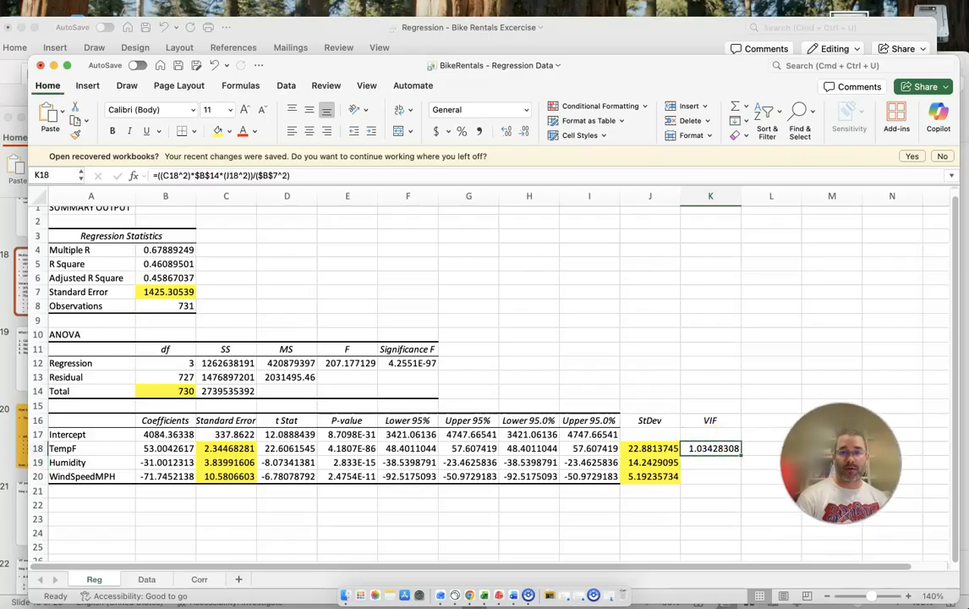
click(737, 454)
drag(736, 453, 740, 482)
click(759, 498)
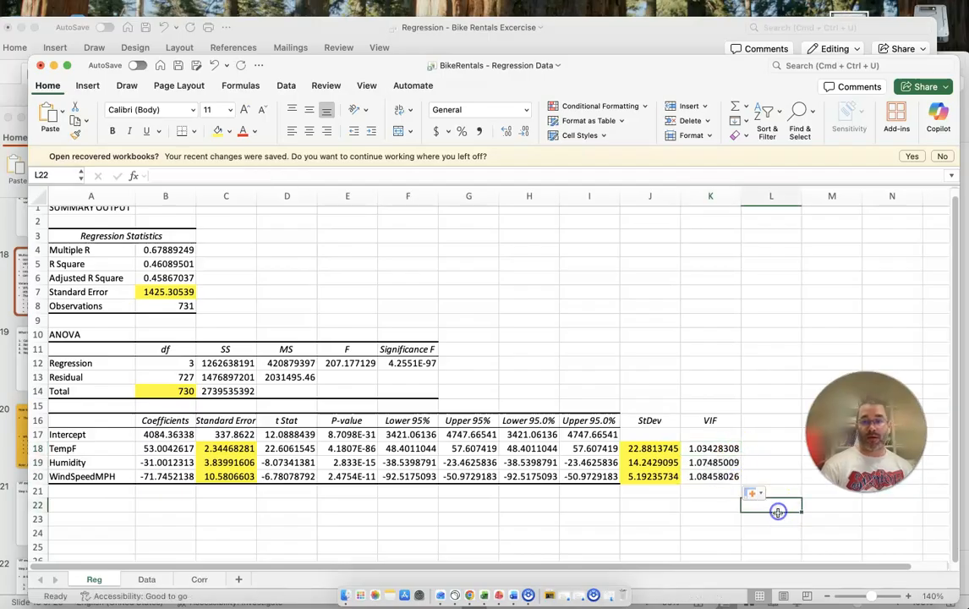
Highlight the three VIF values in K18:K20 with the standard orange fill colour
click(710, 476)
drag(708, 449, 707, 470)
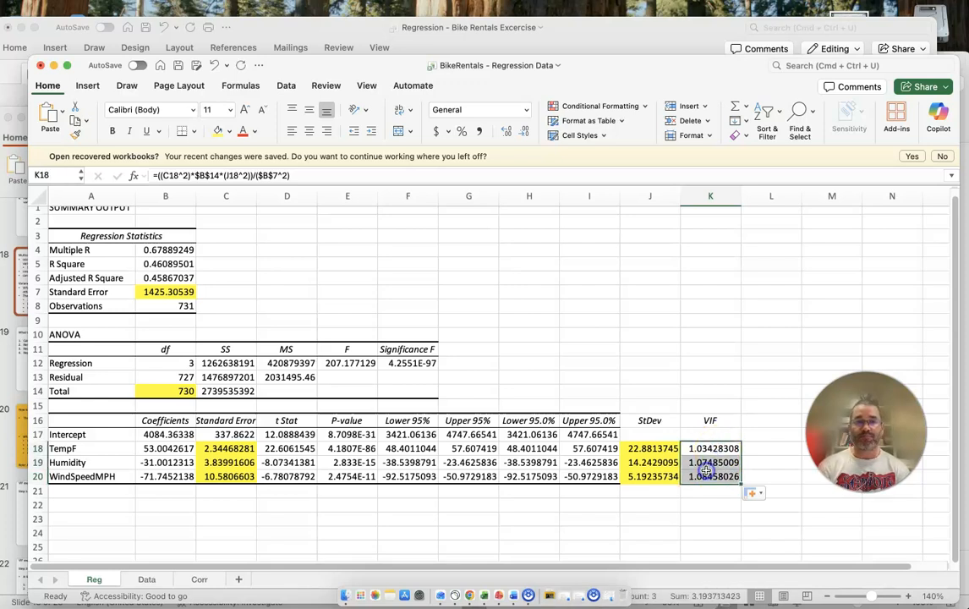
click(229, 131)
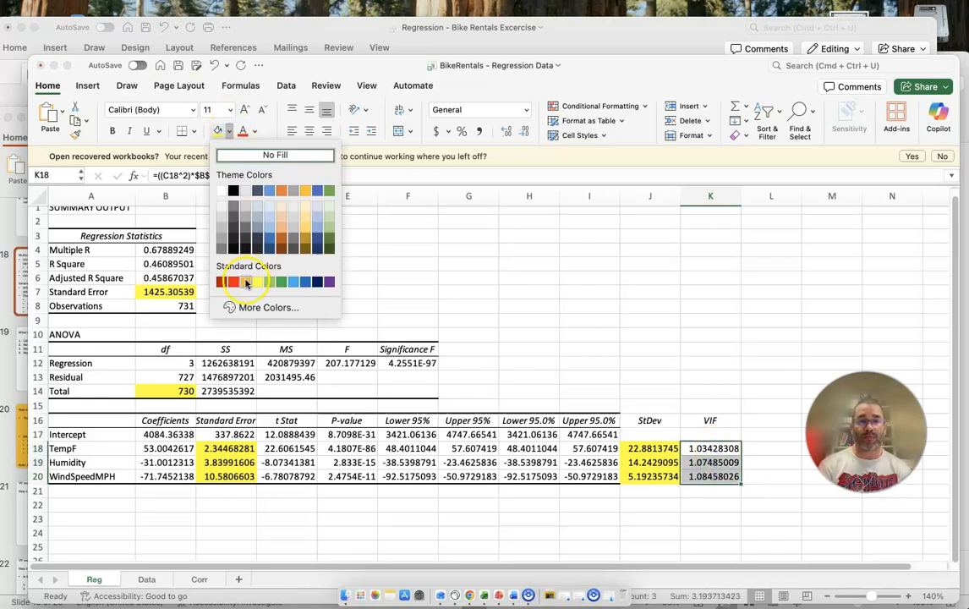
click(244, 281)
click(664, 319)
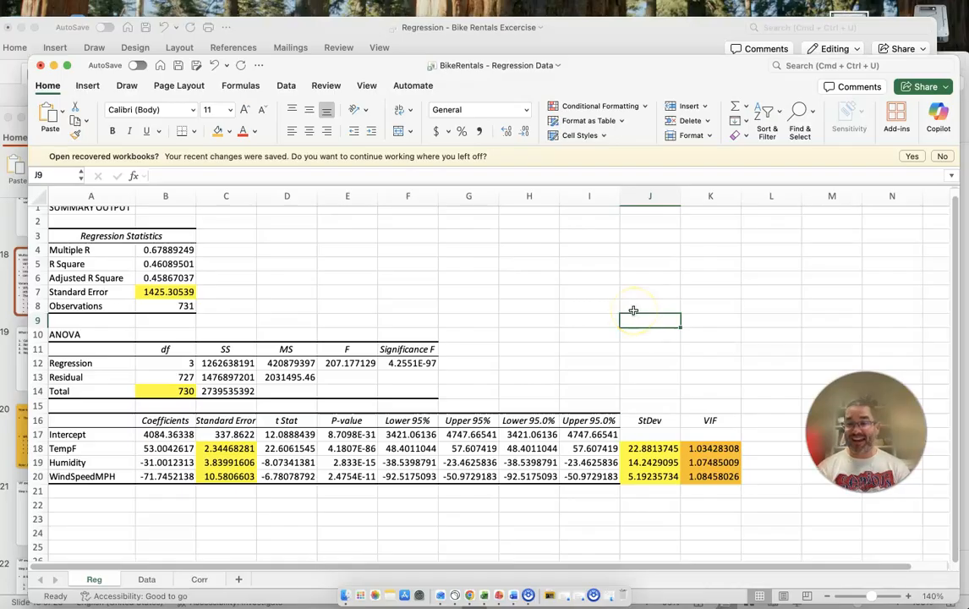
Switch to the Word exercise, review the VIF statement under question 4, and place the cursor on the answer line below question 5
click(344, 30)
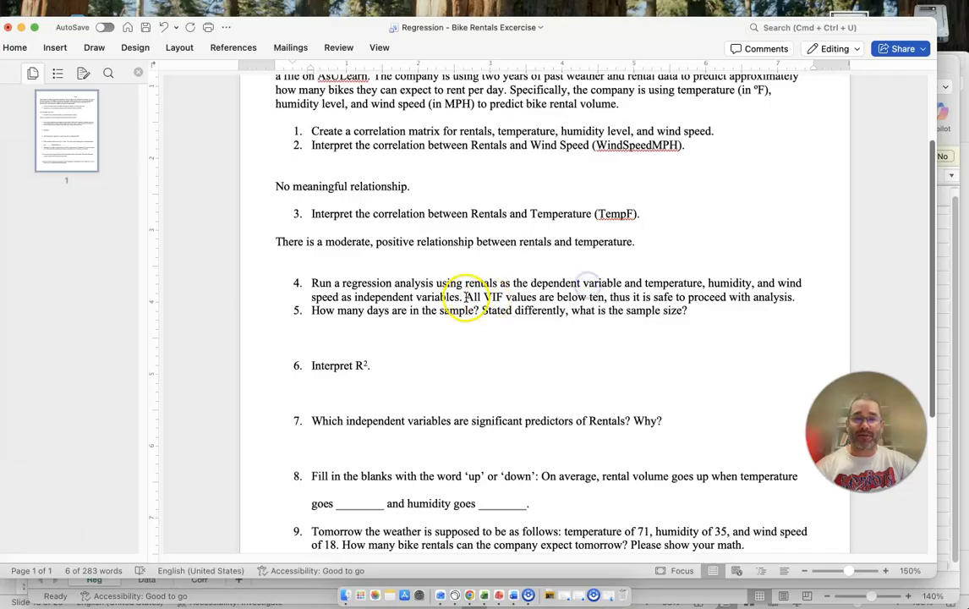
drag(556, 300, 604, 297)
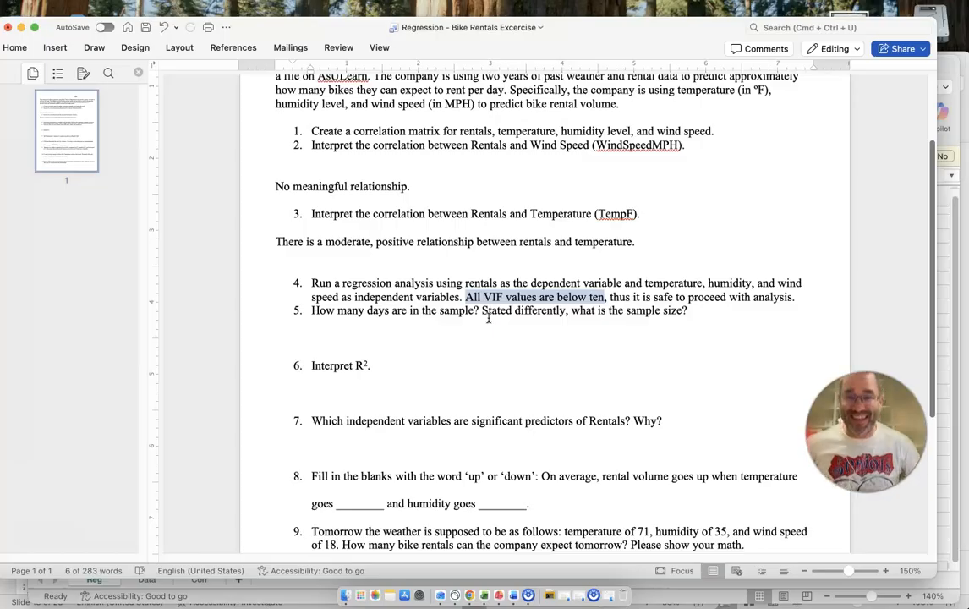
click(338, 338)
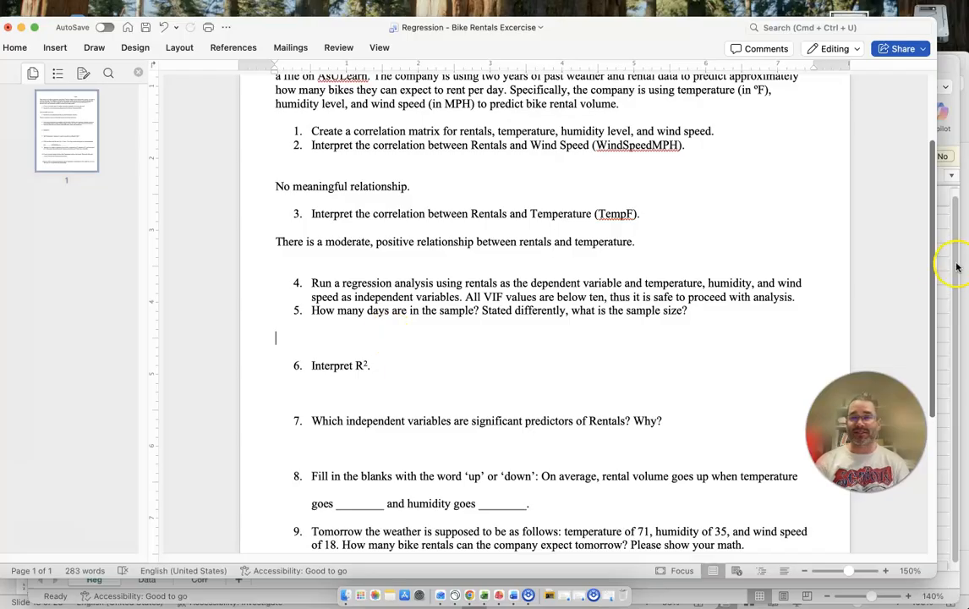
Return to the Excel workbook, move the Reg sheet after Corr, and check the Observations value in B8
click(950, 265)
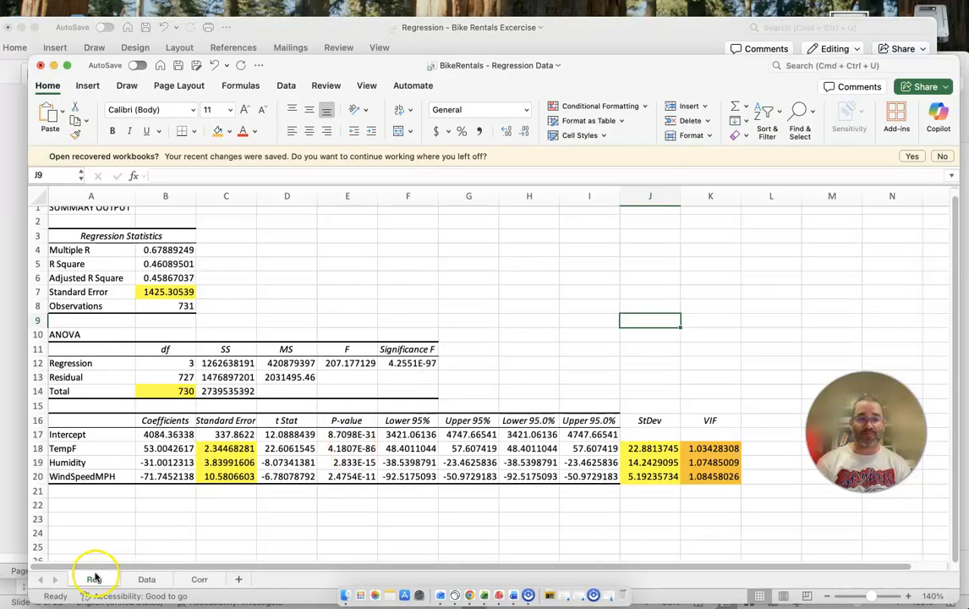
drag(190, 576, 243, 575)
click(169, 307)
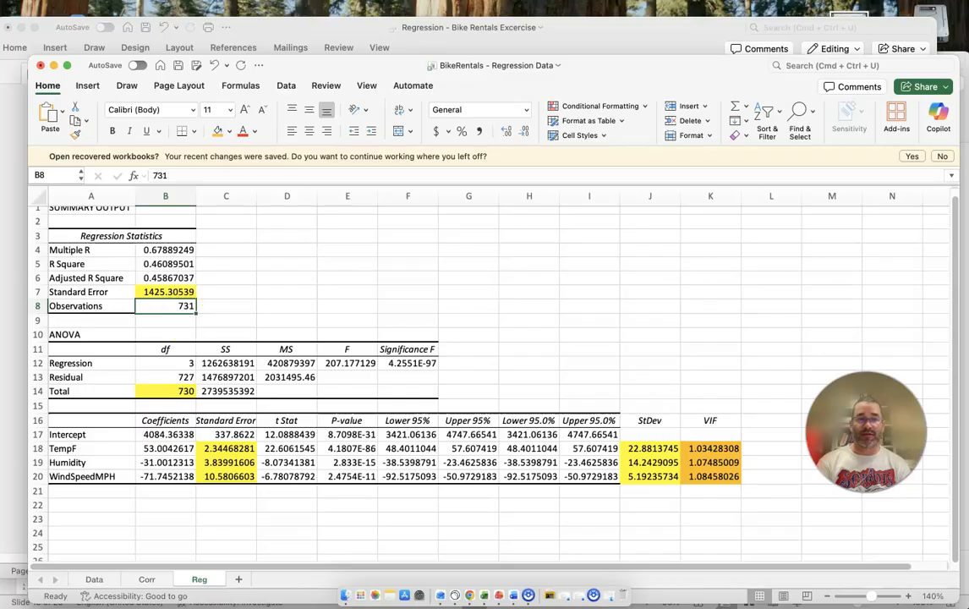
Answer question 5 in the Word document with "Sample size is 731. There are 731 days observed in this sample."
click(549, 29)
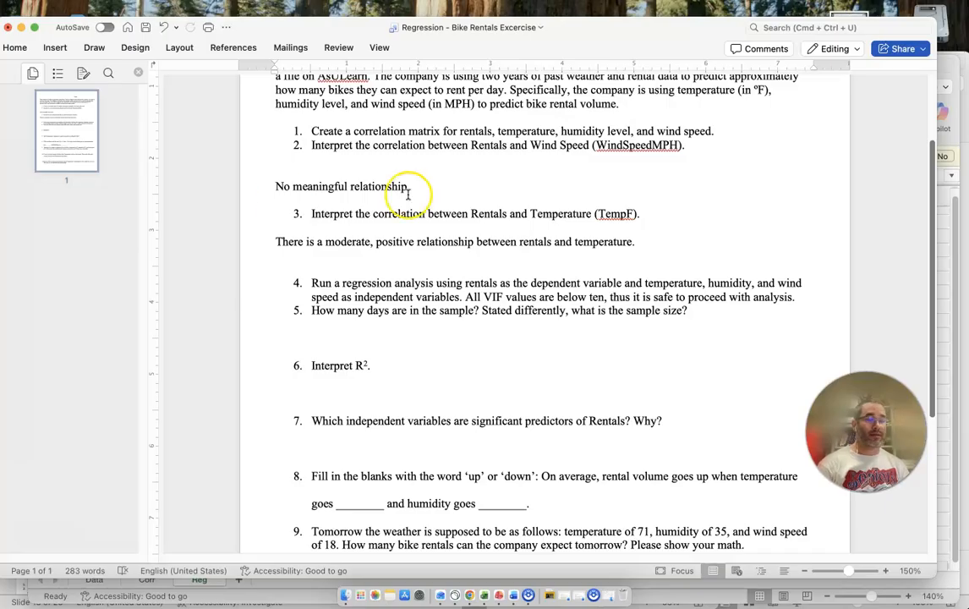
text(Sample)
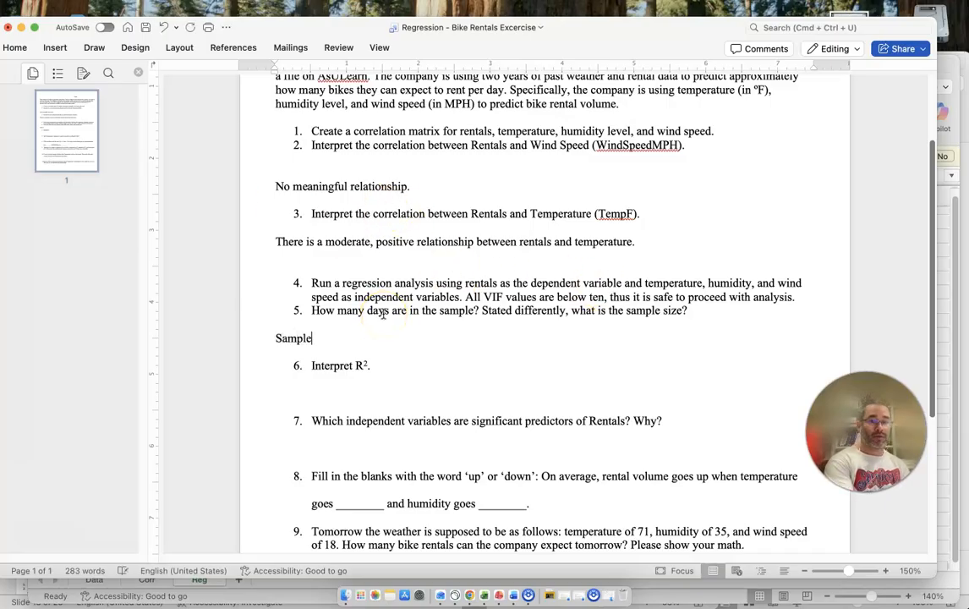
text( size is 731.)
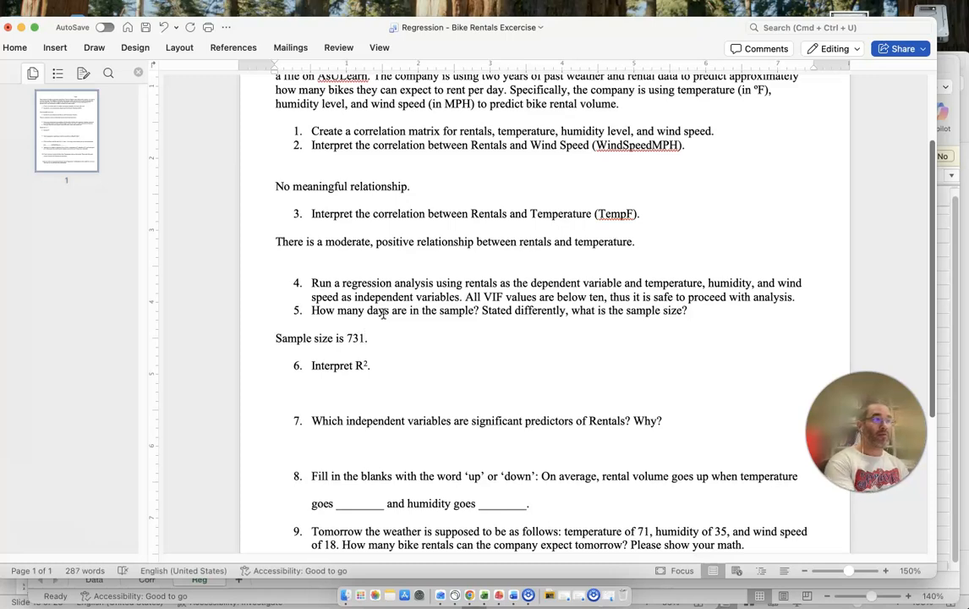
text( There )
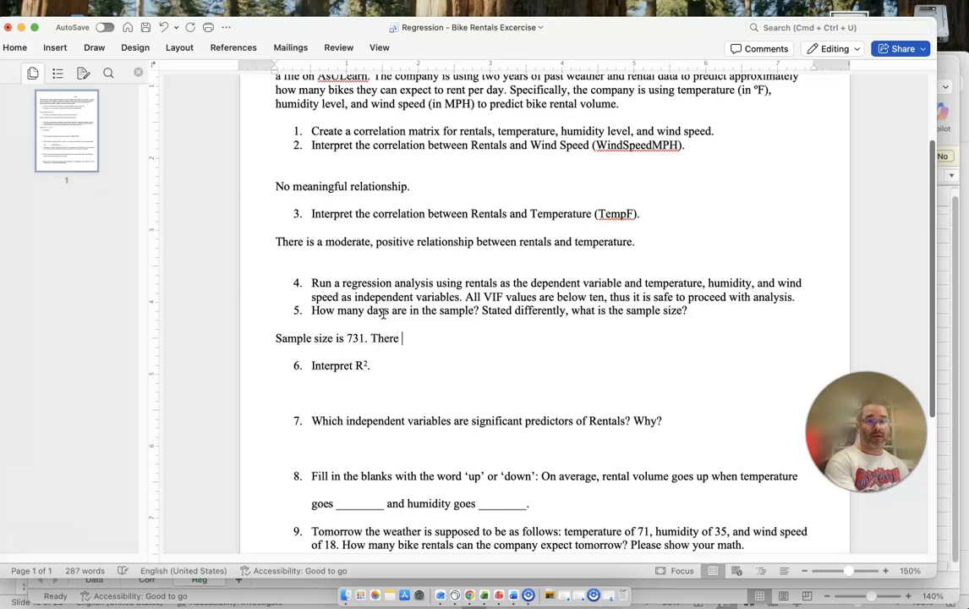
text(are 731)
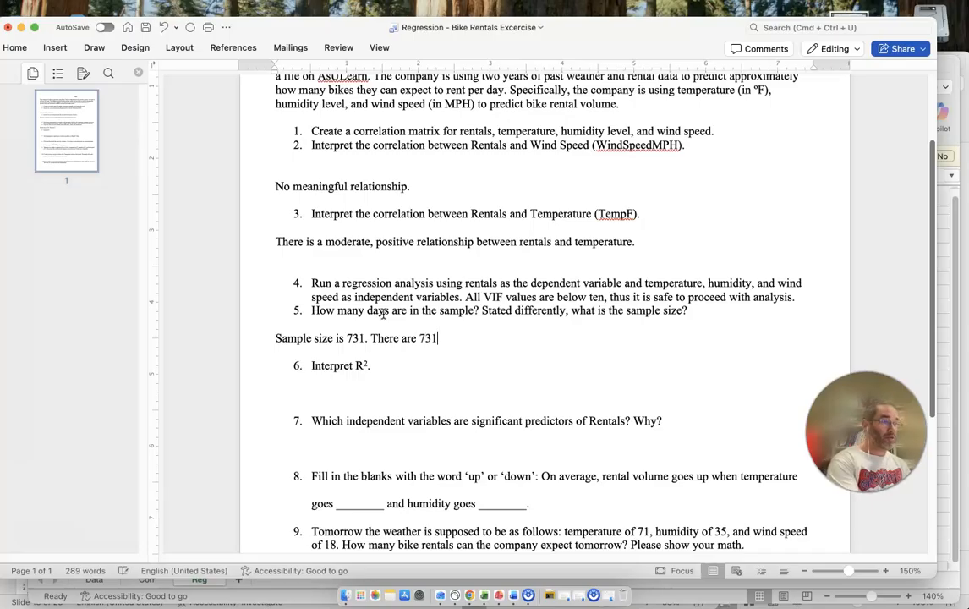
text( days obser)
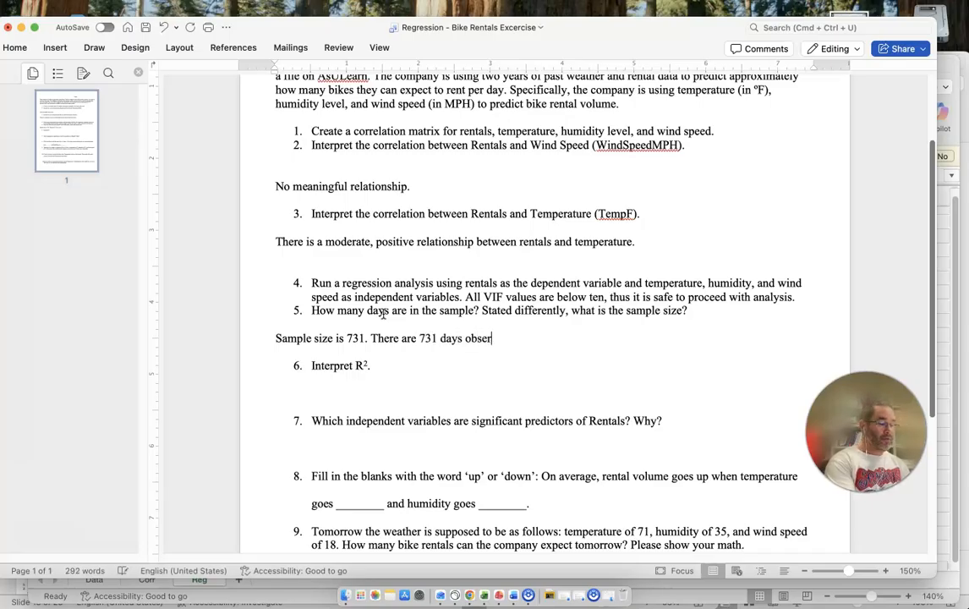
text(ved in this sample.)
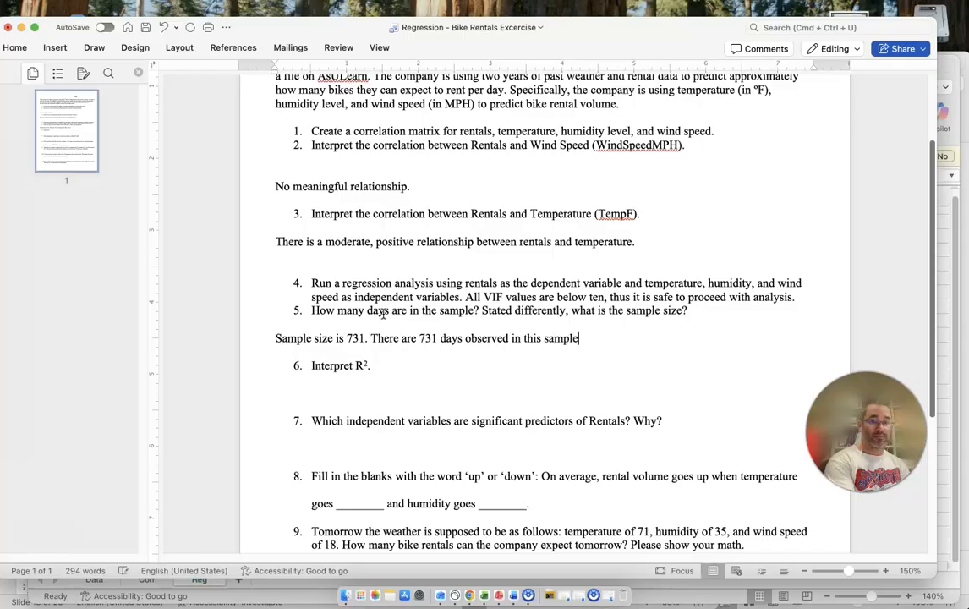
Check question 6 on R², switch to Excel, and highlight the R Square value in B5 with orange fill
click(302, 390)
double_click(363, 364)
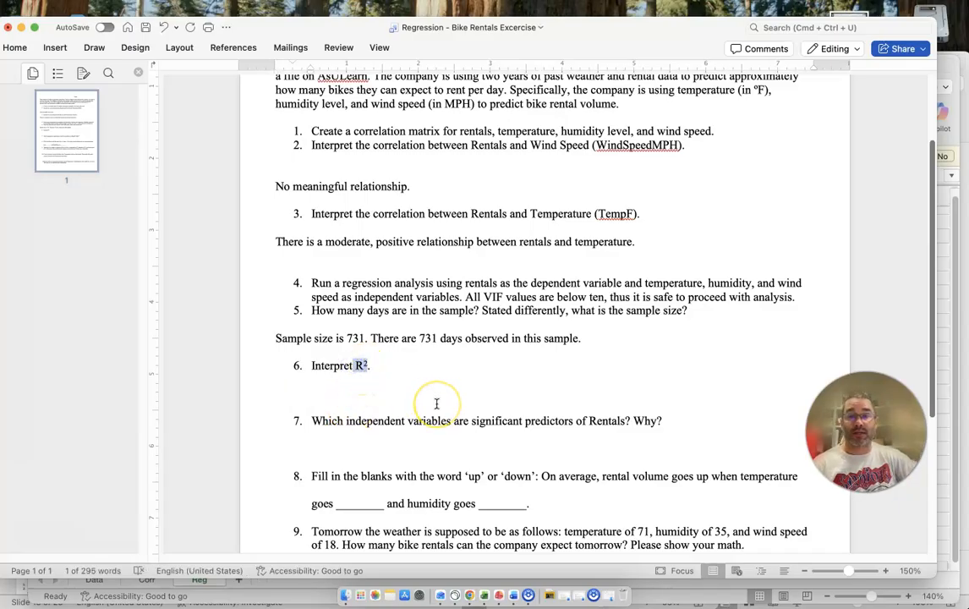
click(944, 277)
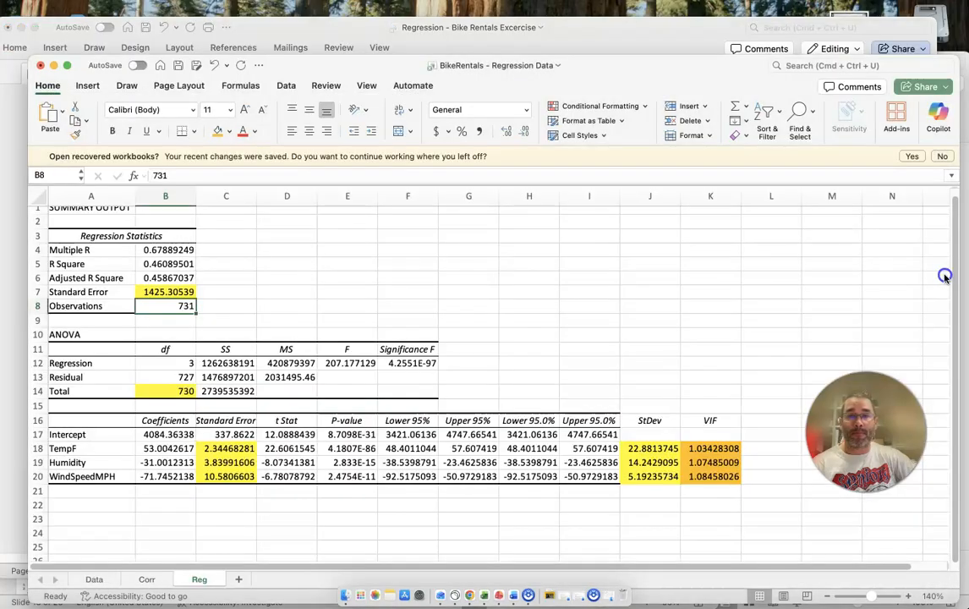
click(98, 265)
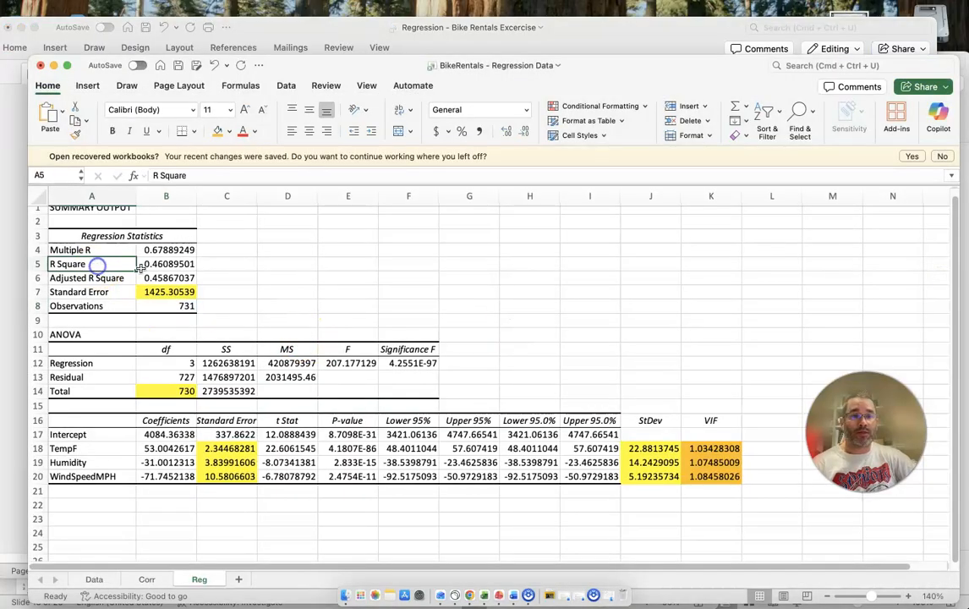
click(169, 264)
click(217, 132)
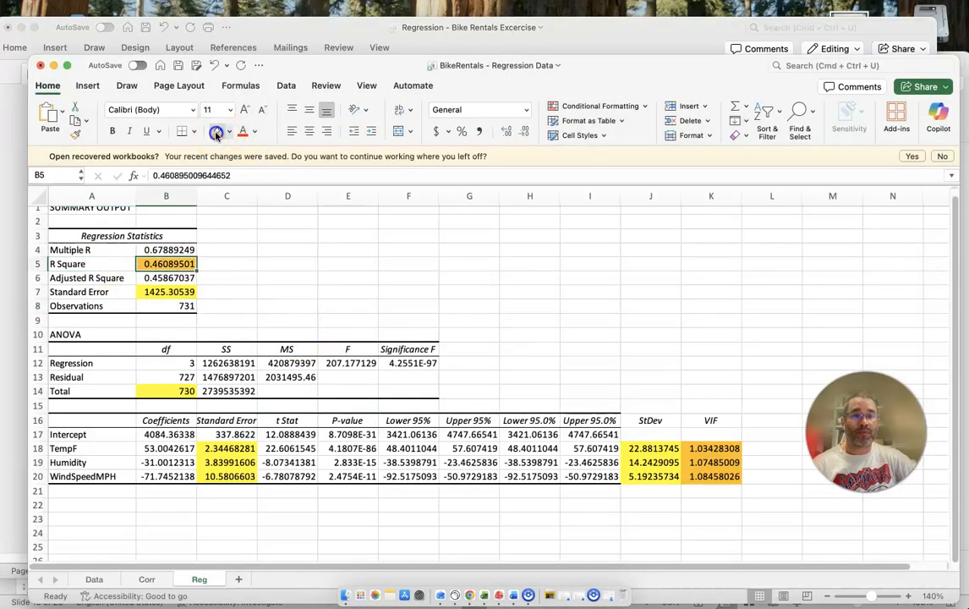
click(283, 305)
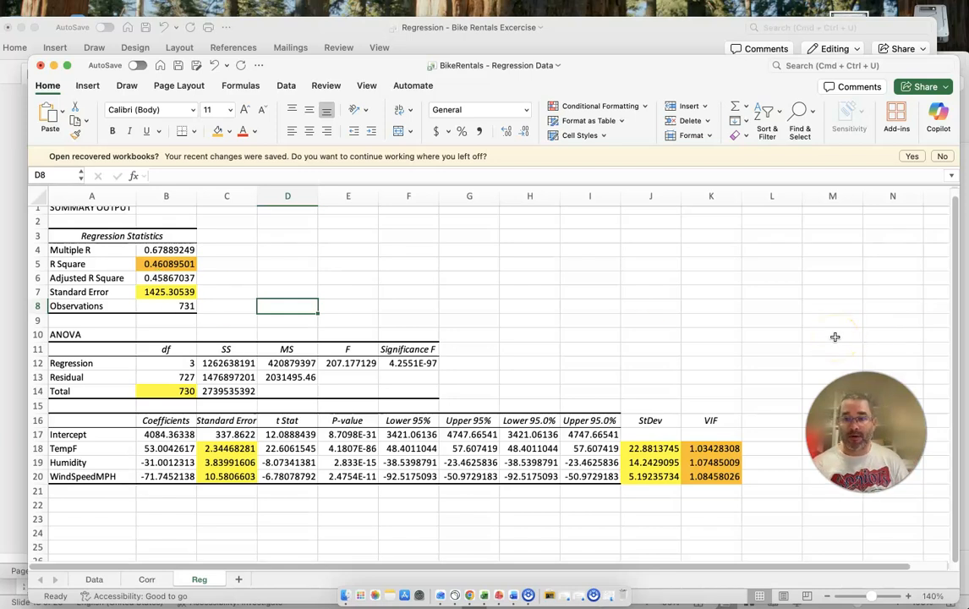
Answer question 6 in Word with "46% of variance in bike rentals can be explained by temp, humidity, and wind speed."
click(462, 29)
click(245, 394)
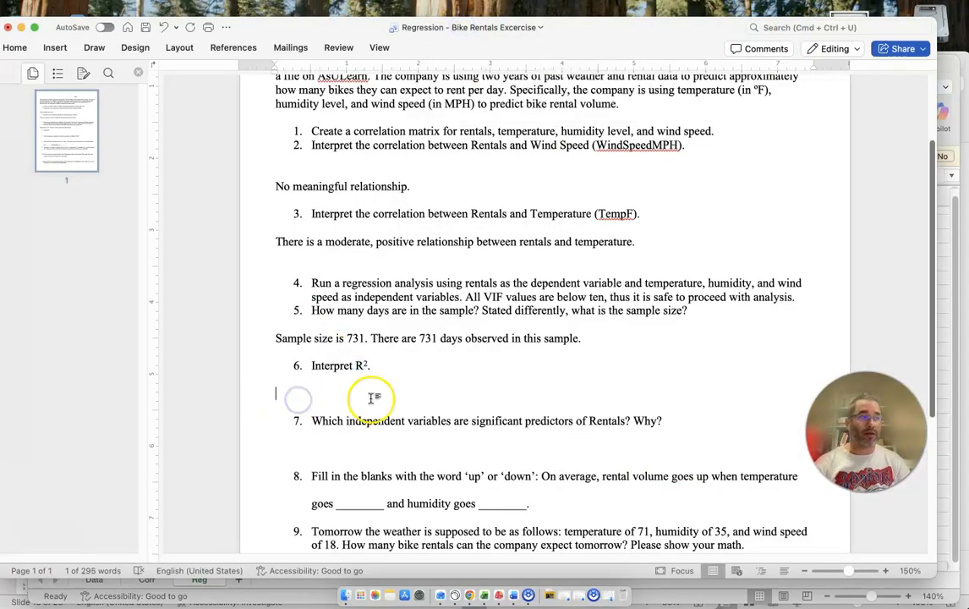
text(46)
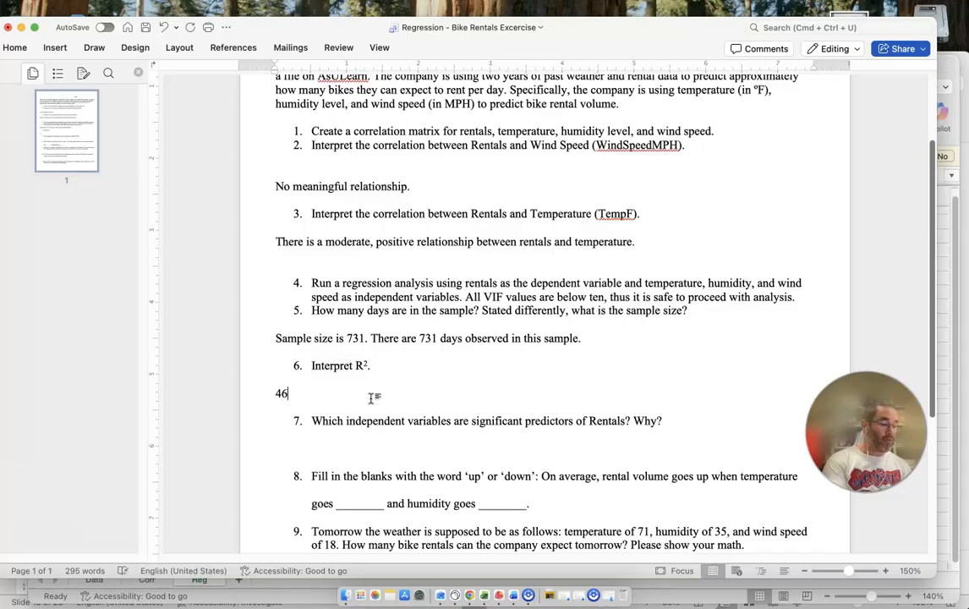
text(%)
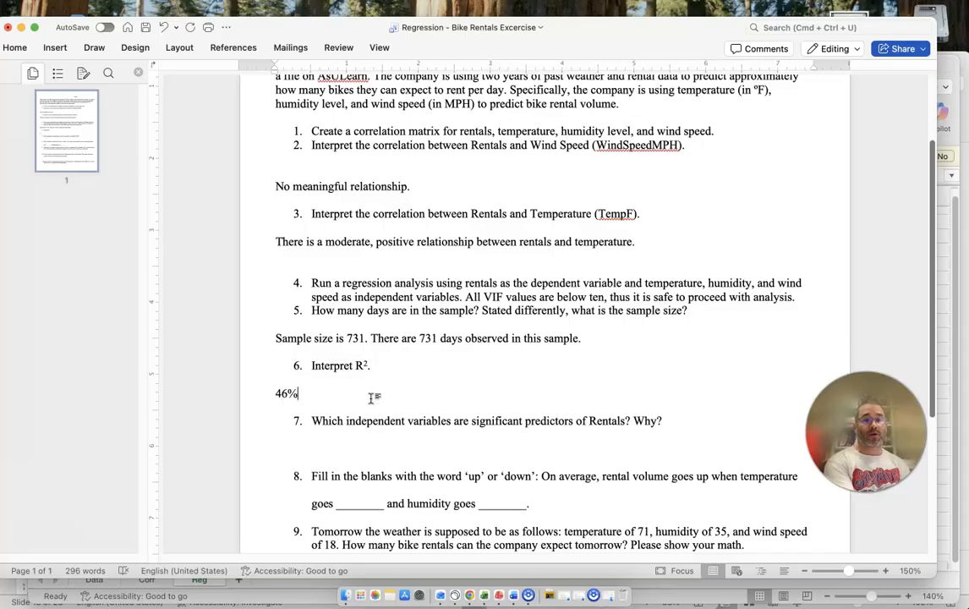
text( of variance in )
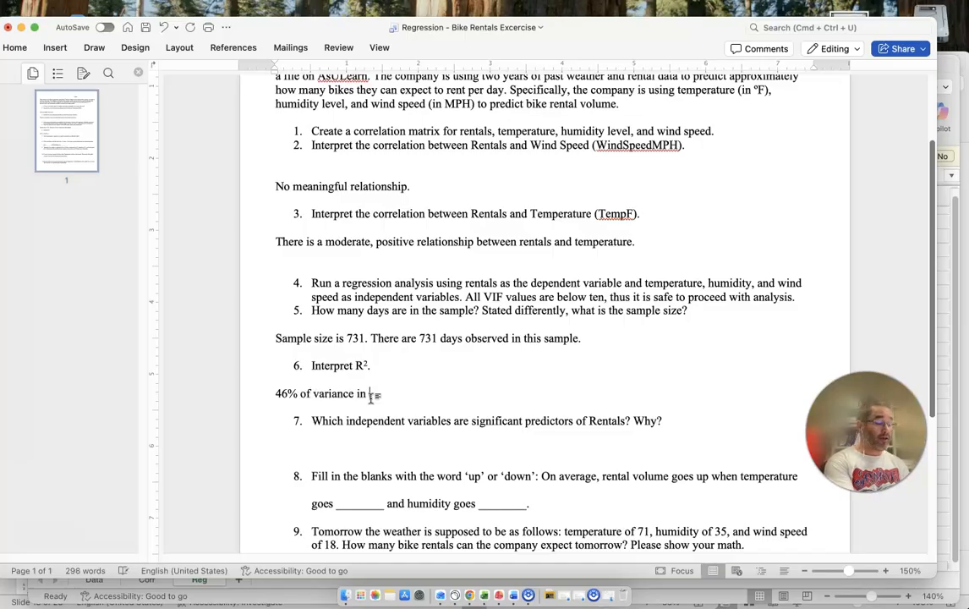
text(bike rentals)
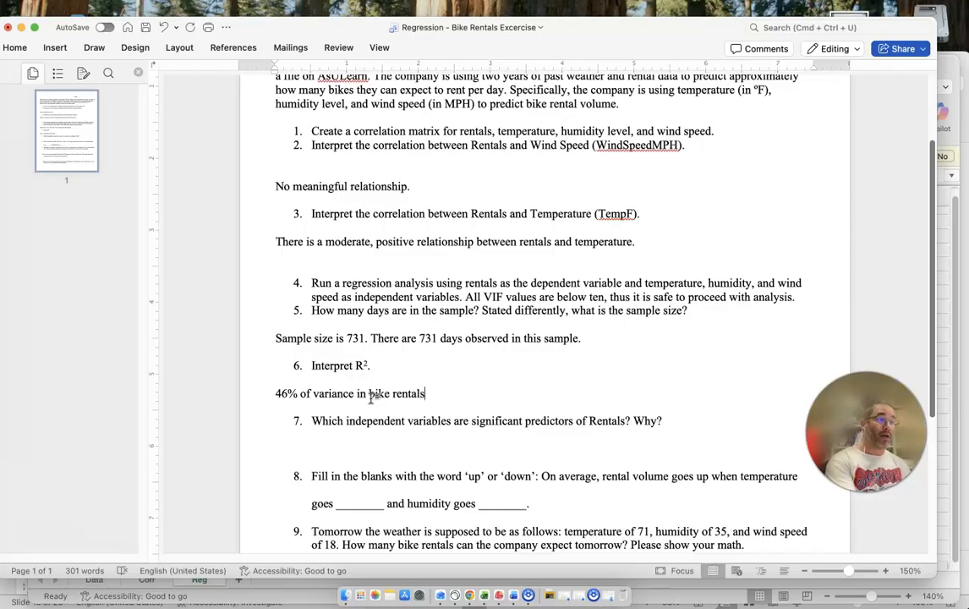
text(can be expla)
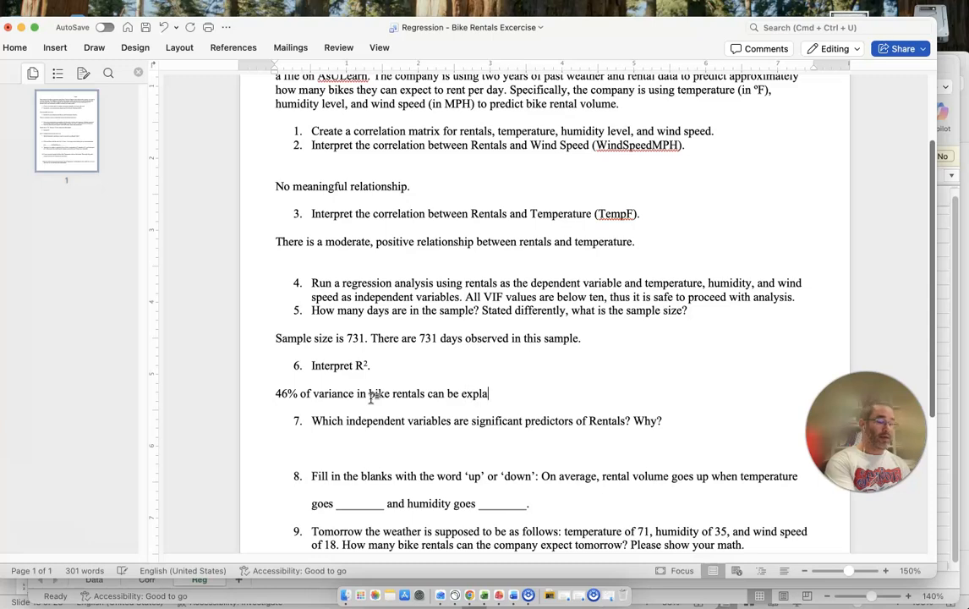
text(ined by )
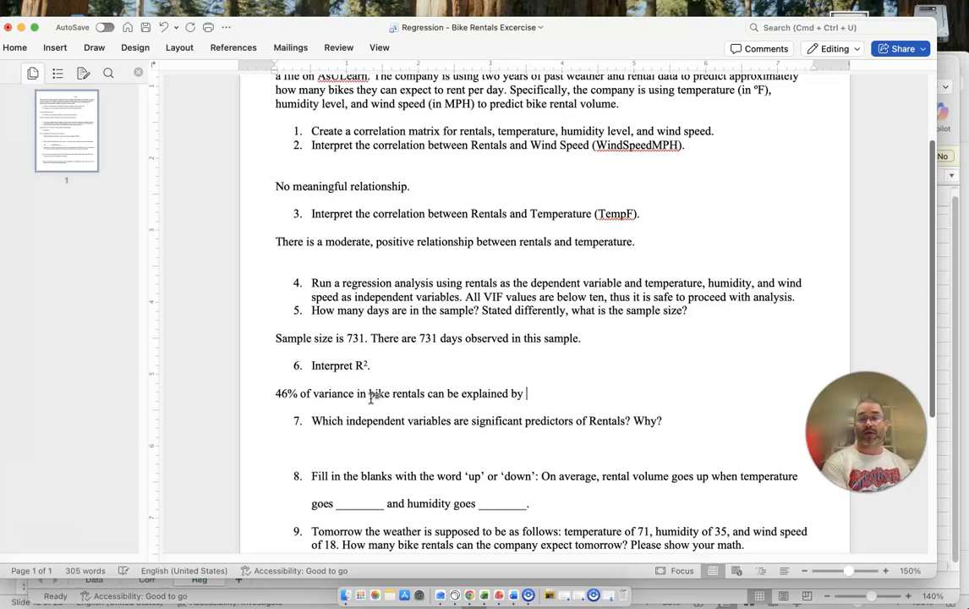
text(te)
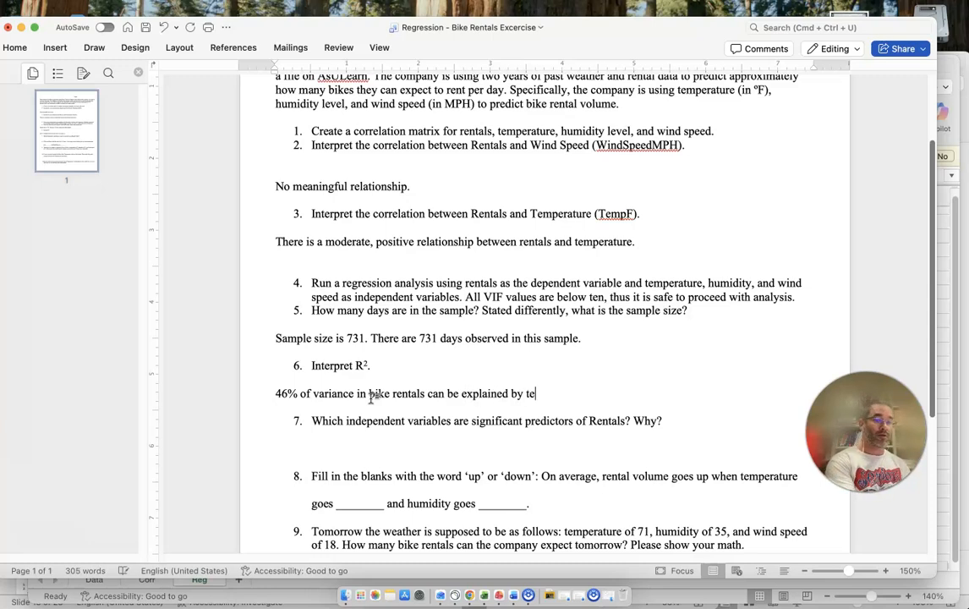
text(mp, humi)
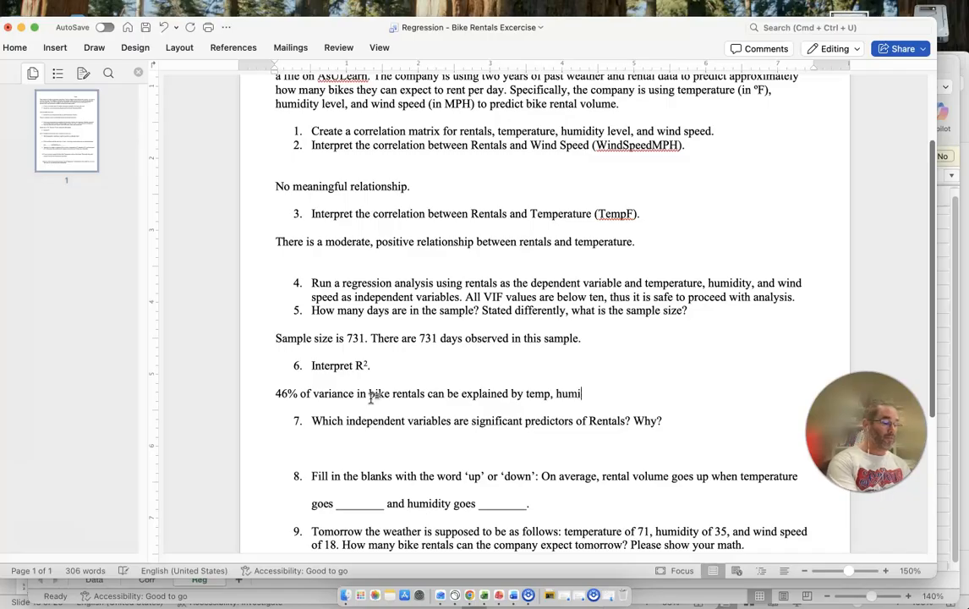
text(dity, and wind speed.)
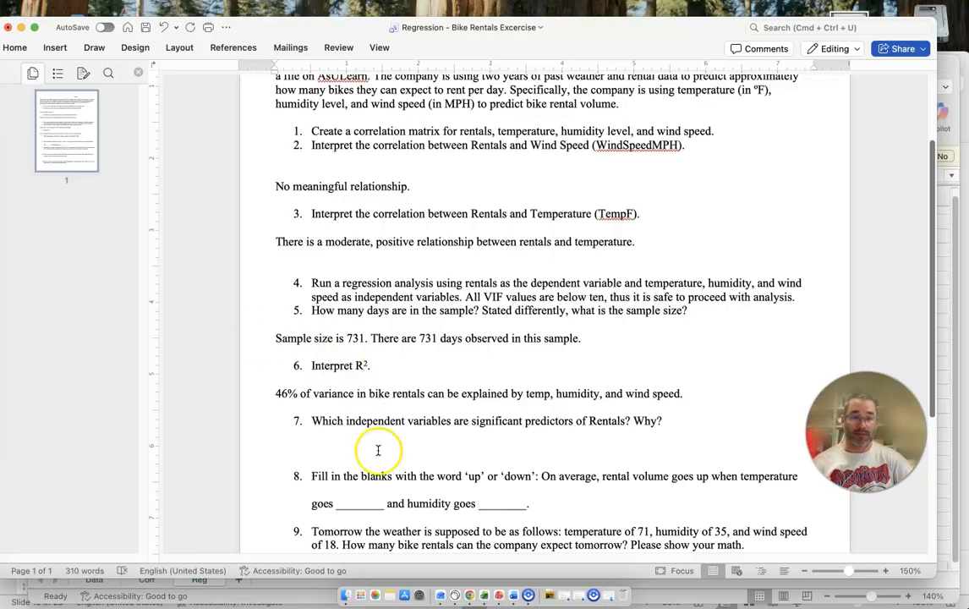
Review the question 6 answer, read question 7 on significant predictors, and switch to the Regression - Analysis (2) presentation in PowerPoint
click(305, 443)
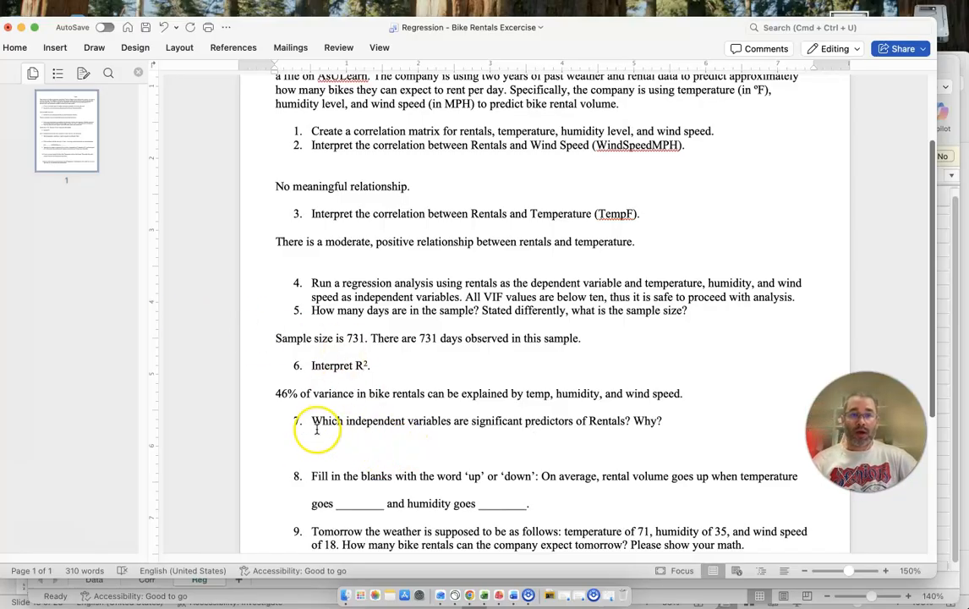
drag(269, 393, 664, 391)
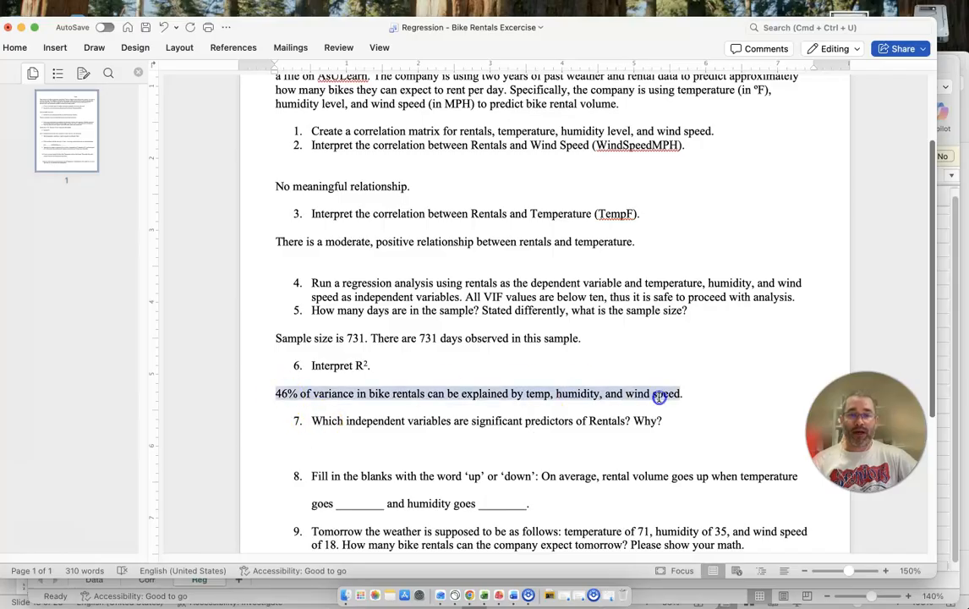
click(440, 441)
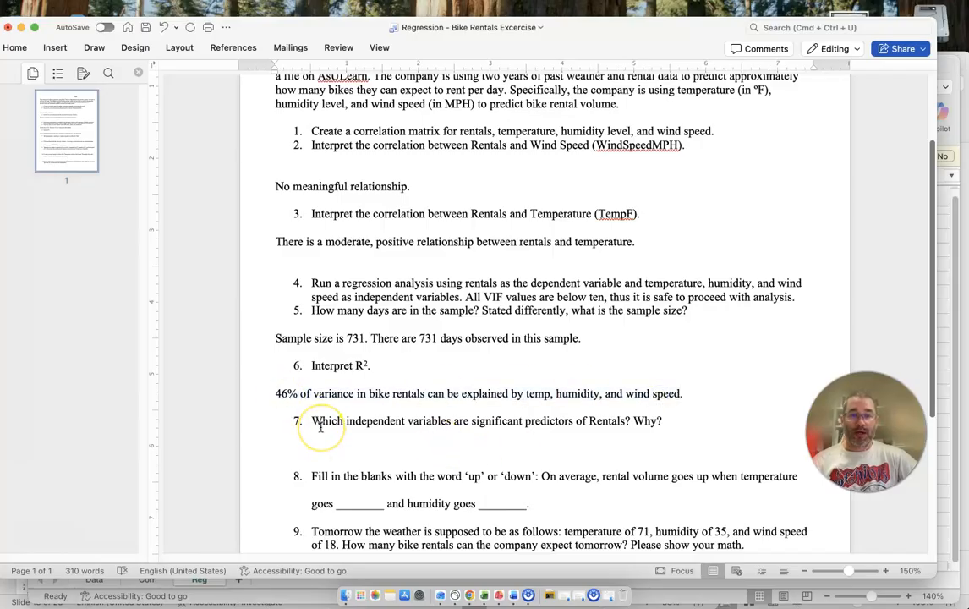
scroll(320, 427, down, 2)
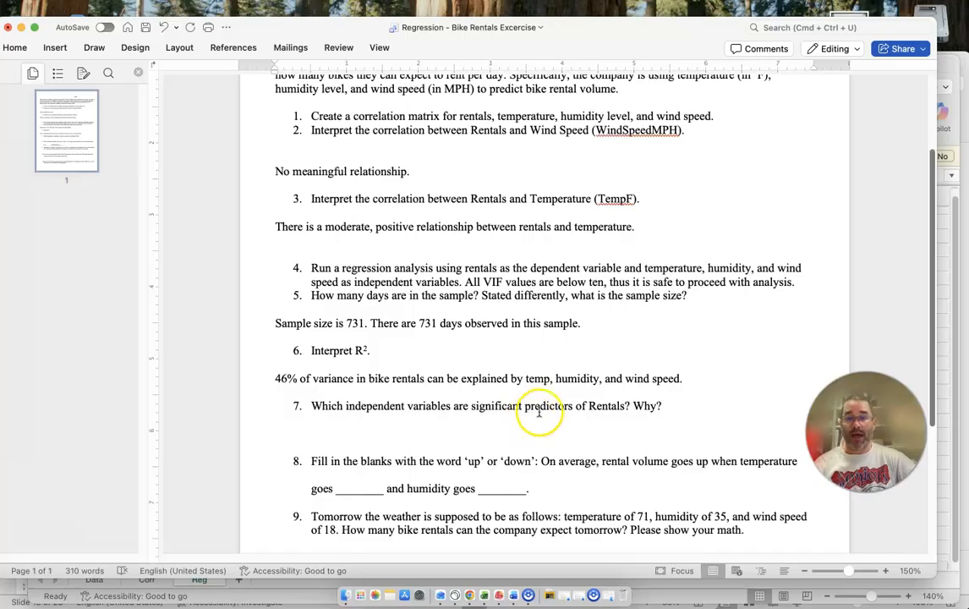
click(964, 593)
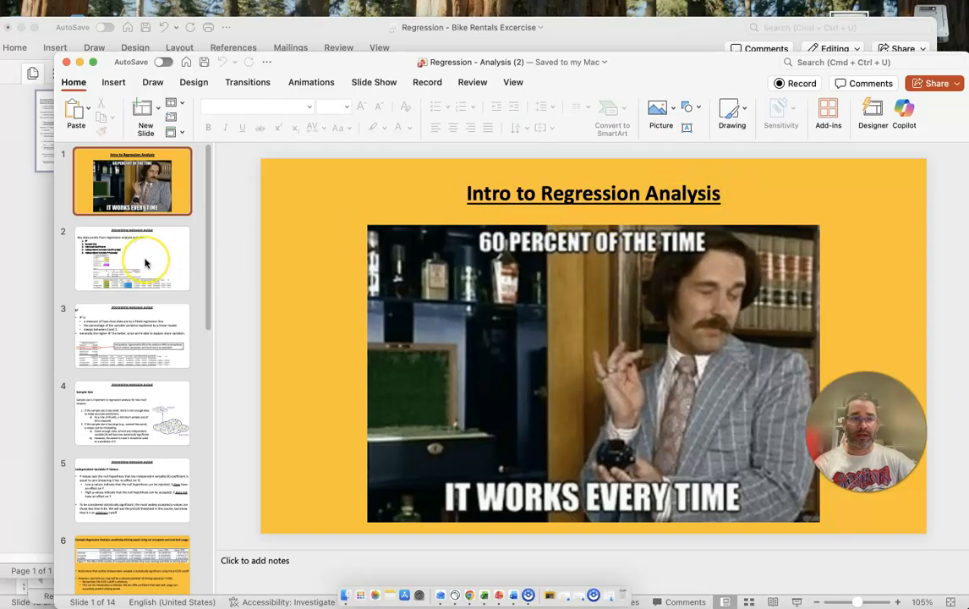
Find the Independent Variable P-Values slide in the presentation and select the "less than 0.05" significance threshold in its text
scroll(147, 262, down, 5)
click(144, 240)
scroll(144, 240, down, 1)
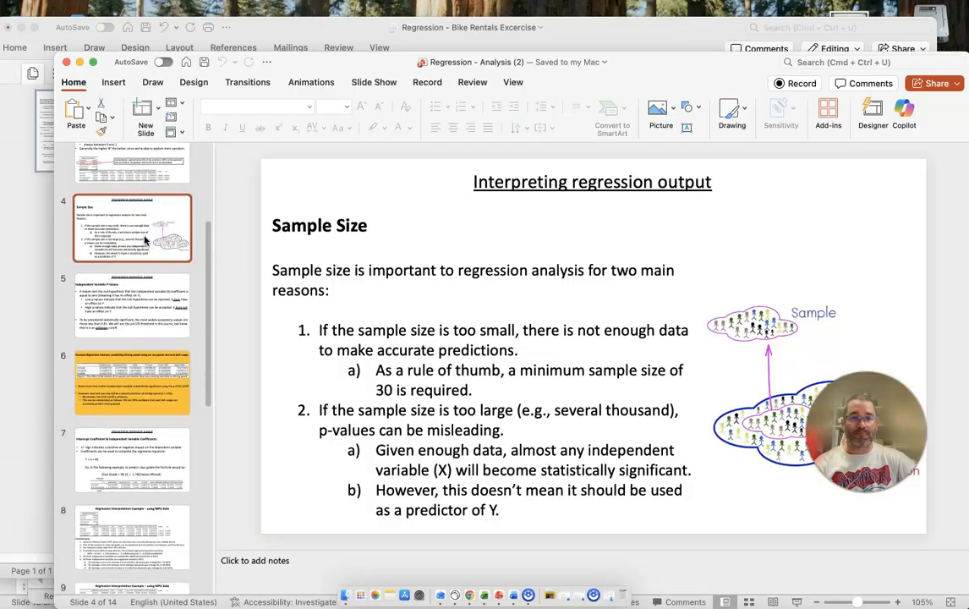
click(128, 283)
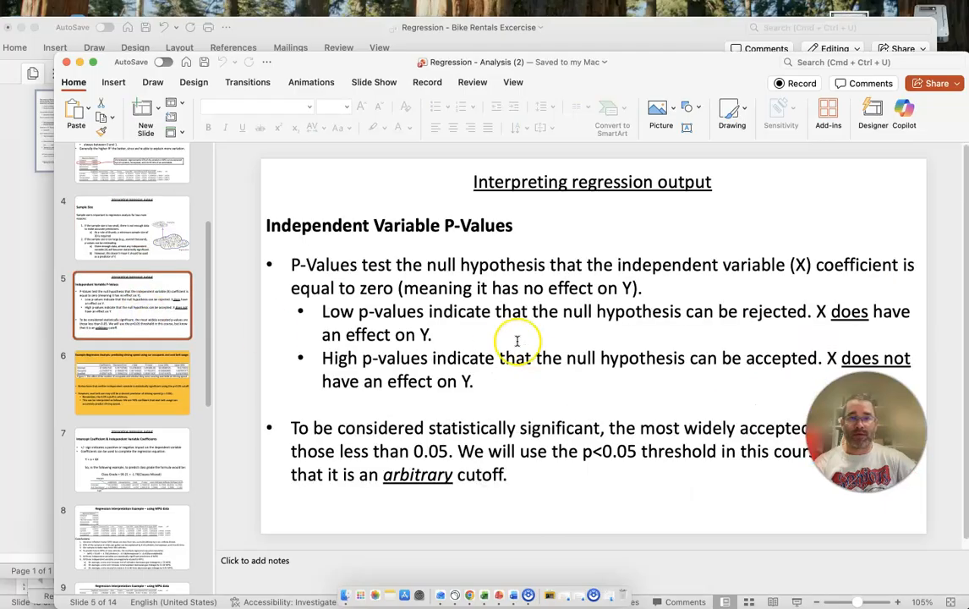
scroll(532, 340, down, 1)
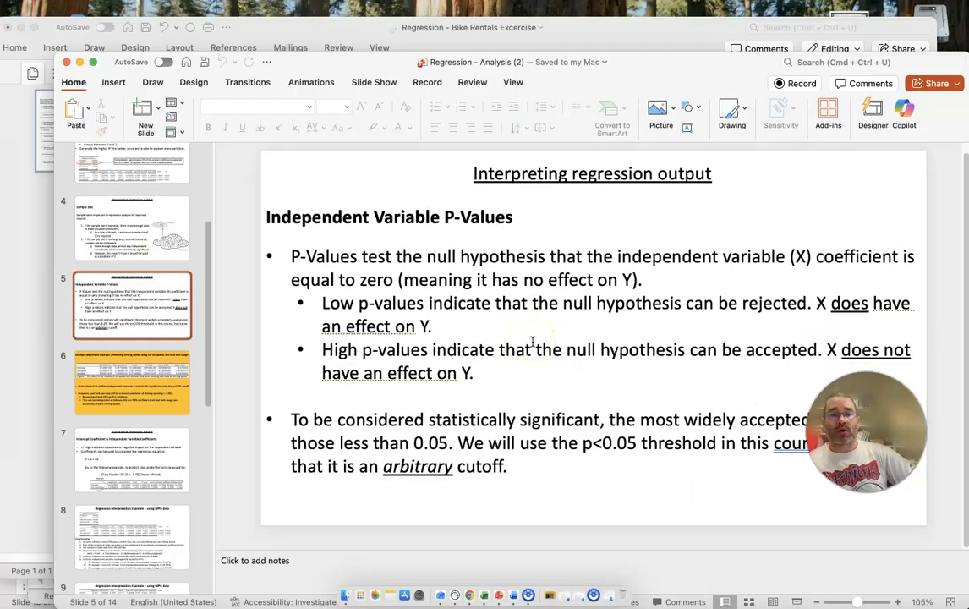
drag(449, 443, 339, 443)
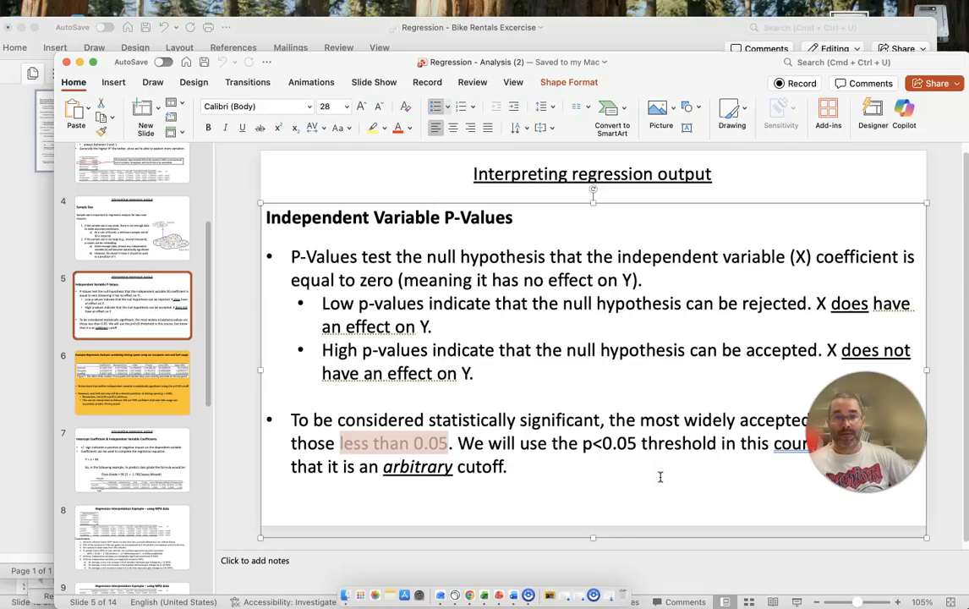
Switch to the Excel regression output and highlight the P-values of TempF, Humidity and WindSpeedMPH in E18:E20 with orange fill
click(609, 28)
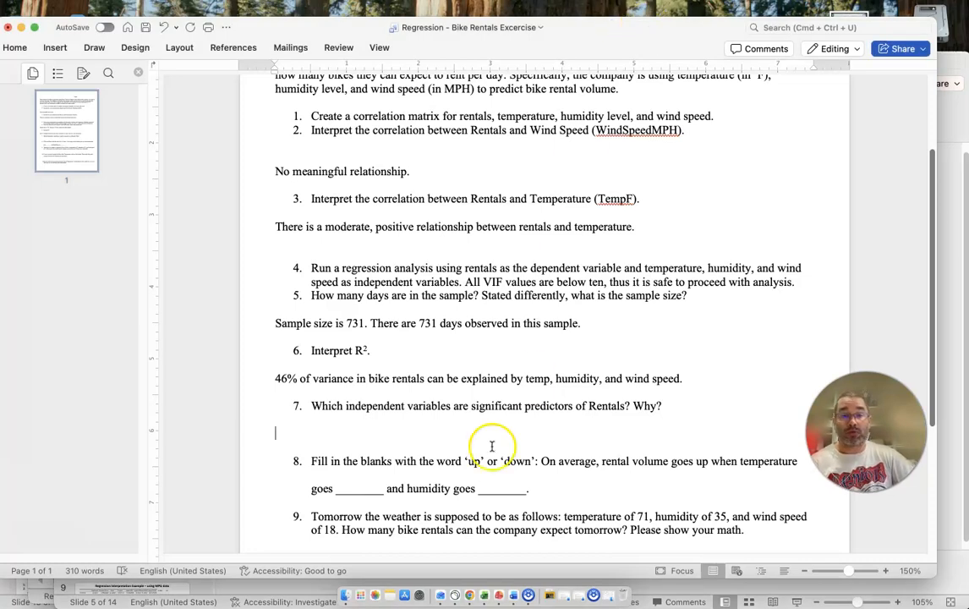
click(488, 597)
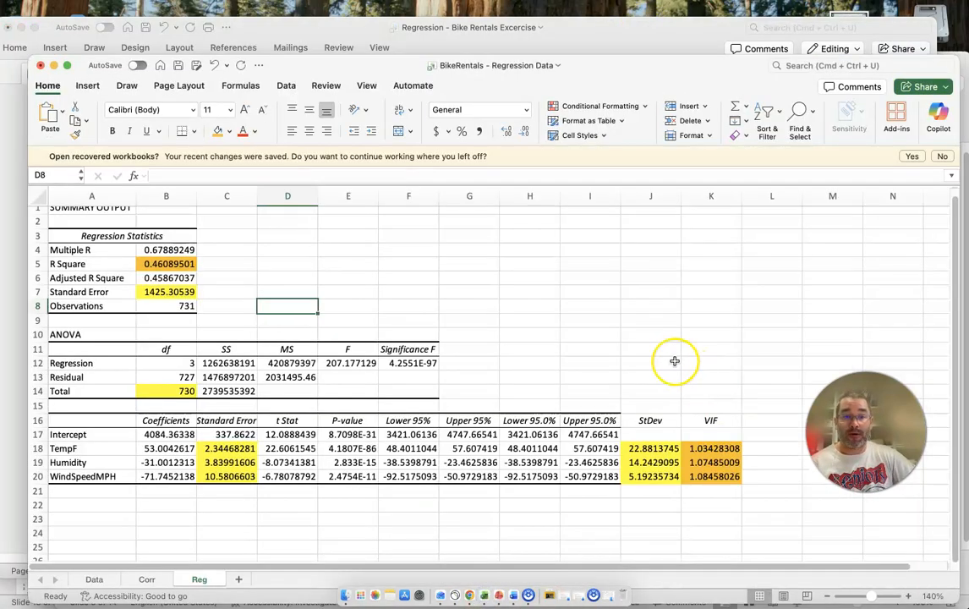
click(64, 448)
click(64, 463)
click(66, 476)
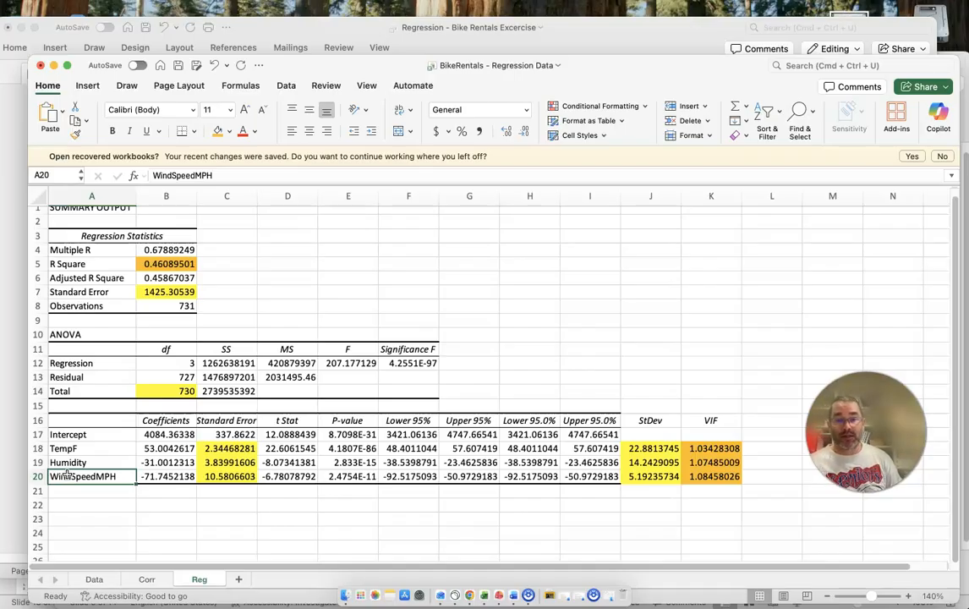
drag(347, 448, 352, 476)
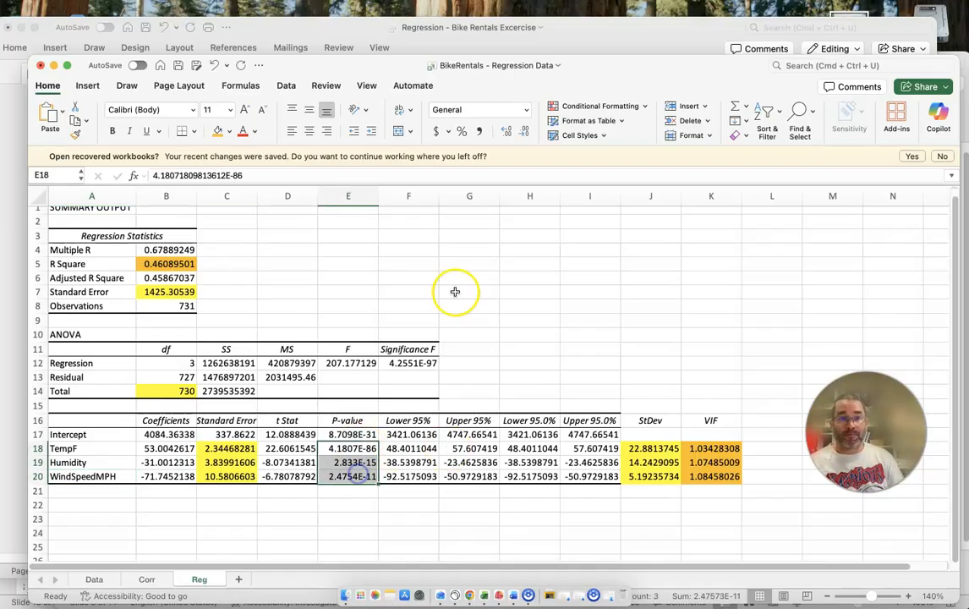
click(218, 131)
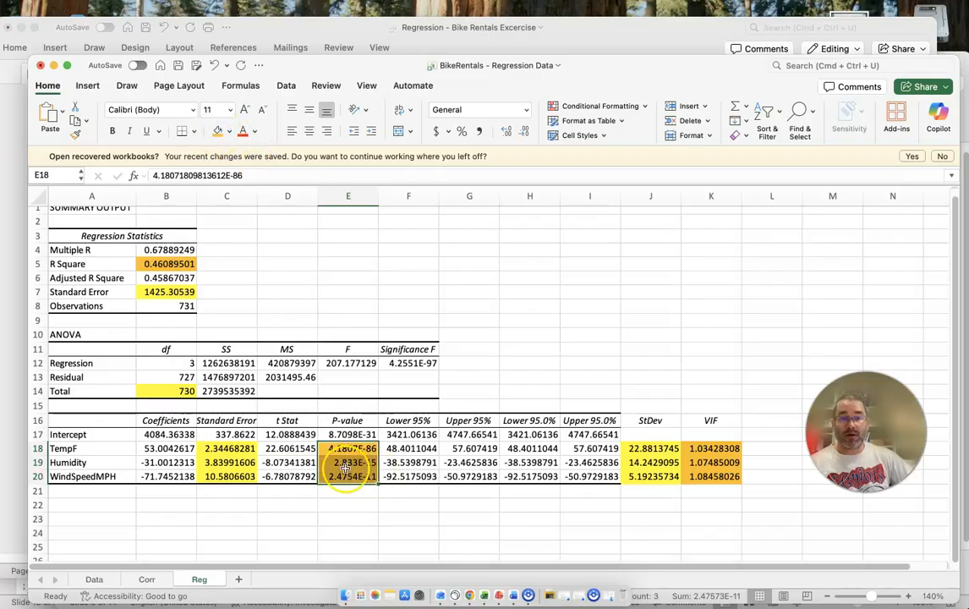
Write out the WindSpeedMPH P-value in decimal form as 0.00000000000247 in cell E22, and clear the cell's value
click(908, 595)
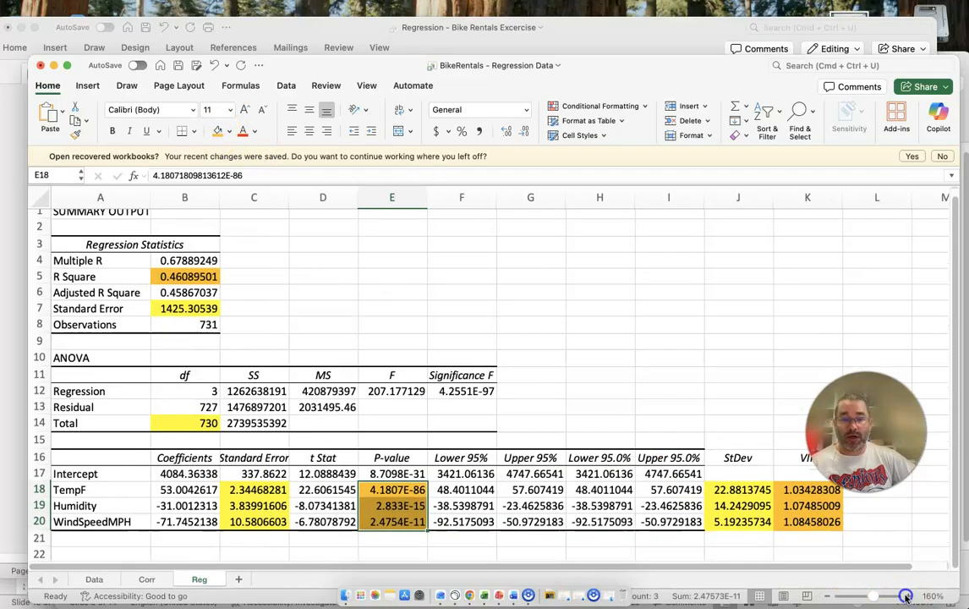
click(380, 496)
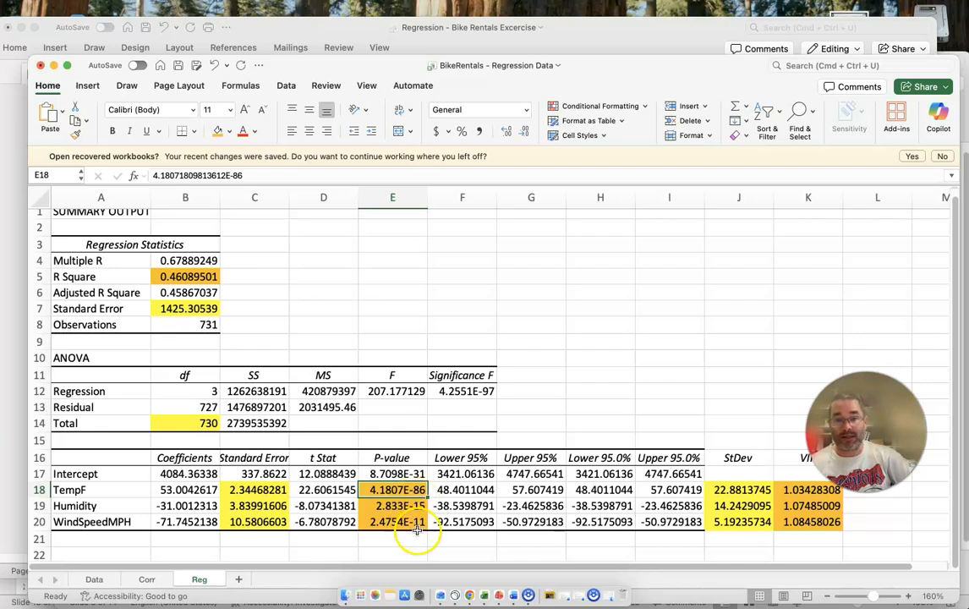
scroll(415, 526, down, 3)
click(395, 500)
click(390, 467)
click(392, 499)
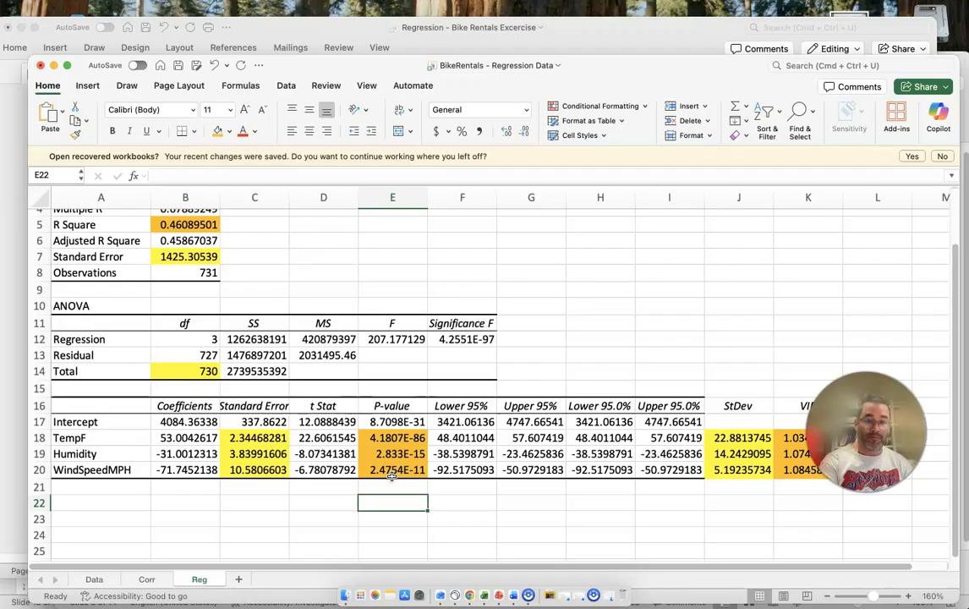
text(0.)
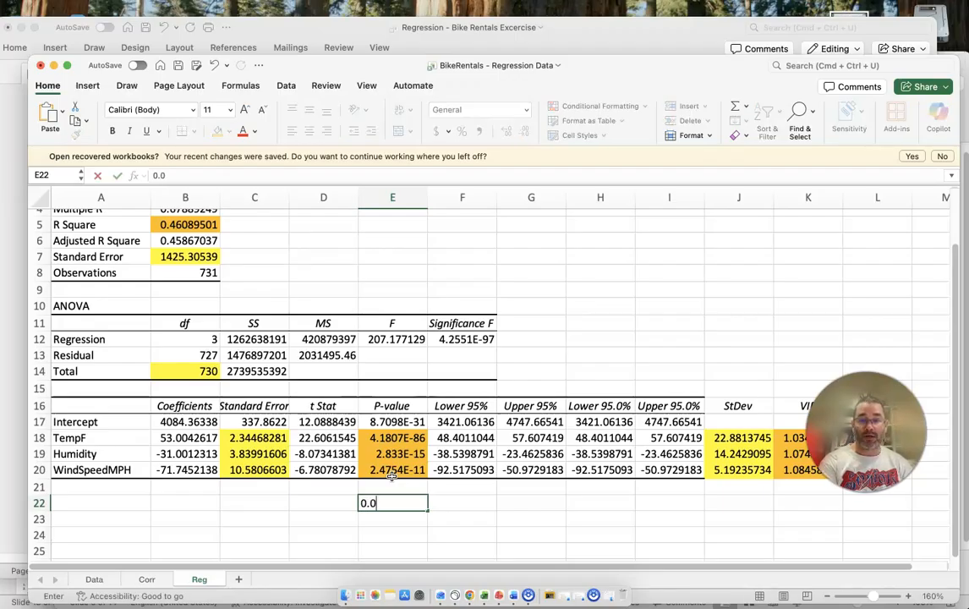
text(000000000)
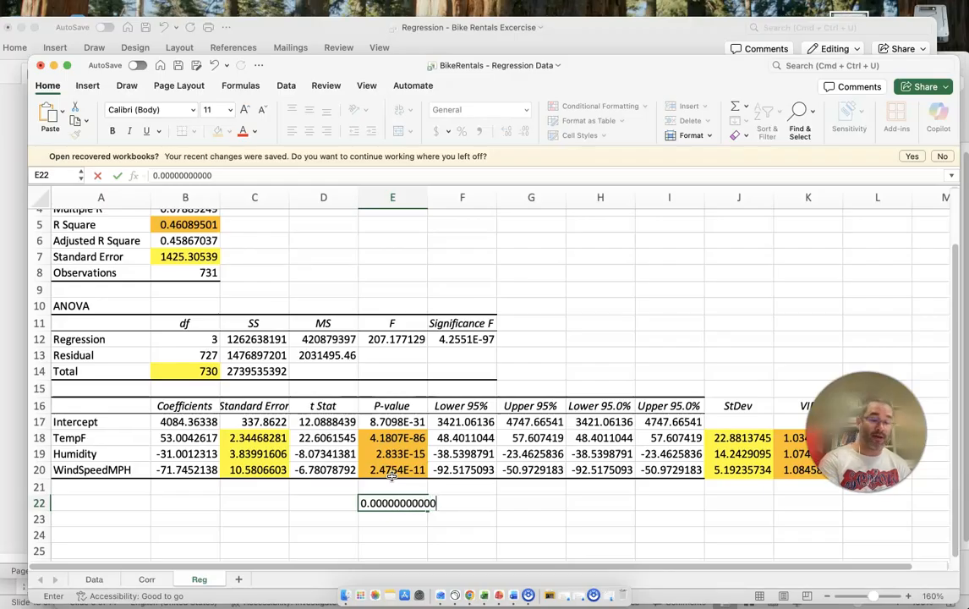
text(00247)
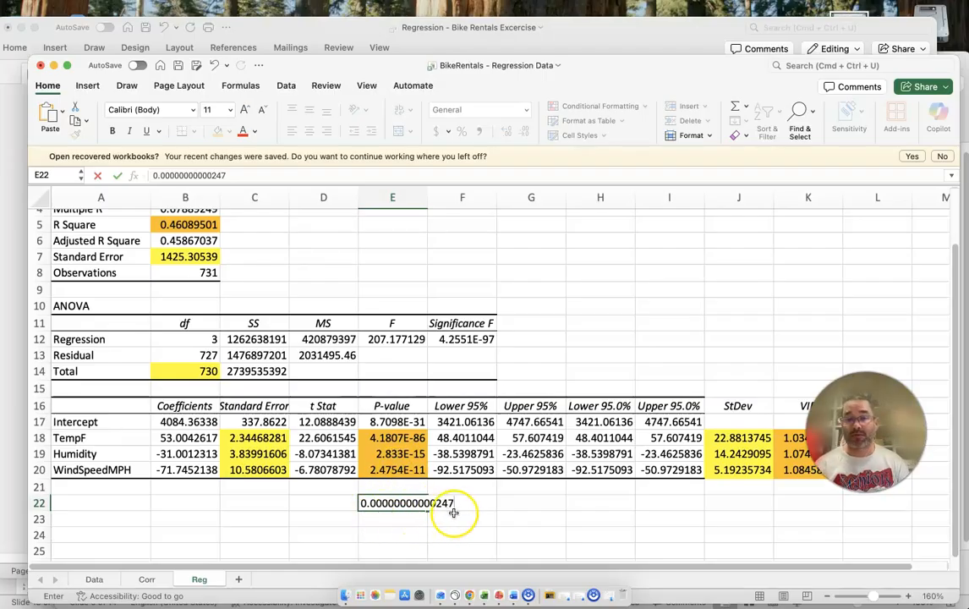
click(388, 515)
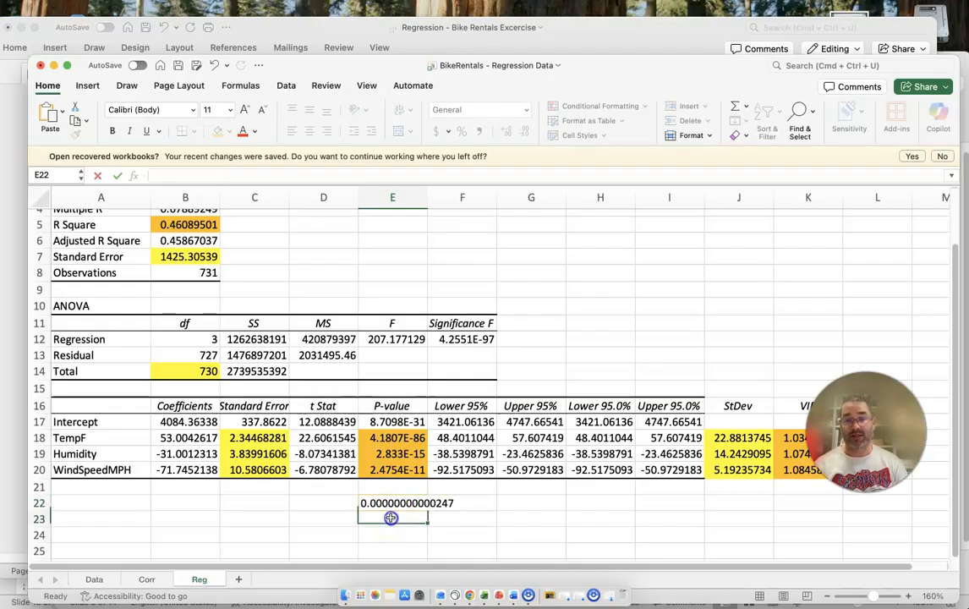
click(399, 503)
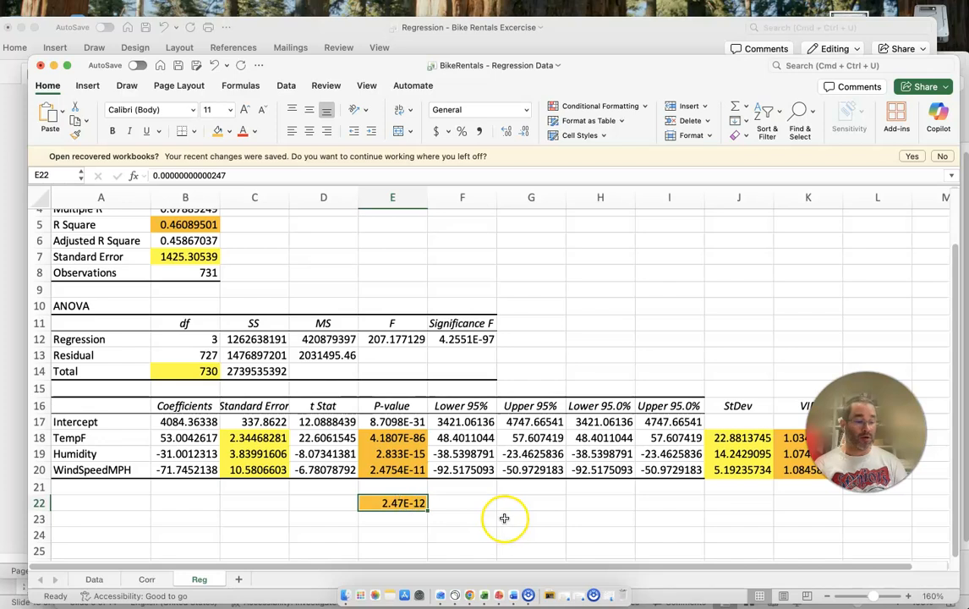
key(Delete)
Recheck the P-values in E18:E20 and answer question 7 in Word with "All three IVs are statistically significant with p-values less than 0.05."
click(410, 470)
click(414, 455)
click(414, 439)
click(408, 454)
click(407, 465)
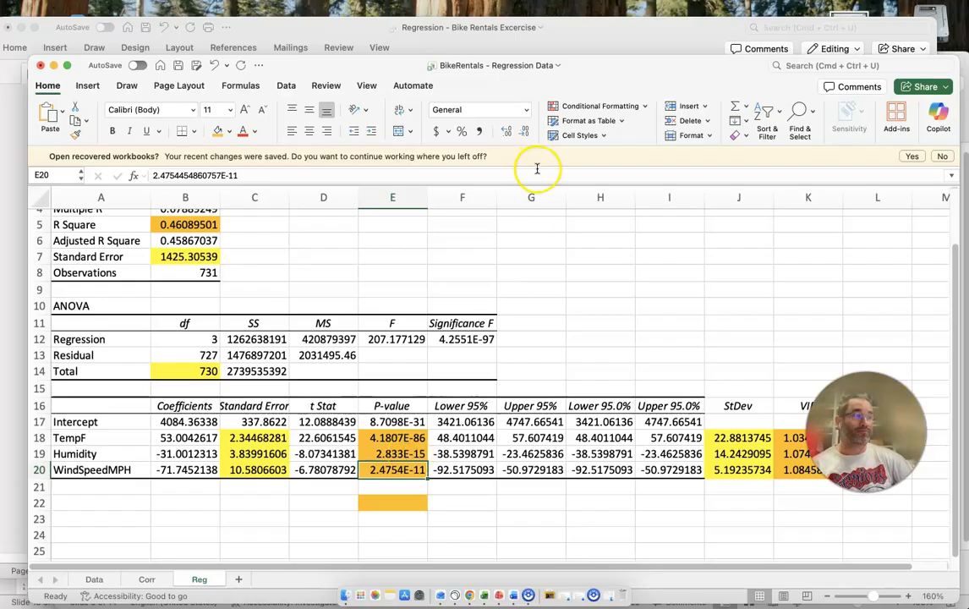
click(583, 27)
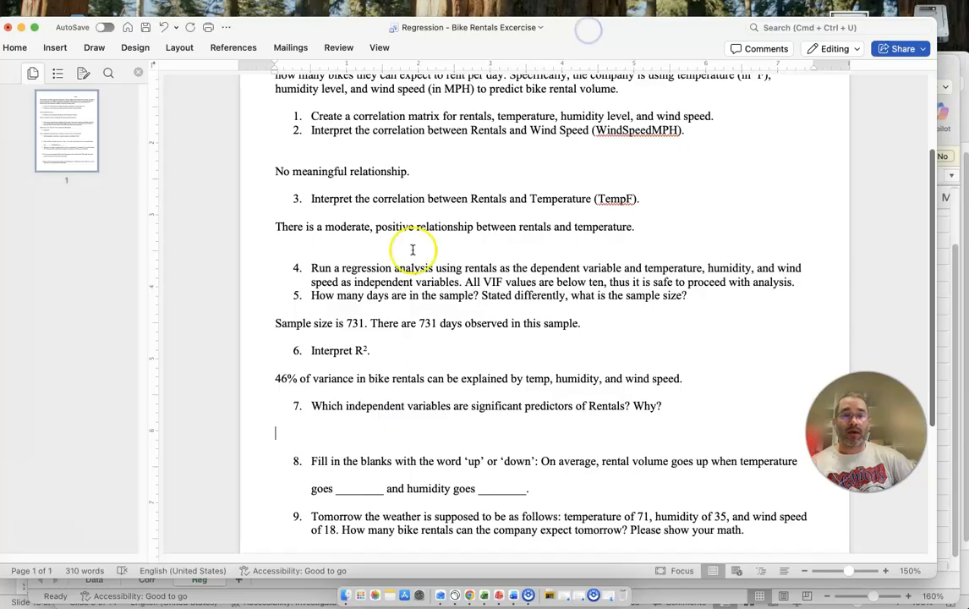
text(A)
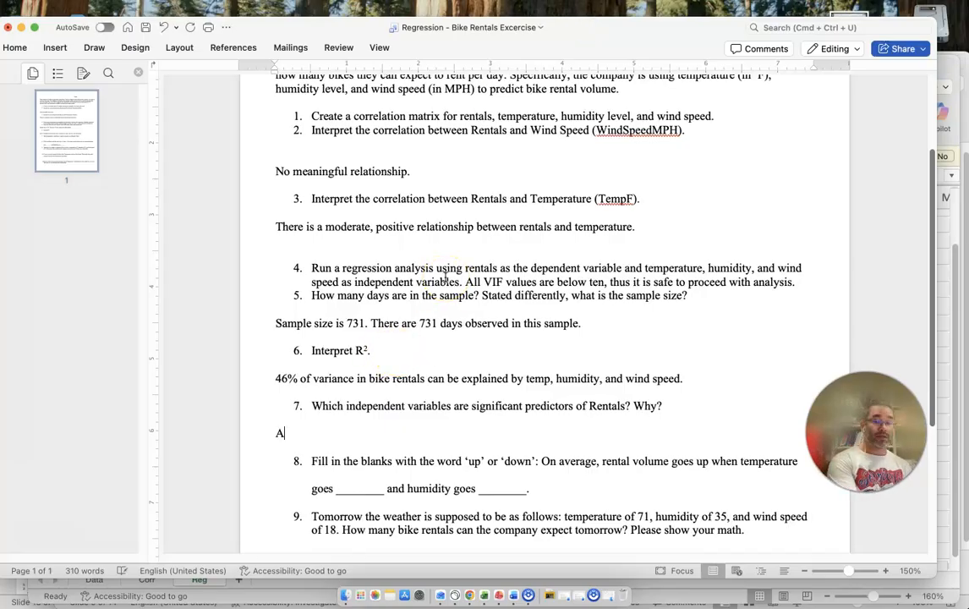
text(ll three )
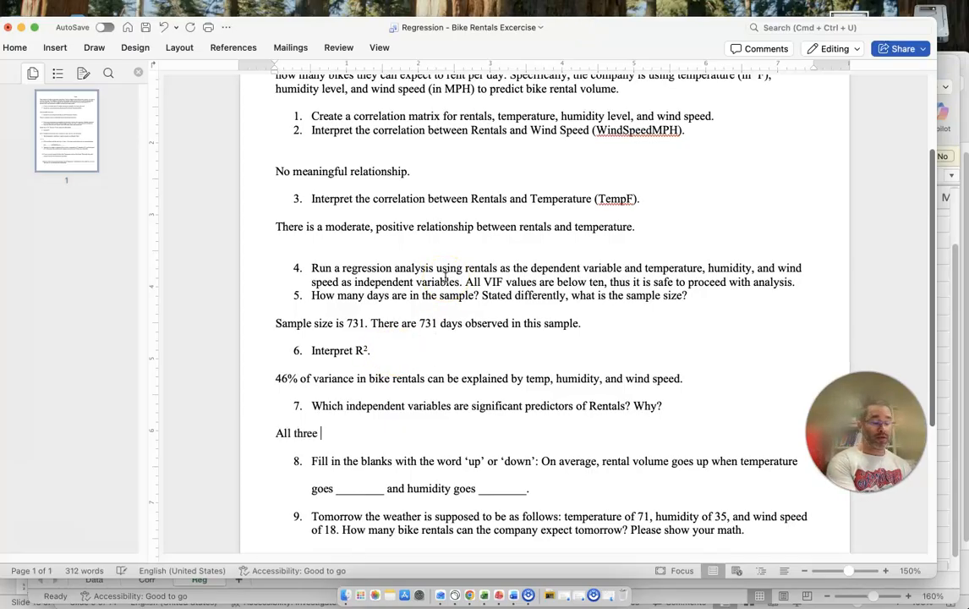
text(IVs are statistically significant)
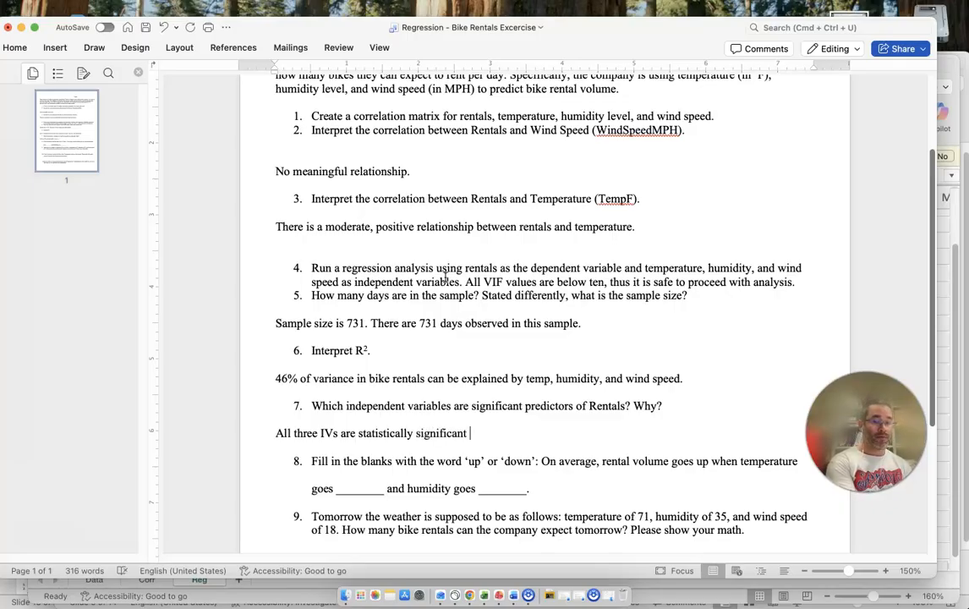
text(p-values less than 0.05.)
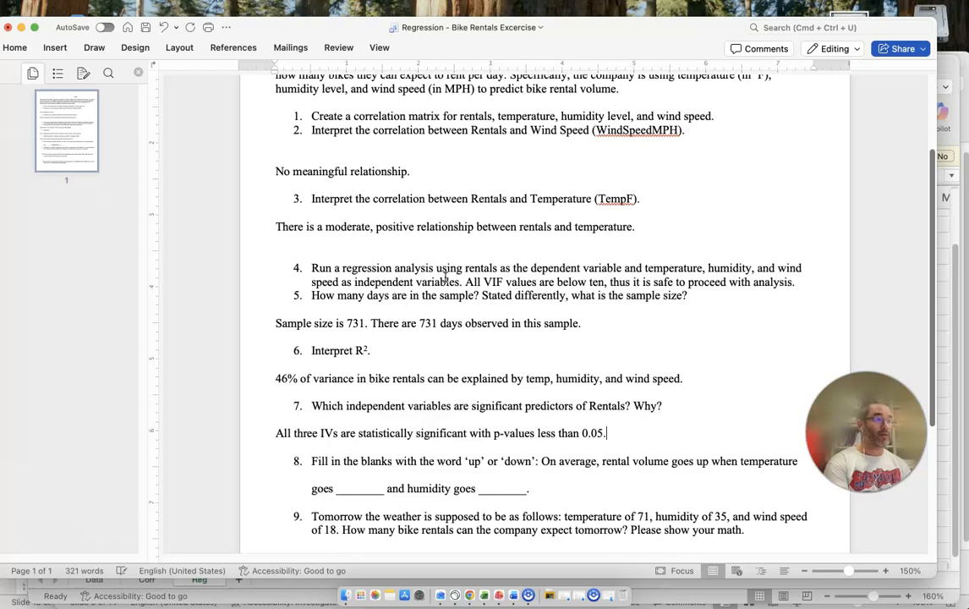
Read question 8 in the Word document about whether temperature and humidity go up or down when rental volume goes up
click(82, 428)
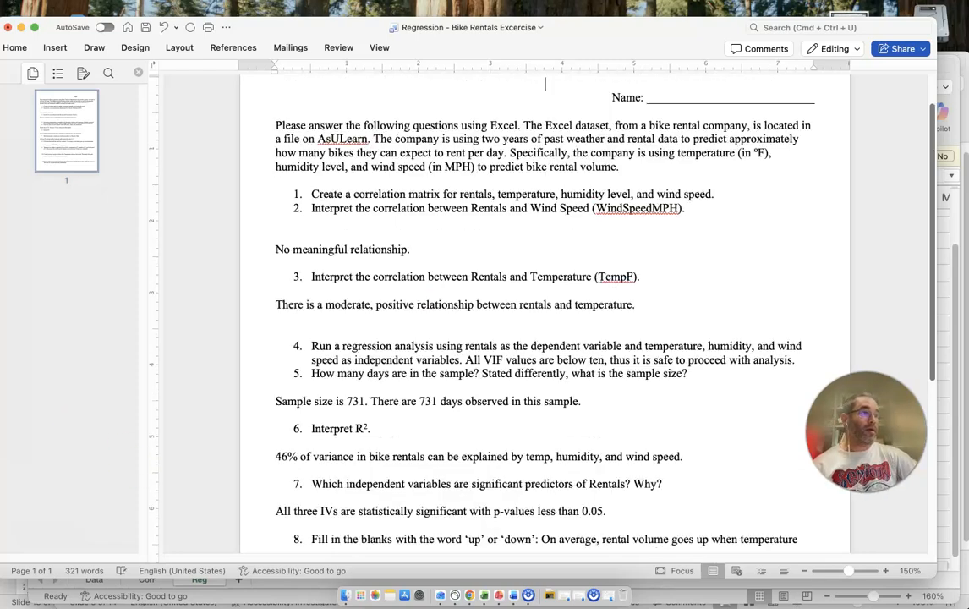
scroll(512, 338, down, 5)
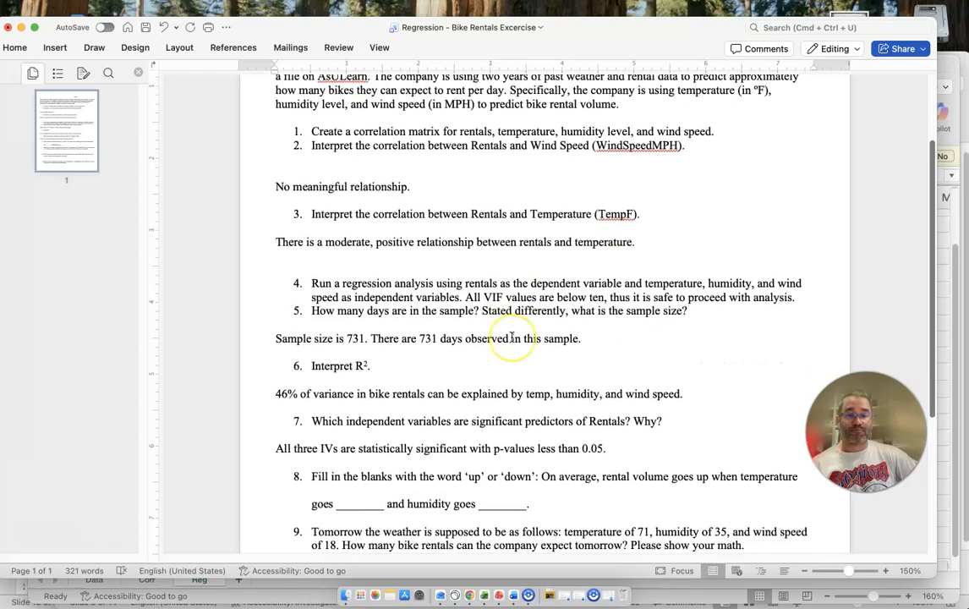
scroll(511, 338, down, 5)
click(333, 269)
drag(312, 274, 530, 276)
scroll(534, 275, up, 1)
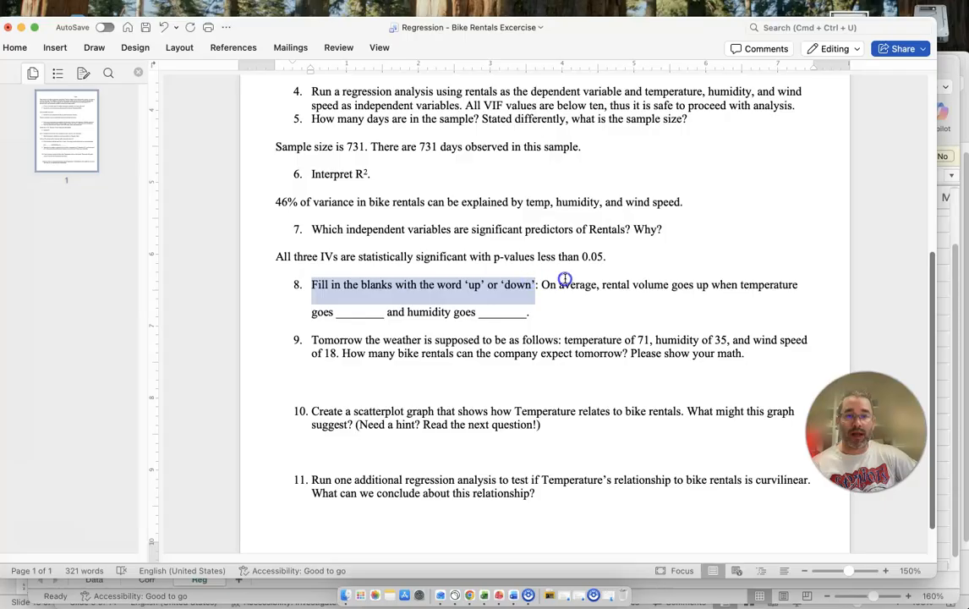
click(565, 281)
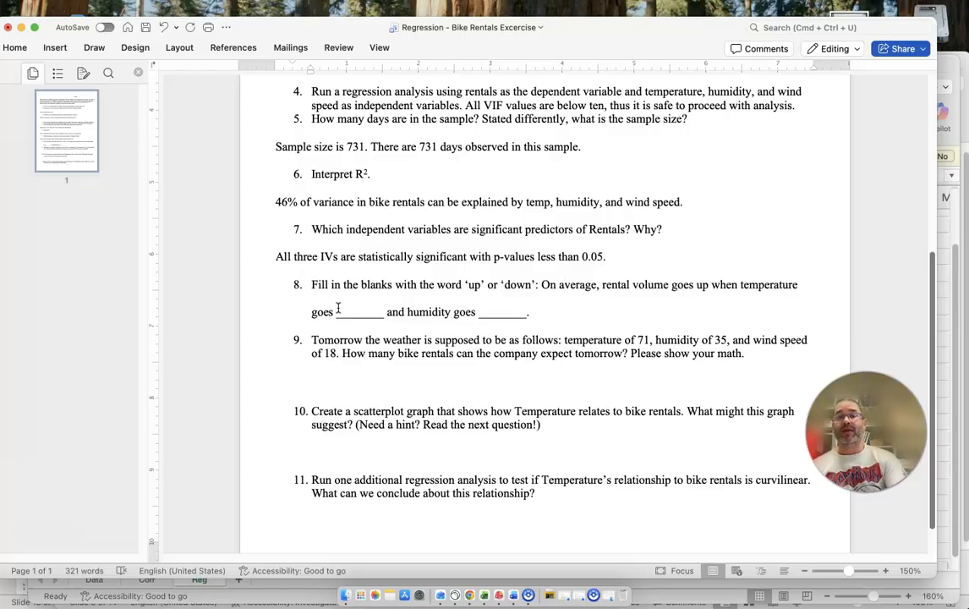
drag(407, 312, 475, 311)
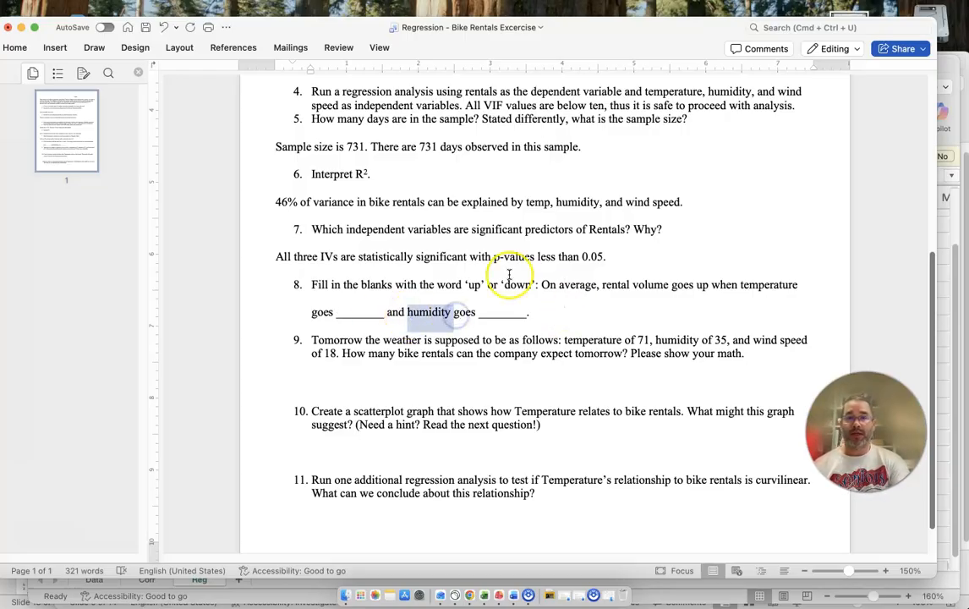
click(471, 343)
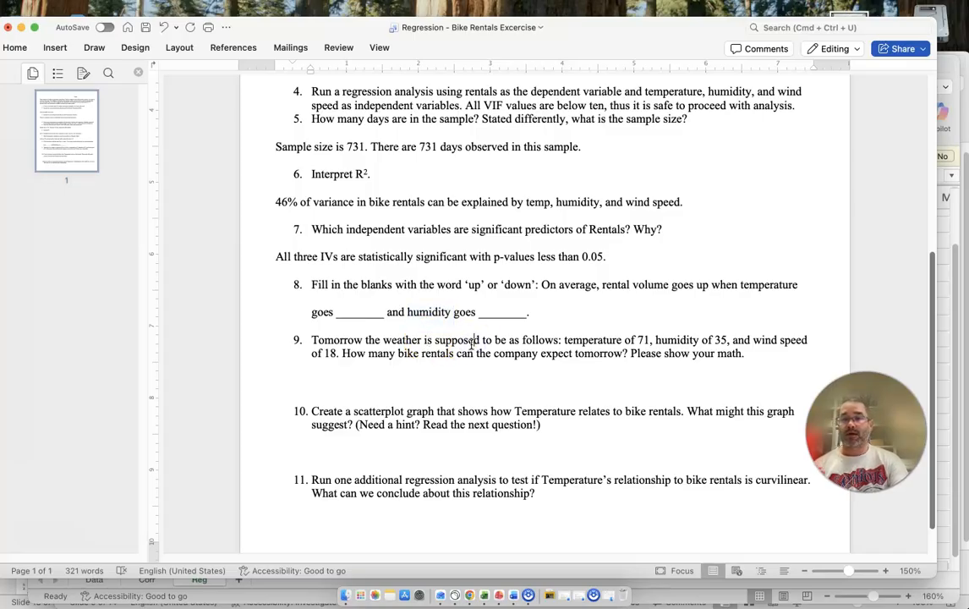
Switch to the Excel regression output and examine the signs of the TempF, Humidity and WindSpeedMPH coefficients in B18:B20
click(960, 256)
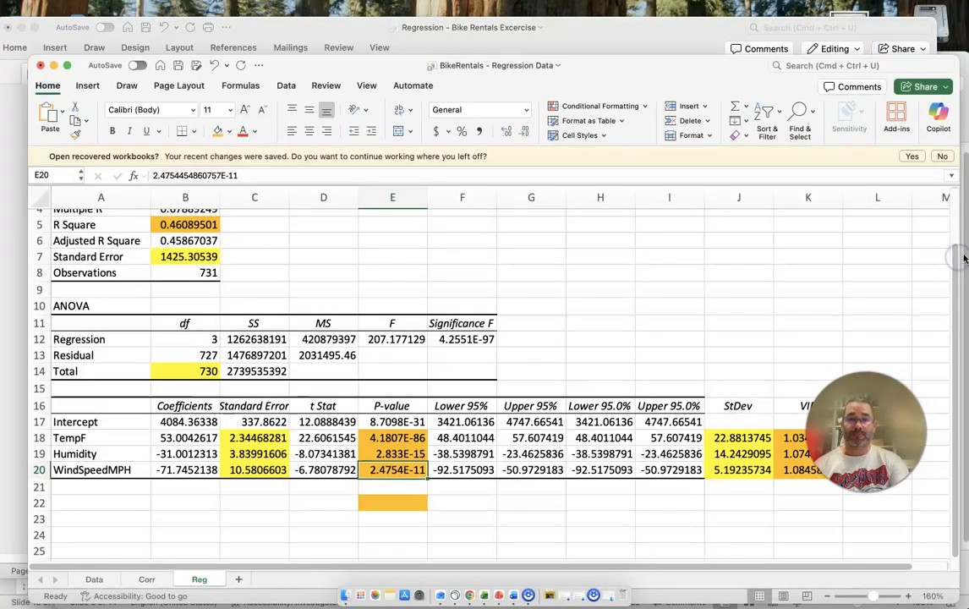
click(188, 405)
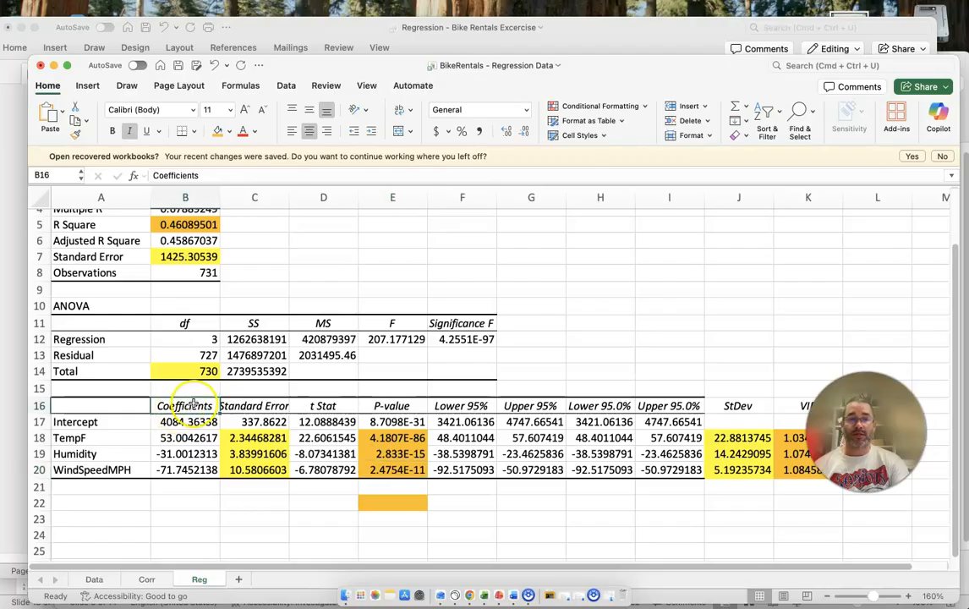
click(177, 437)
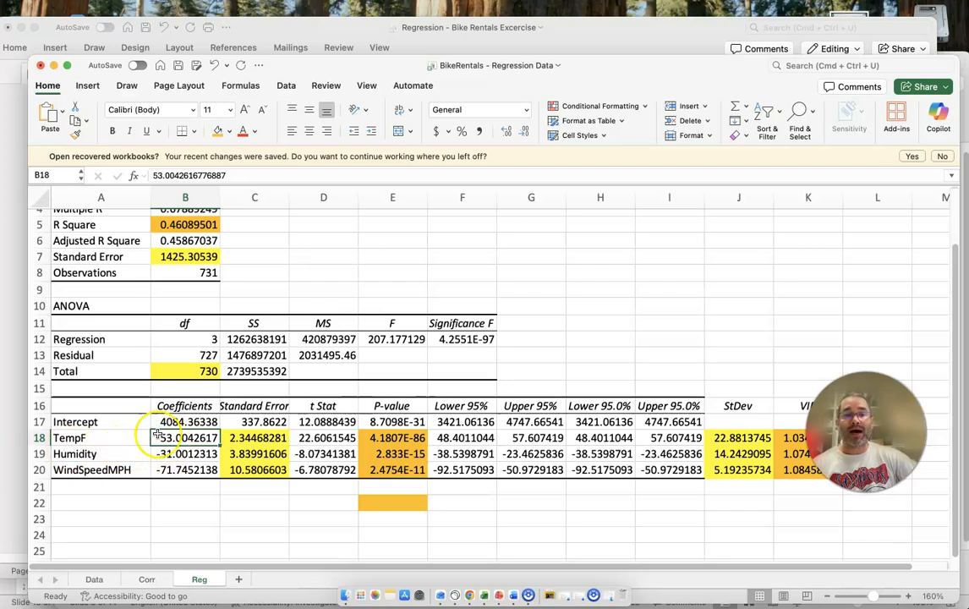
click(157, 455)
click(157, 469)
click(158, 458)
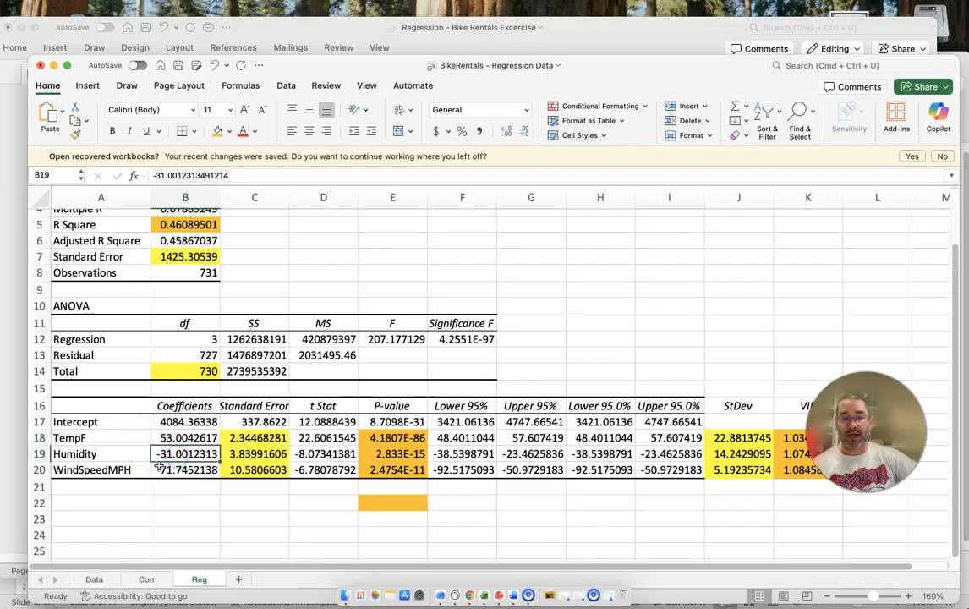
click(165, 470)
click(173, 438)
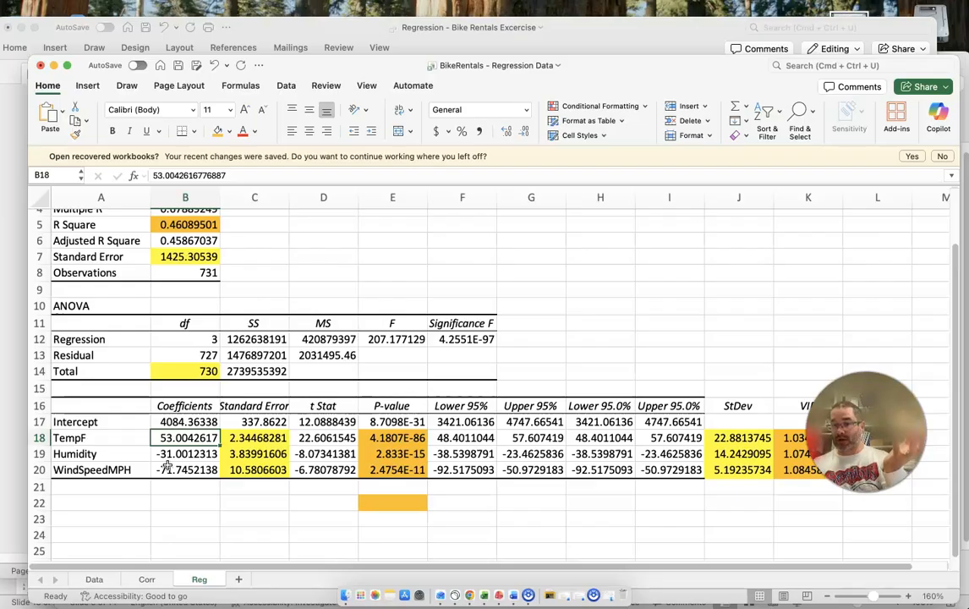
click(169, 454)
click(181, 470)
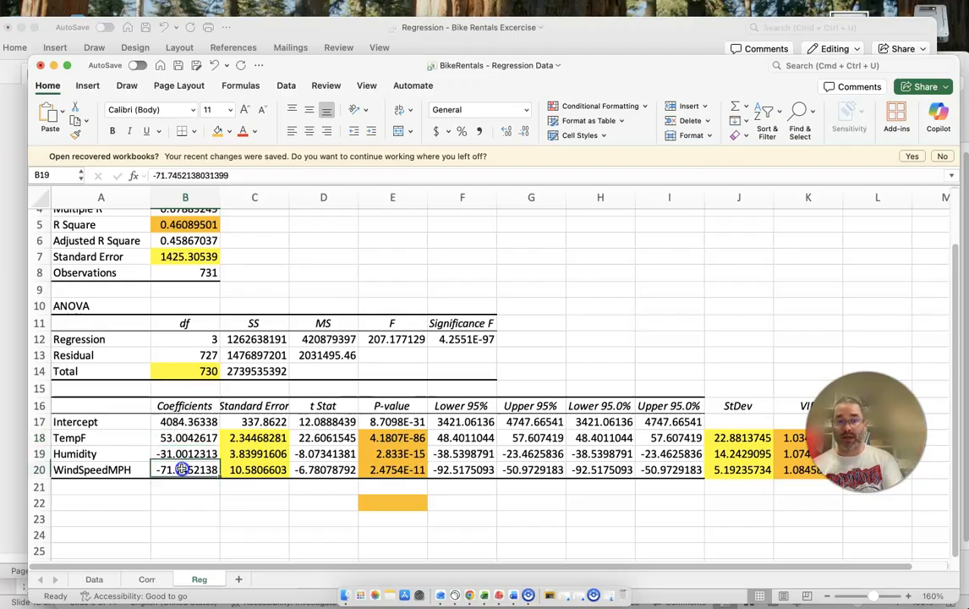
Recheck the Humidity and WindSpeedMPH coefficients, and fill question 8's blanks in Word with "up" for temperature and "down" for humidity
click(194, 454)
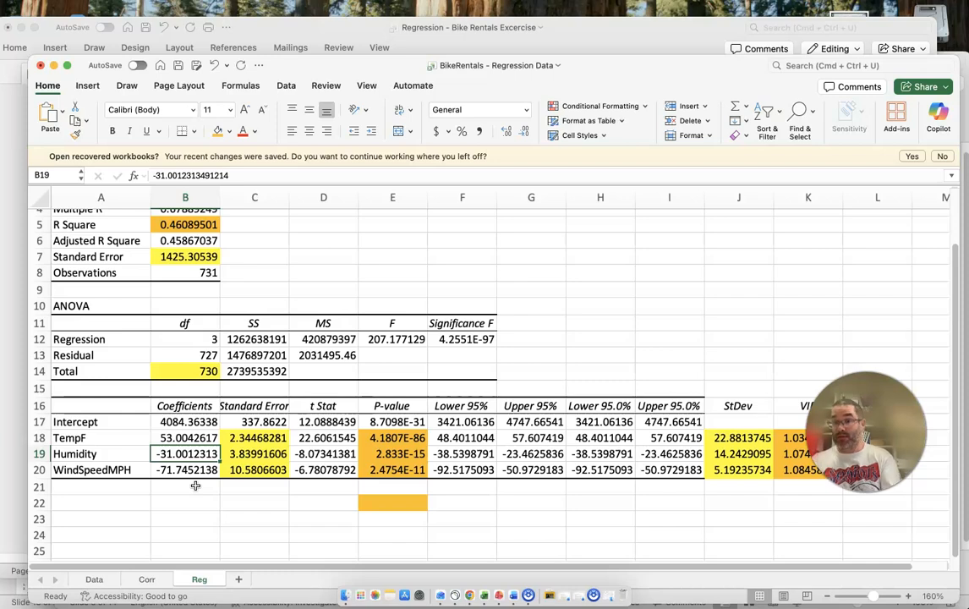
click(193, 468)
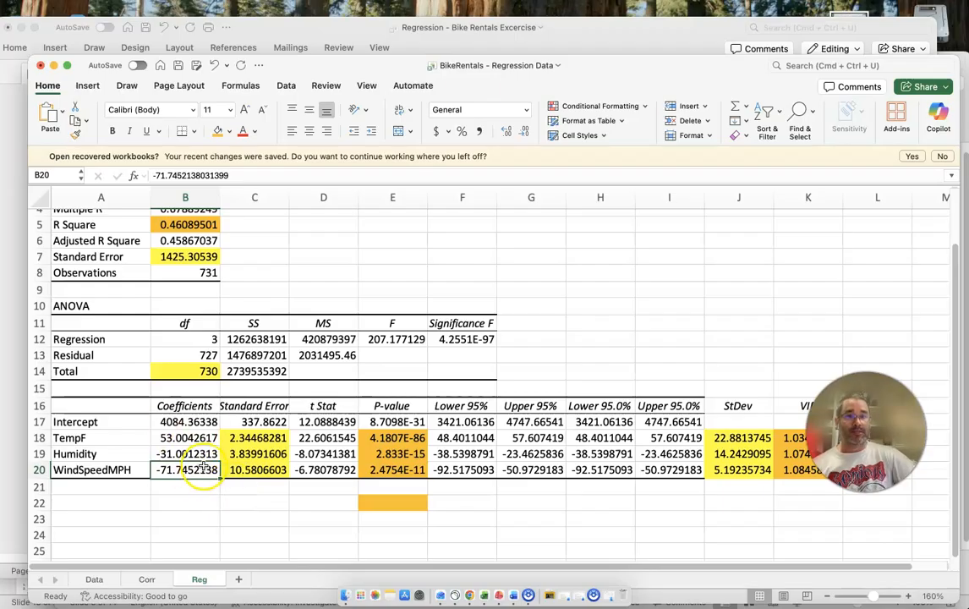
click(336, 26)
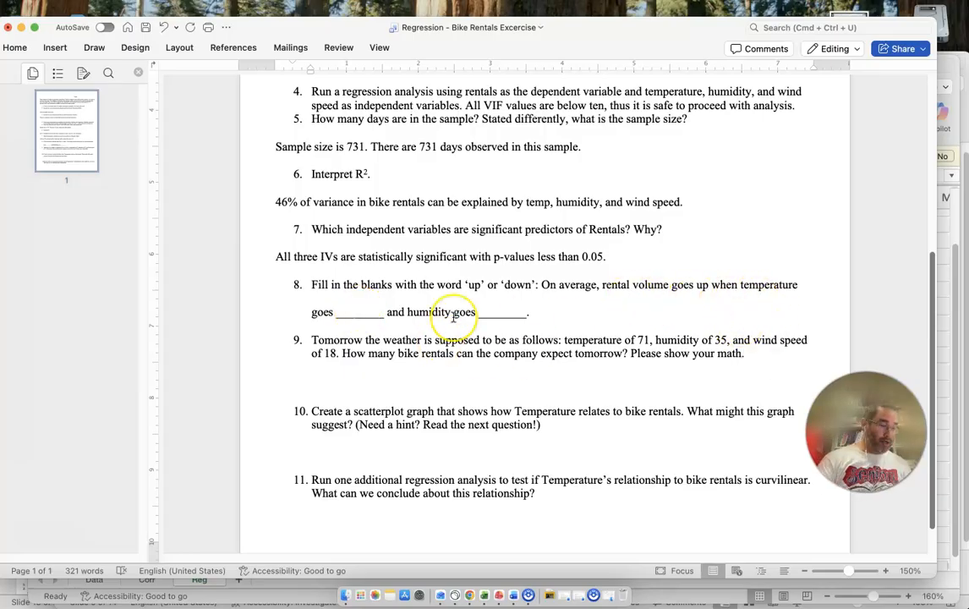
text(up)
click(508, 312)
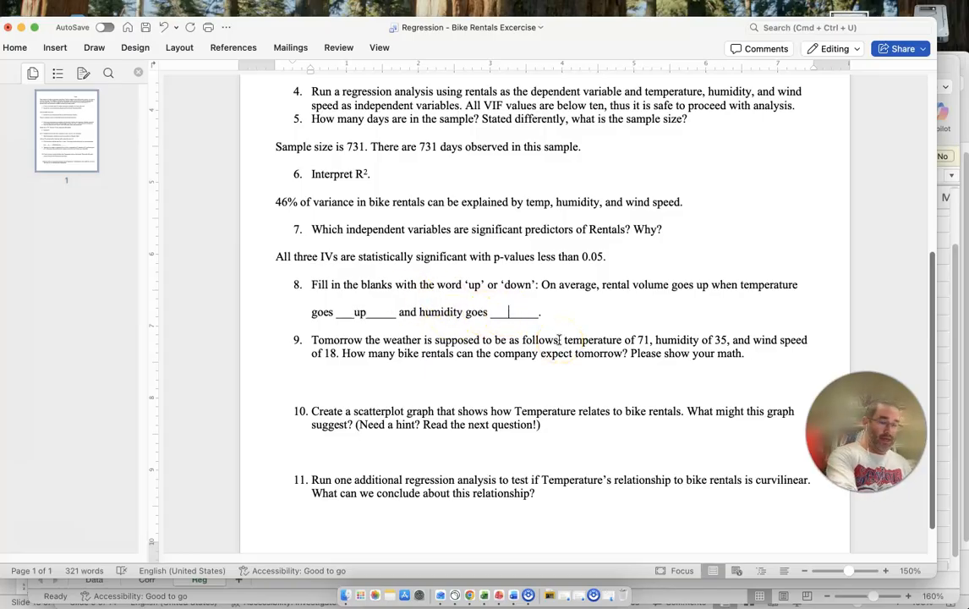
text(down)
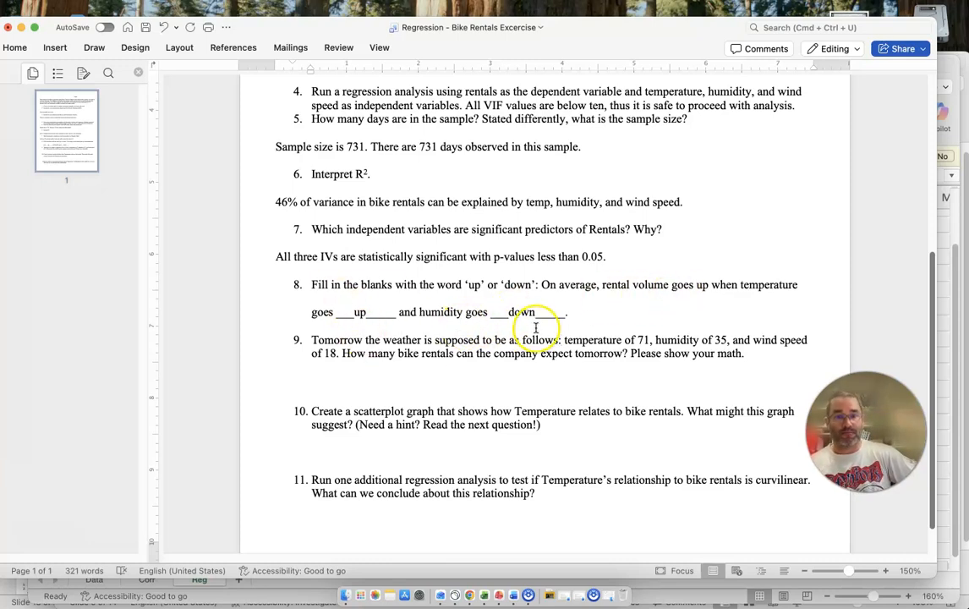
Read question 9 in Word, highlighting its temperature, humidity and wind speed values and the question about expected bike rentals
scroll(387, 363, down, 3)
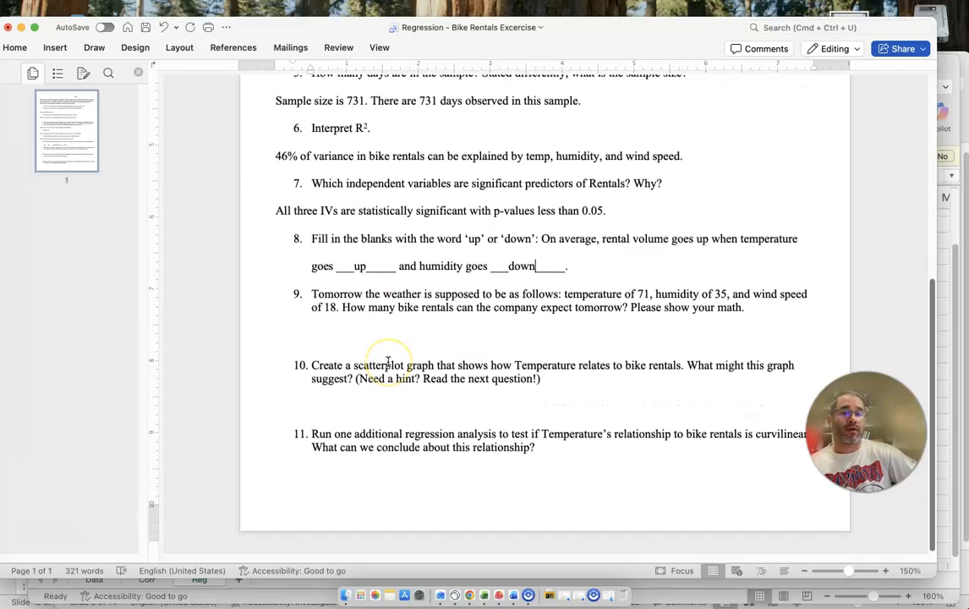
scroll(387, 363, up, 1)
click(335, 343)
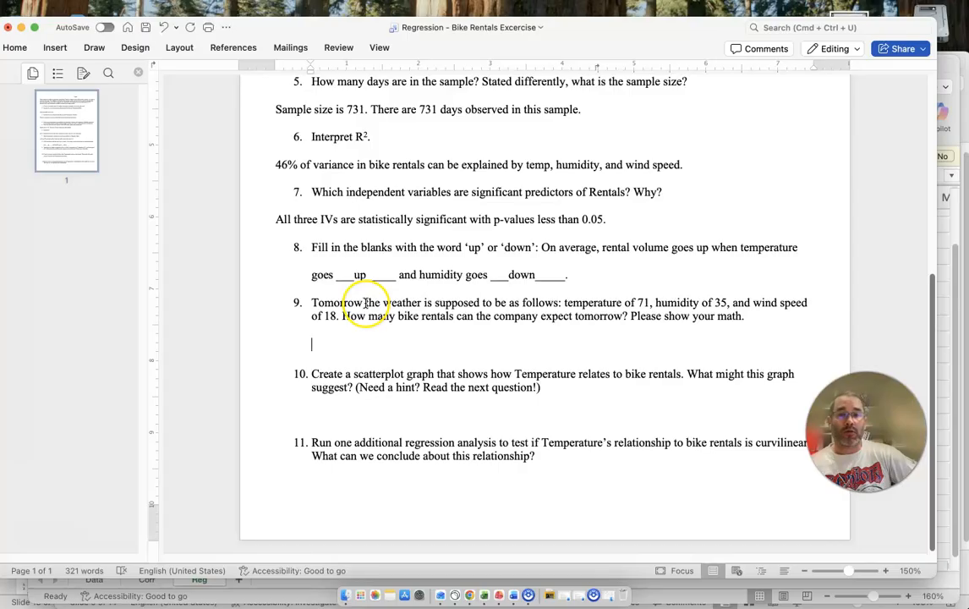
double_click(645, 303)
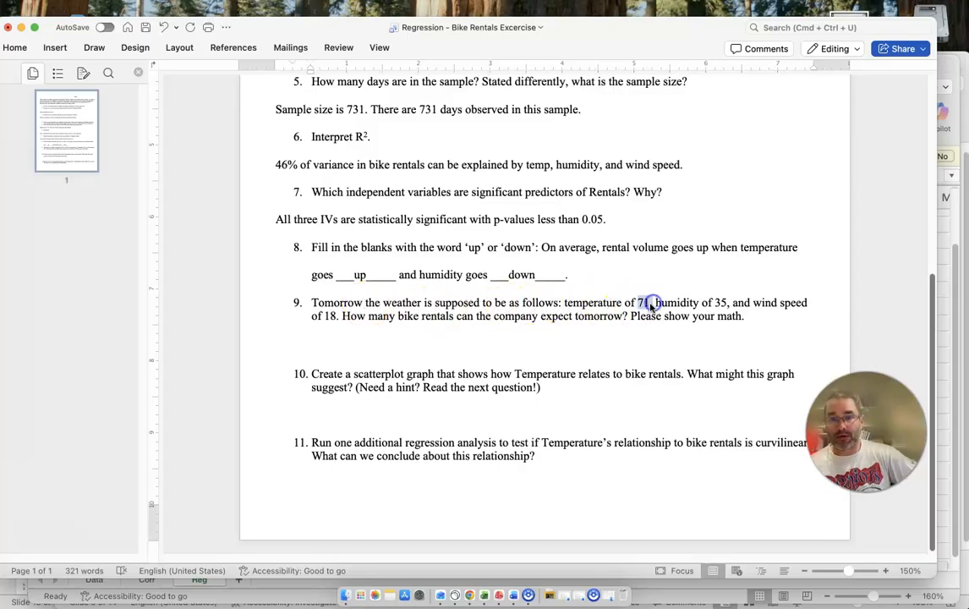
double_click(720, 303)
double_click(330, 316)
drag(343, 317, 516, 320)
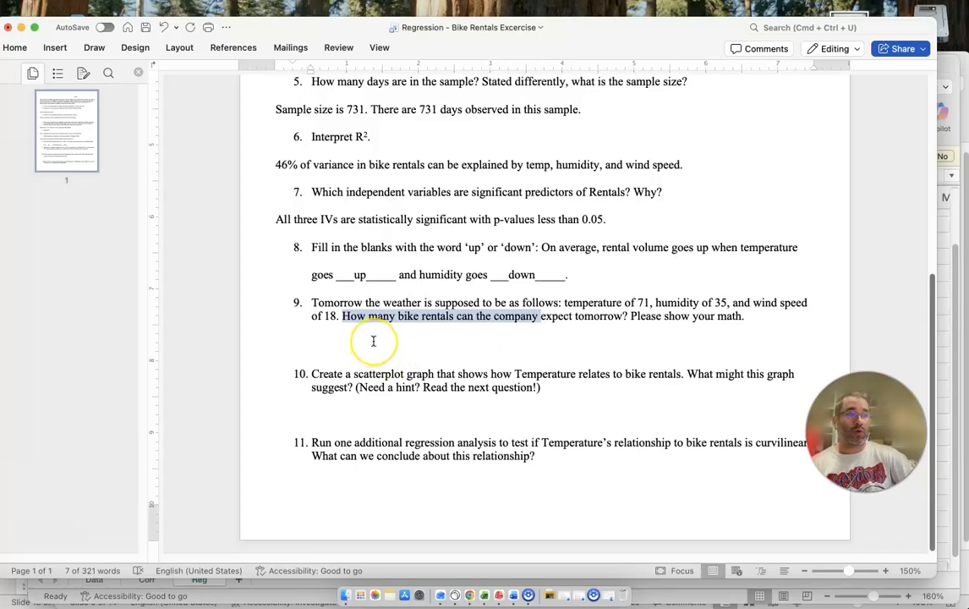
Switch to the Excel regression output and fill the TempF, Humidity and WindSpeedMPH coefficients in B18:B20 with green
click(946, 338)
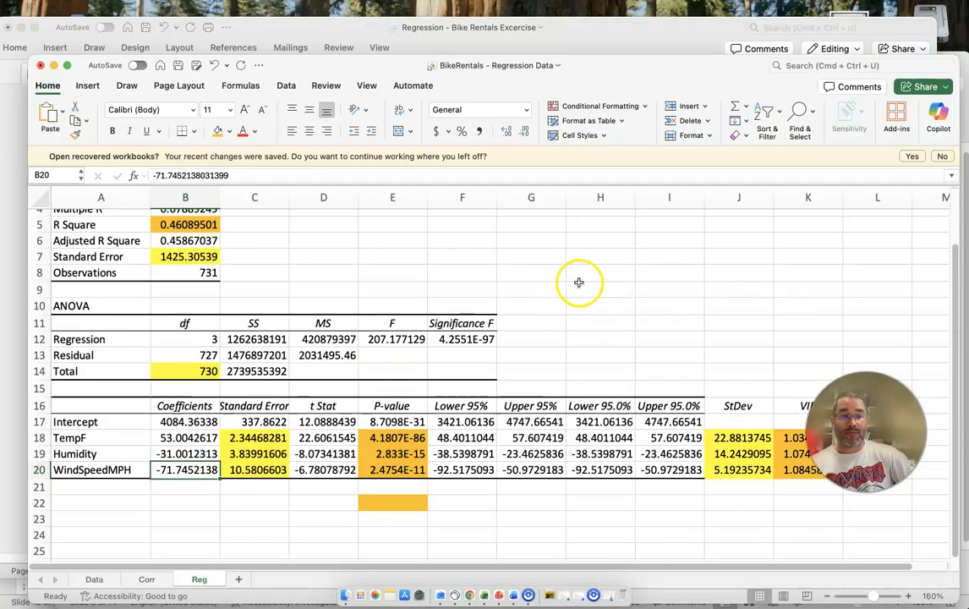
scroll(581, 283, down, 3)
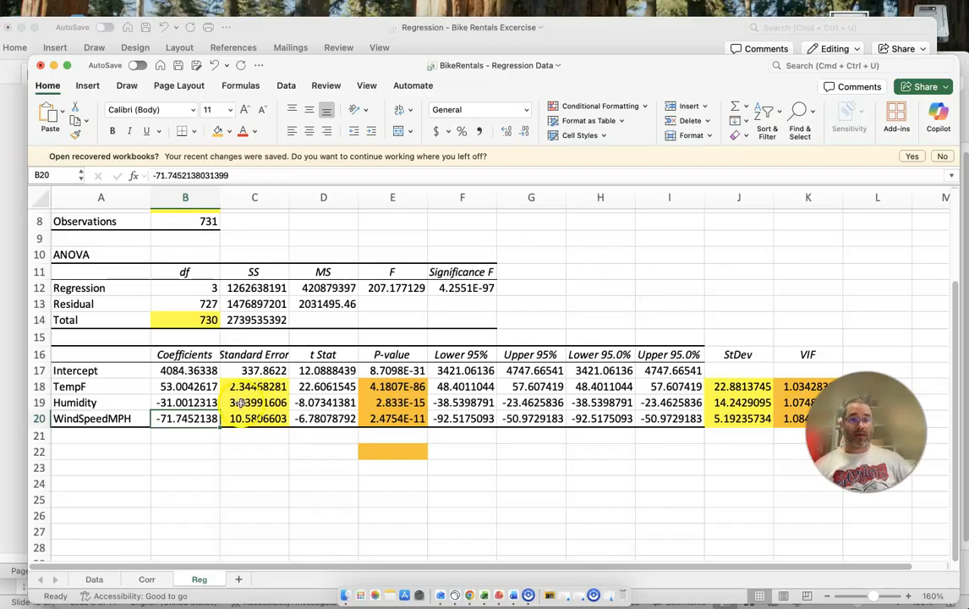
click(183, 386)
click(178, 403)
drag(174, 419, 178, 388)
click(229, 131)
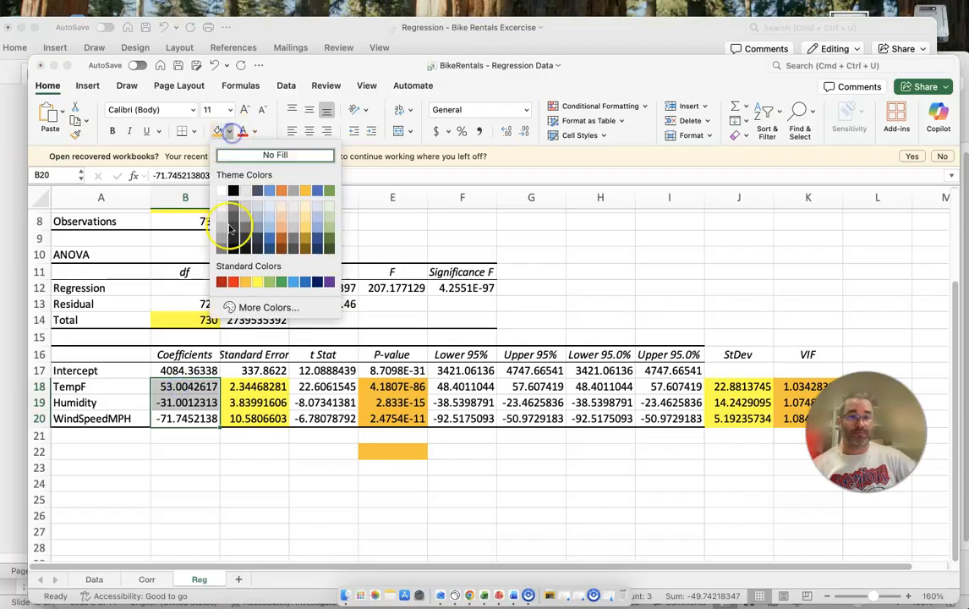
click(269, 280)
Write the regression equation "Y = a + bx +bx +bx" in cell C24 and widen column C to fit it
click(254, 482)
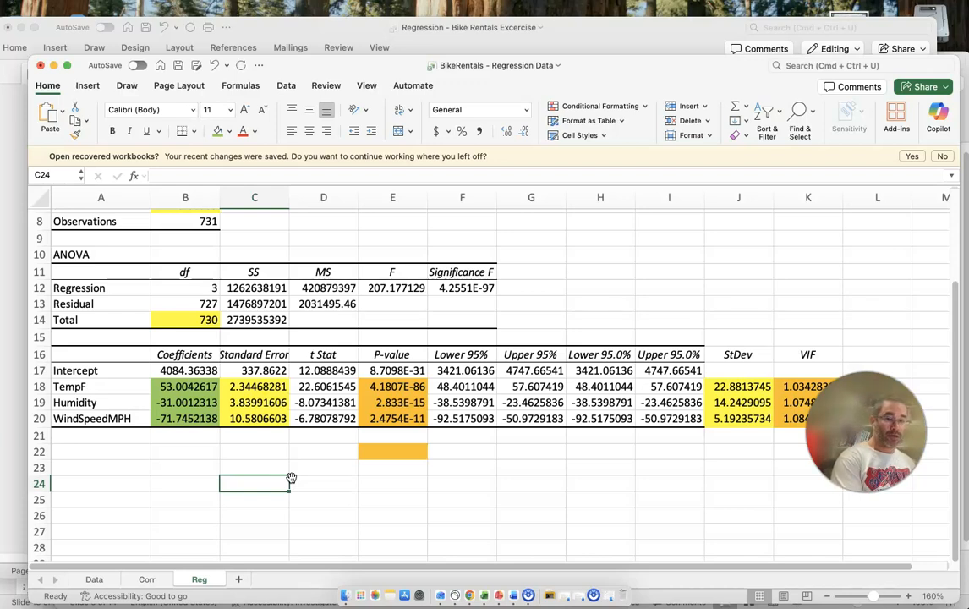
text(Y = a + bx +)
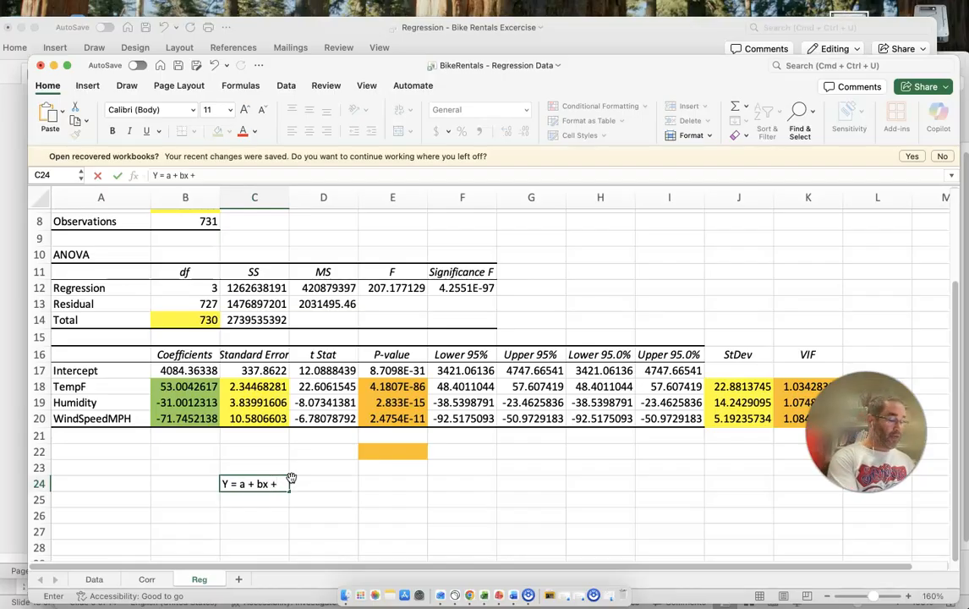
text(bx +bx)
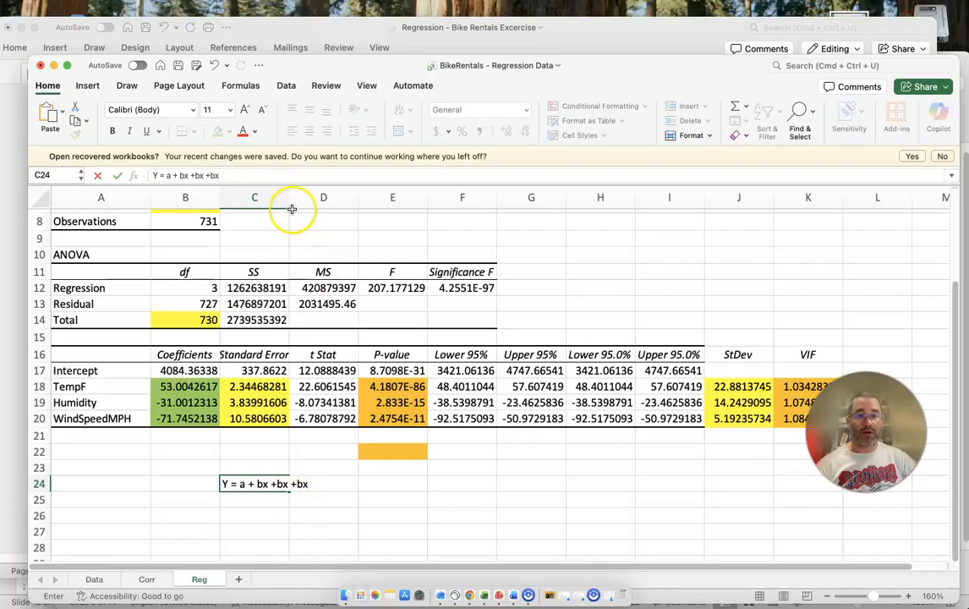
click(329, 456)
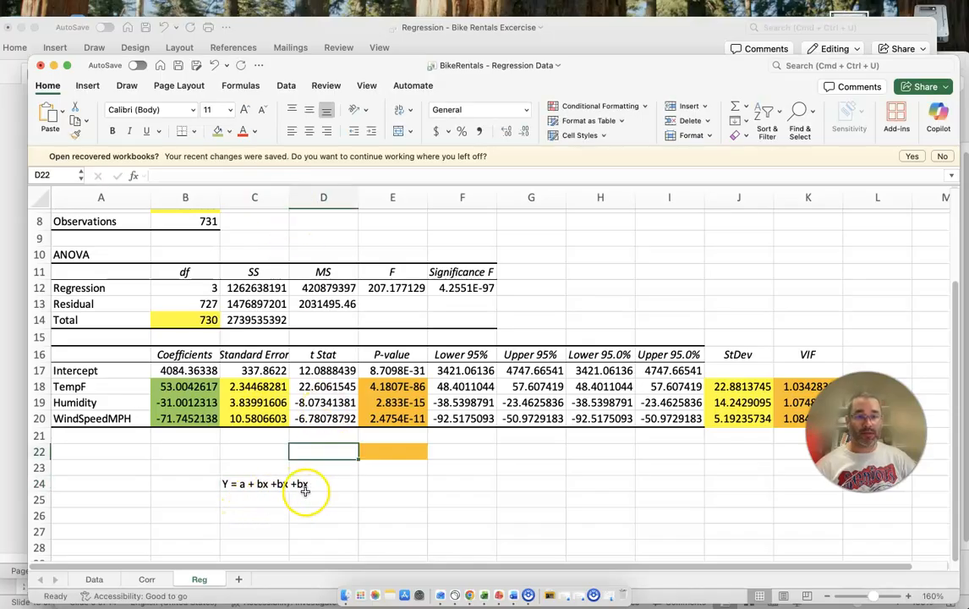
drag(292, 198, 318, 198)
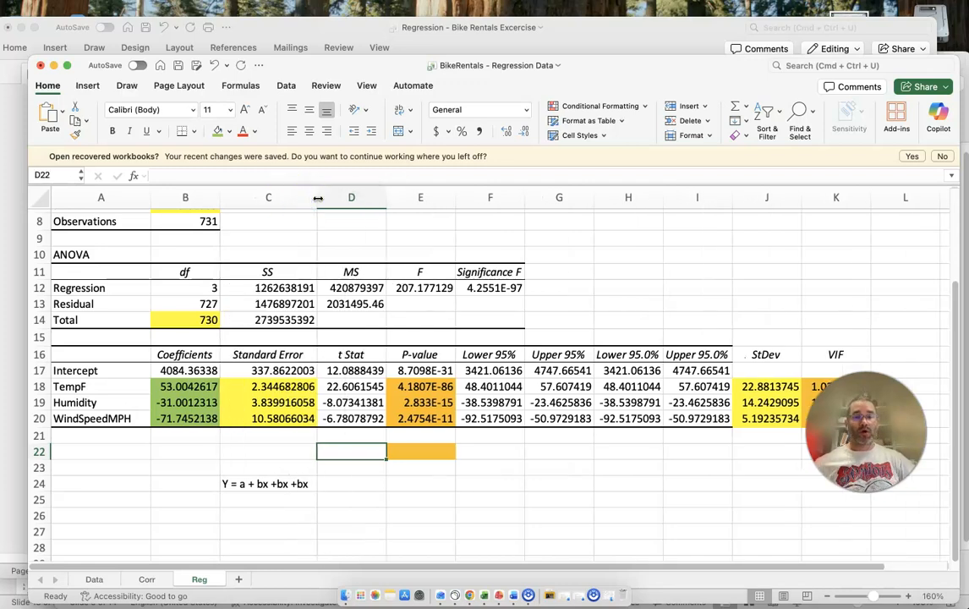
Start the rental prediction formula in cell C25 with the intercept in B17 and open a parenthesis for the first added term
click(254, 497)
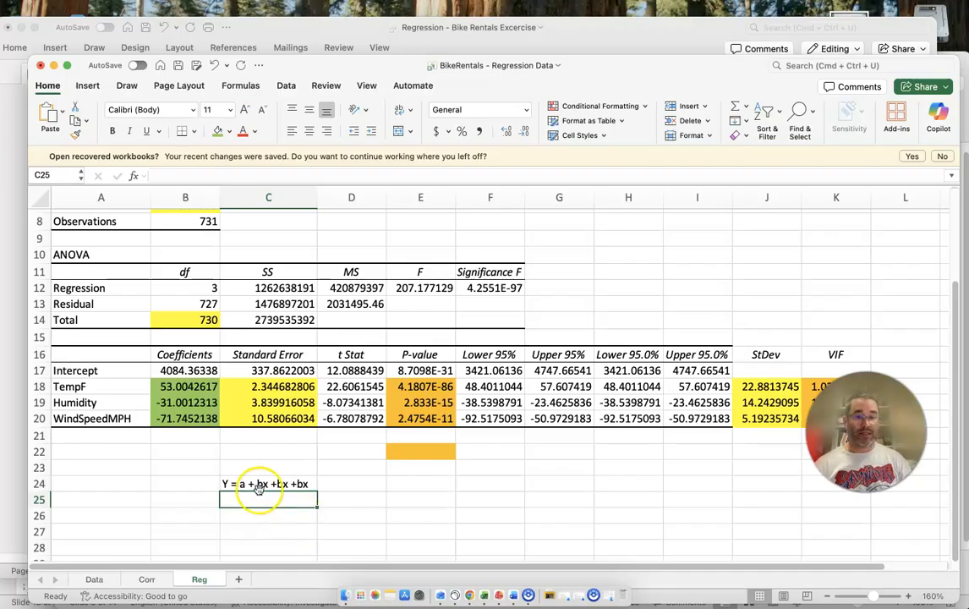
text(=)
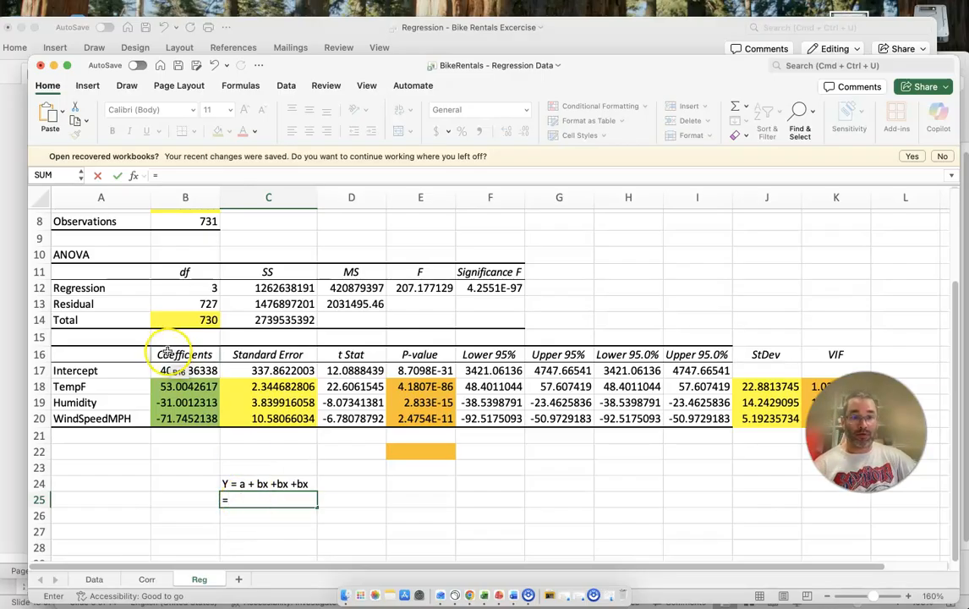
click(198, 370)
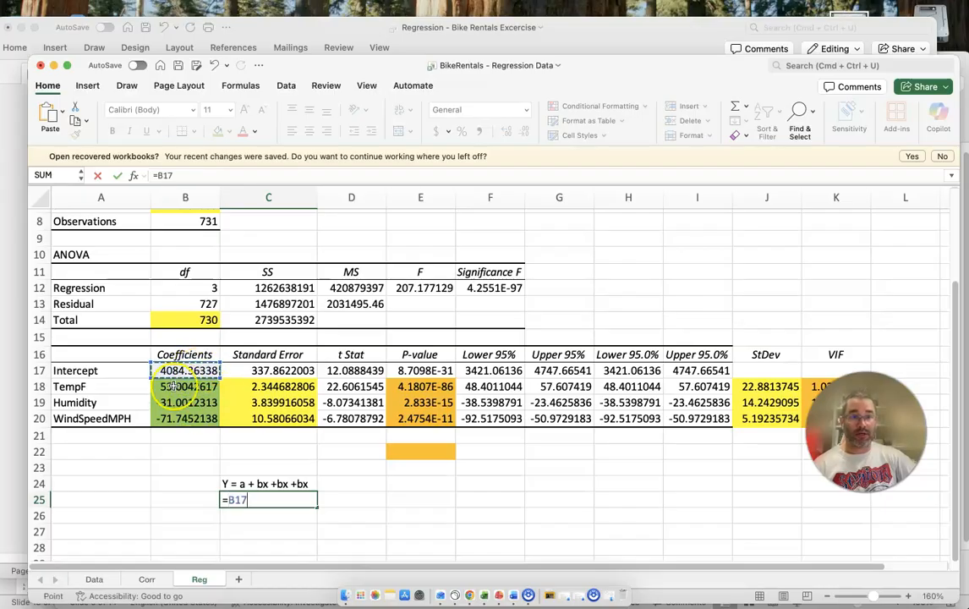
text(+()
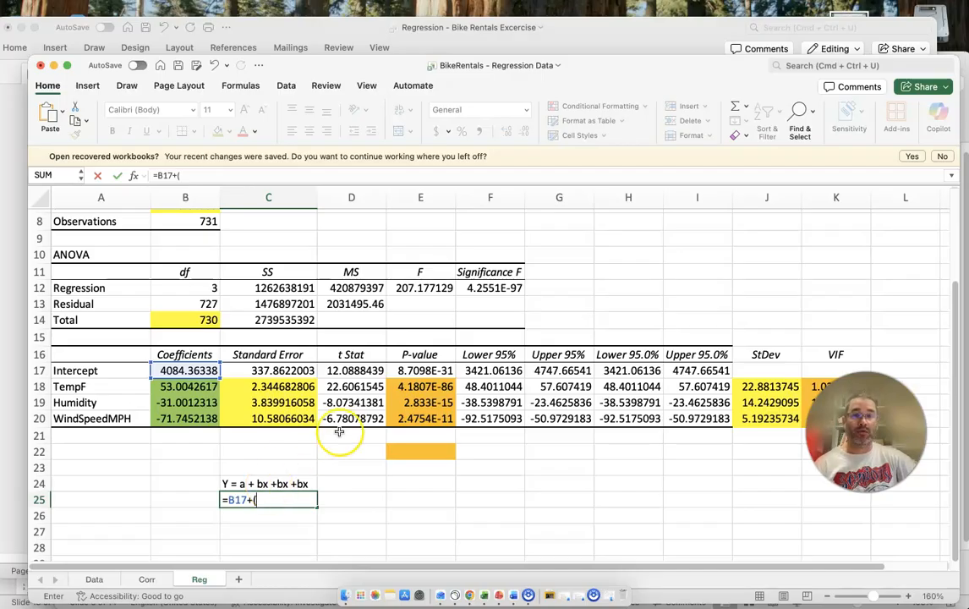
Look up the temperature in Word's question 9 and add the term 71*B18 to the Excel formula in C25
click(490, 33)
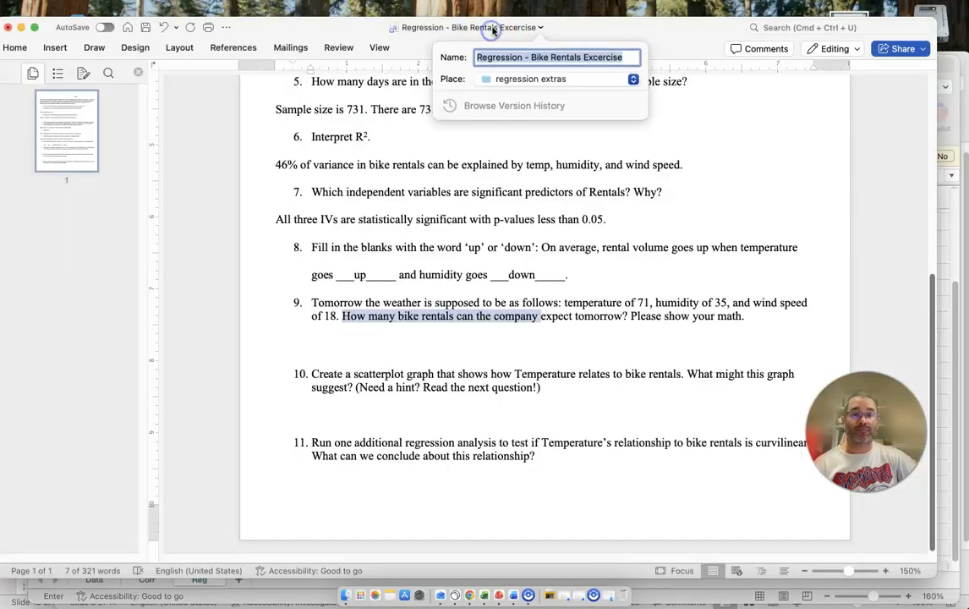
click(460, 338)
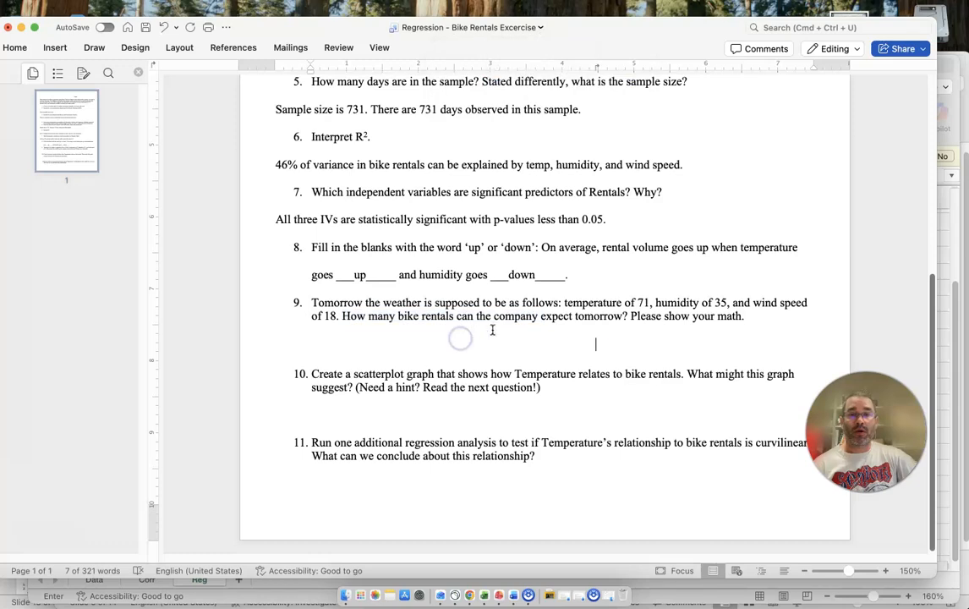
double_click(643, 302)
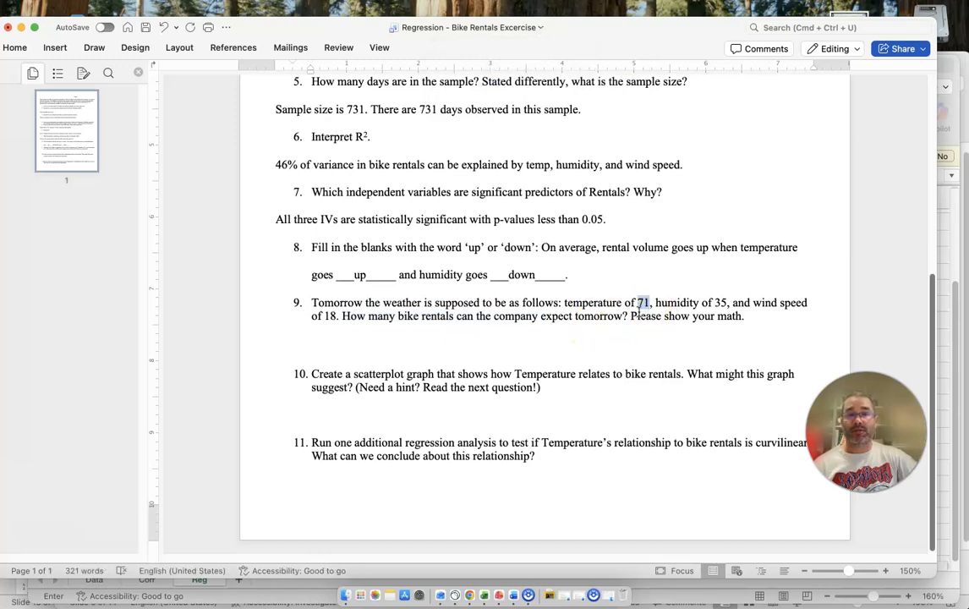
click(948, 250)
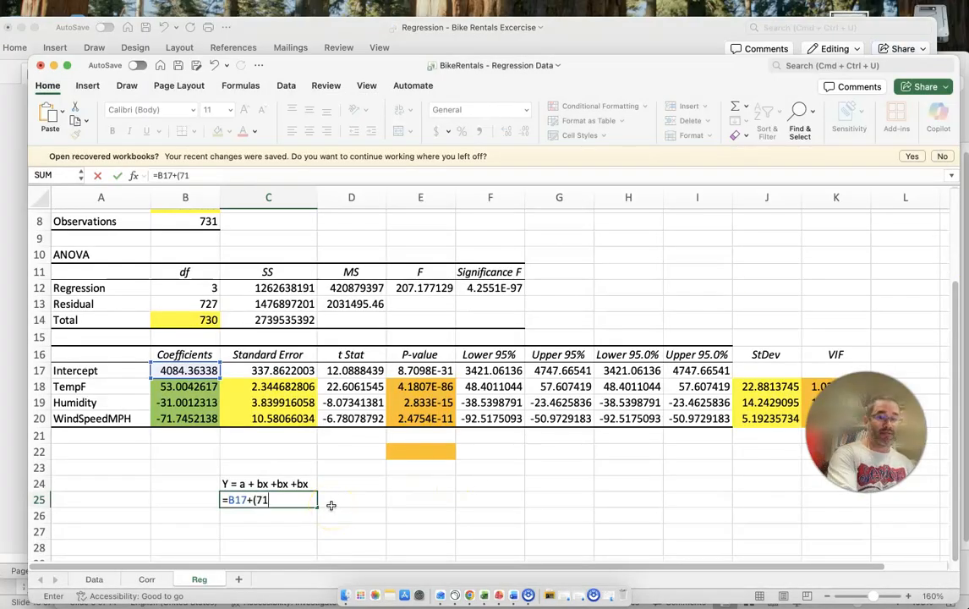
text(*)
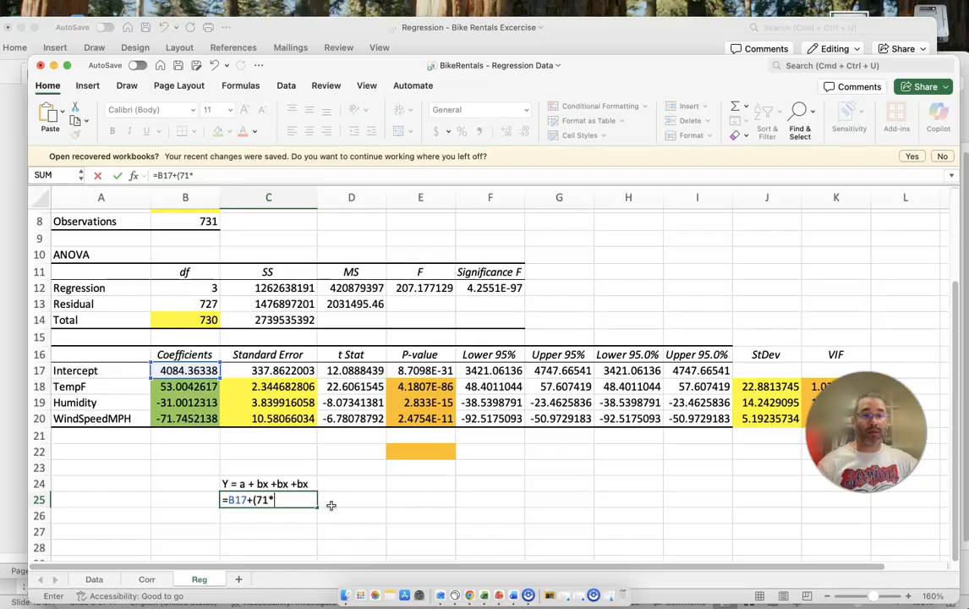
click(181, 386)
text()+()
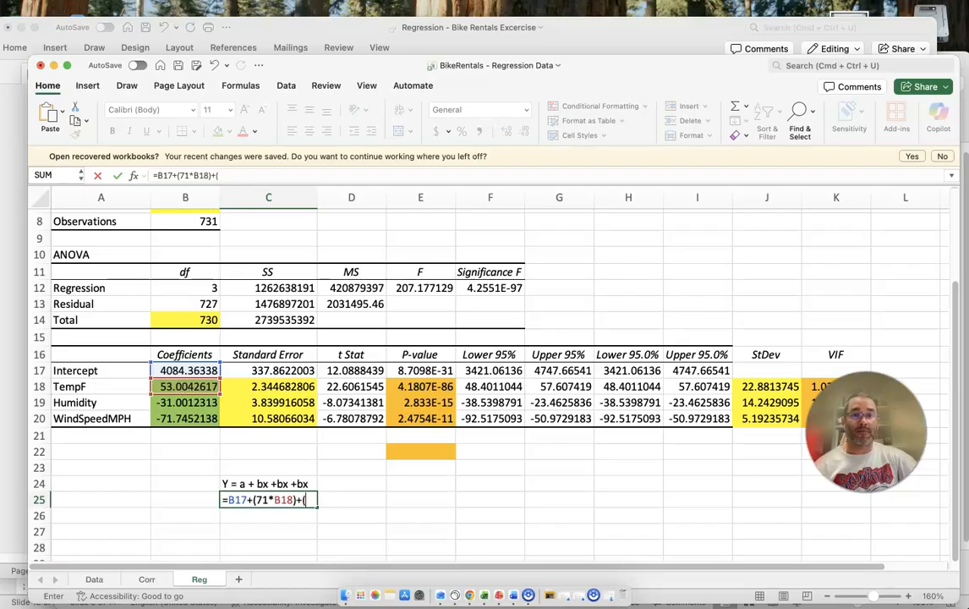
Look up the humidity in Word's question 9 and add the term 35*B19 to the Excel formula in C25
click(412, 27)
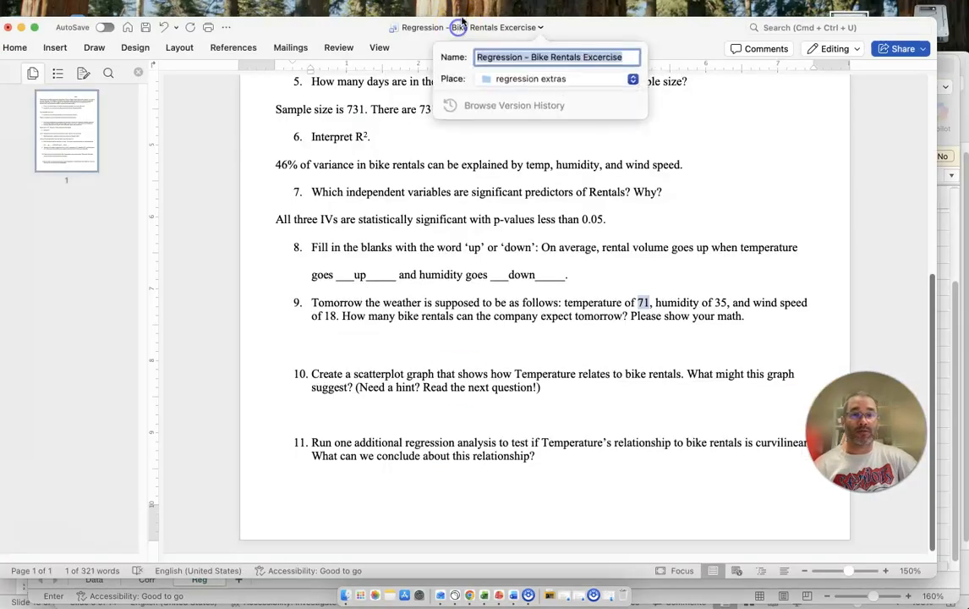
double_click(720, 303)
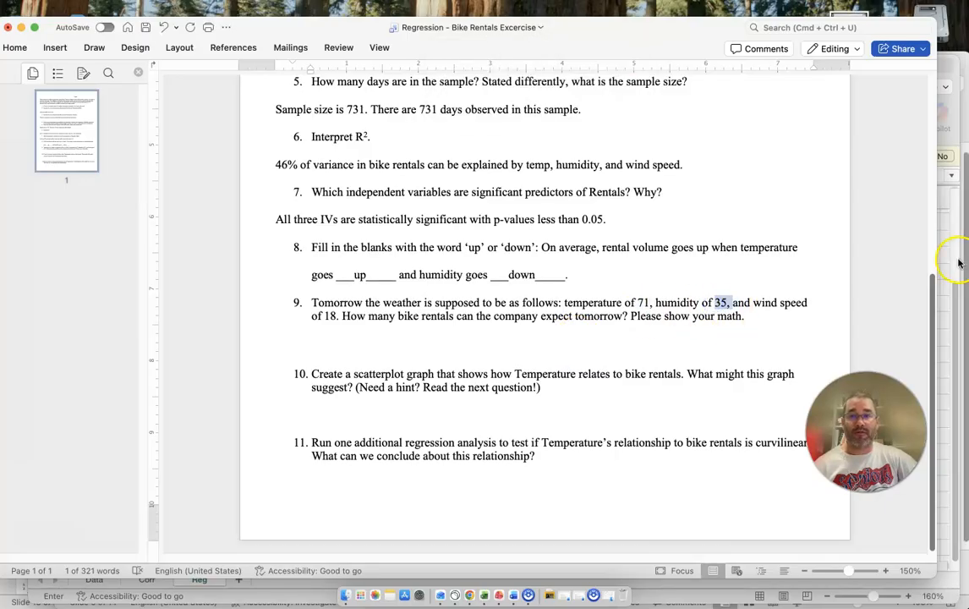
click(954, 258)
click(236, 175)
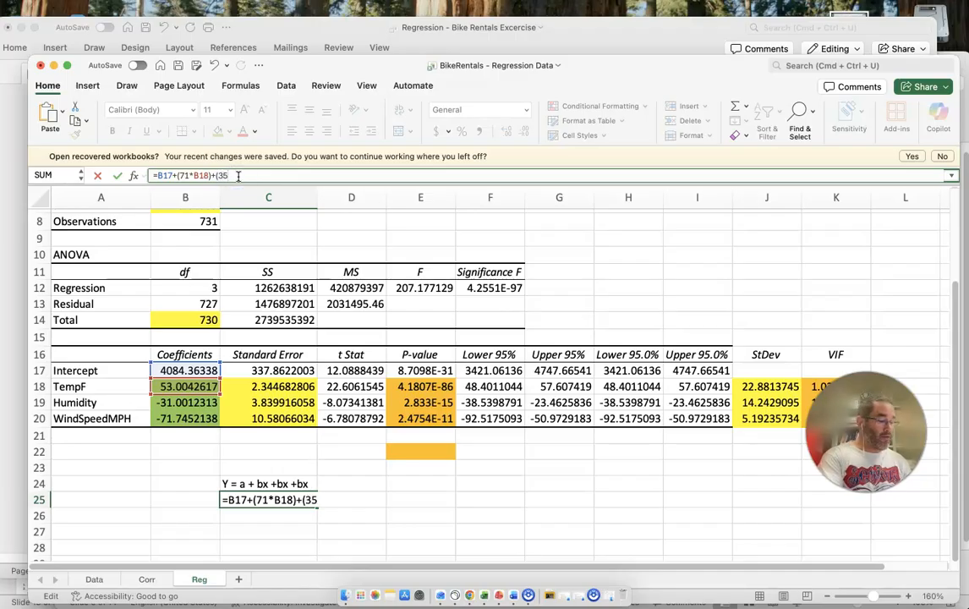
click(185, 403)
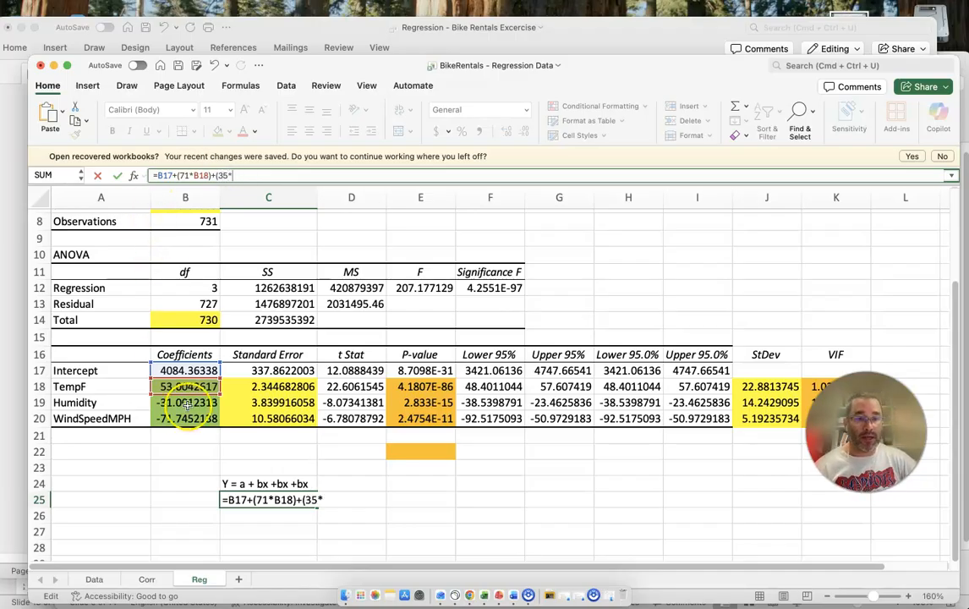
text()+()
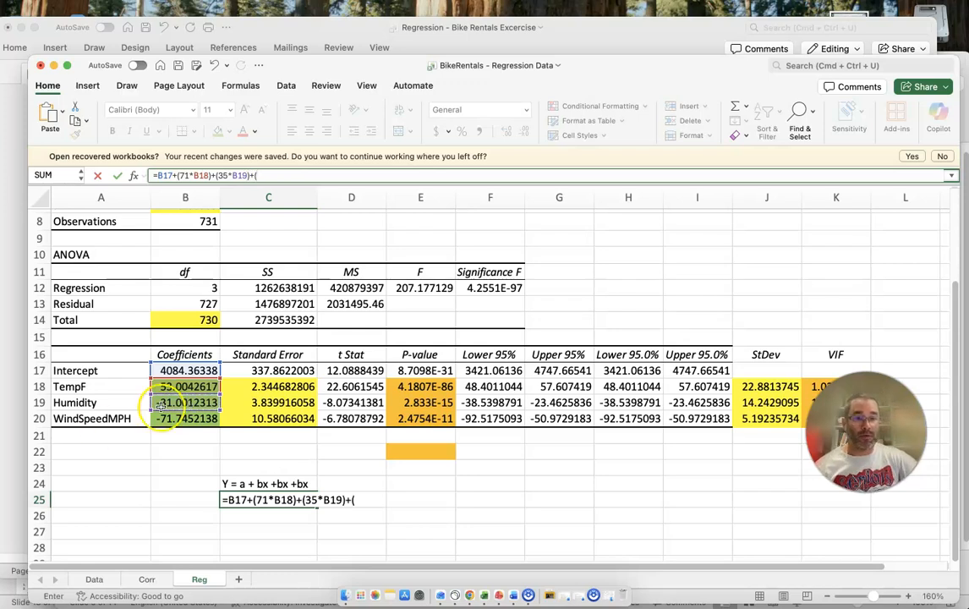
Look up the wind speed in Word's question 9 and complete the Excel formula in C25 with the term 18*B20
click(611, 27)
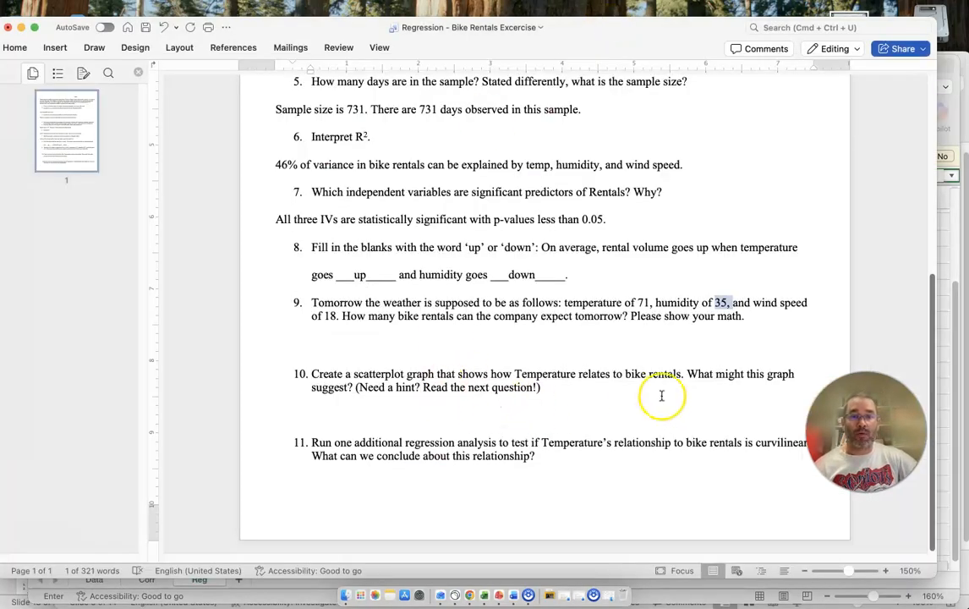
click(336, 318)
double_click(337, 318)
click(953, 292)
text(+(71*B18)+(35*B19)+()
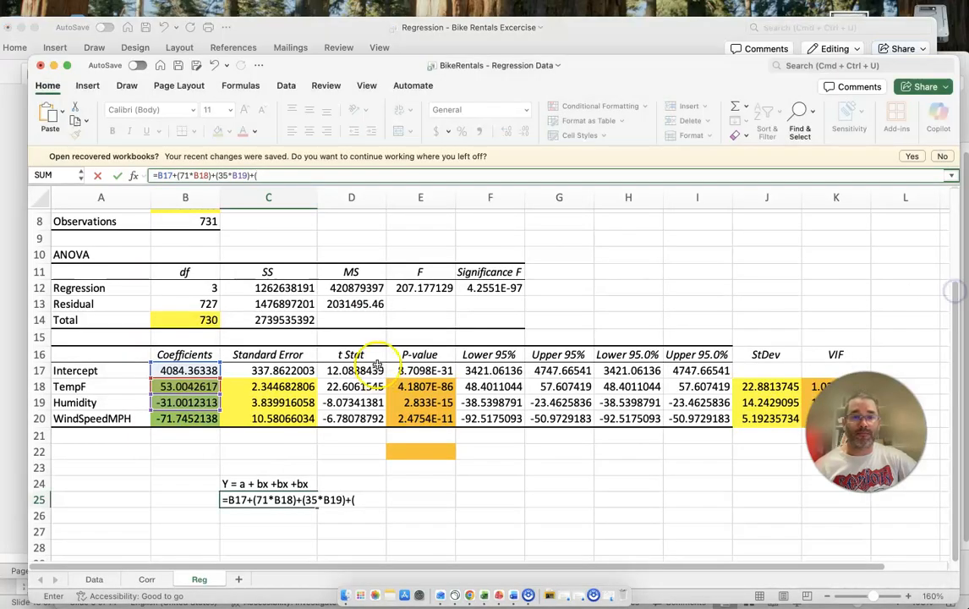
click(266, 176)
text(18)
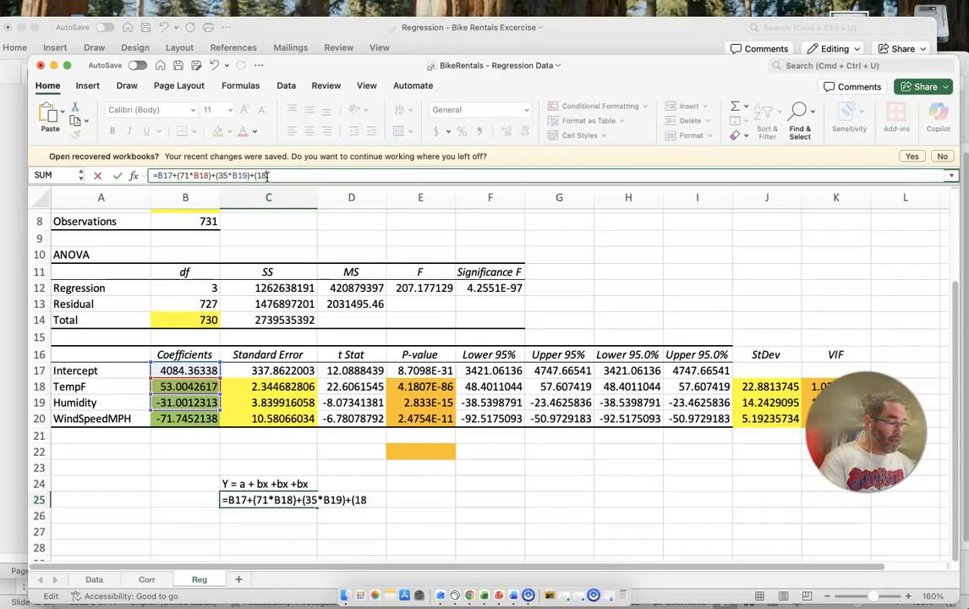
text(*)
click(183, 418)
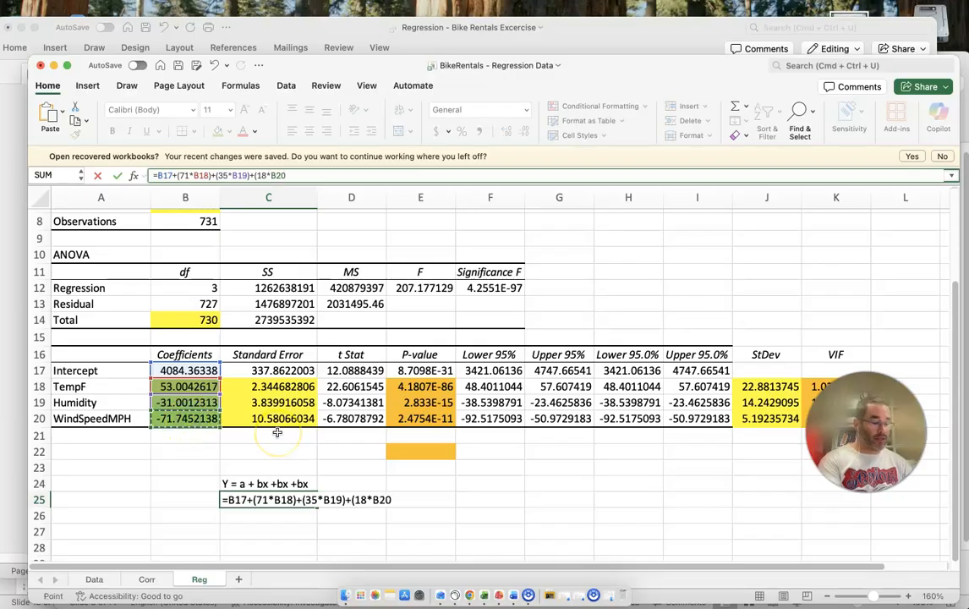
text())
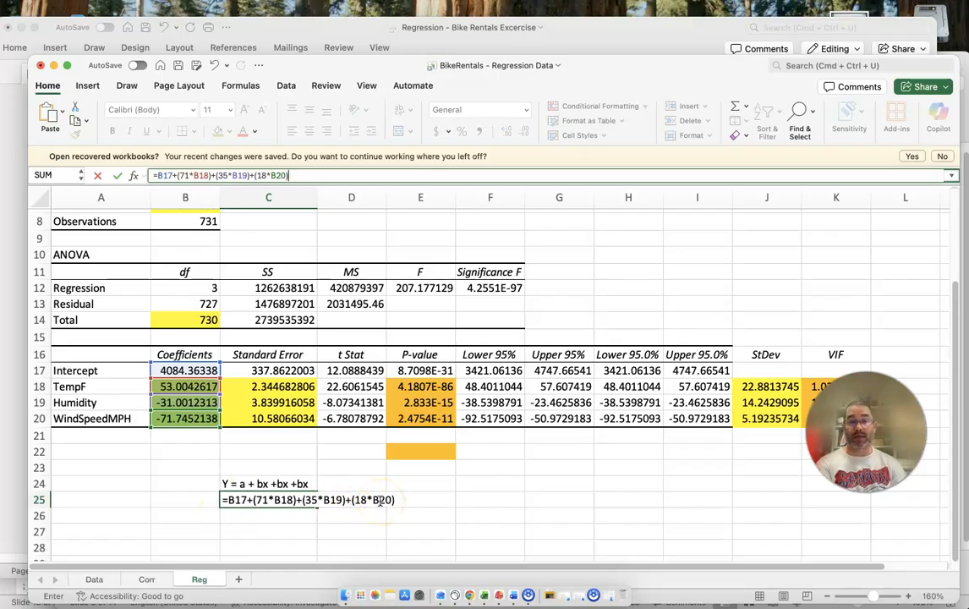
key(Return)
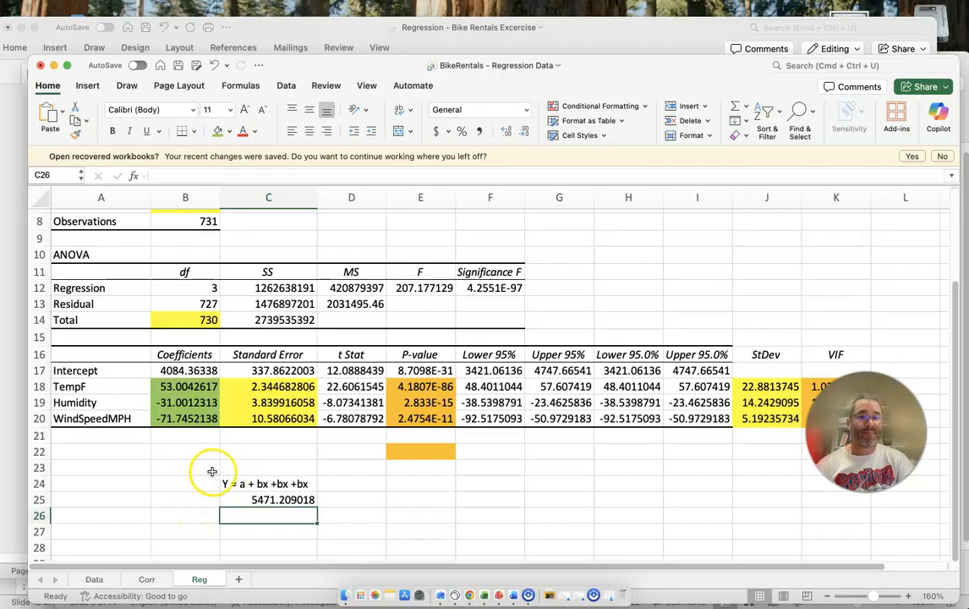
Check the predicted rentals in C25 and answer question 9 in Word with "Expected rentals tomorrow is 5471."
click(252, 500)
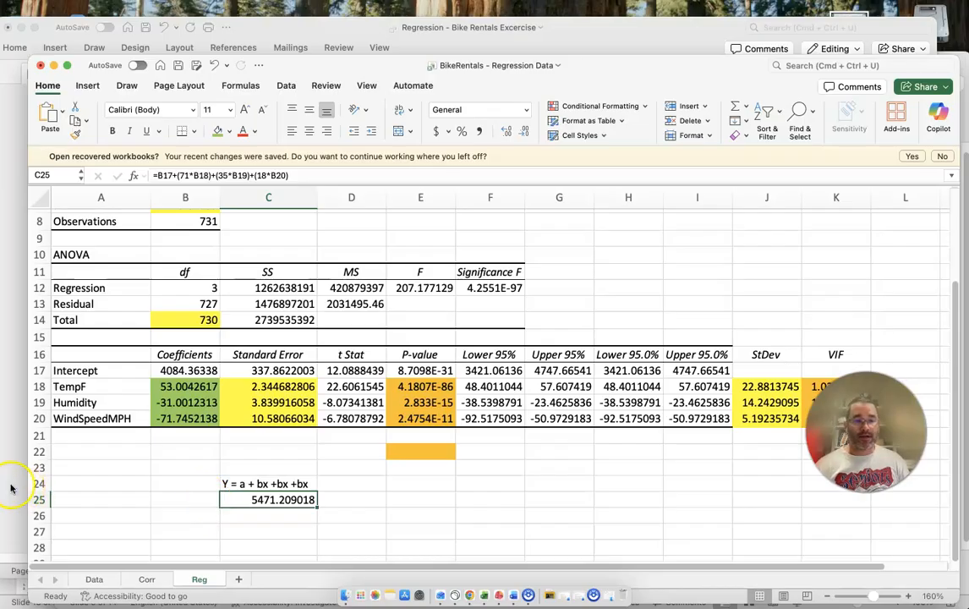
click(12, 438)
click(332, 344)
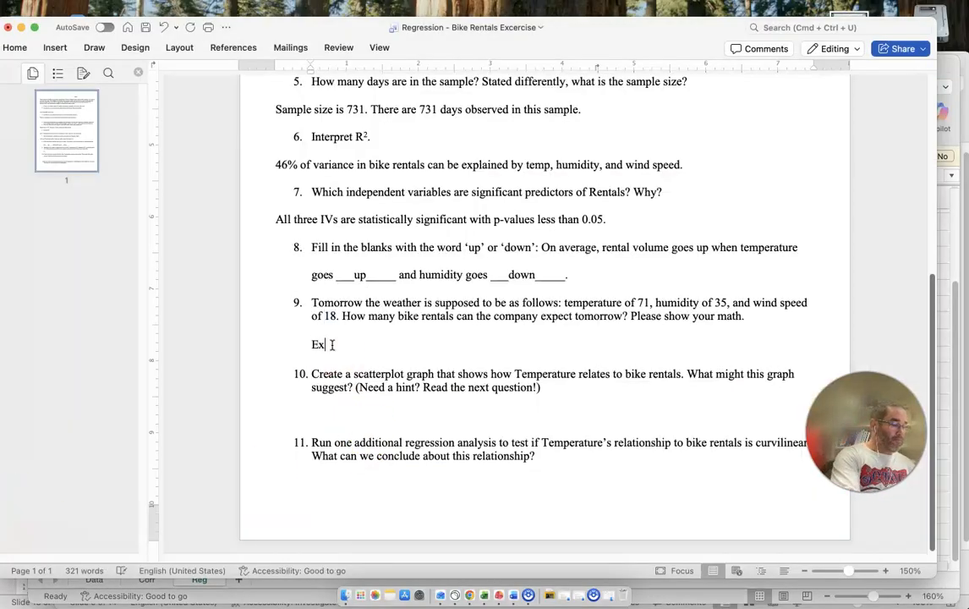
text(Expected rentals tomorrow is 5471.)
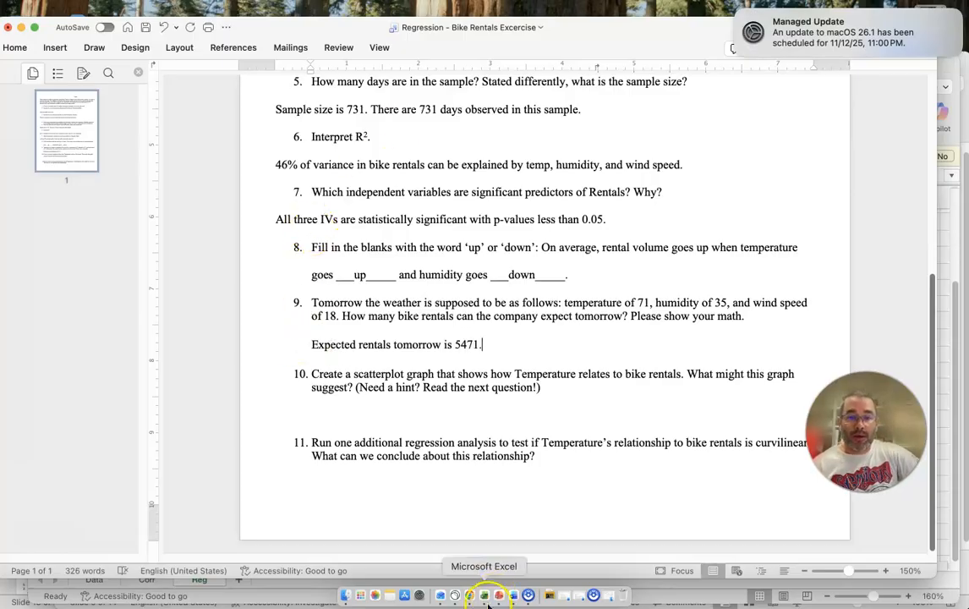
Switch to Excel and test a temperature of 5 in the C25 prediction formula
click(489, 595)
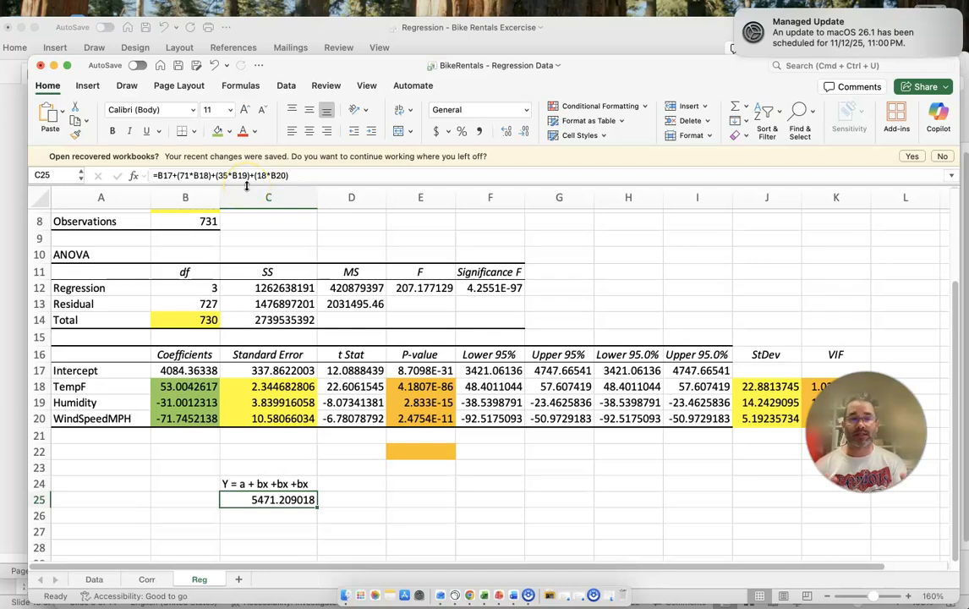
click(188, 175)
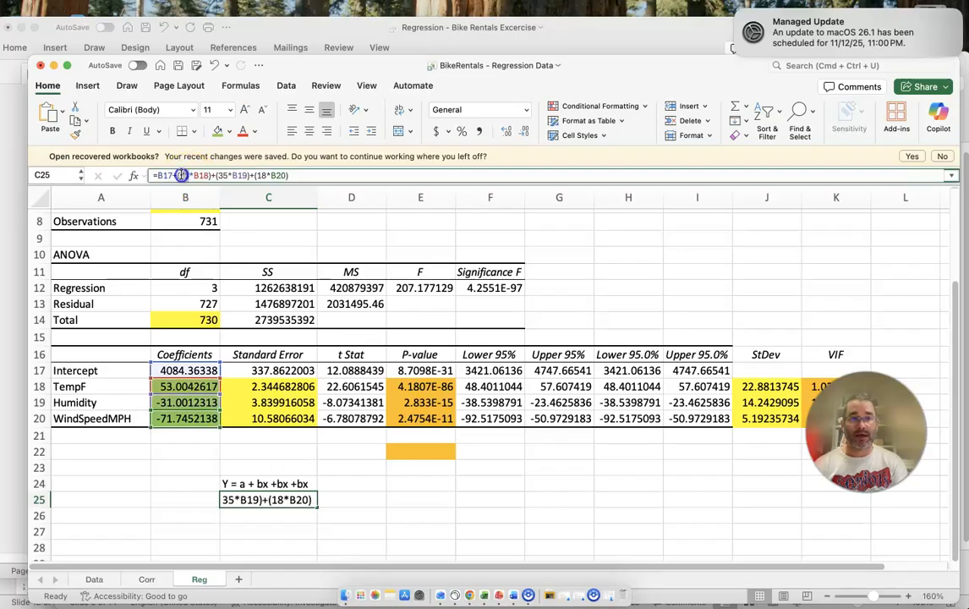
key(BackSpace)
text(17+()
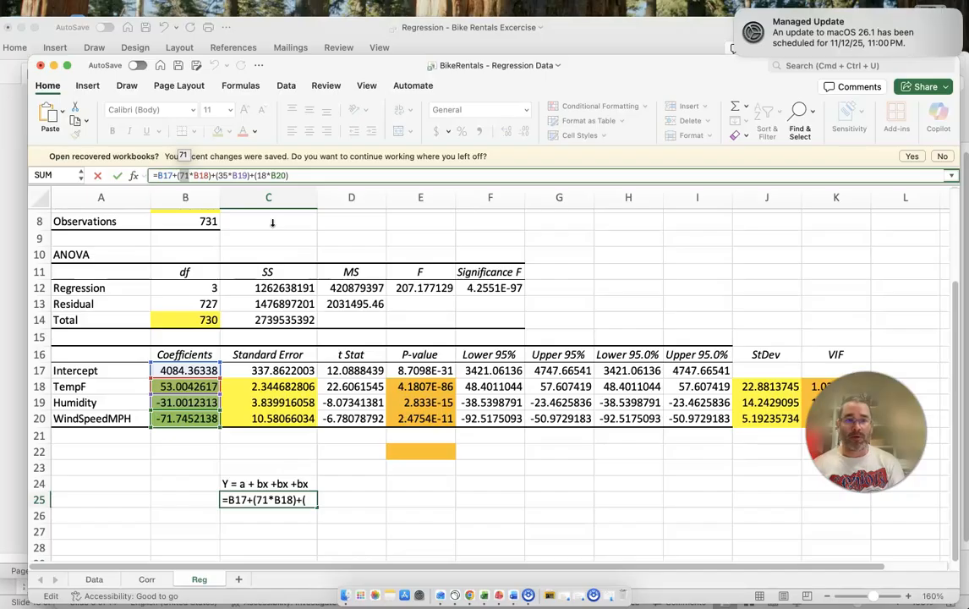
text(5)
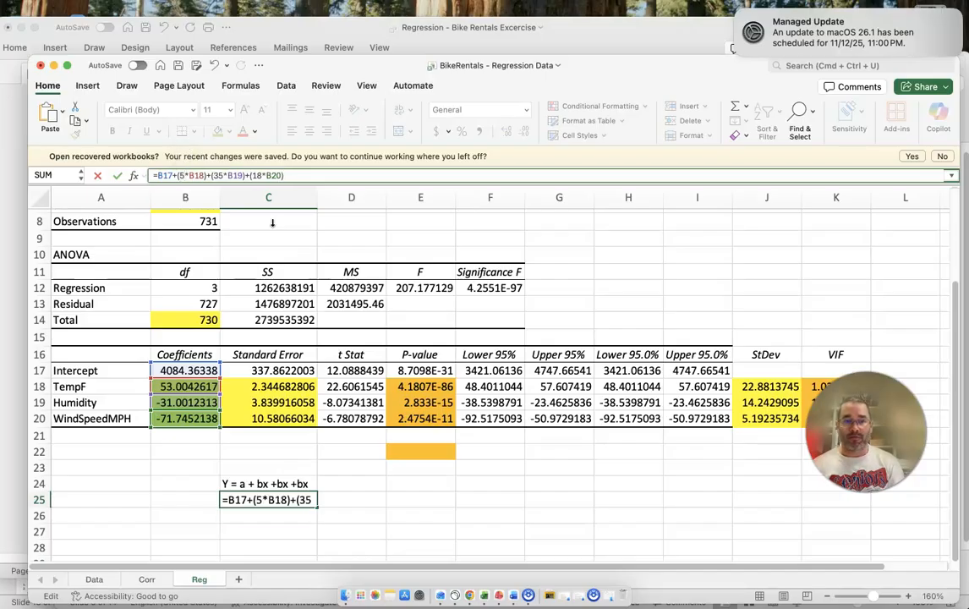
key(Return)
key(Up)
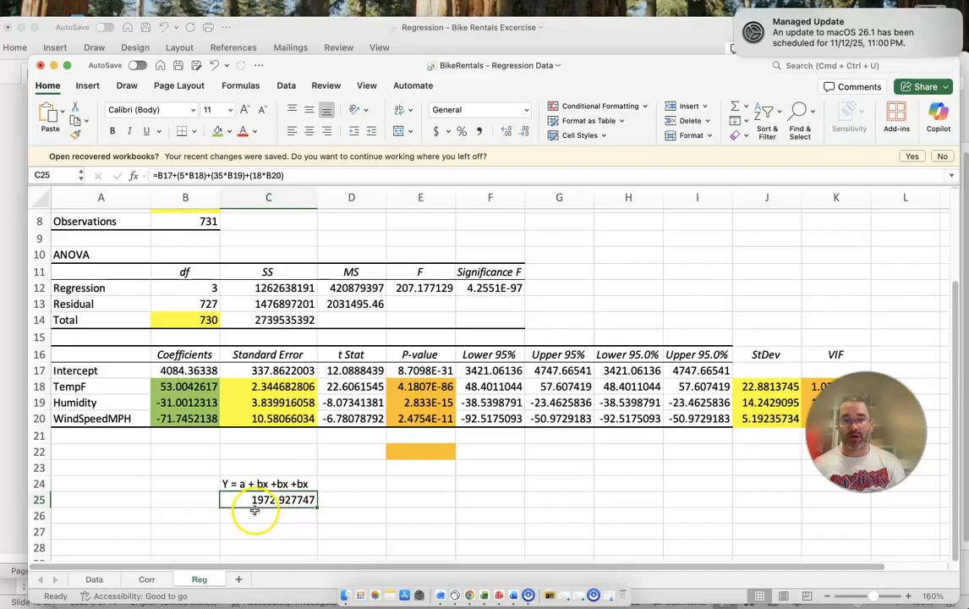
Test a temperature of 105 in the C25 prediction formula
click(180, 175)
text(10)
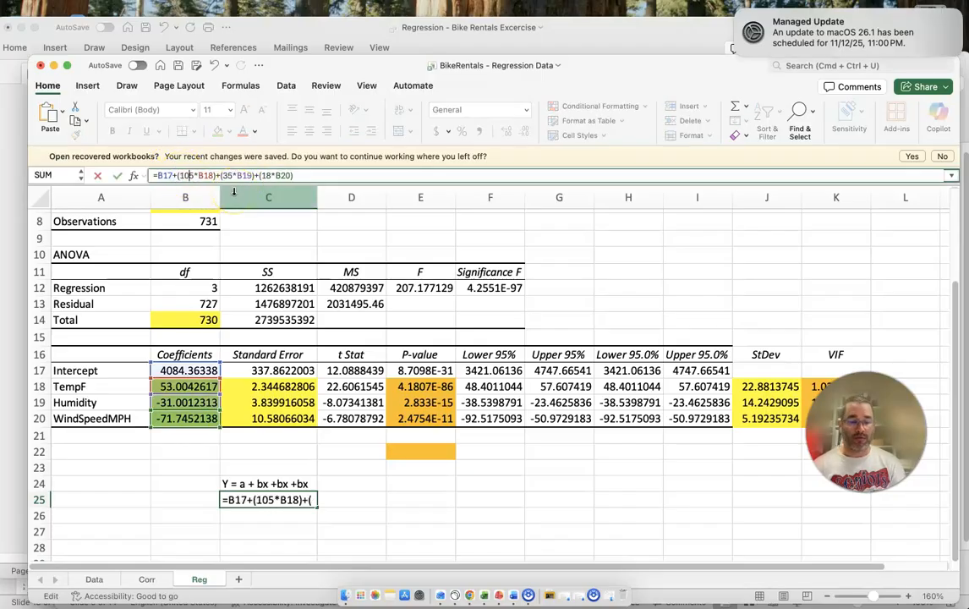
key(Return)
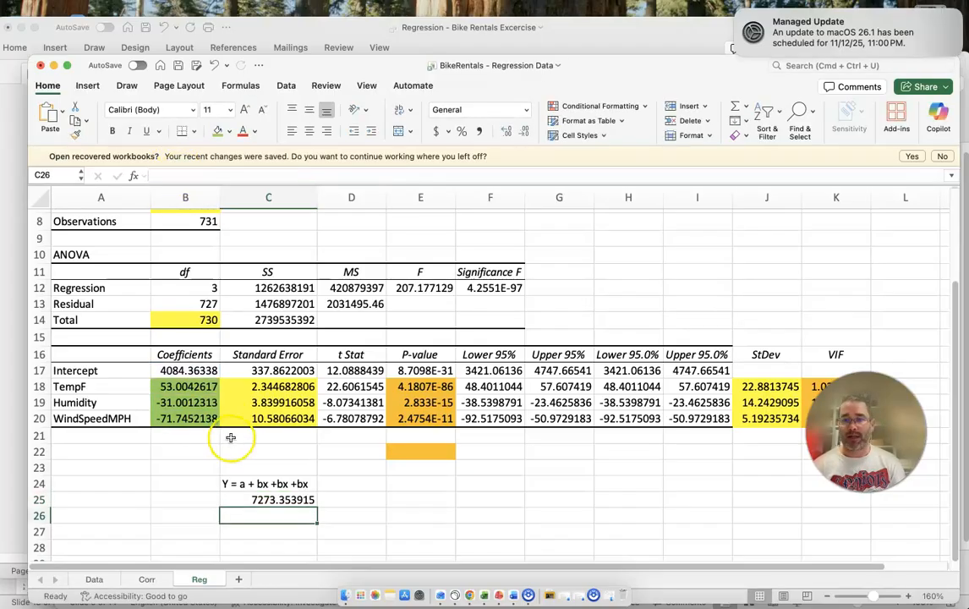
Test a temperature of 75 in the C25 prediction formula
click(254, 499)
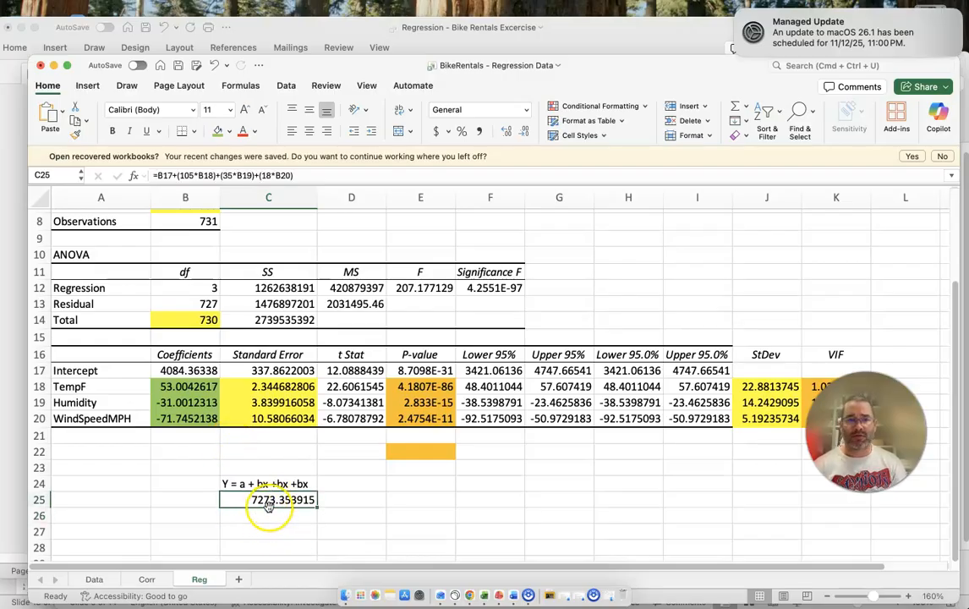
click(173, 175)
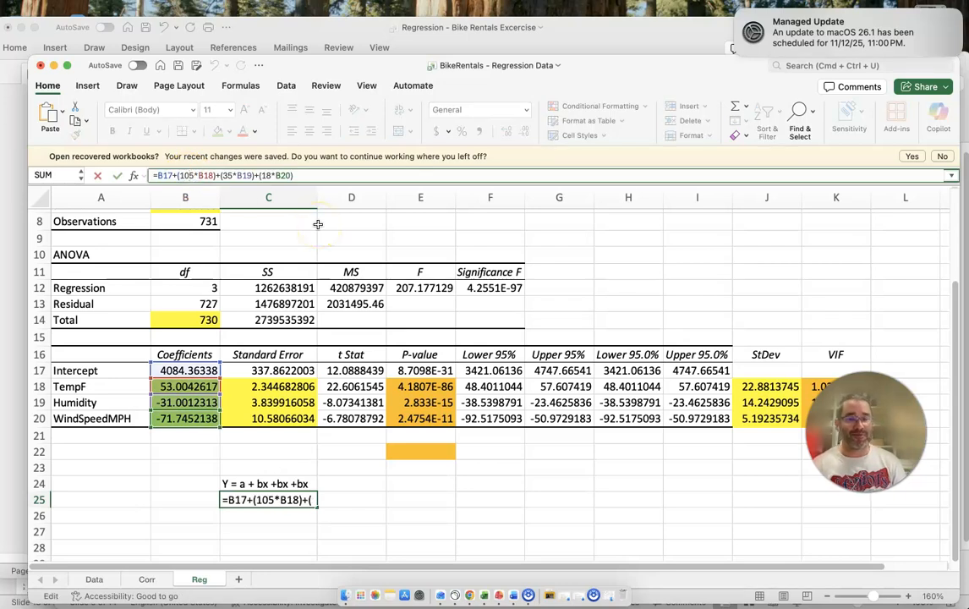
key(BackSpace)
key(BackSpace)
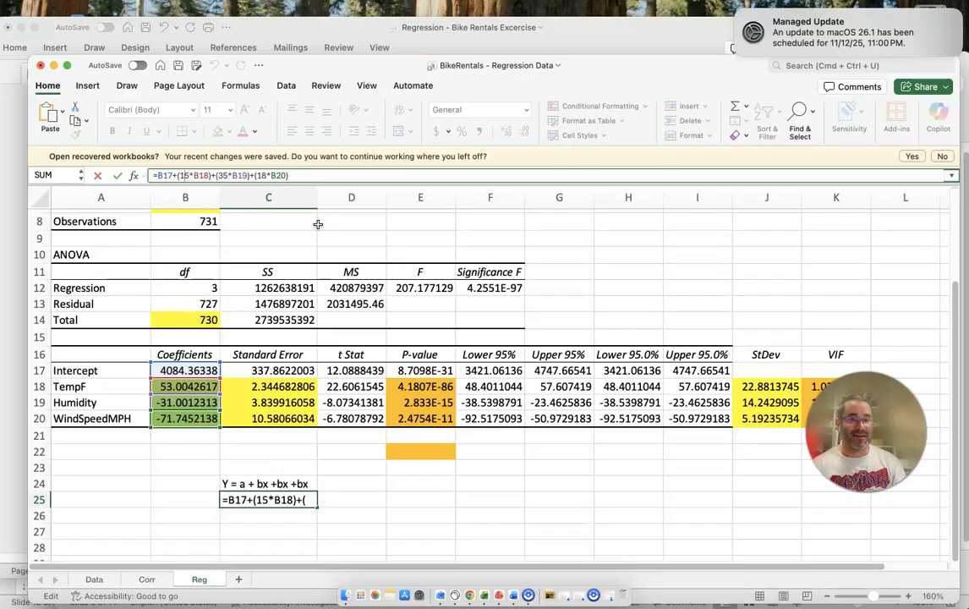
text(7)
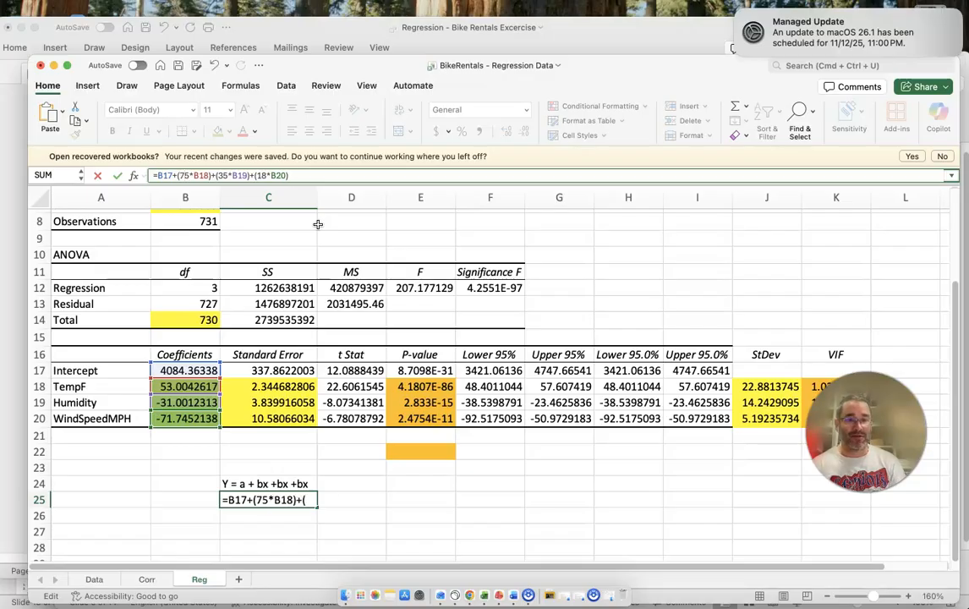
key(Return)
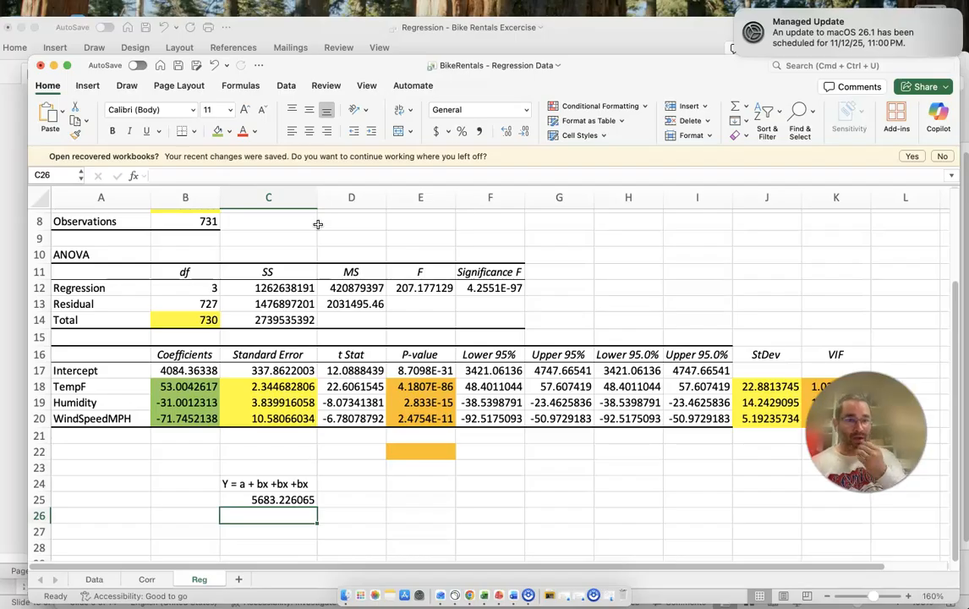
Set the temperature in the C25 prediction formula back to 71
click(273, 500)
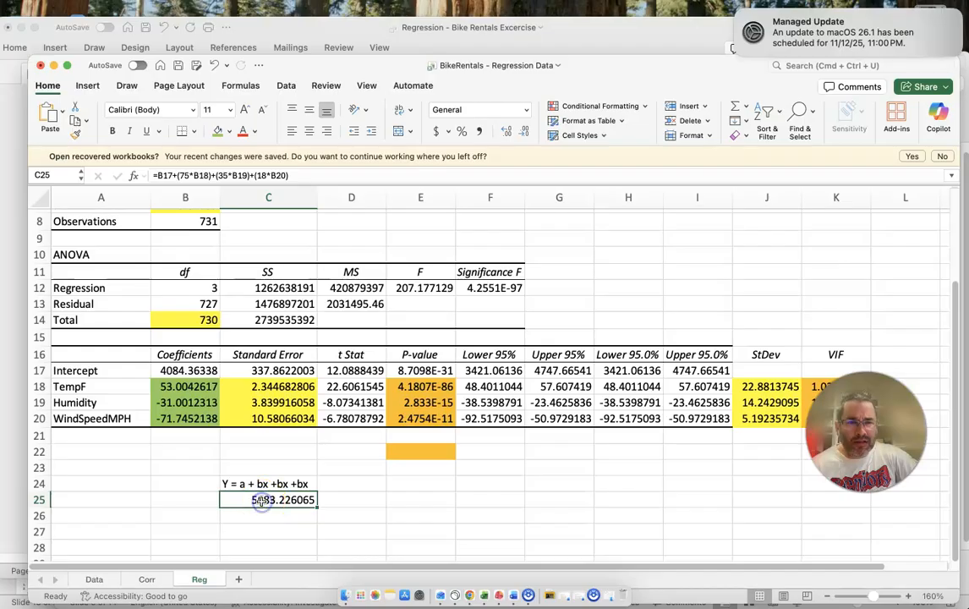
click(191, 175)
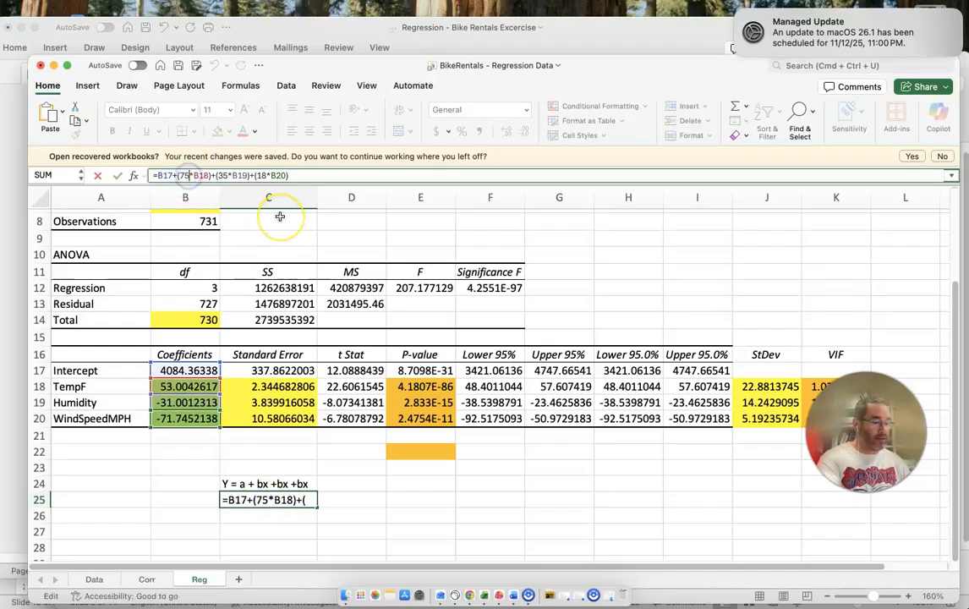
key(BackSpace)
text(1)
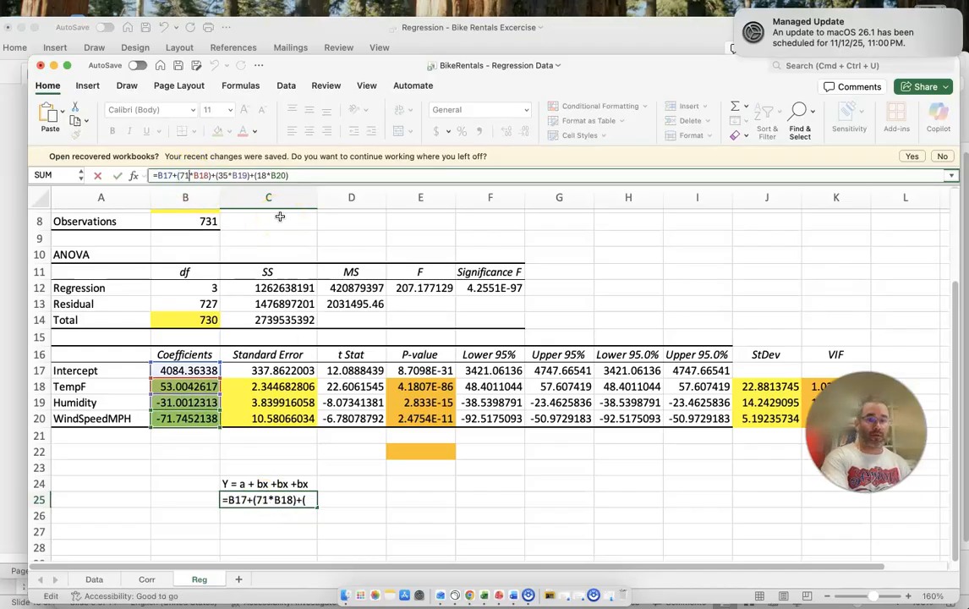
key(Return)
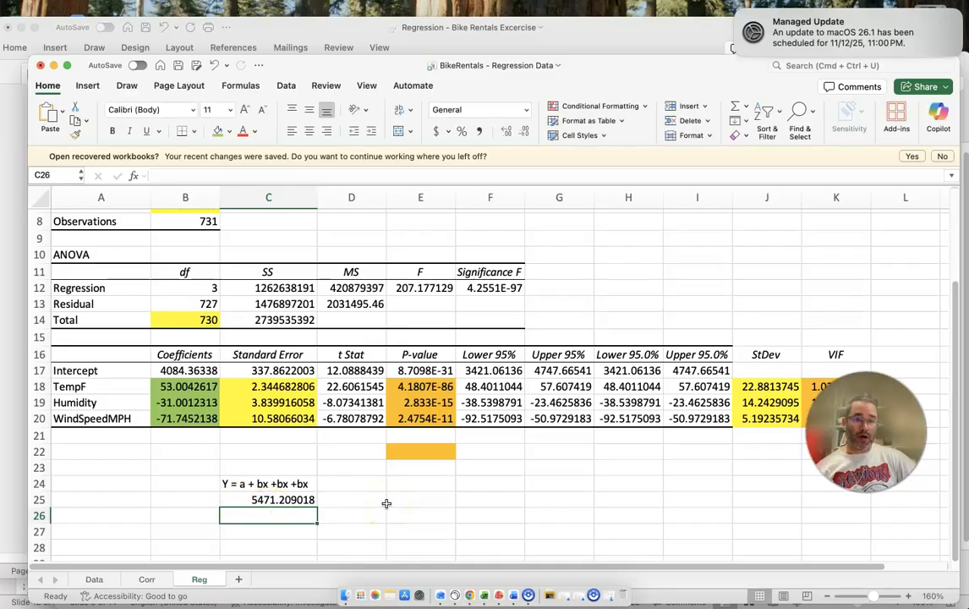
Read question 10's scatterplot task in Word and go to the first rows of the Data sheet in Excel
click(226, 27)
click(344, 380)
drag(313, 374, 649, 373)
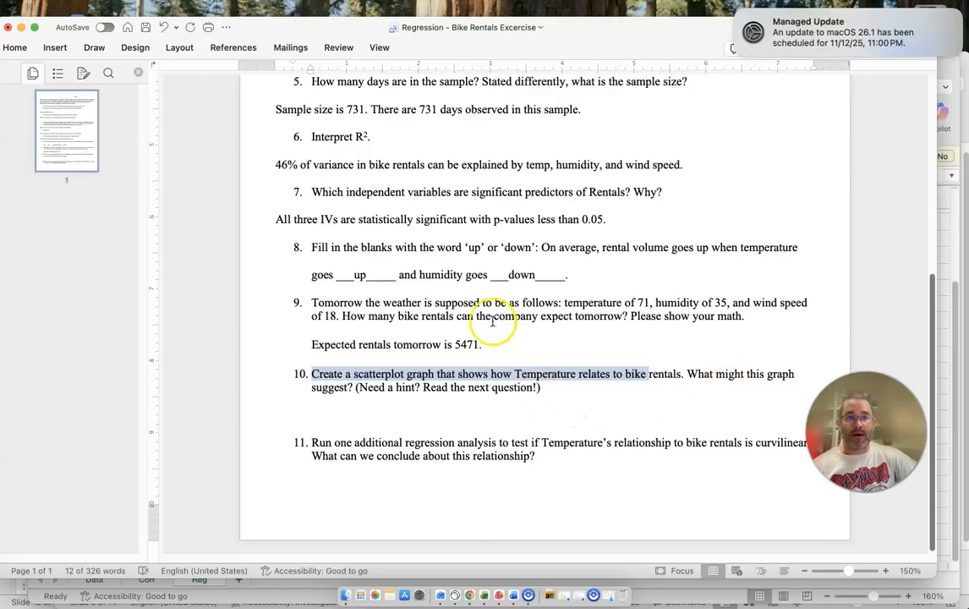
click(483, 595)
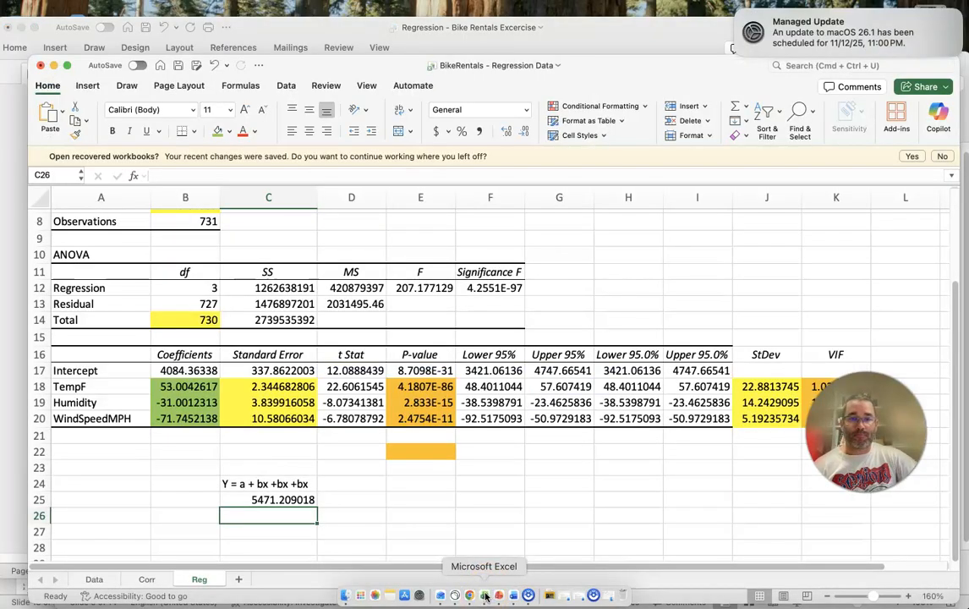
click(94, 580)
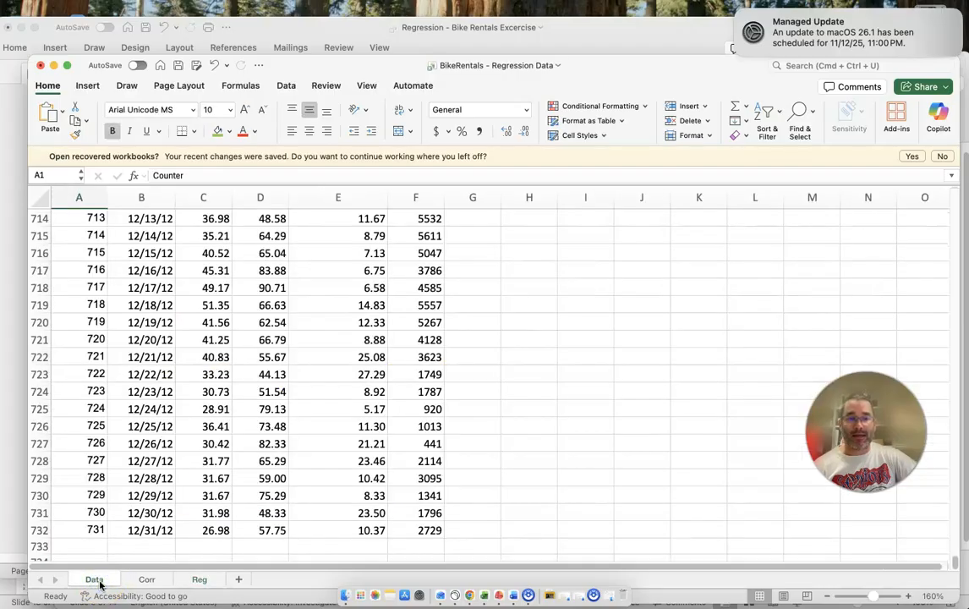
scroll(469, 387, up, 20)
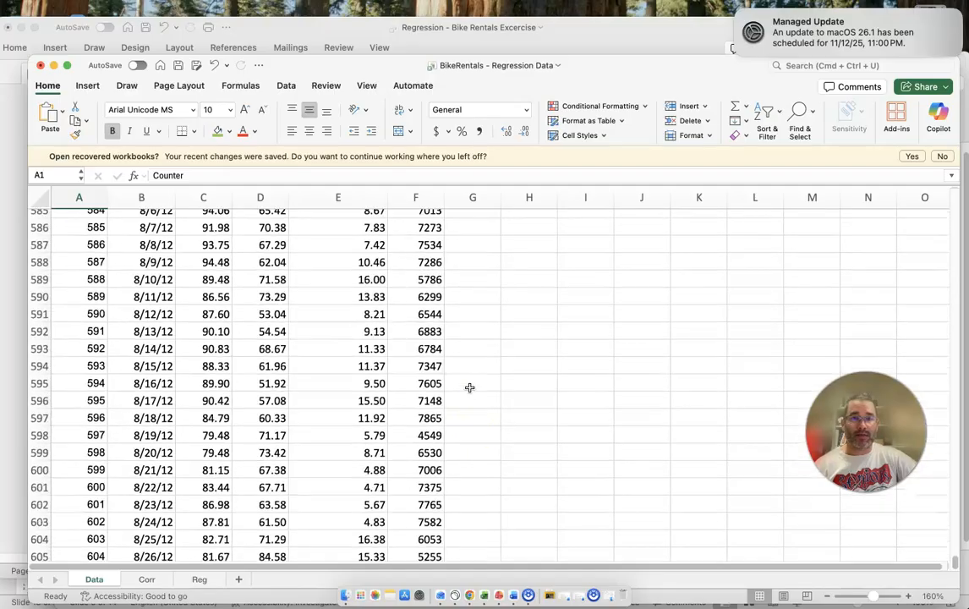
scroll(469, 387, up, 20)
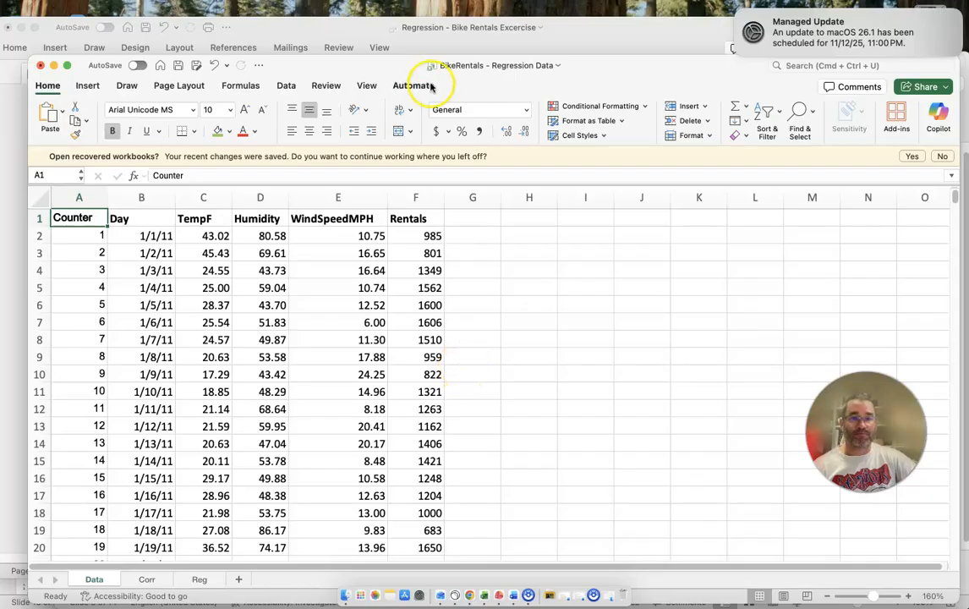
Check in Word's question 10 which two variables the scatterplot must relate
click(342, 33)
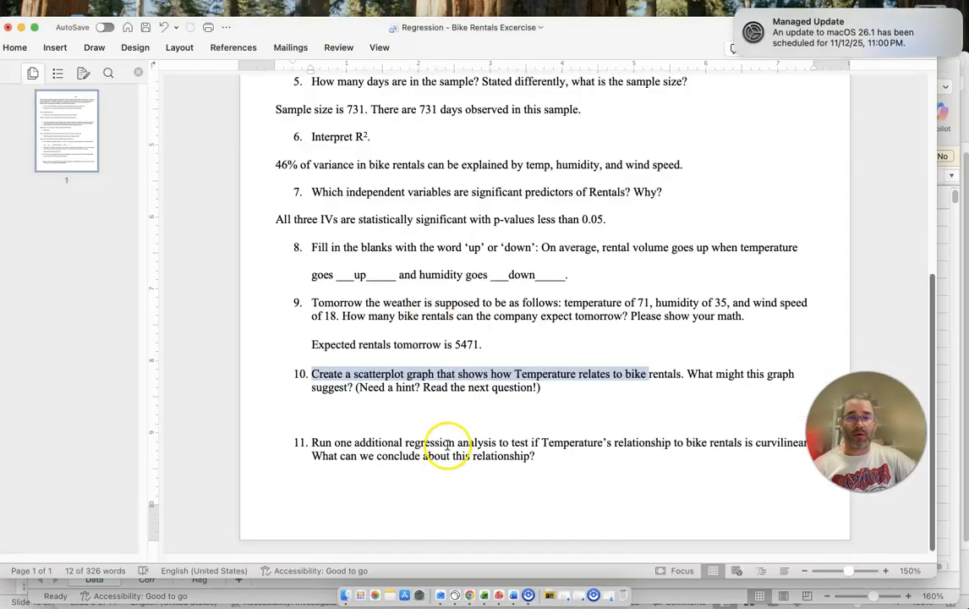
click(567, 372)
drag(515, 373, 580, 377)
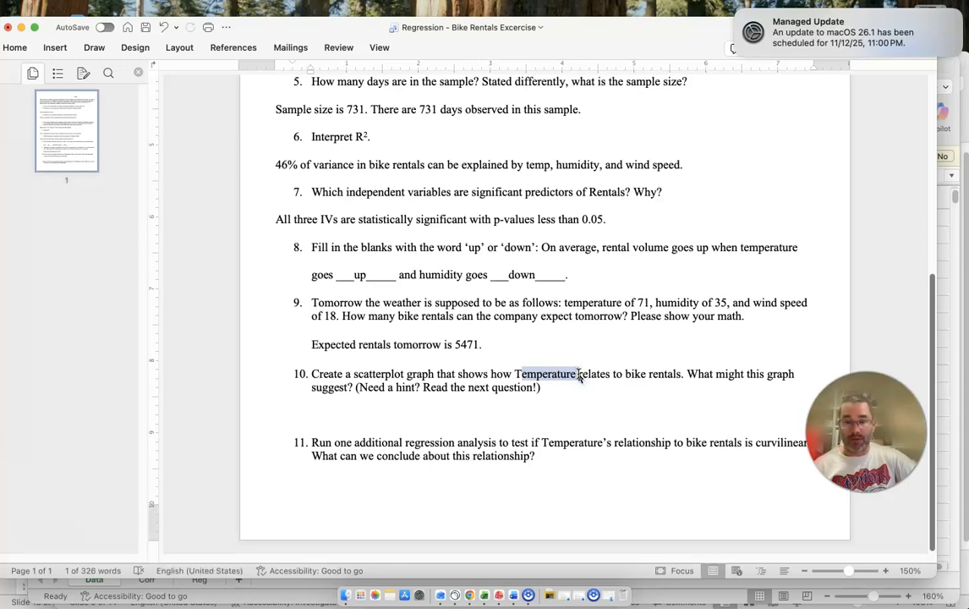
click(537, 374)
click(649, 377)
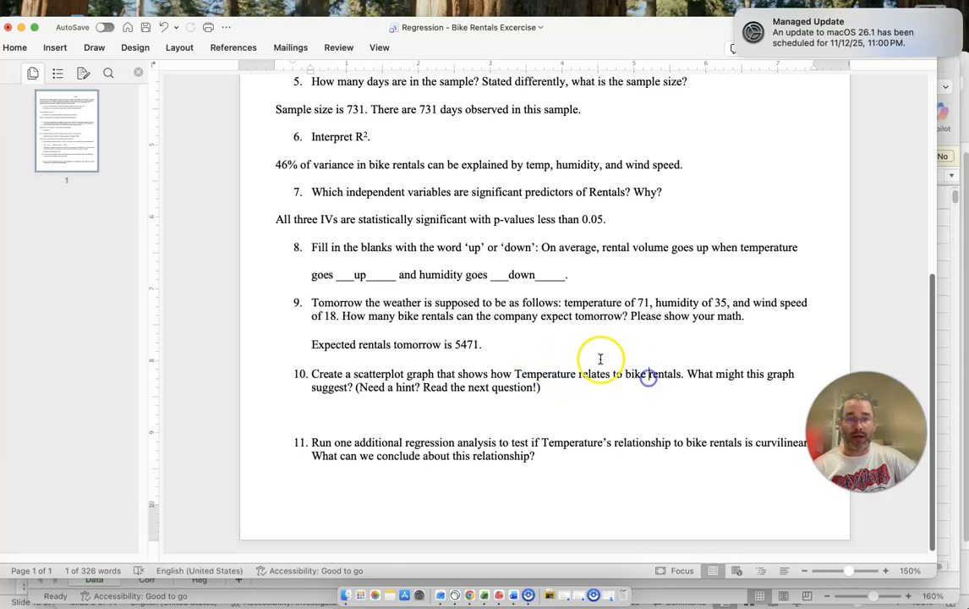
Switch to Excel and create a copy of the Data sheet placed at the end of the workbook
click(485, 596)
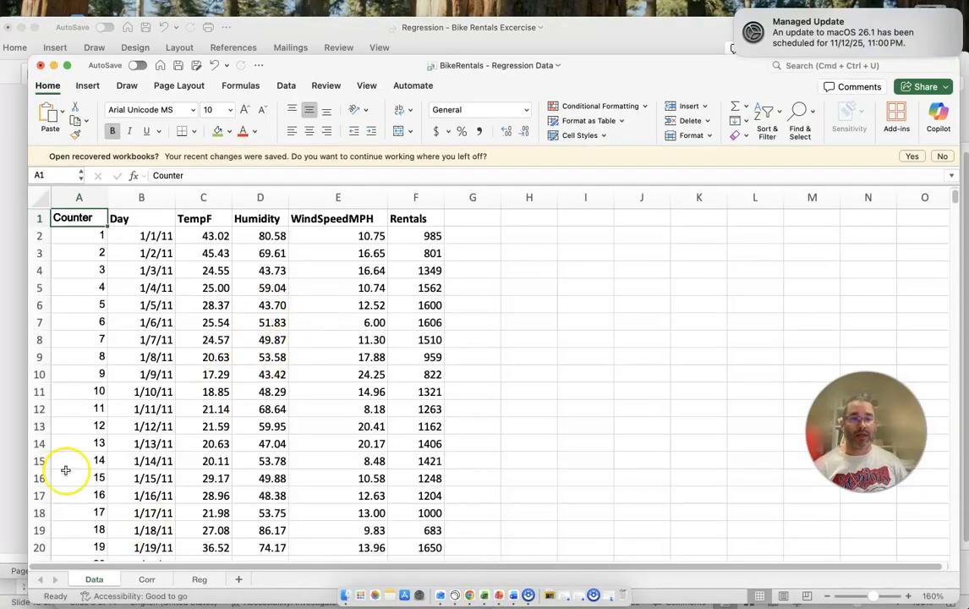
right_click(94, 579)
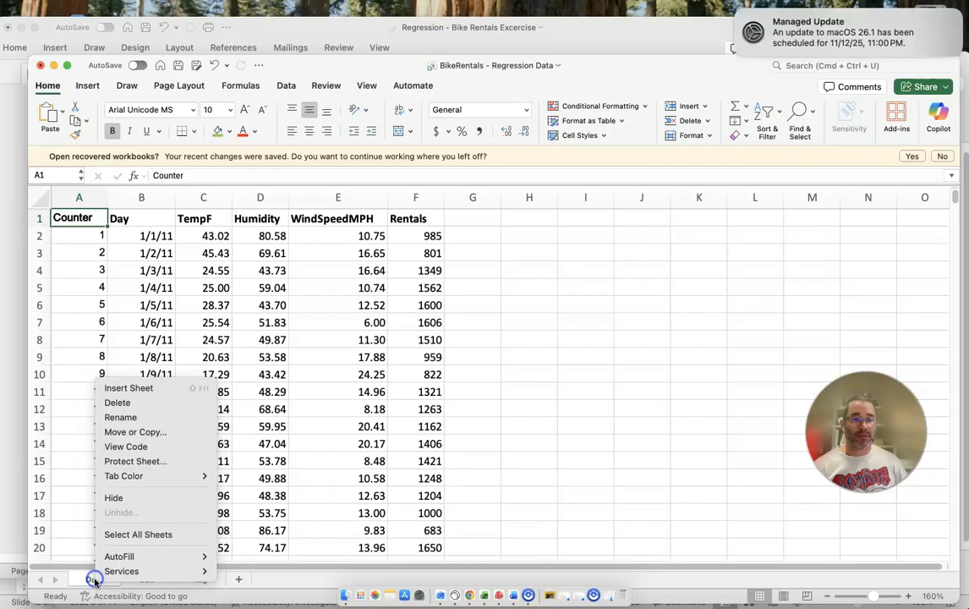
click(155, 432)
click(145, 443)
click(99, 506)
click(232, 528)
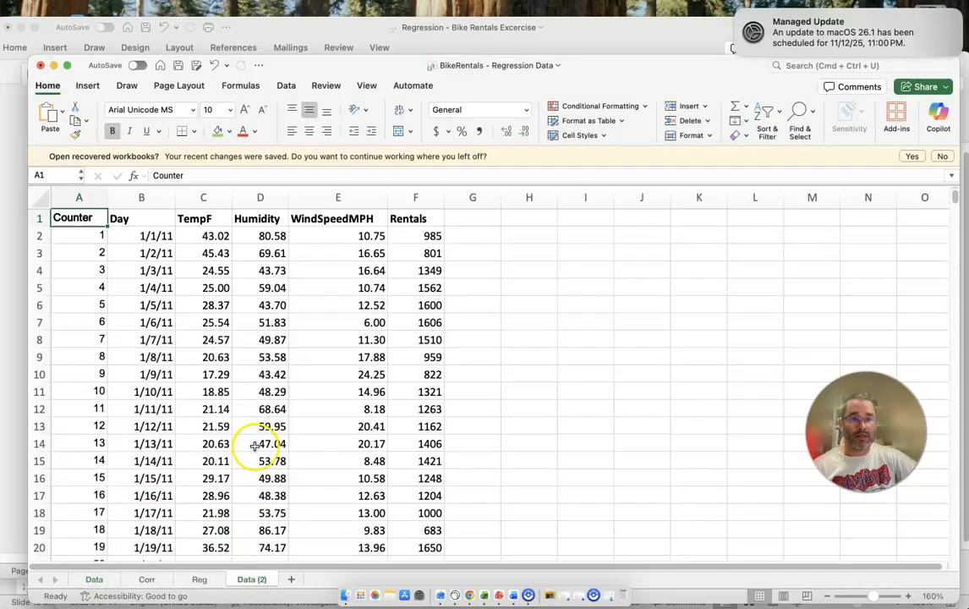
Delete the Humidity and WindSpeedMPH columns from the copied data sheet
drag(320, 197, 270, 197)
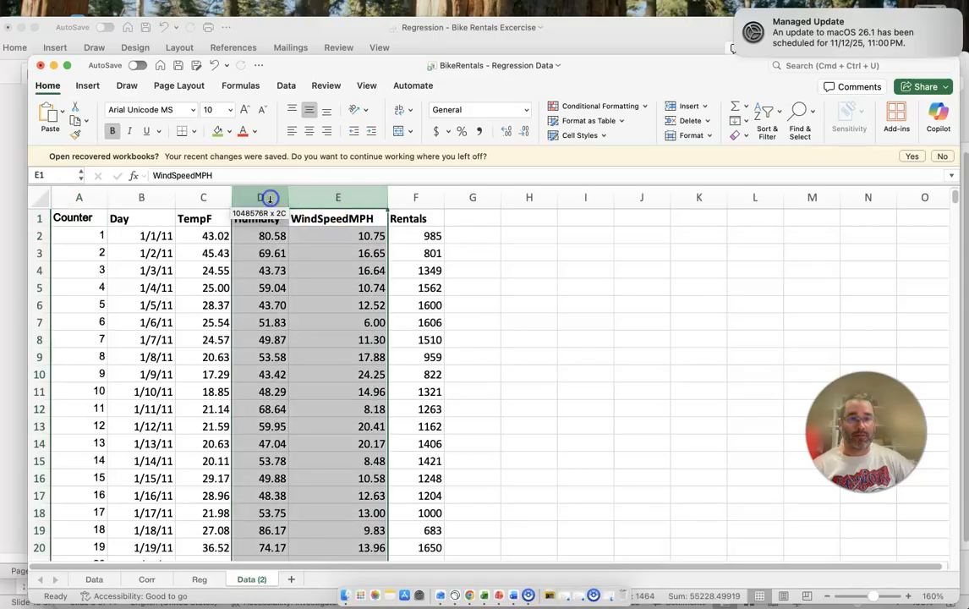
right_click(317, 199)
click(309, 257)
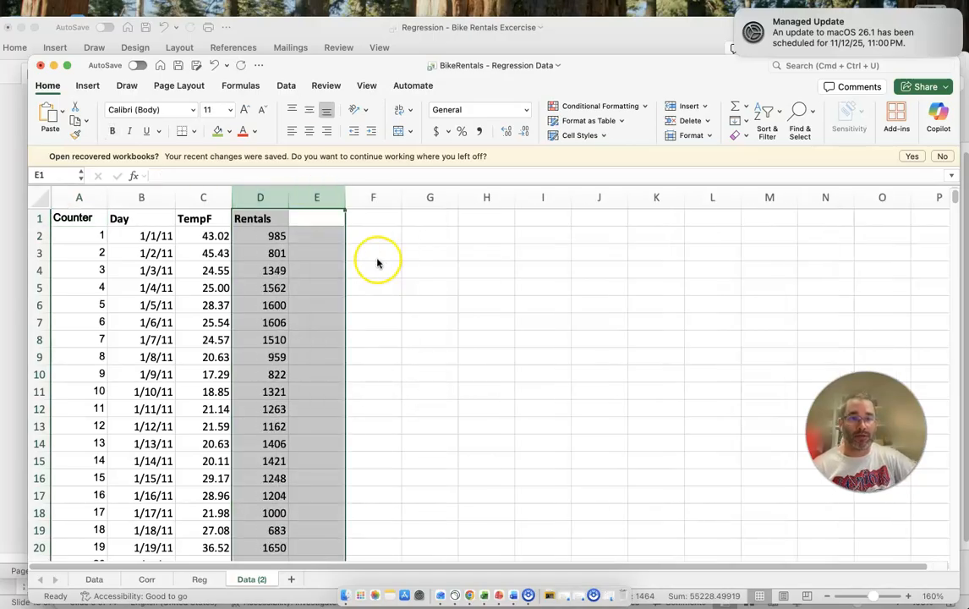
click(377, 261)
Try a scatter chart with only the TempF header cell selected, and delete the chart
click(203, 218)
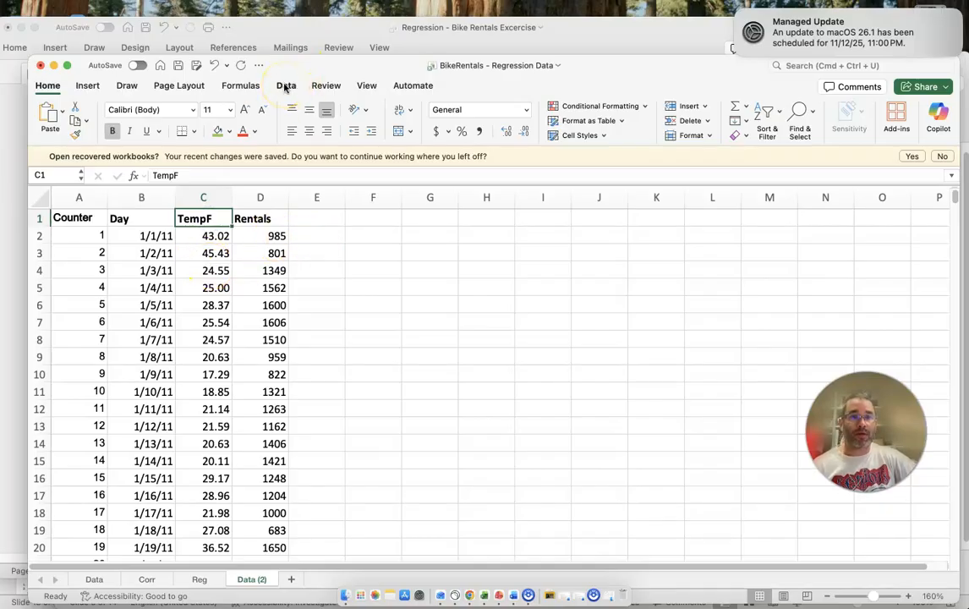
click(87, 86)
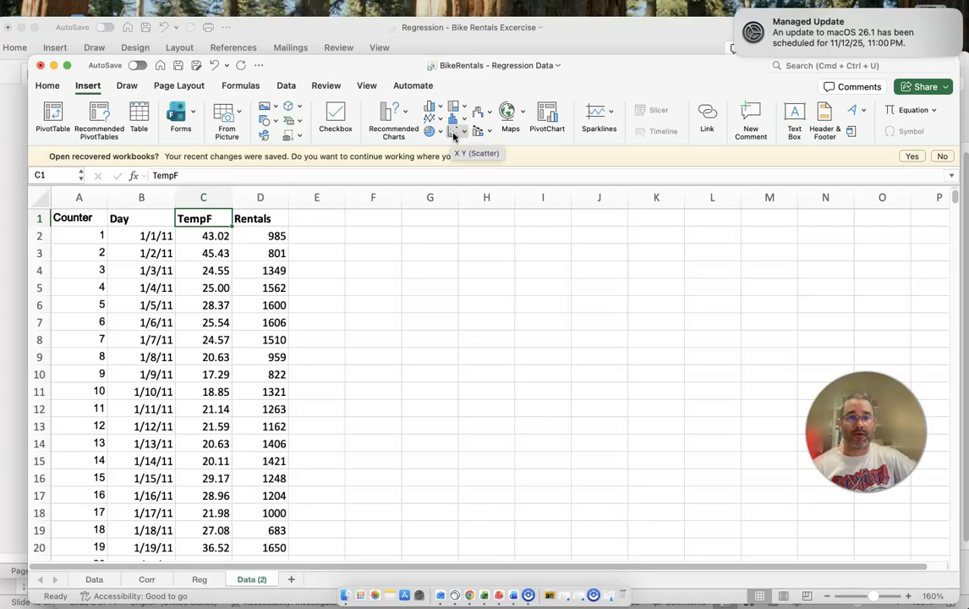
click(464, 132)
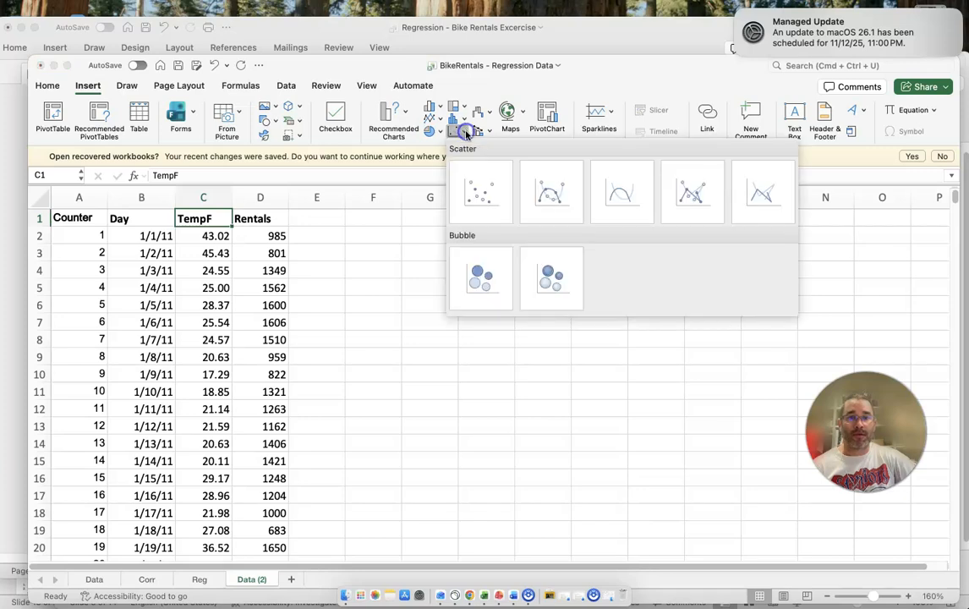
click(484, 195)
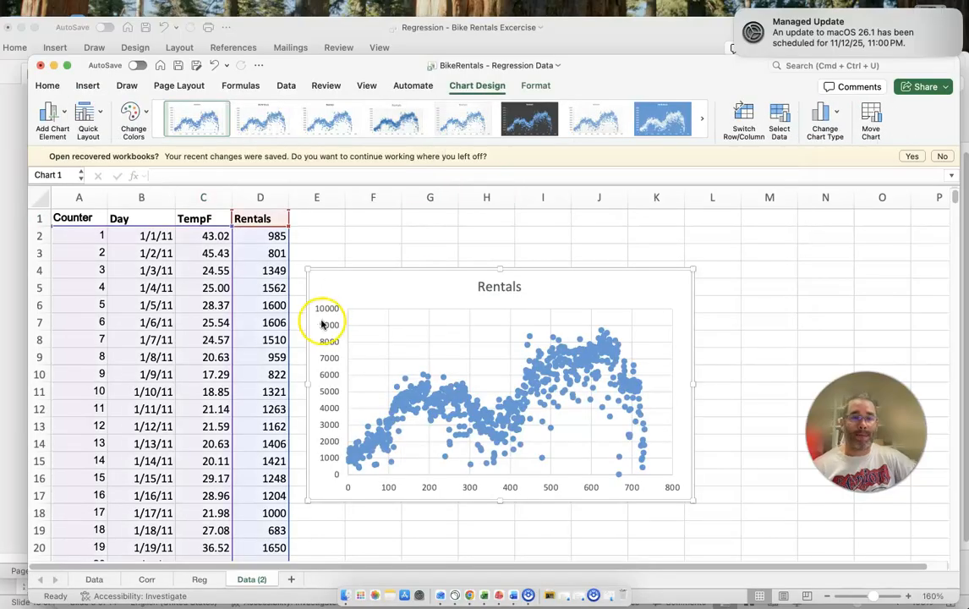
drag(417, 269, 418, 269)
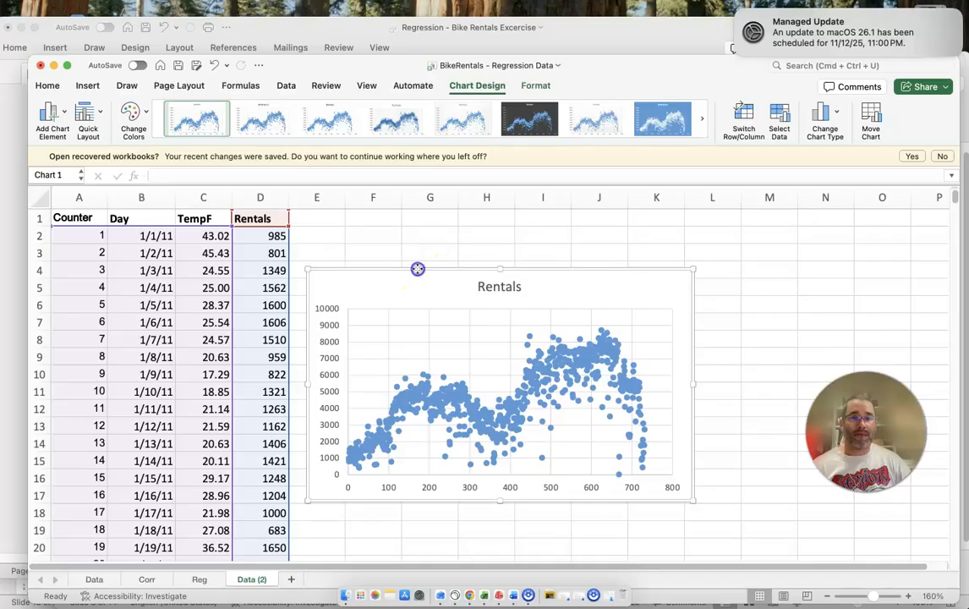
key(Delete)
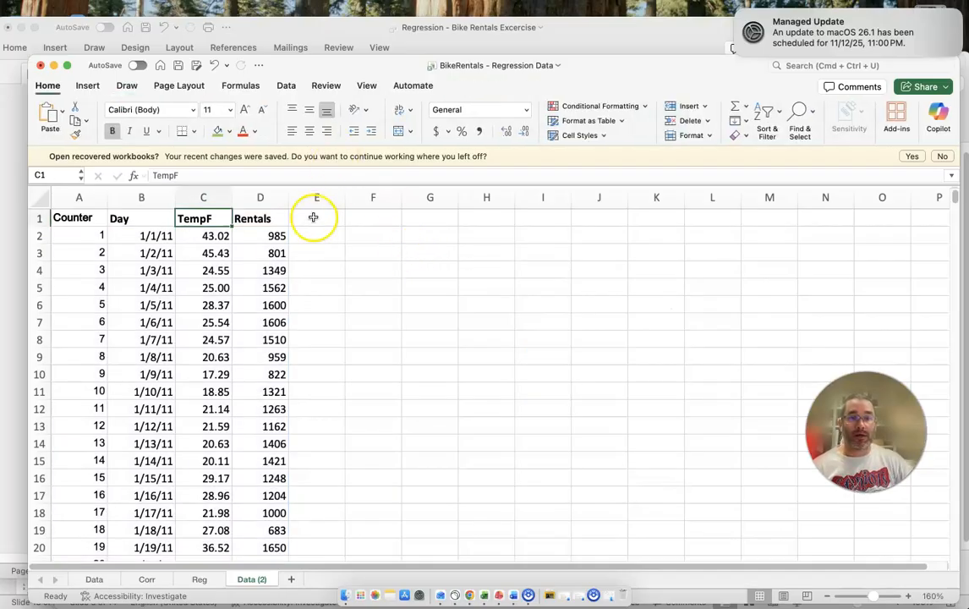
Insert a markers-only scatter chart from the TempF and Rentals columns of the Data (2) sheet
click(266, 198)
drag(266, 198, 205, 197)
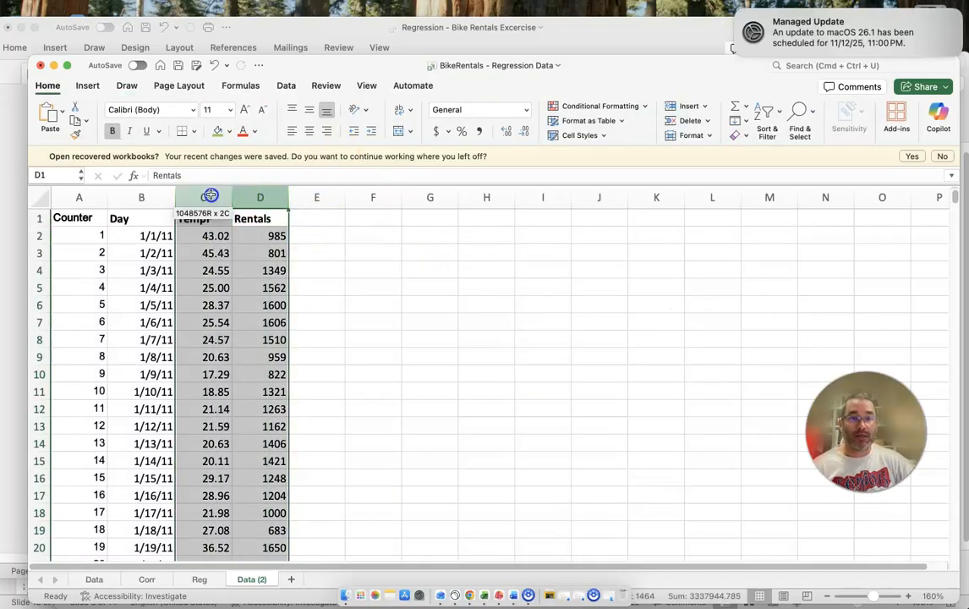
click(88, 86)
click(454, 131)
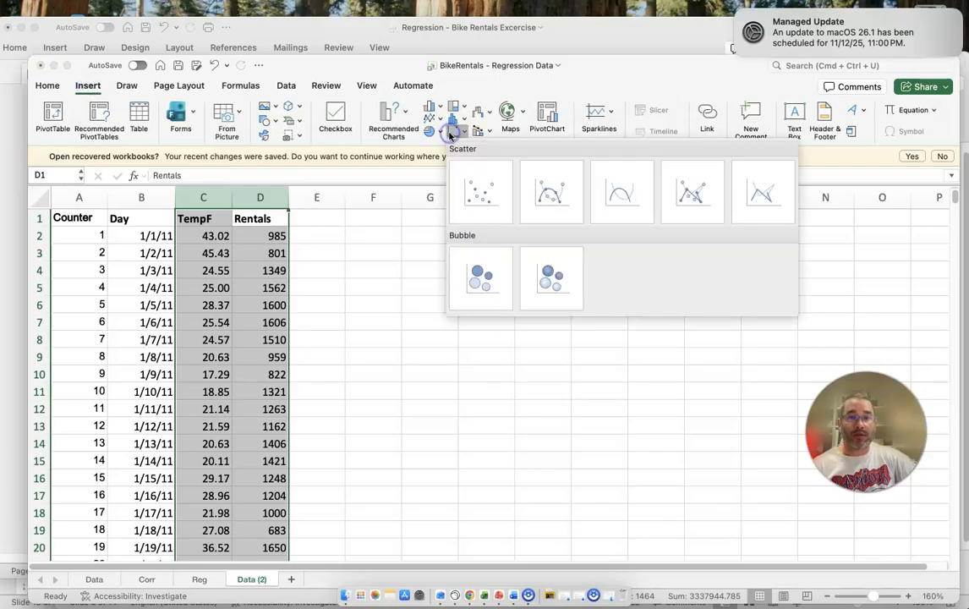
click(482, 195)
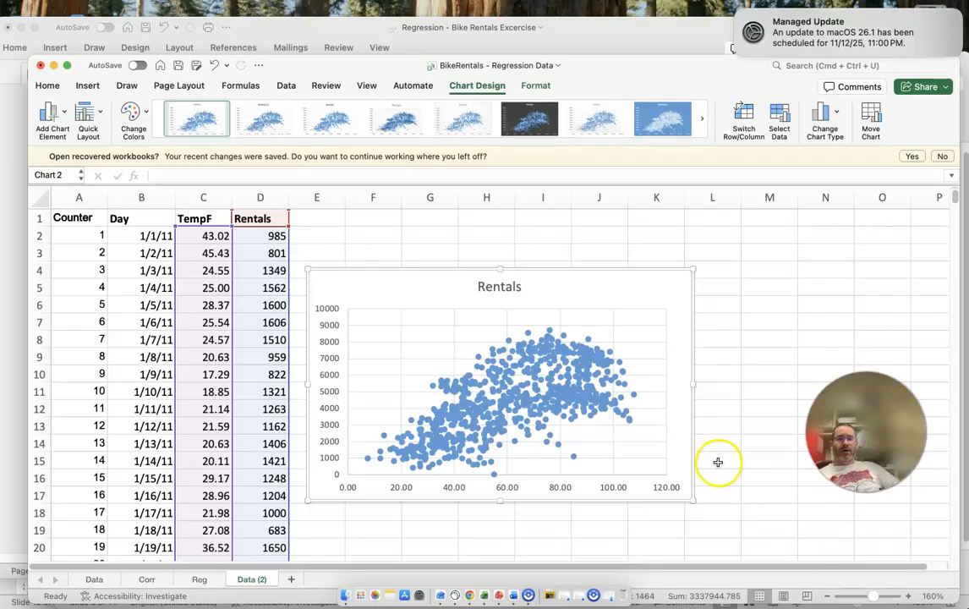
Add a linear trendline to the Rentals scatter chart
mouse_move(572, 384)
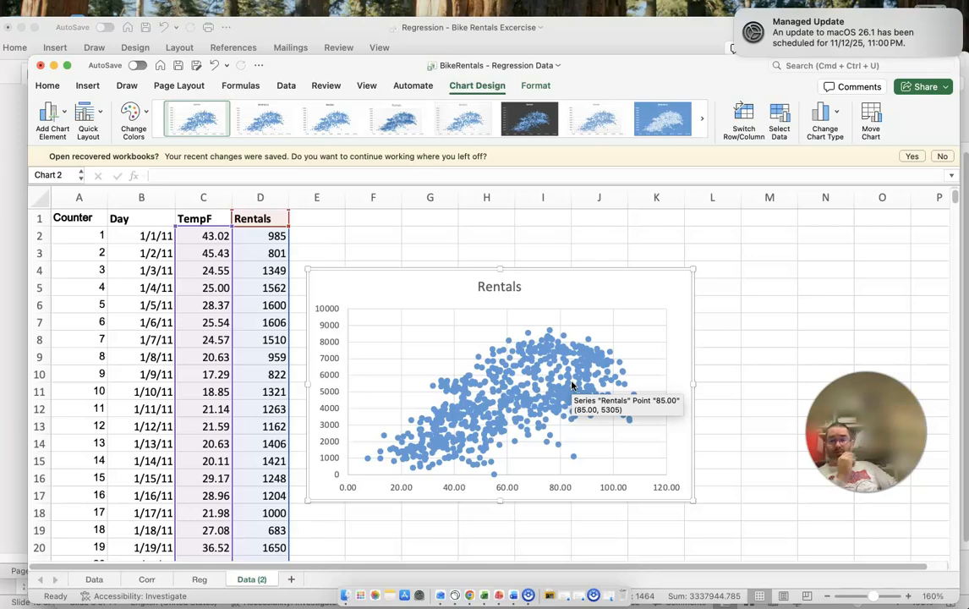
click(52, 86)
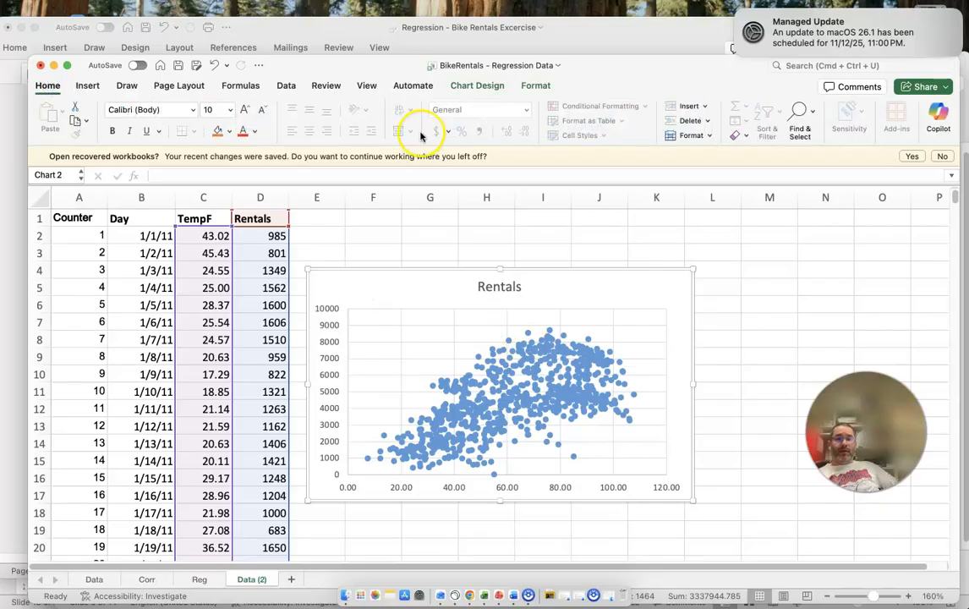
click(477, 85)
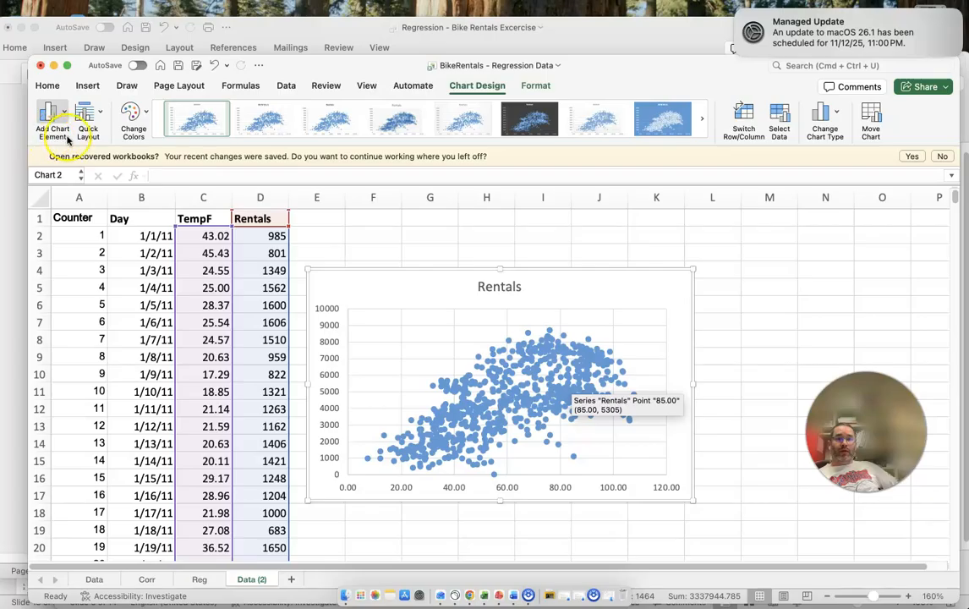
click(53, 114)
mouse_move(143, 283)
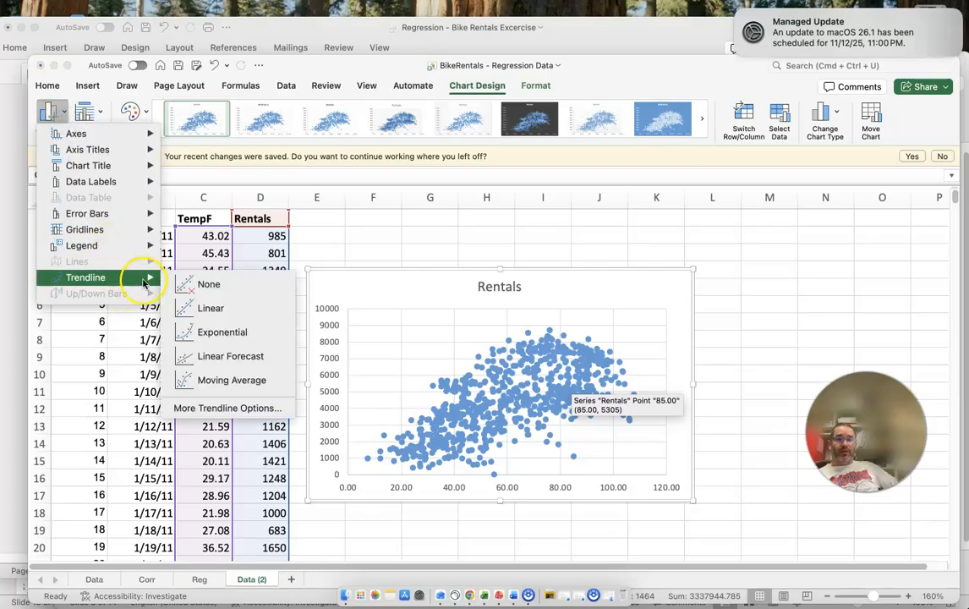
click(207, 307)
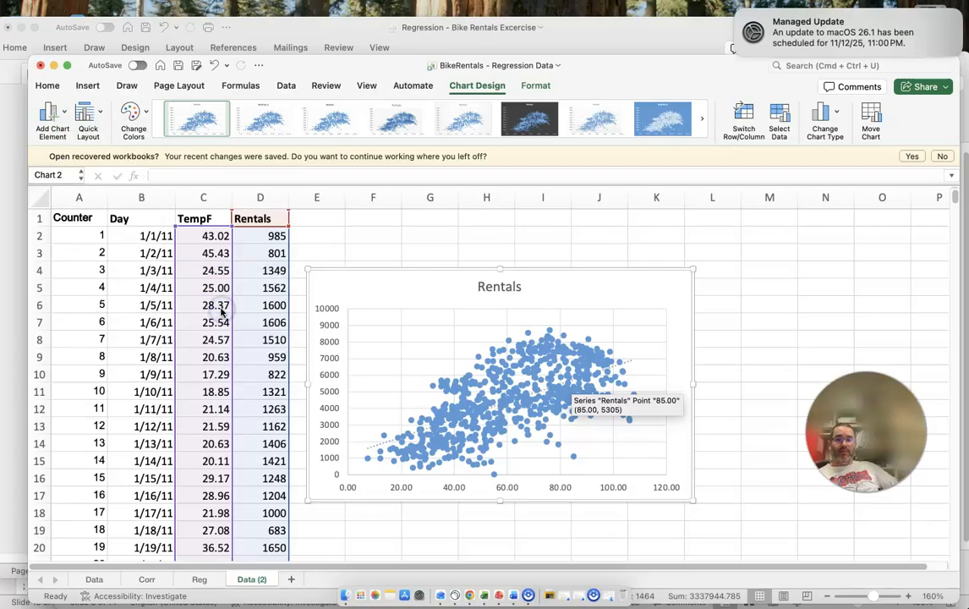
Open the formatting options of the chart's trendline and set its line color to orange
click(628, 364)
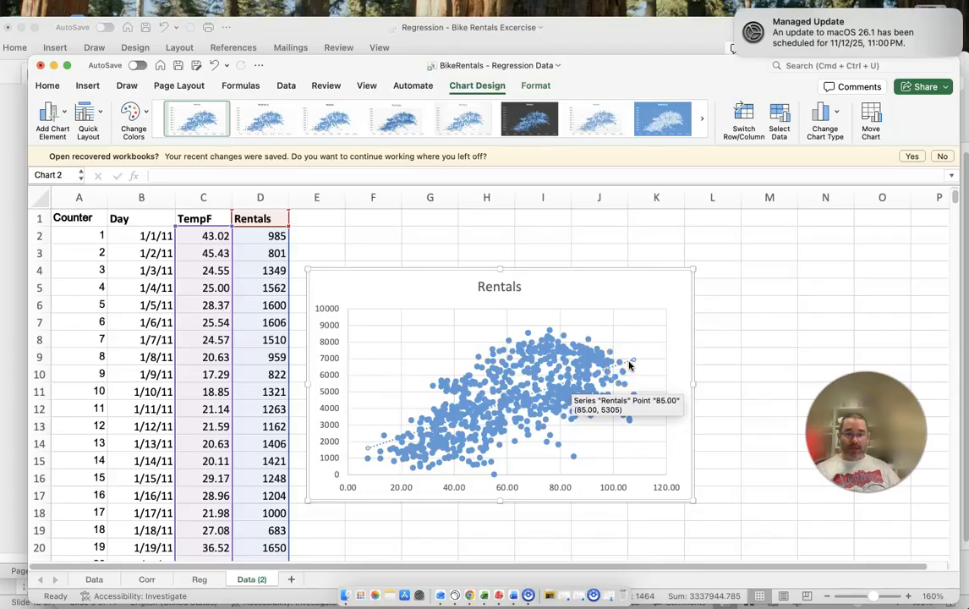
click(628, 364)
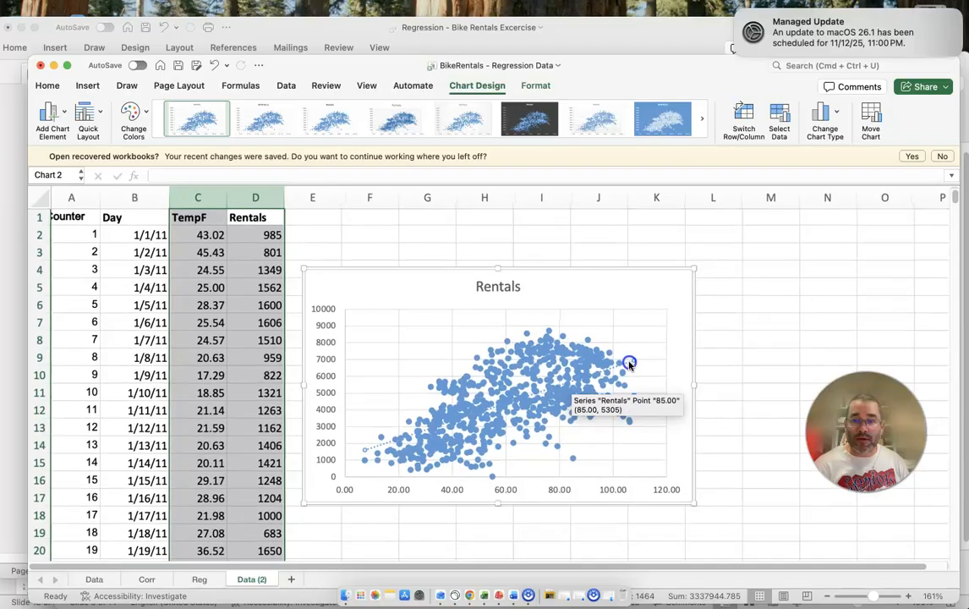
scroll(628, 364, up, 1)
double_click(635, 366)
click(856, 299)
click(779, 228)
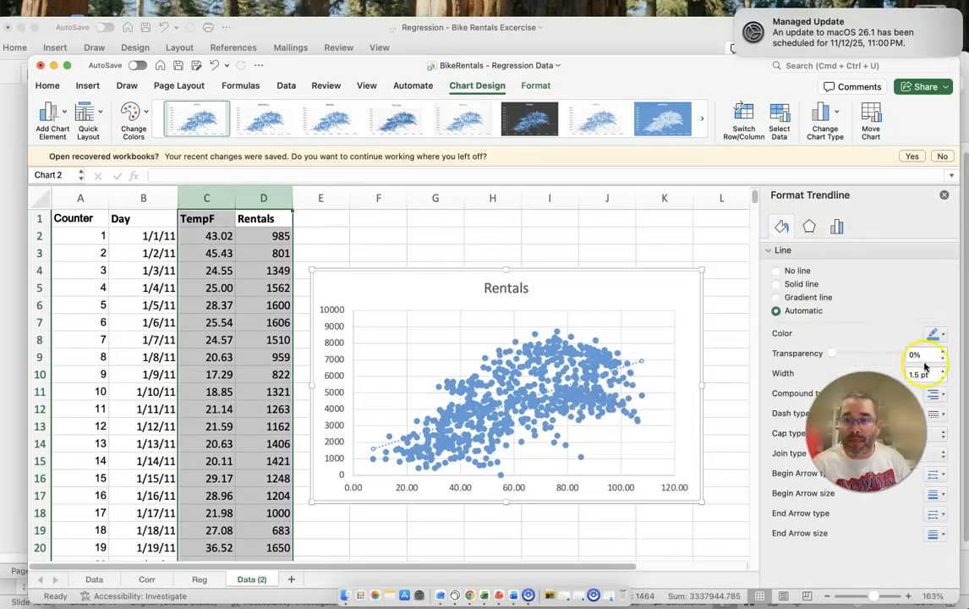
click(933, 336)
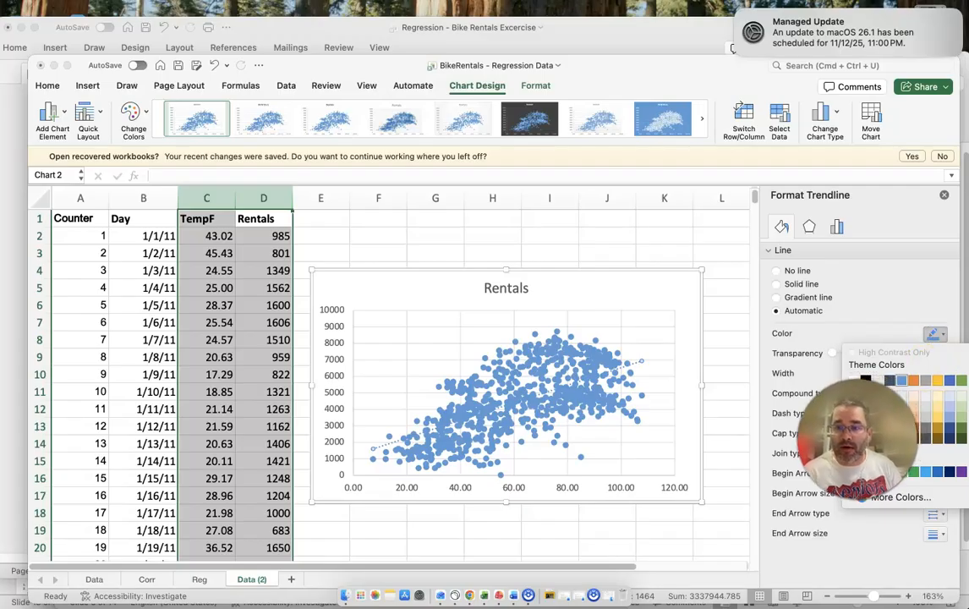
click(911, 381)
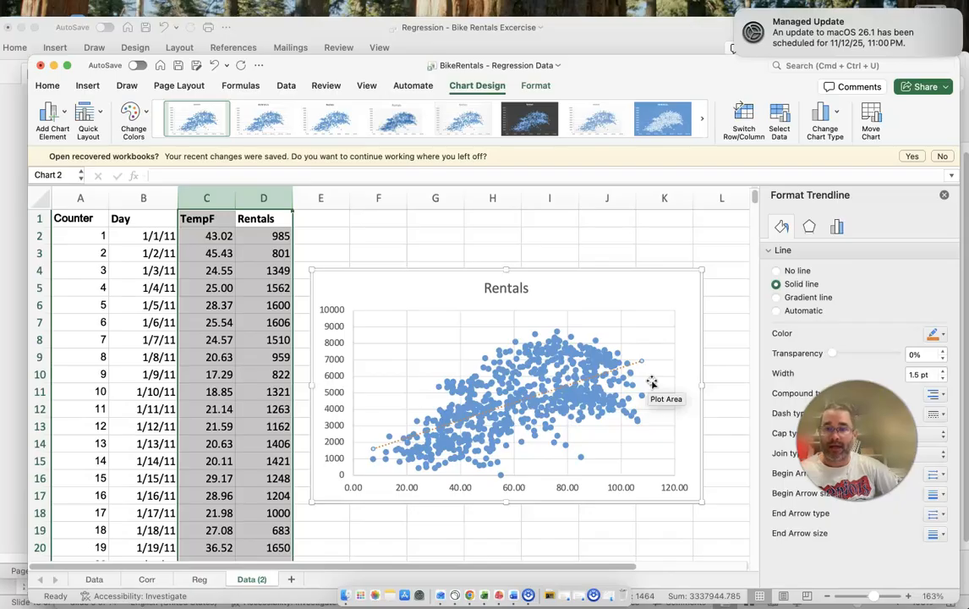
Compare the linear and polynomial fits, leave the trendline as a polynomial of order 2, and deselect the chart
click(836, 227)
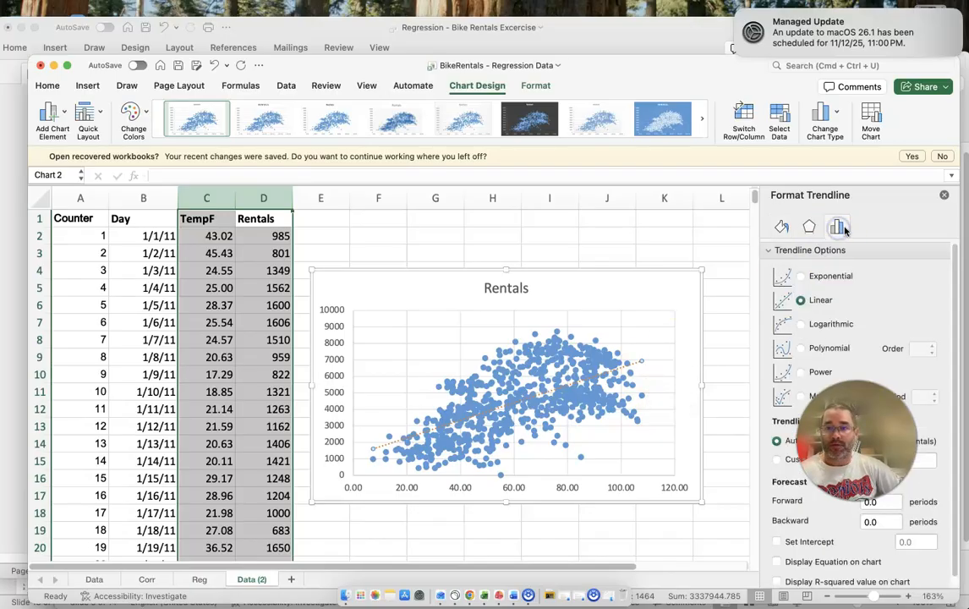
click(801, 349)
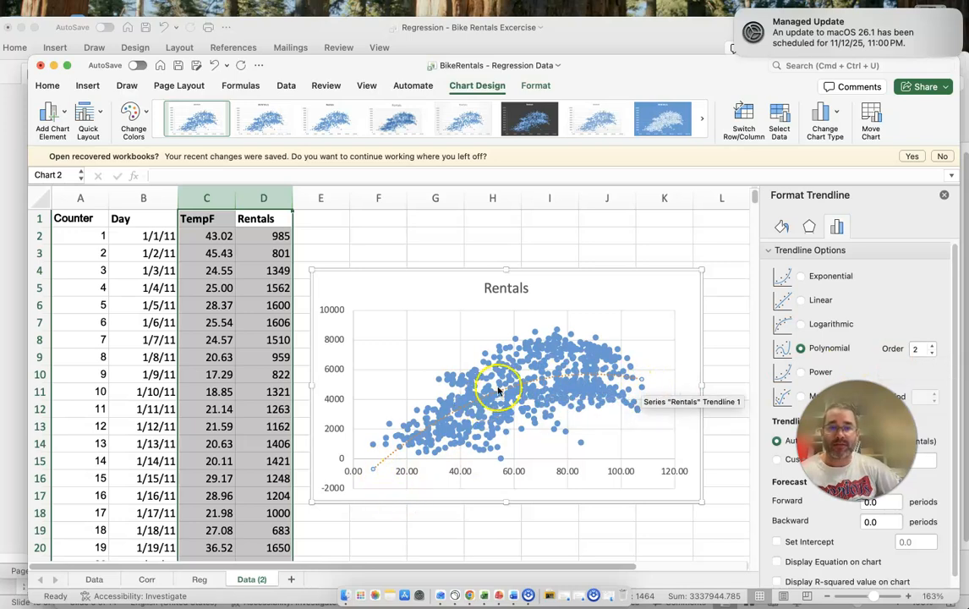
click(800, 300)
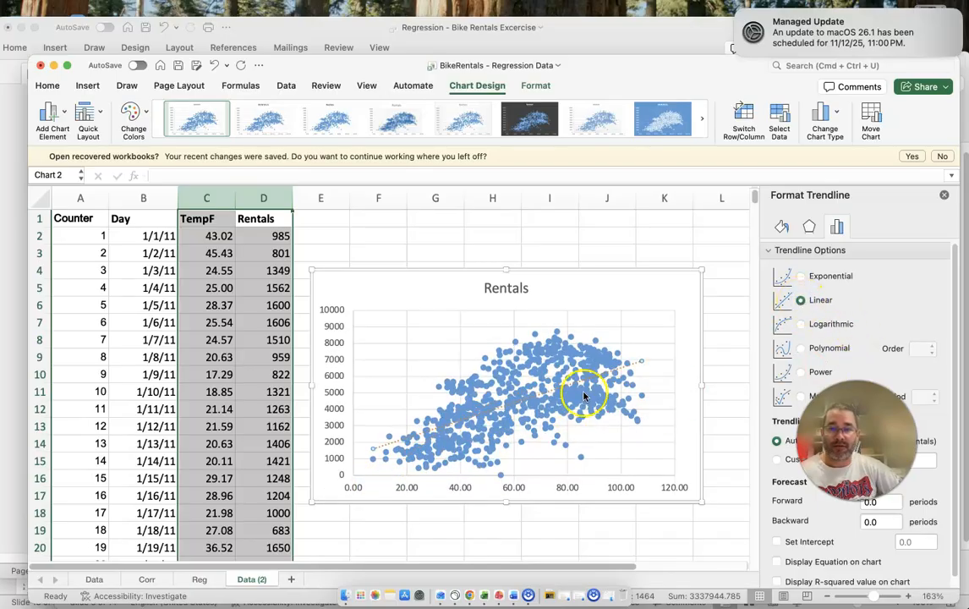
click(800, 348)
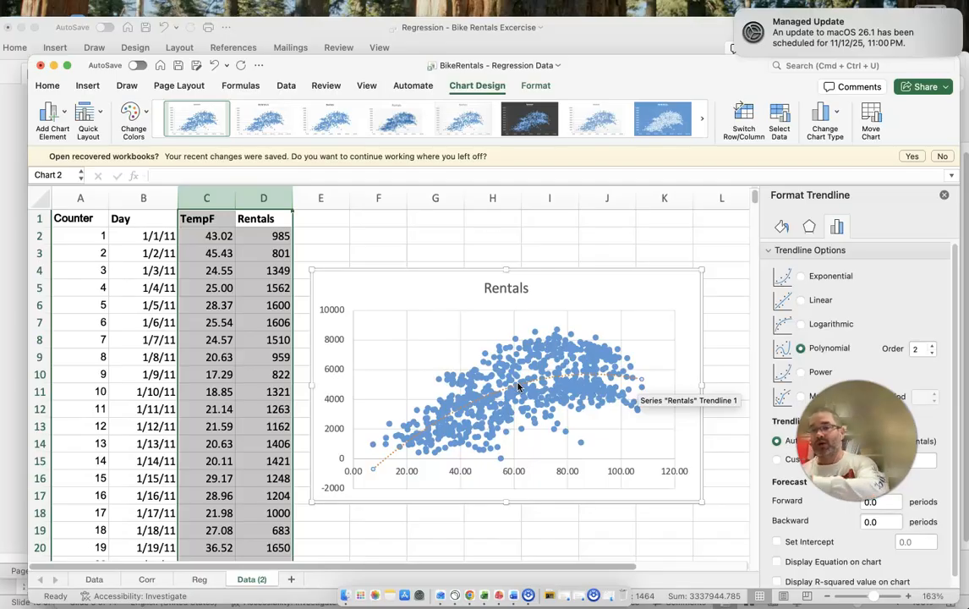
click(474, 236)
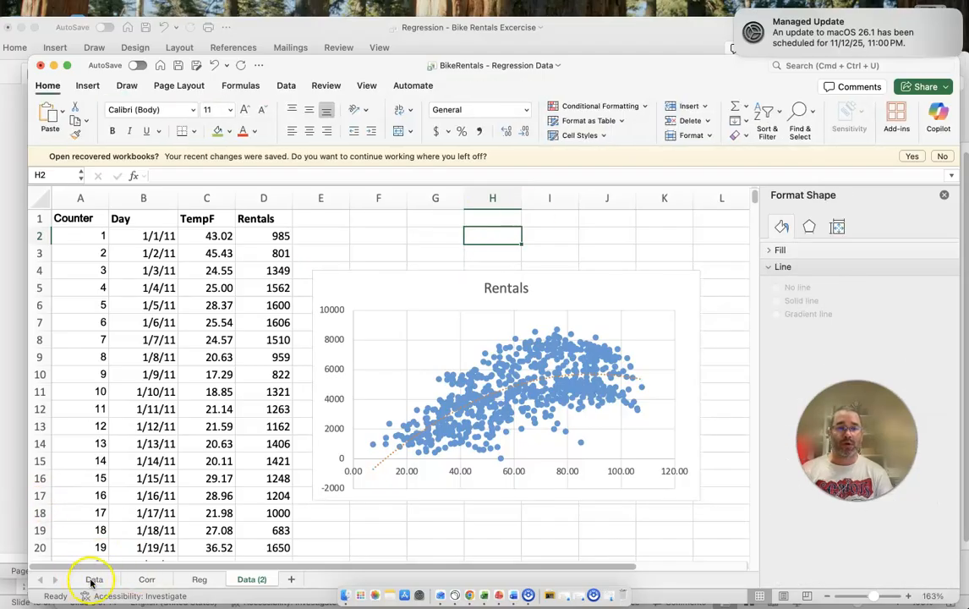
Return to the original Data sheet, switch to the Word exercise and read question 11 on the curvilinear relationship
click(91, 580)
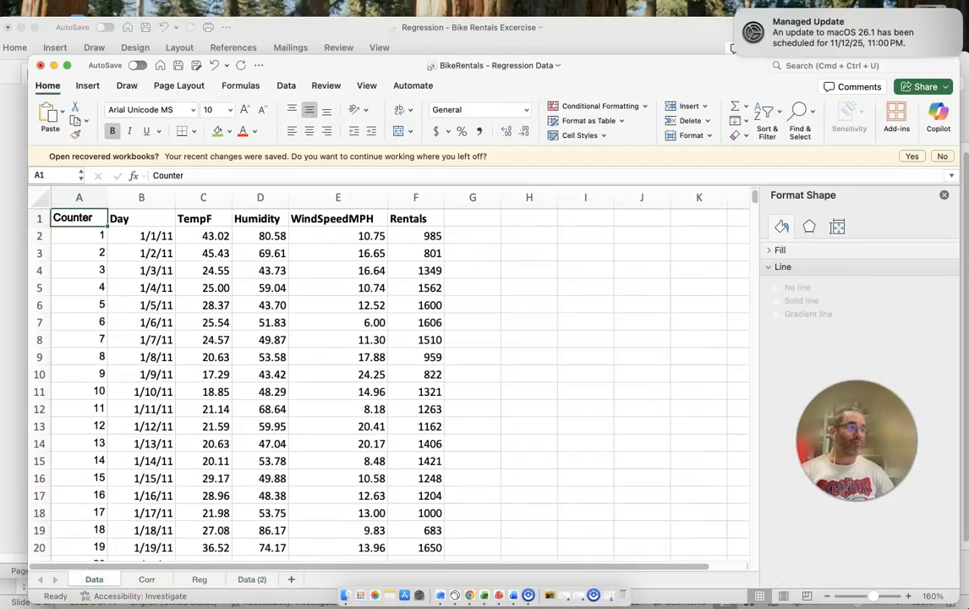
click(443, 26)
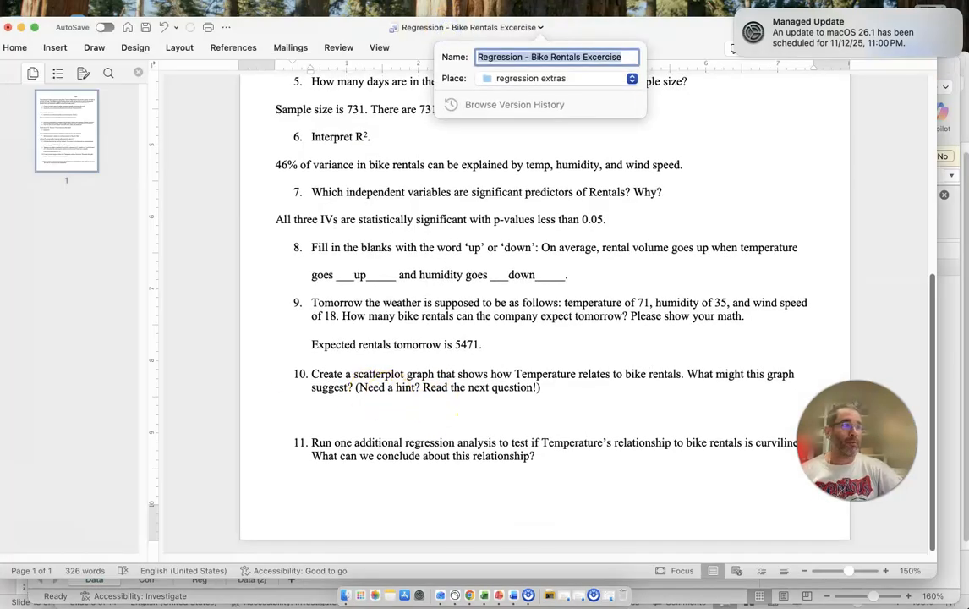
click(369, 412)
click(346, 443)
click(629, 460)
Insert five line breaks before the curvilinear regression question to move it onto the second page, and place the cursor after it
click(311, 443)
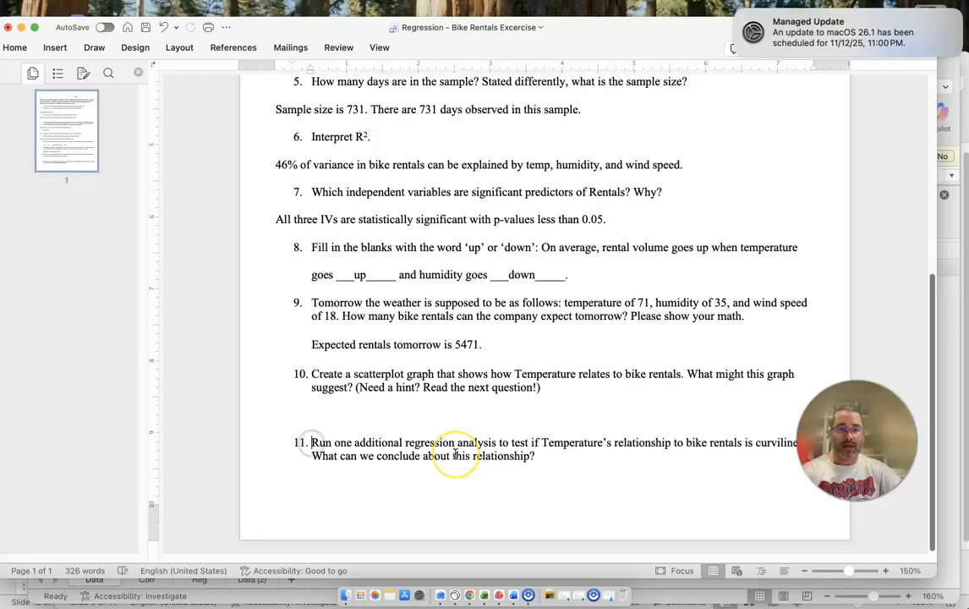
key(Return)
key(Return)
key(Return)
key(Return)
key(Return)
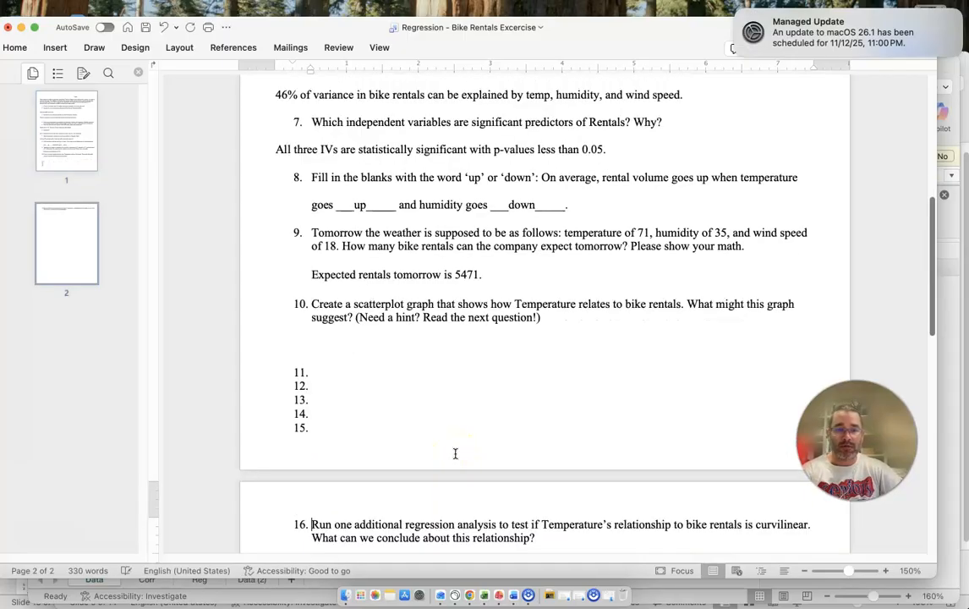
scroll(493, 417, down, 5)
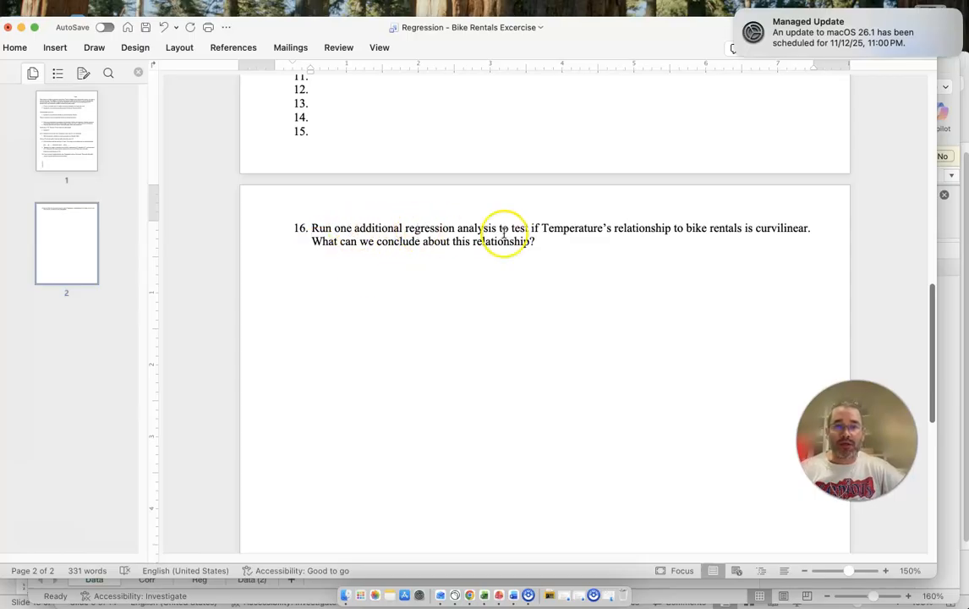
click(583, 244)
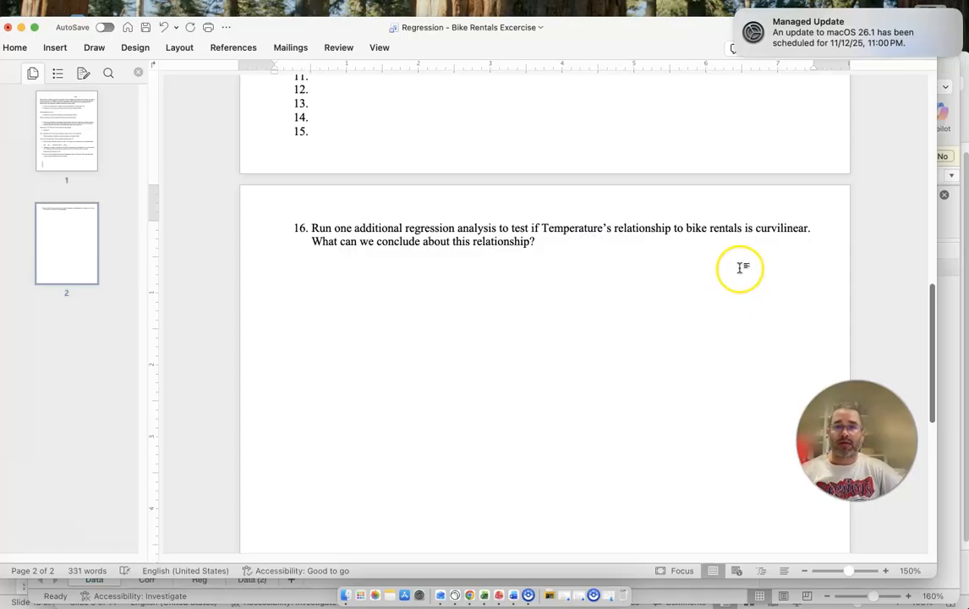
Switch to the Excel workbook and create a copy of the Data sheet at the end of the workbook
click(542, 260)
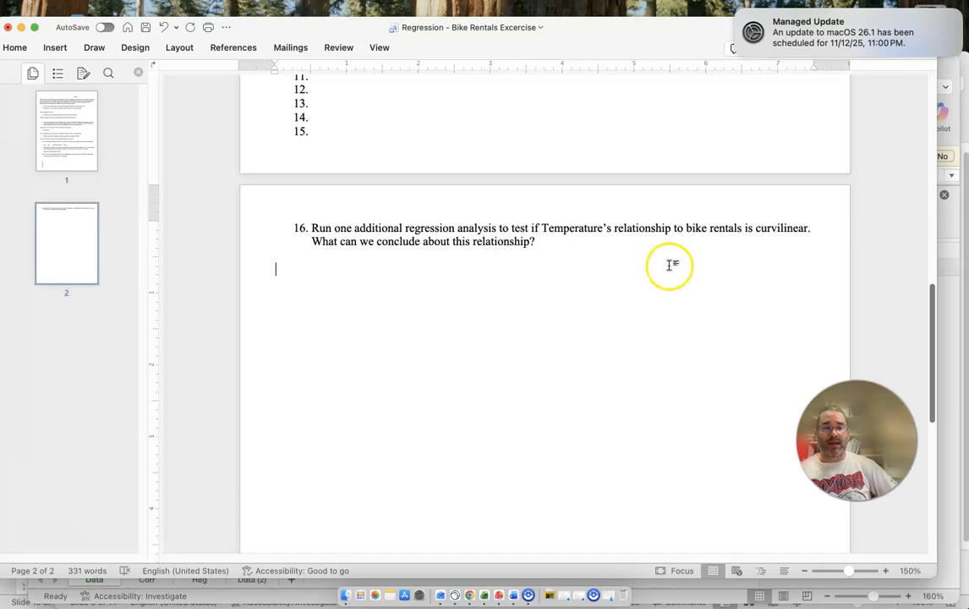
click(483, 595)
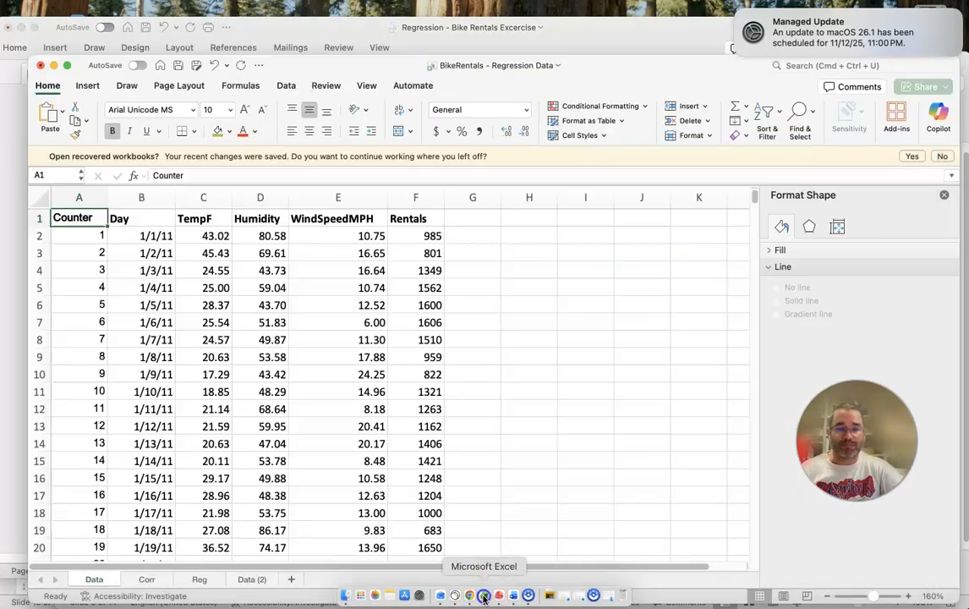
right_click(91, 580)
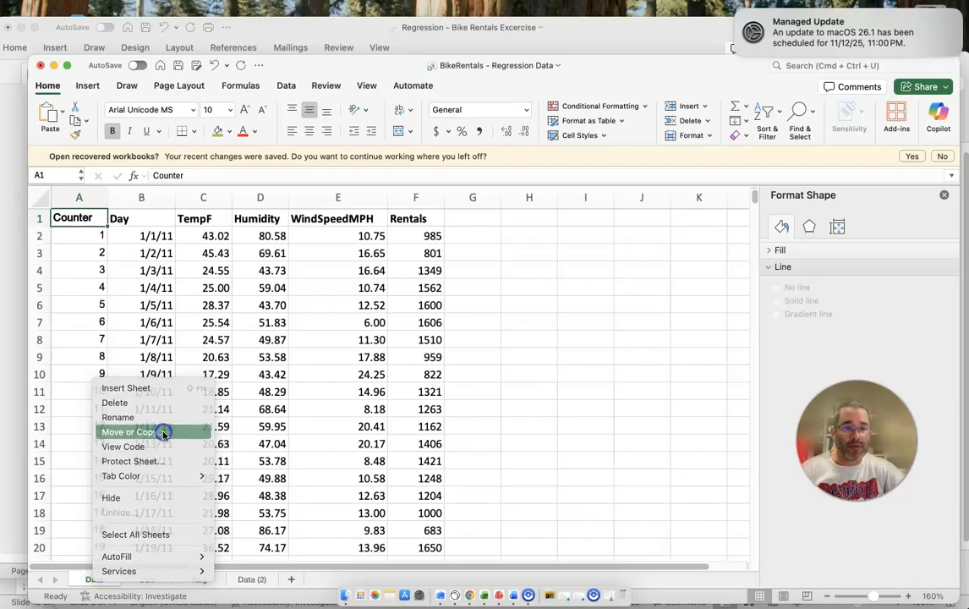
click(161, 432)
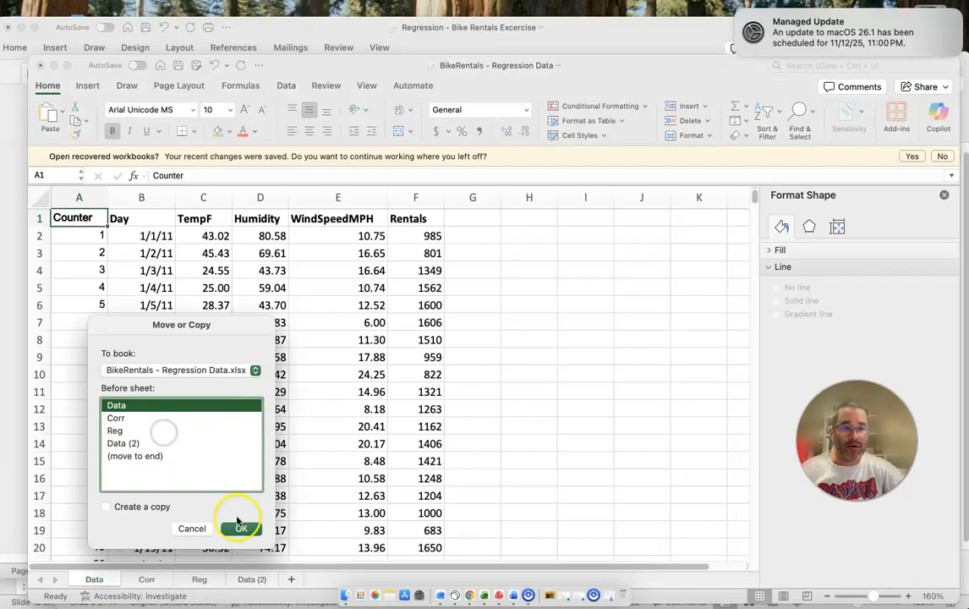
click(132, 455)
click(136, 508)
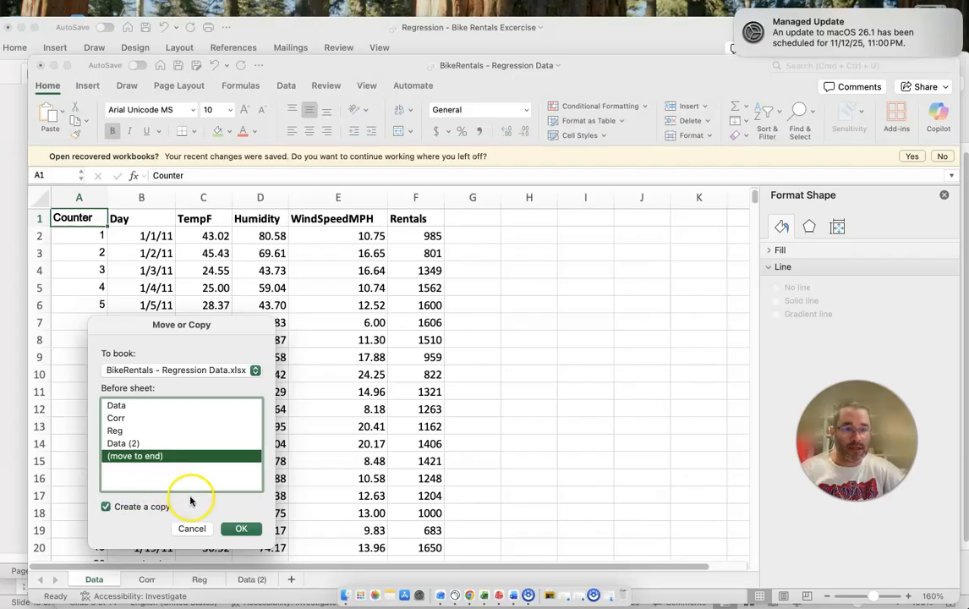
click(240, 527)
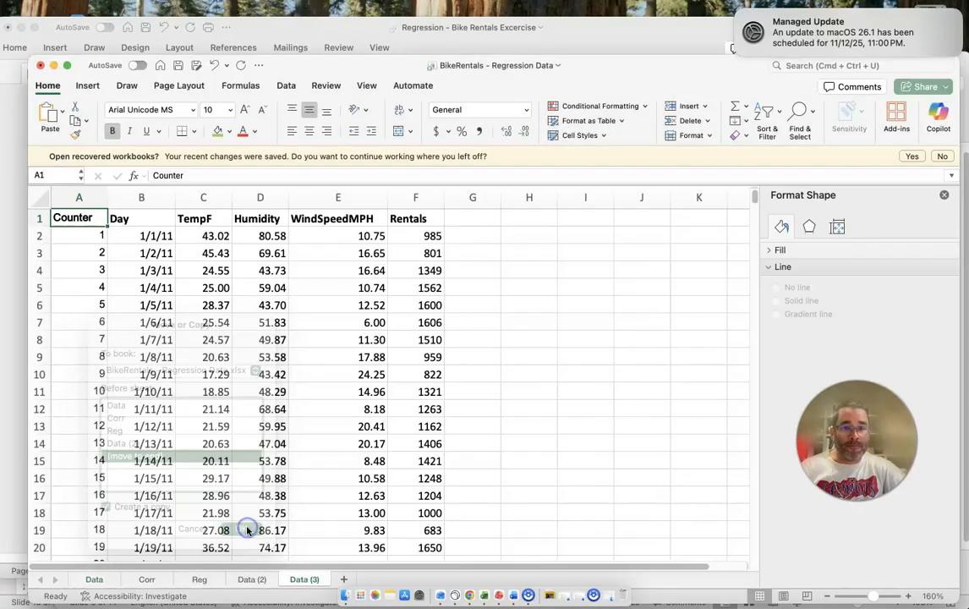
Rename the copied data sheet as Data Curve
double_click(306, 579)
key(BackSpace)
key(BackSpace)
key(BackSpace)
text(Cu)
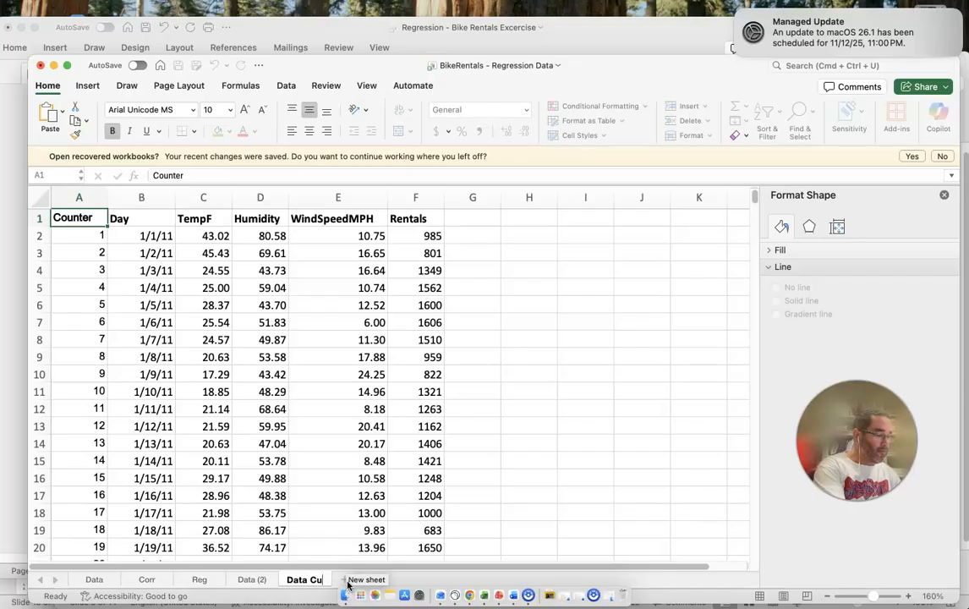
text(rve)
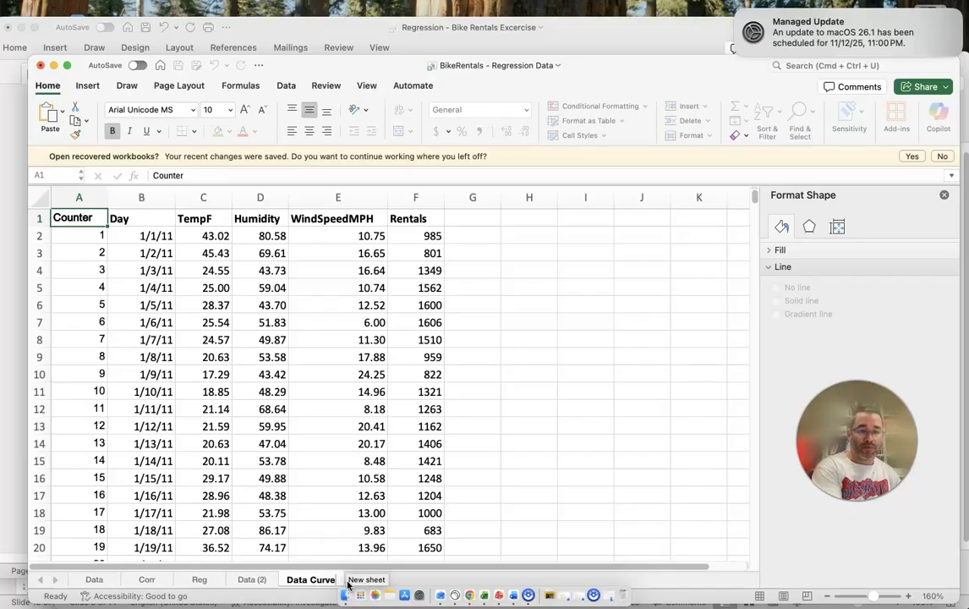
click(427, 411)
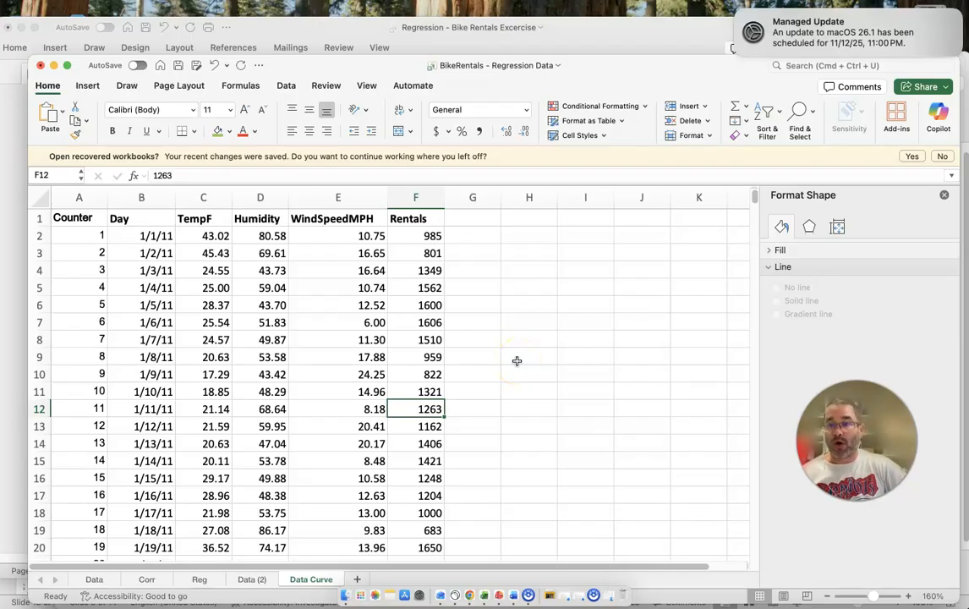
Insert a column before Humidity, head it TempSquared, and fit the column width to the heading
click(262, 197)
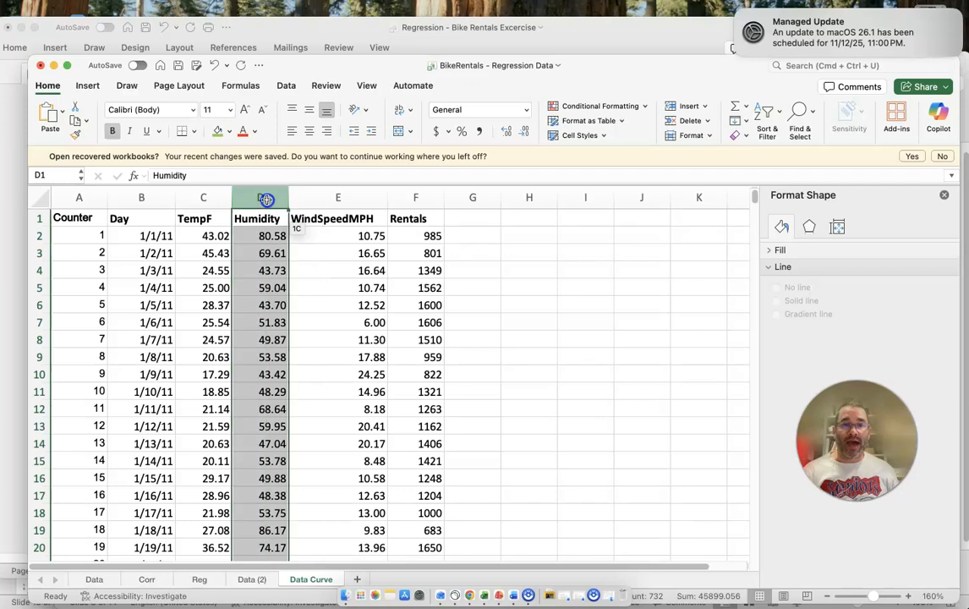
right_click(267, 201)
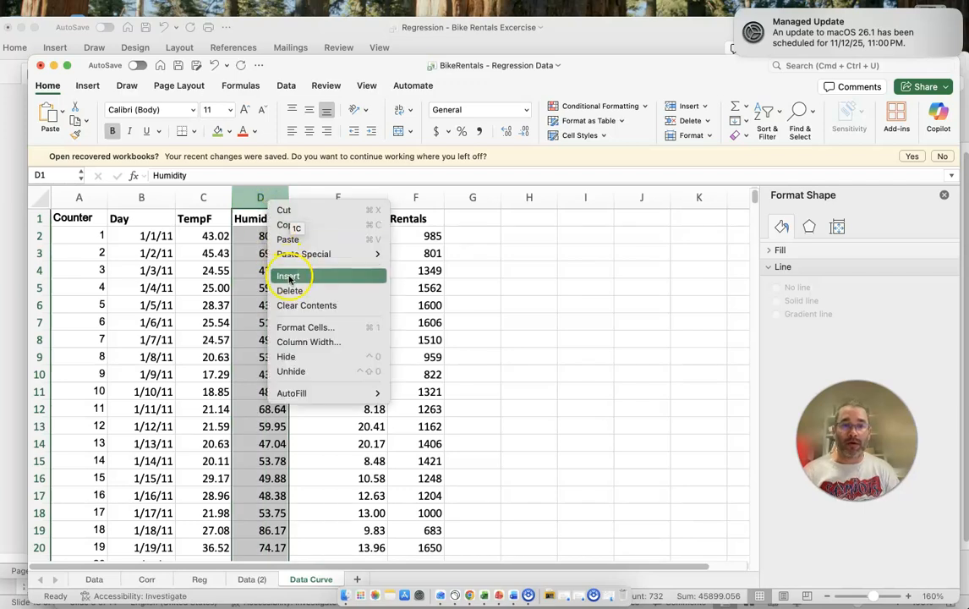
click(288, 276)
click(257, 218)
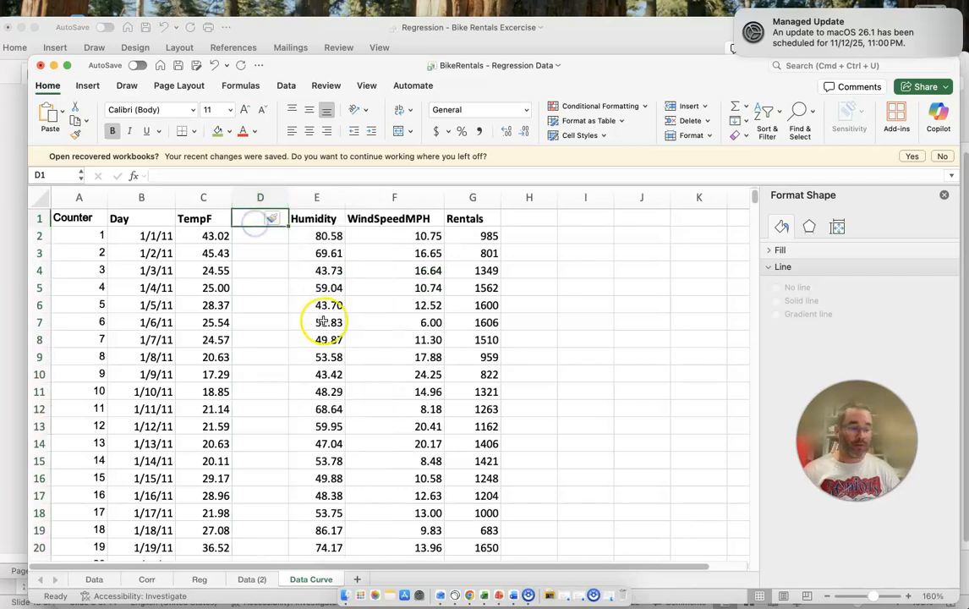
text(TempSq)
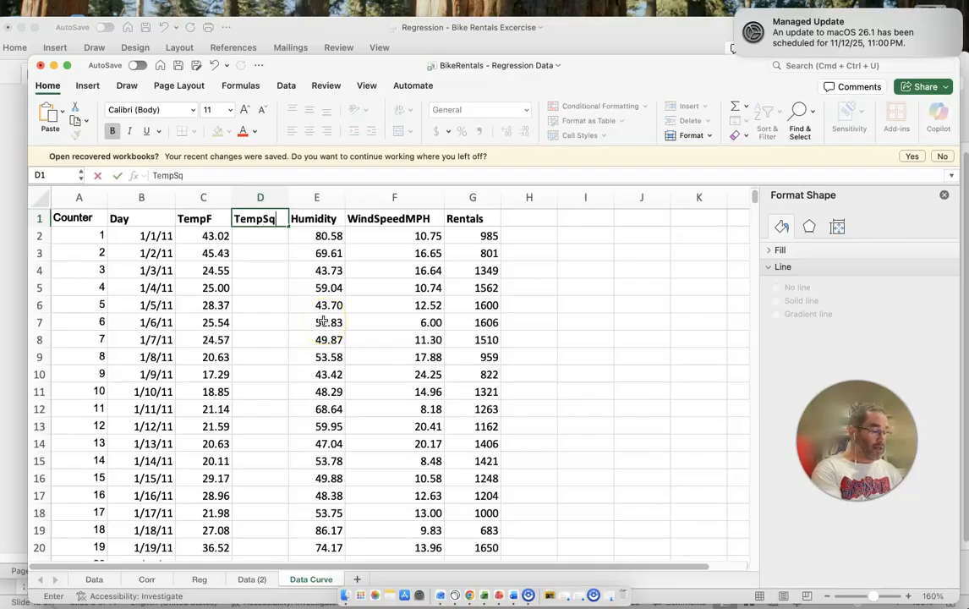
text(ua)
key(Return)
drag(289, 196, 289, 195)
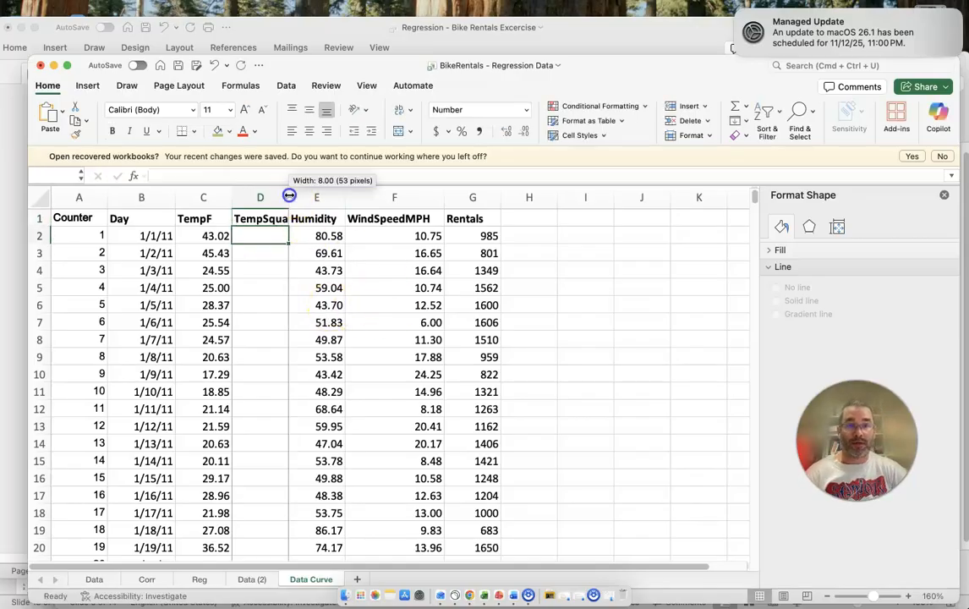
double_click(289, 195)
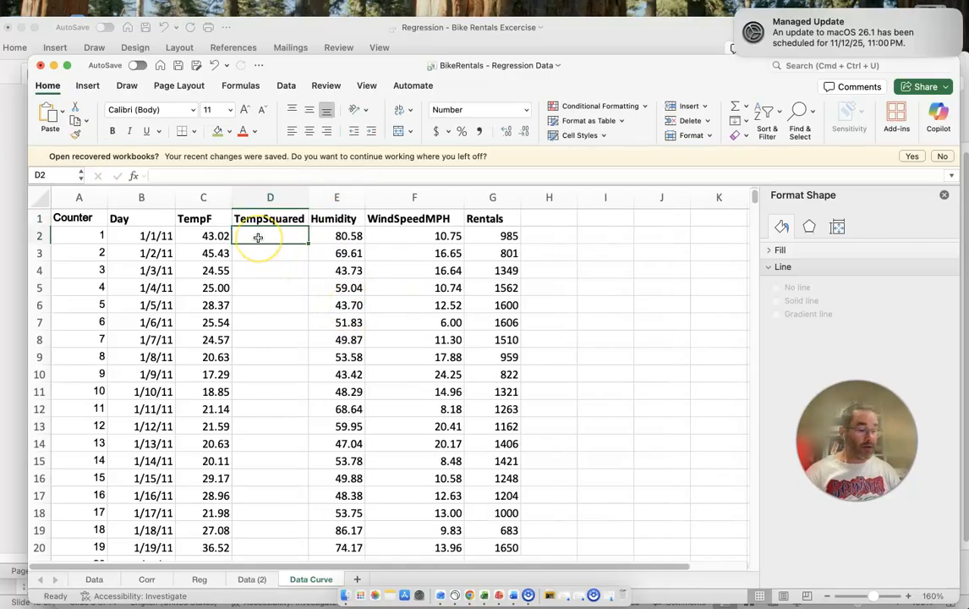
Enter the formula =C2^2 in D2 and fill it down the whole TempSquared column
text(=)
click(194, 235)
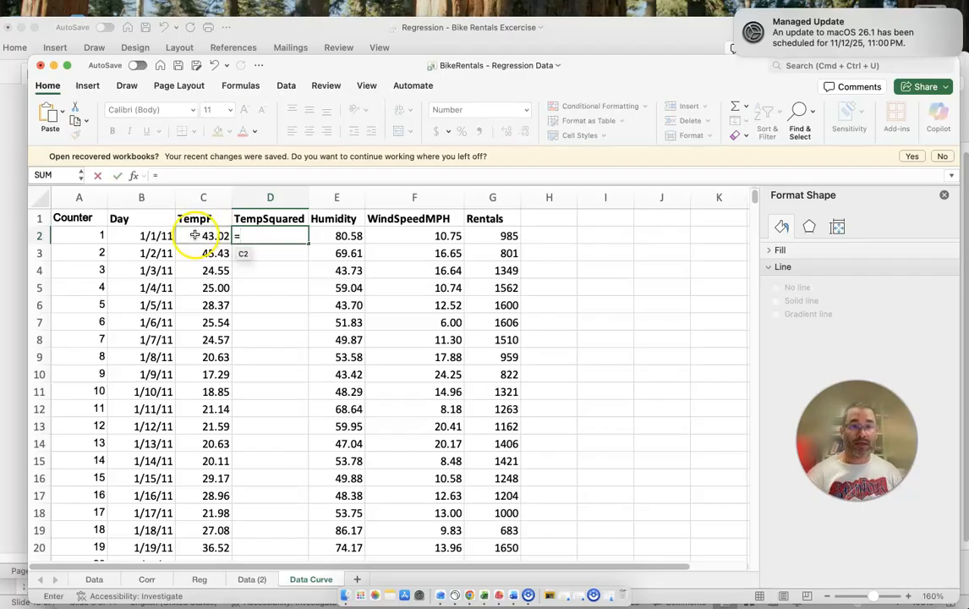
text(^)
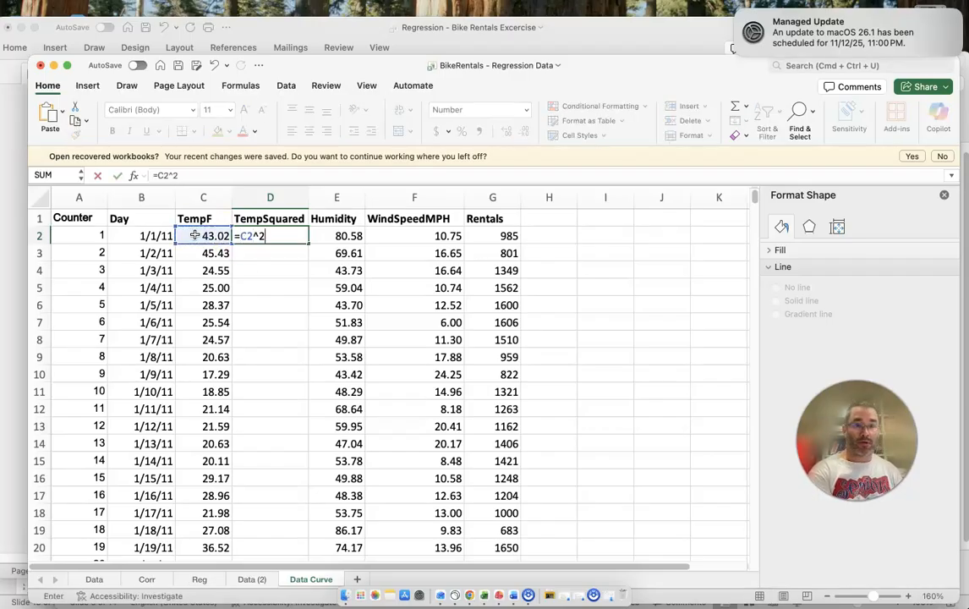
text(2)
key(Return)
click(245, 235)
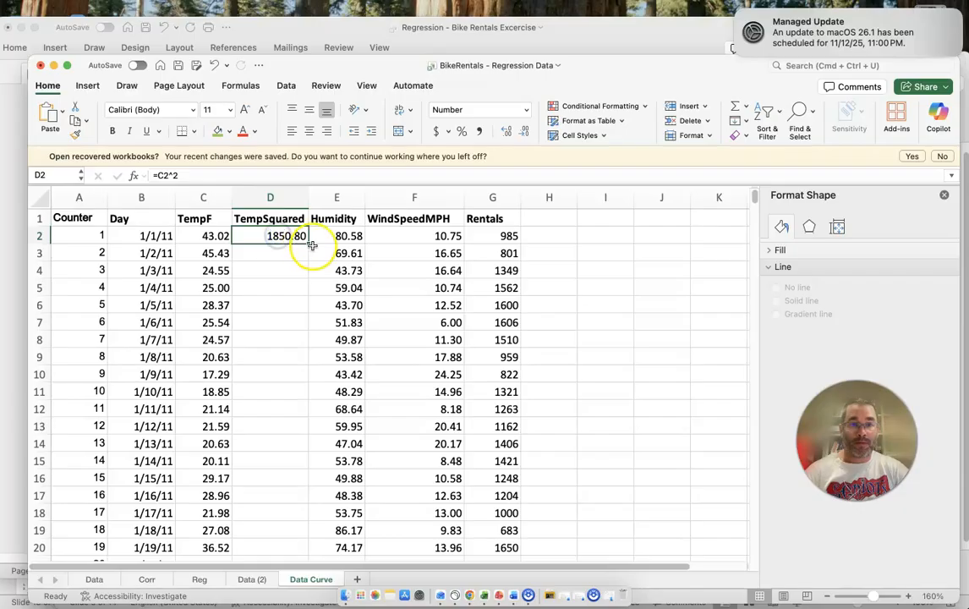
double_click(310, 244)
click(409, 308)
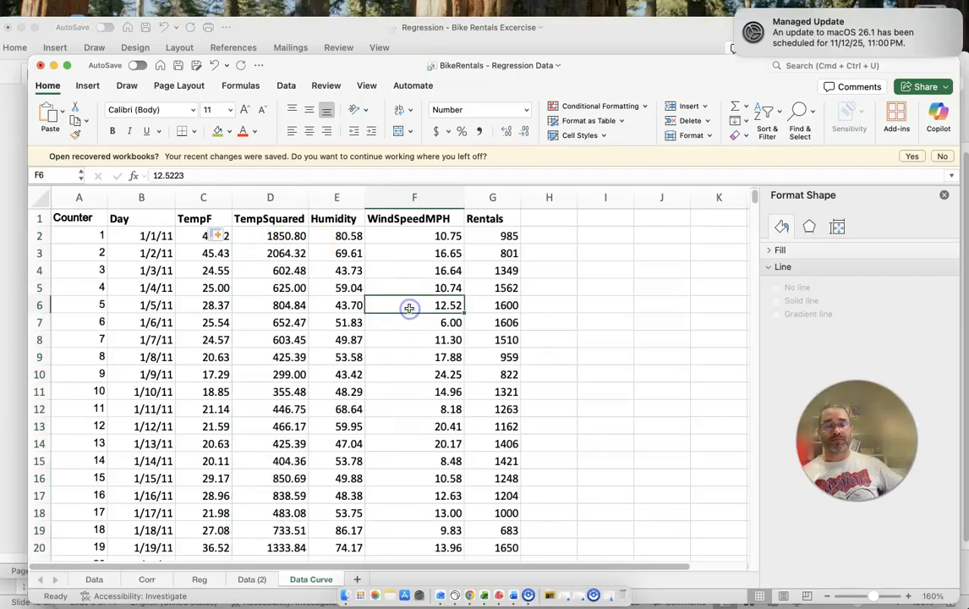
Check the squared-temperature formulas in several rows down the TempSquared column, and return to the top of the sheet
drag(283, 239, 284, 253)
scroll(300, 338, down, 5)
scroll(304, 358, down, 3)
click(253, 369)
scroll(282, 433, down, 20)
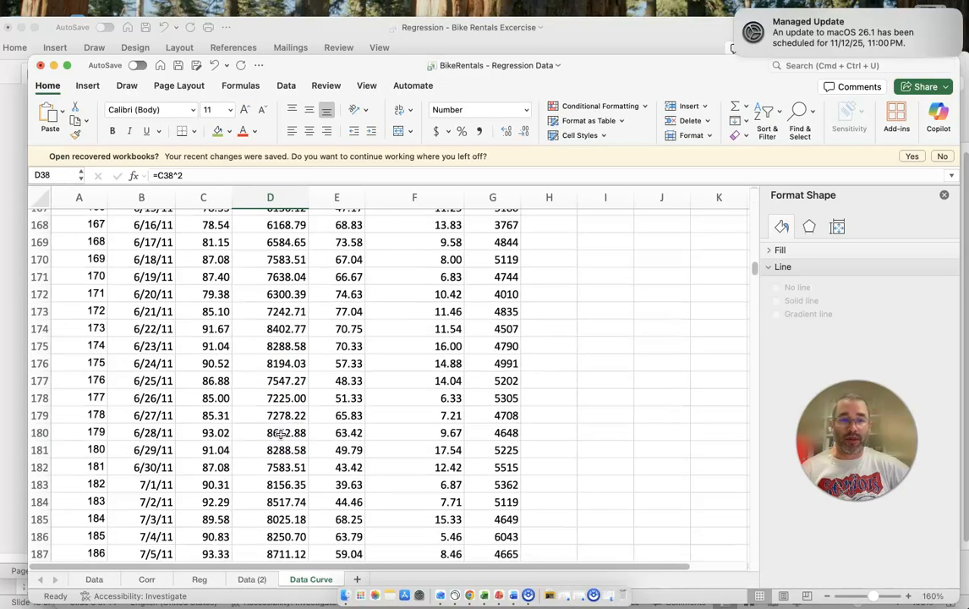
click(282, 433)
scroll(285, 446, up, 15)
scroll(285, 446, up, 20)
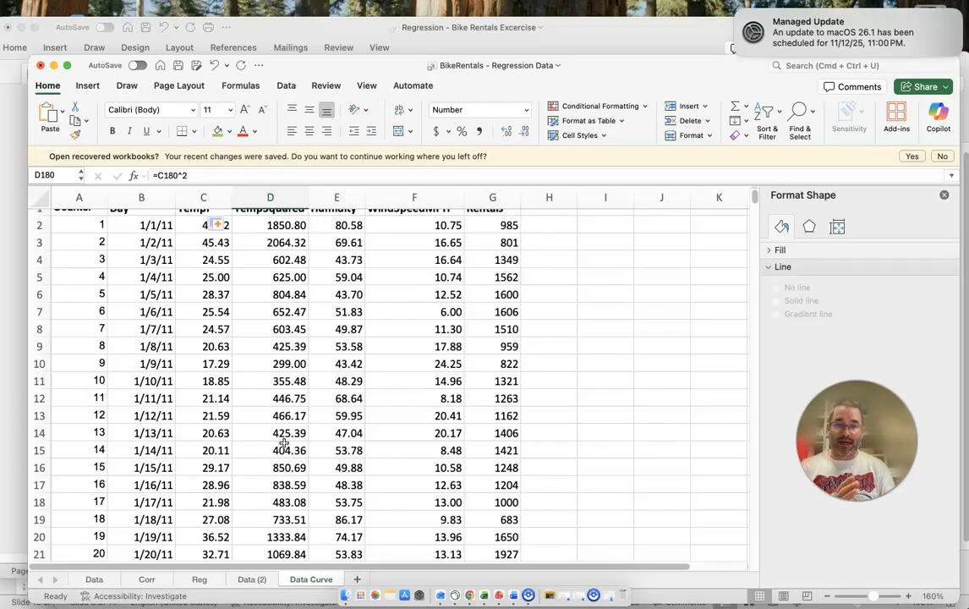
scroll(271, 288, up, 2)
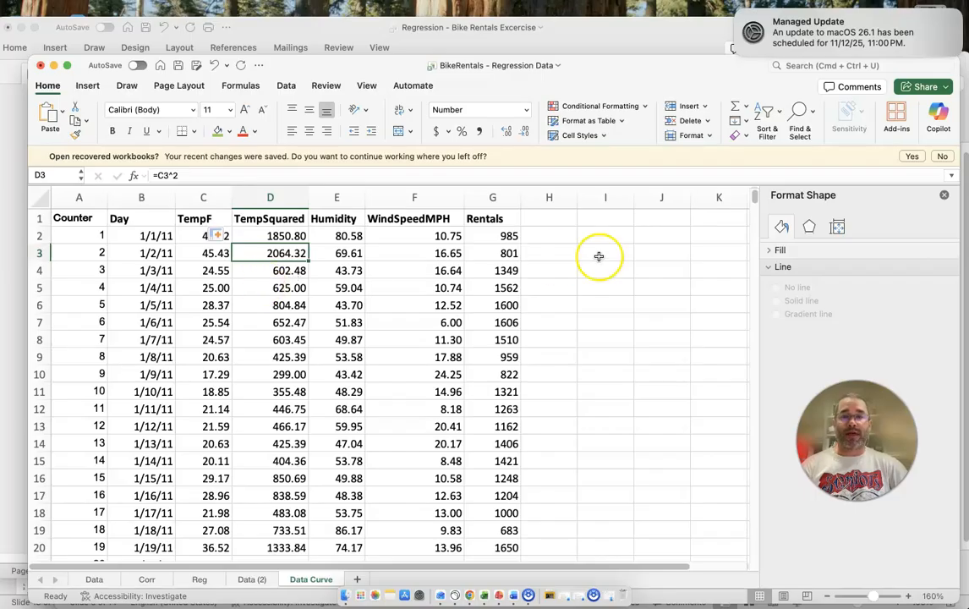
Start a Regression from the data analysis tools and set its Y range to the Rentals column, $G$1:$G$732
click(286, 88)
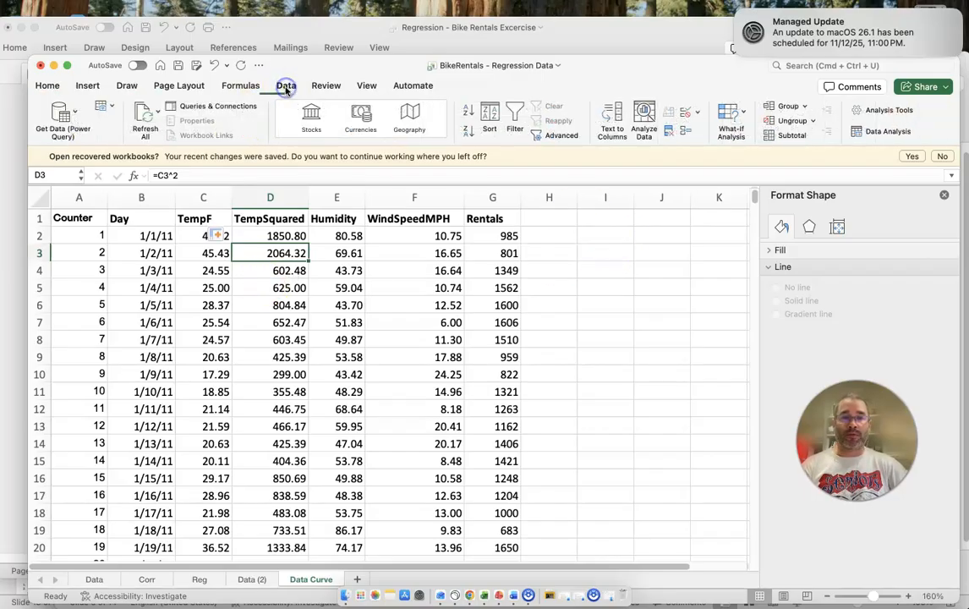
click(888, 133)
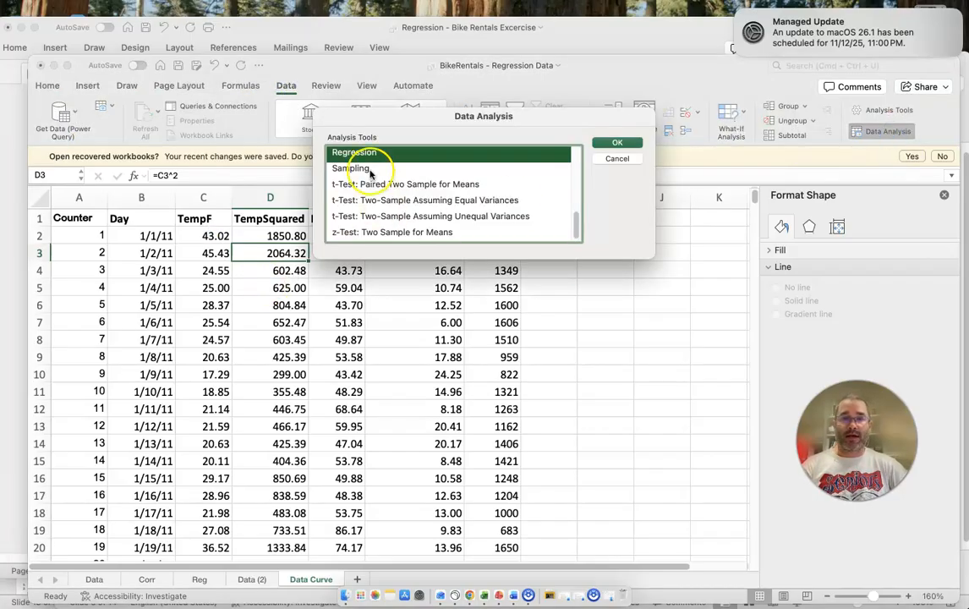
scroll(359, 161, up, 1)
click(617, 142)
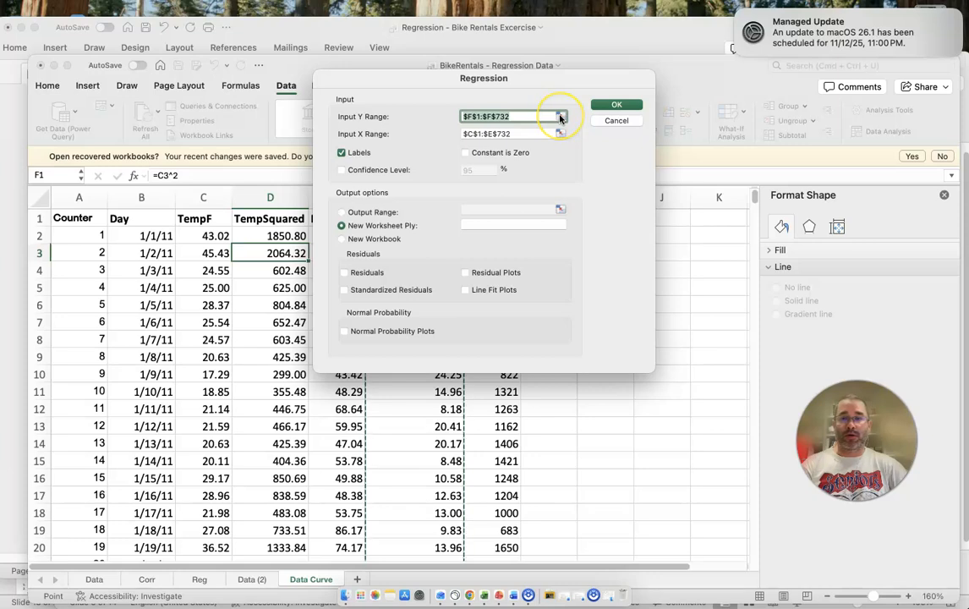
click(558, 116)
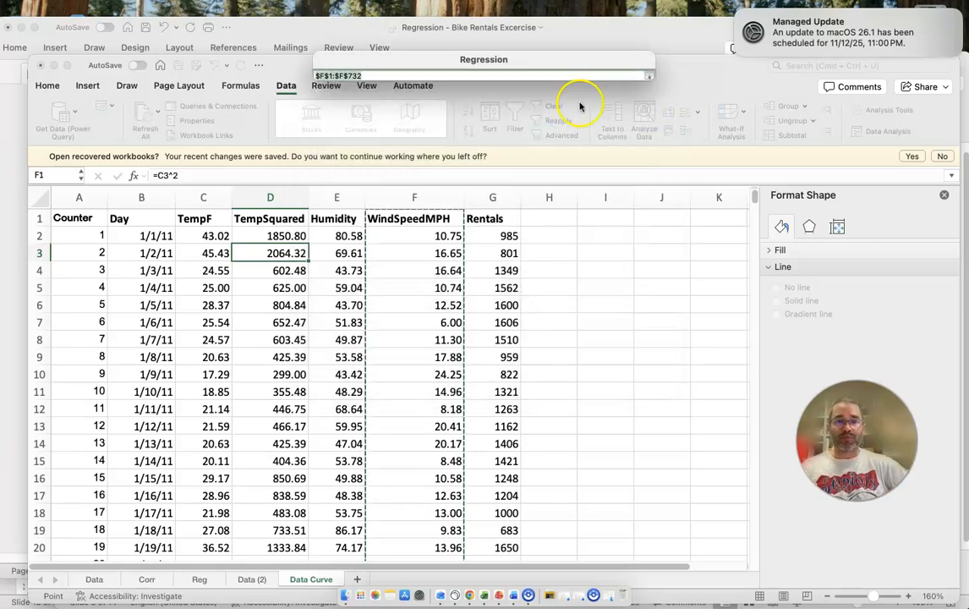
drag(493, 218, 489, 516)
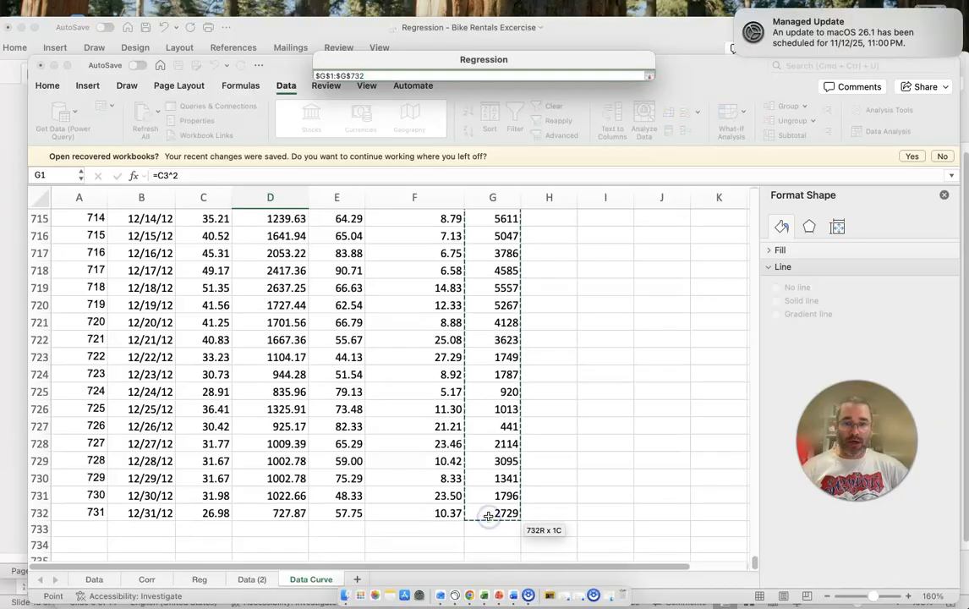
click(646, 77)
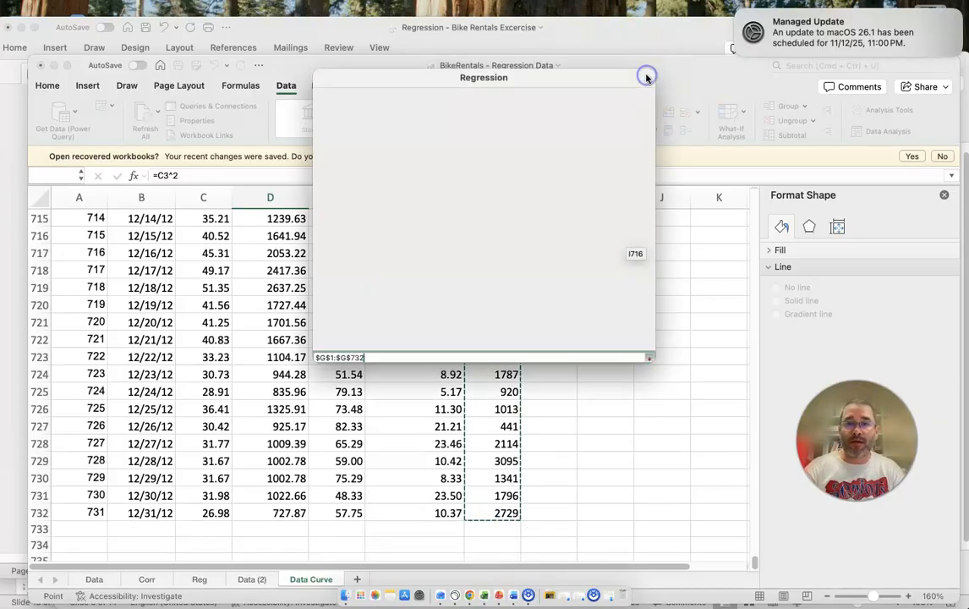
Replace the regression's X range with TempF through WindSpeedMPH, $C$1:$F$732, and run it with labels to a new worksheet
click(506, 134)
drag(506, 133, 406, 132)
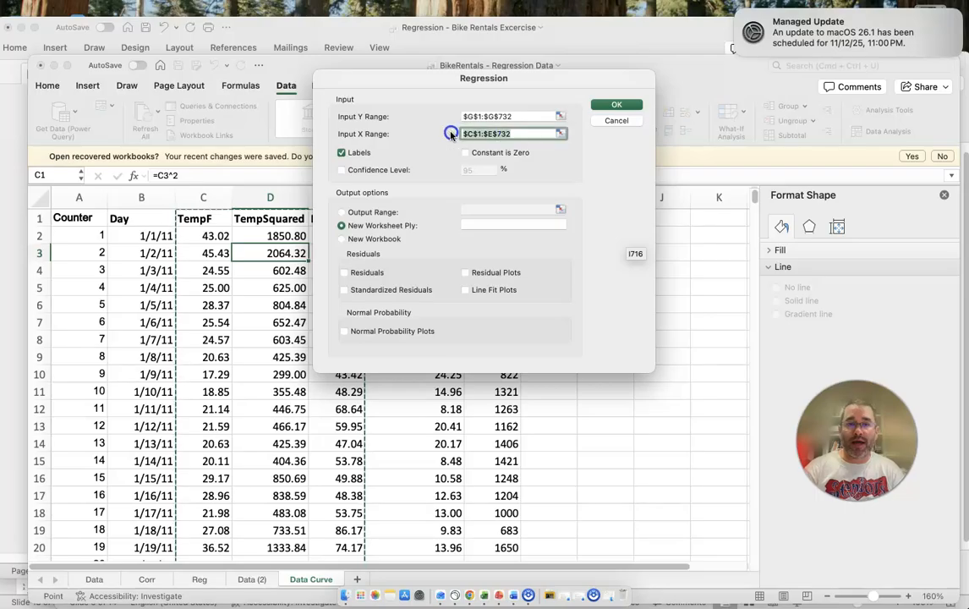
key(BackSpace)
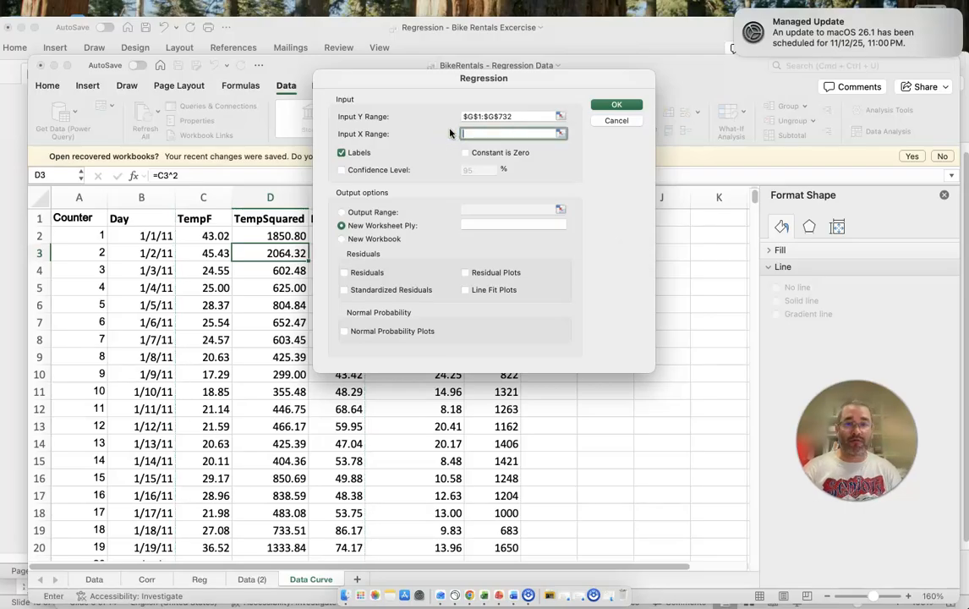
click(561, 138)
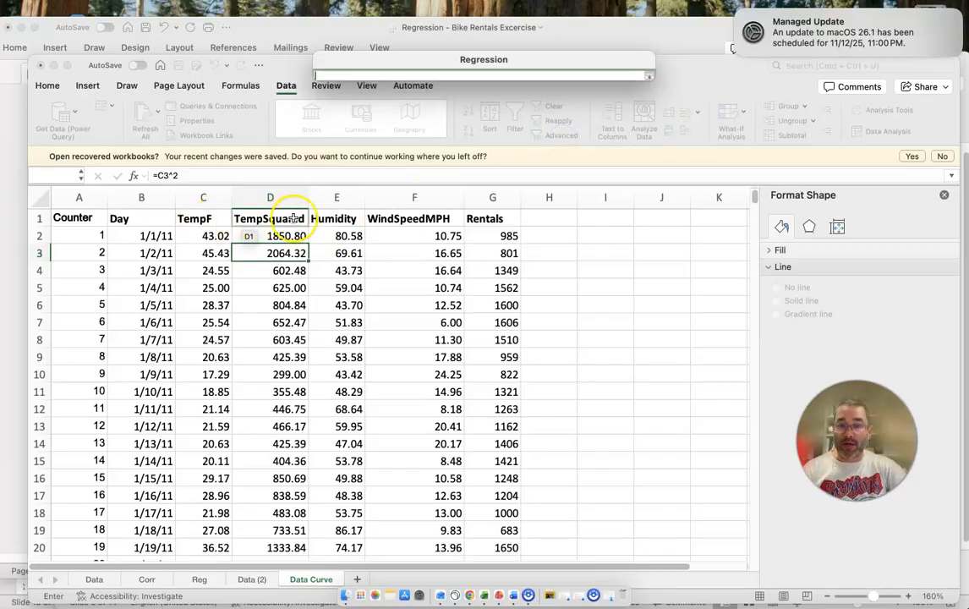
click(217, 219)
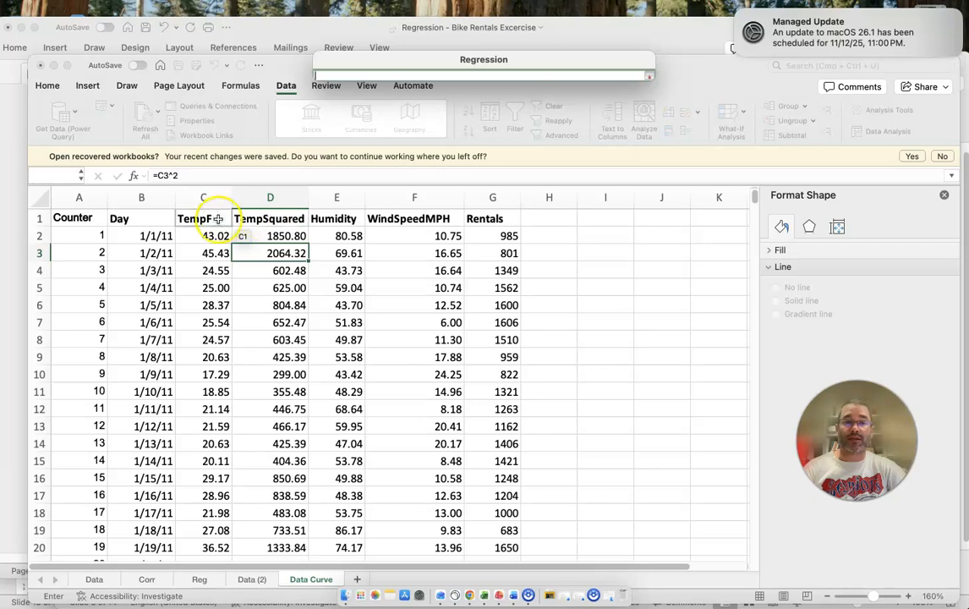
click(193, 219)
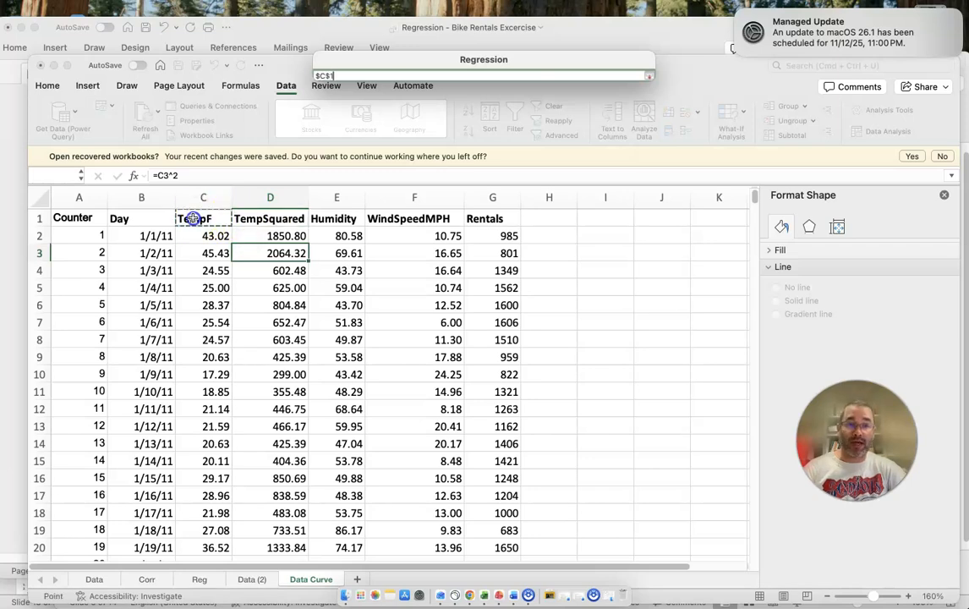
drag(196, 219, 408, 518)
click(648, 76)
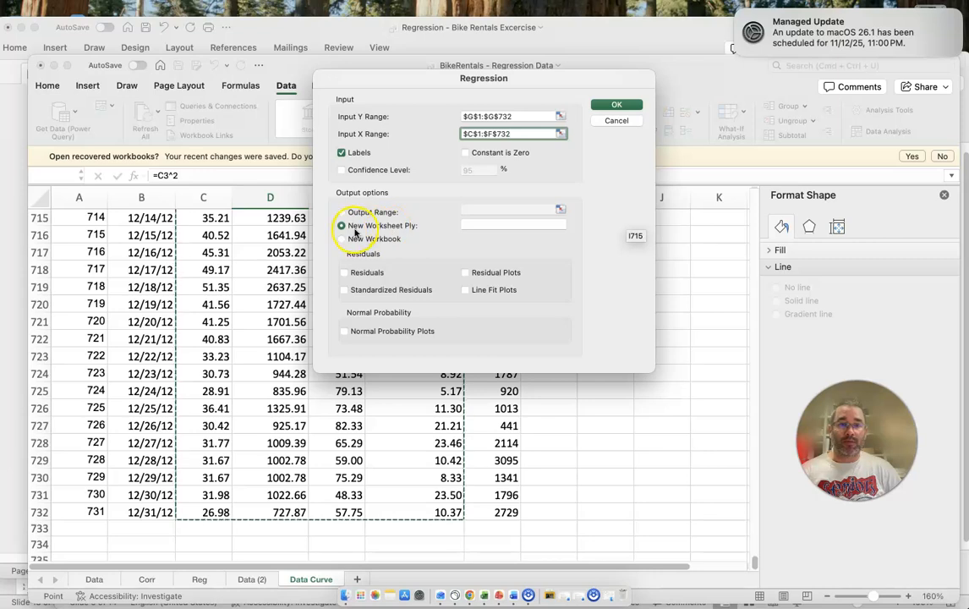
click(615, 103)
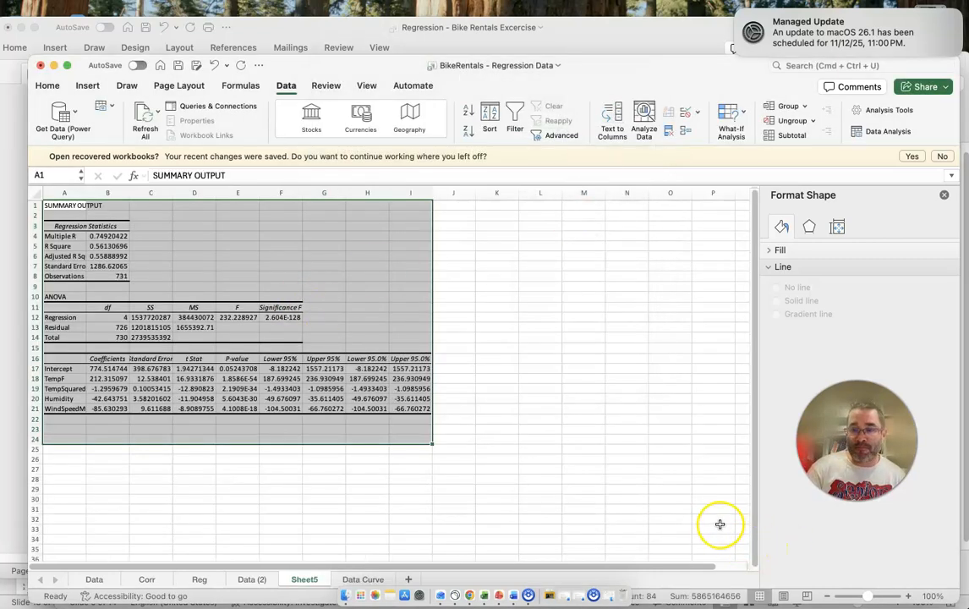
Close the Format Shape pane and enlarge the regression output sheet to 140%
click(943, 195)
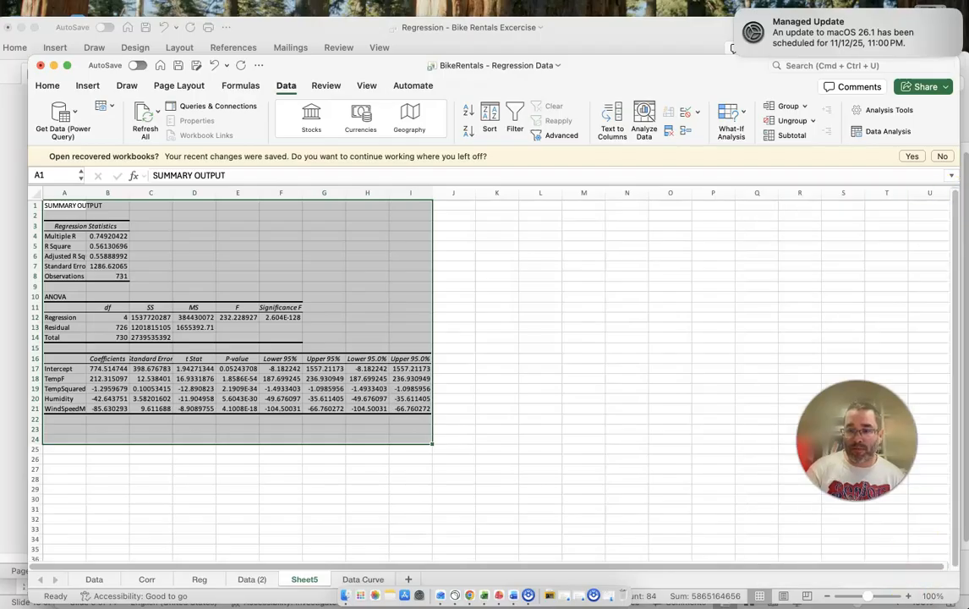
click(909, 596)
click(909, 596)
click(909, 596)
click(908, 596)
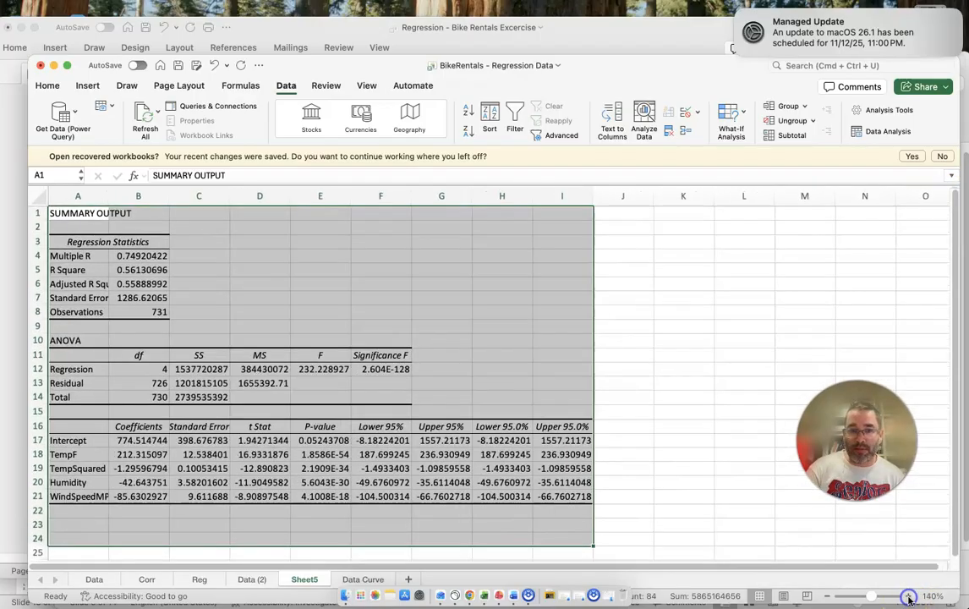
Rename the new regression output sheet as RegCurved
double_click(297, 580)
text(R)
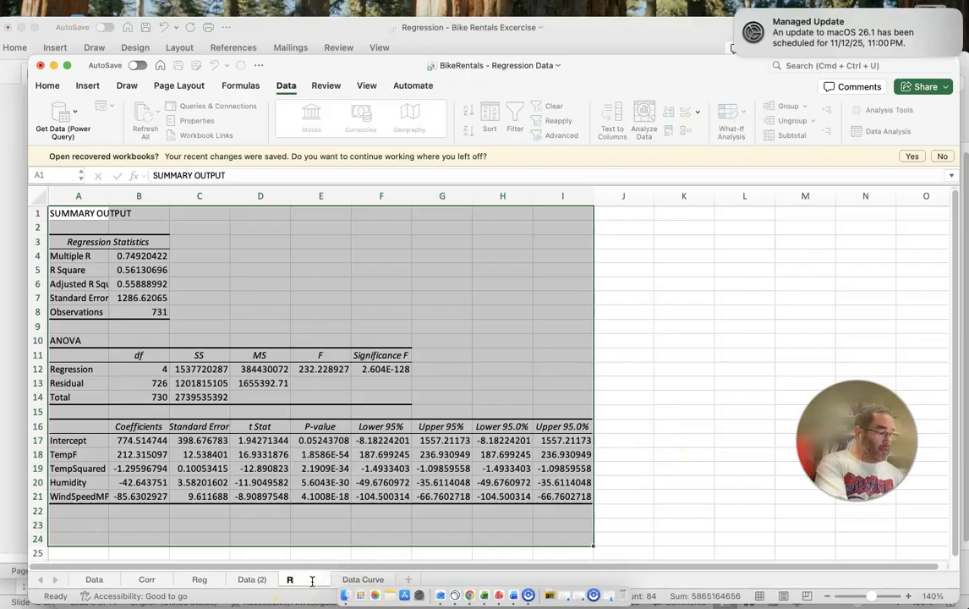
text(egCurved)
click(668, 436)
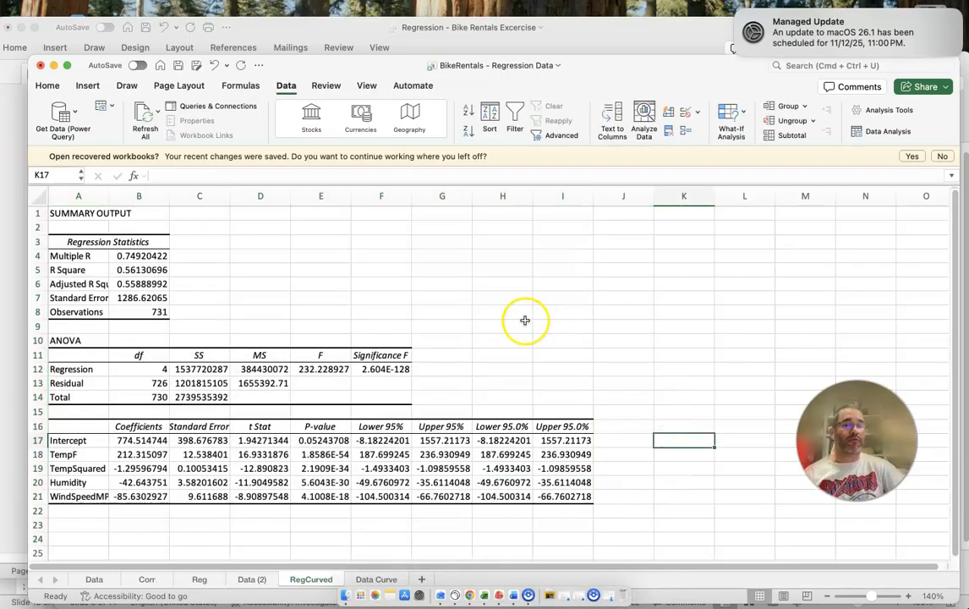
Switch to the Word document, reread question 16 on temperature's curvilinear relationship to bike rentals, and return to Excel
click(533, 41)
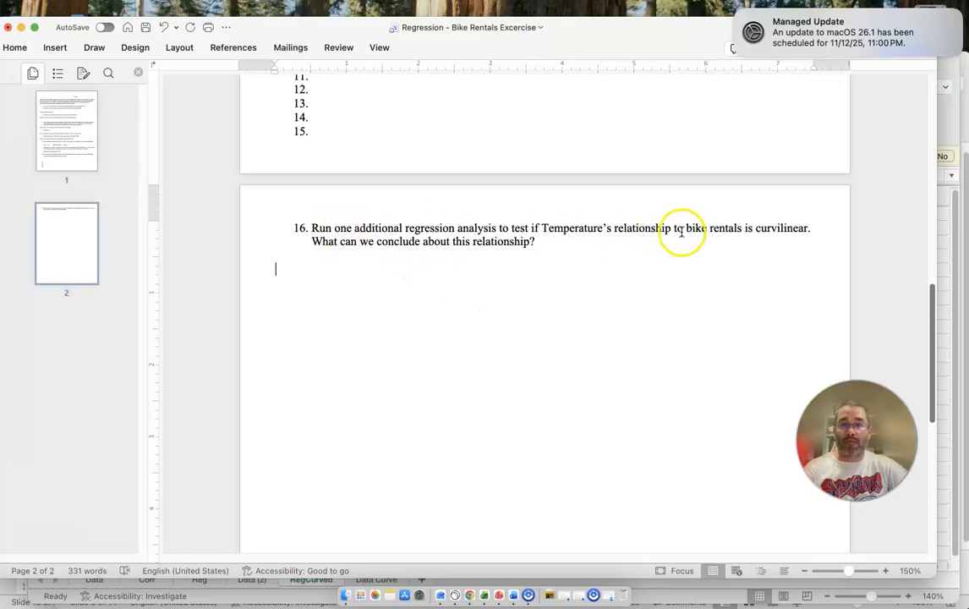
drag(676, 228, 787, 231)
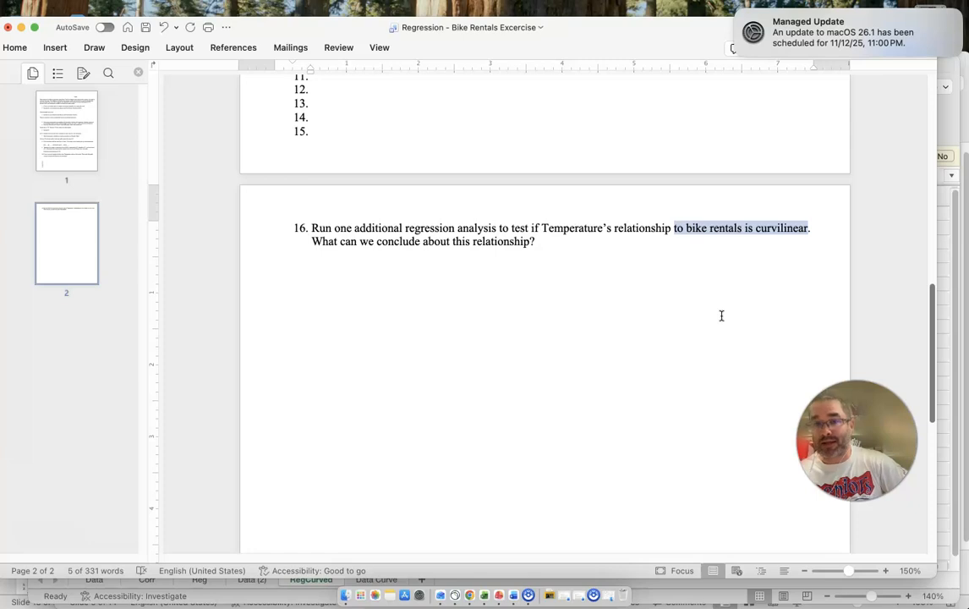
click(487, 594)
Locate the P-value for TempSquared in the coefficients table and shade cell E19 green
click(320, 426)
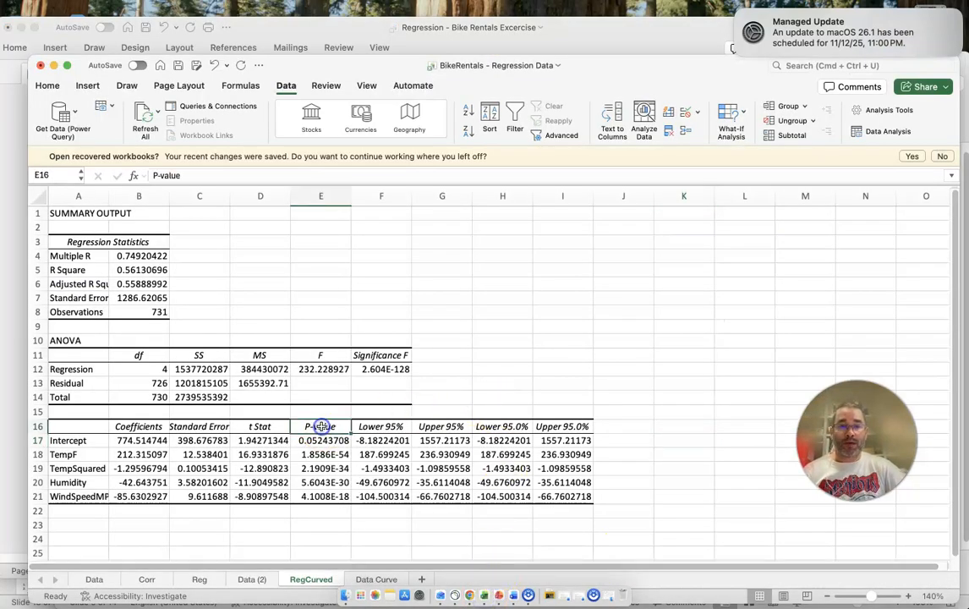
click(62, 469)
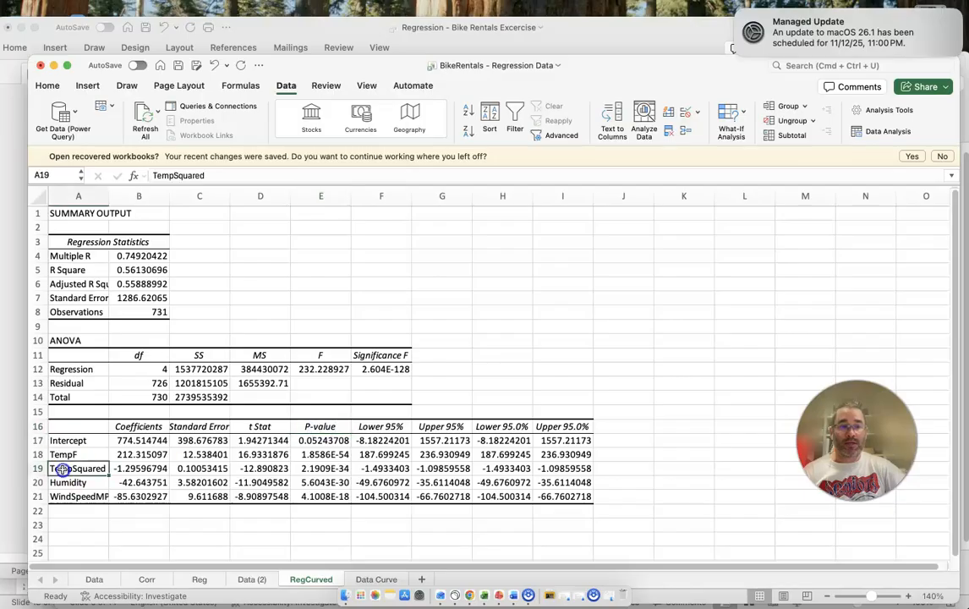
click(333, 467)
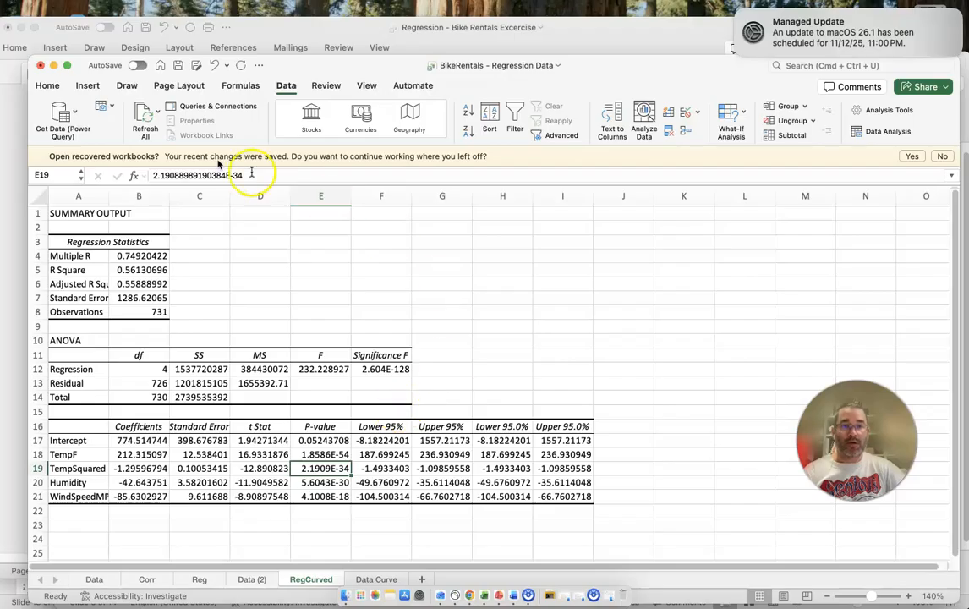
click(47, 85)
click(218, 131)
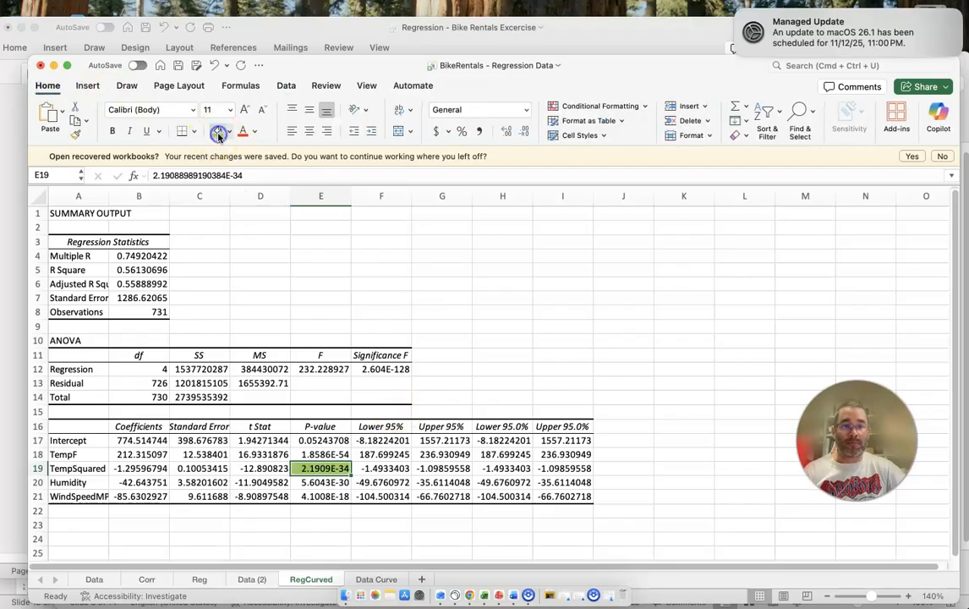
click(507, 329)
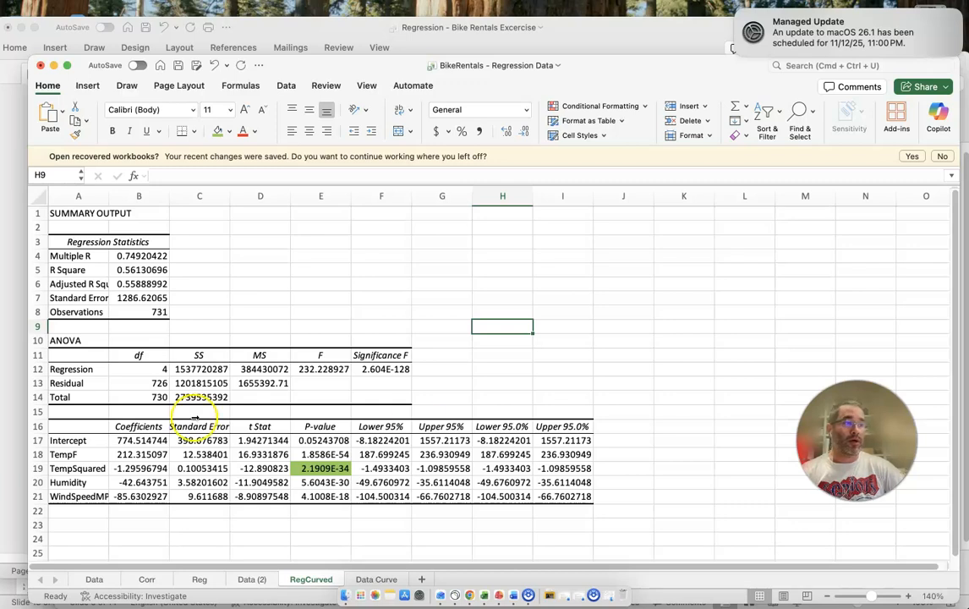
Switch to Word and begin the answer below question 16: "P-value for the squared term is statistically significant (p<0.05). Therefore"
click(338, 41)
click(579, 359)
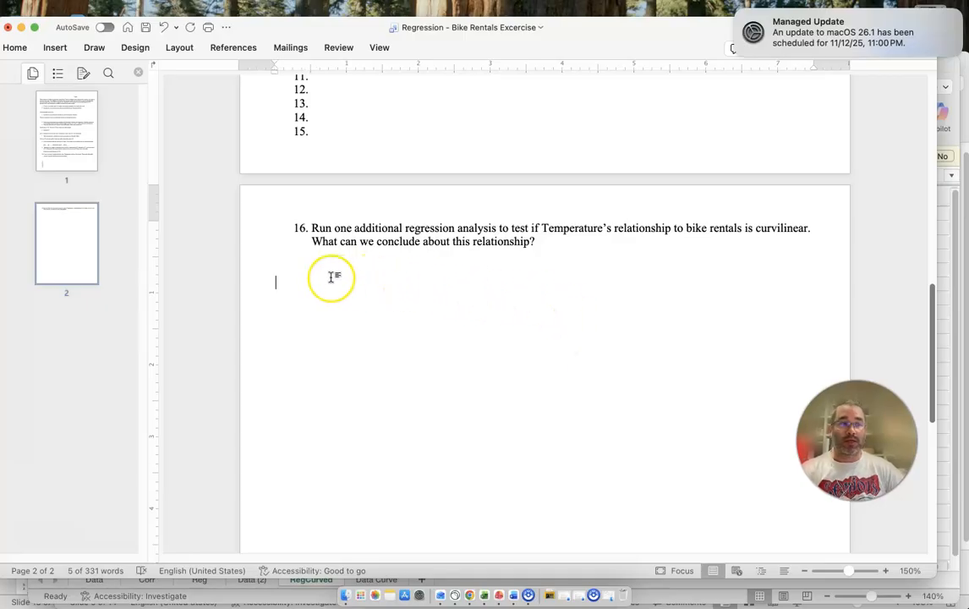
text(P-value for)
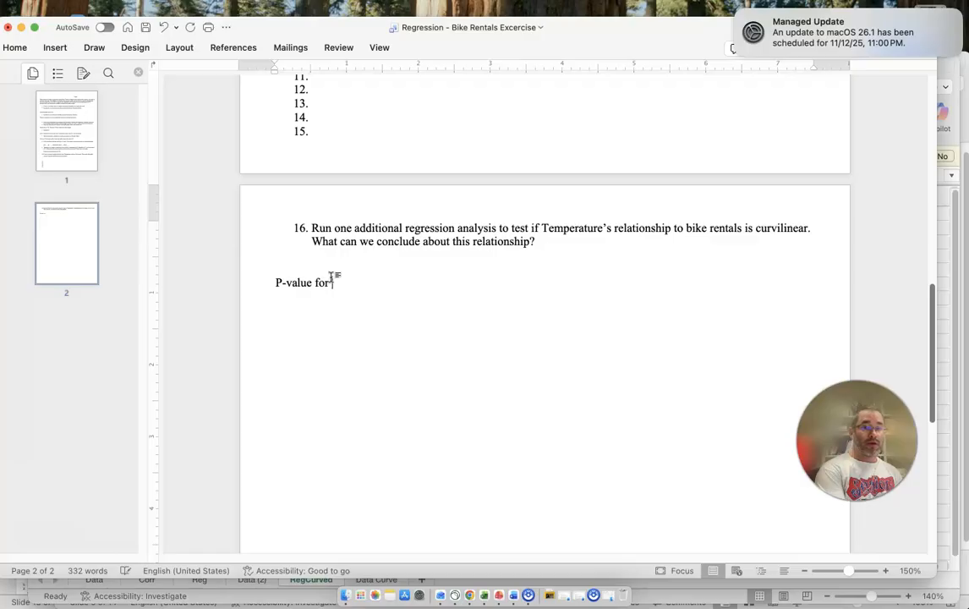
text( the quared)
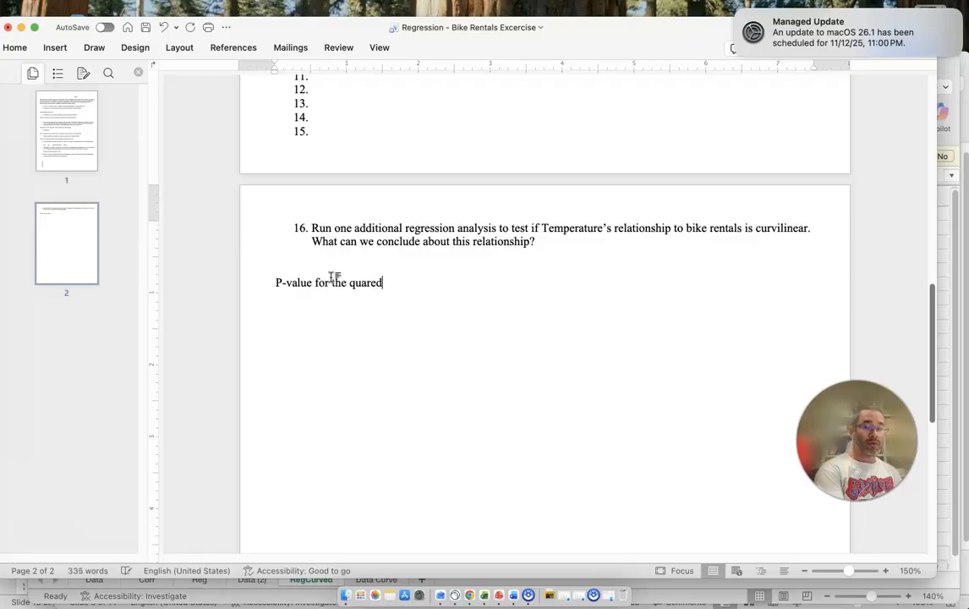
key(BackSpace)
key(BackSpace)
key(BackSpace)
key(BackSpace)
key(BackSpace)
key(BackSpace)
key(BackSpace)
key(BackSpace)
text(squared term is statist)
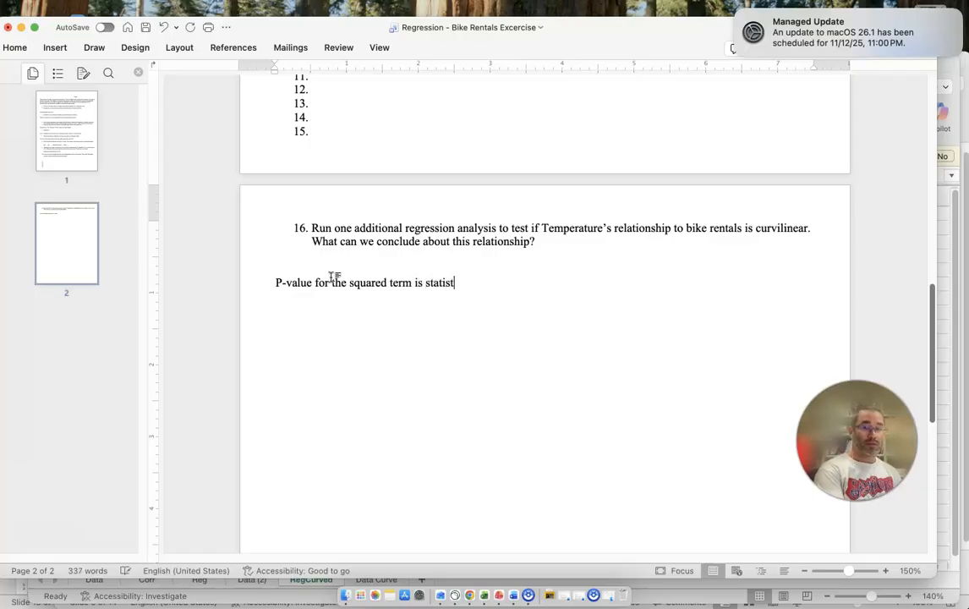
text(ically significant ()
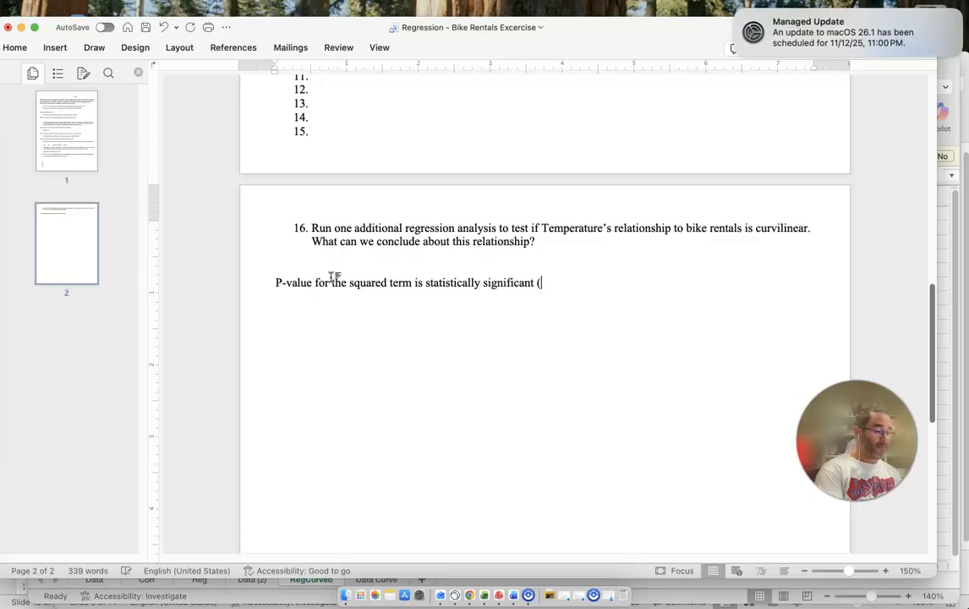
text(p<0.0)
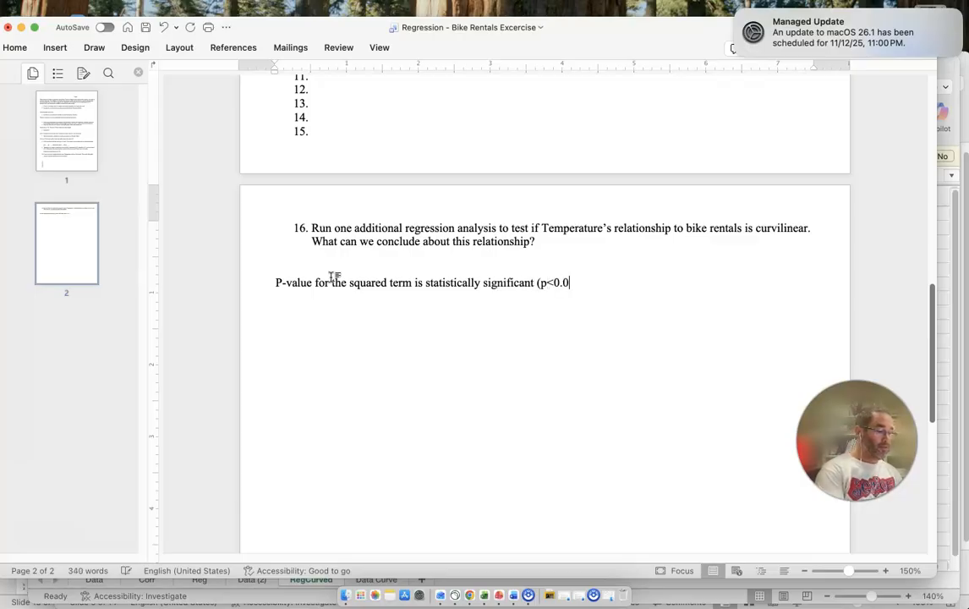
text(5). Therefore)
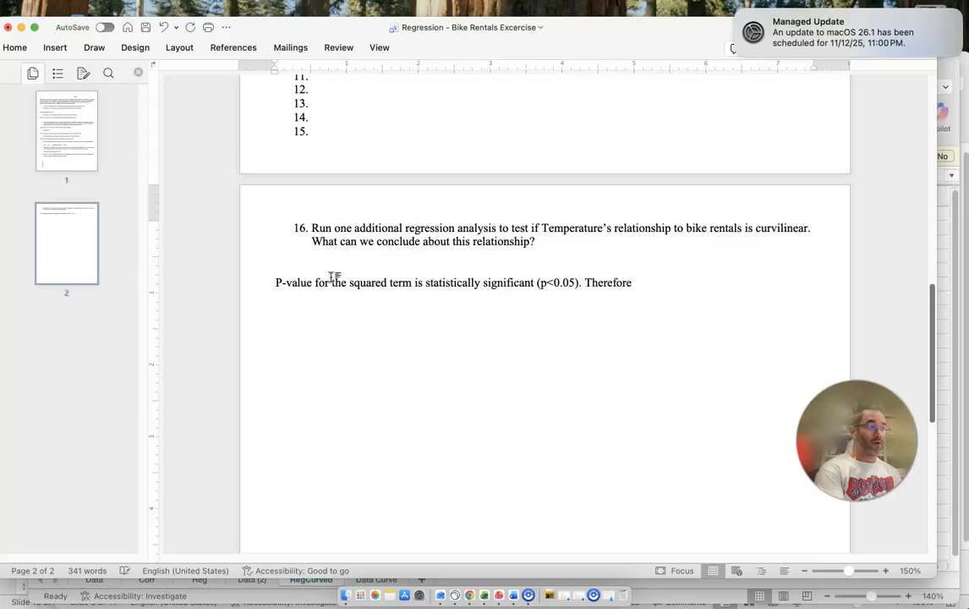
Complete the answer's second sentence with ", a significant curvilinear relationship exists between temperature and bike rentals."
text(ther)
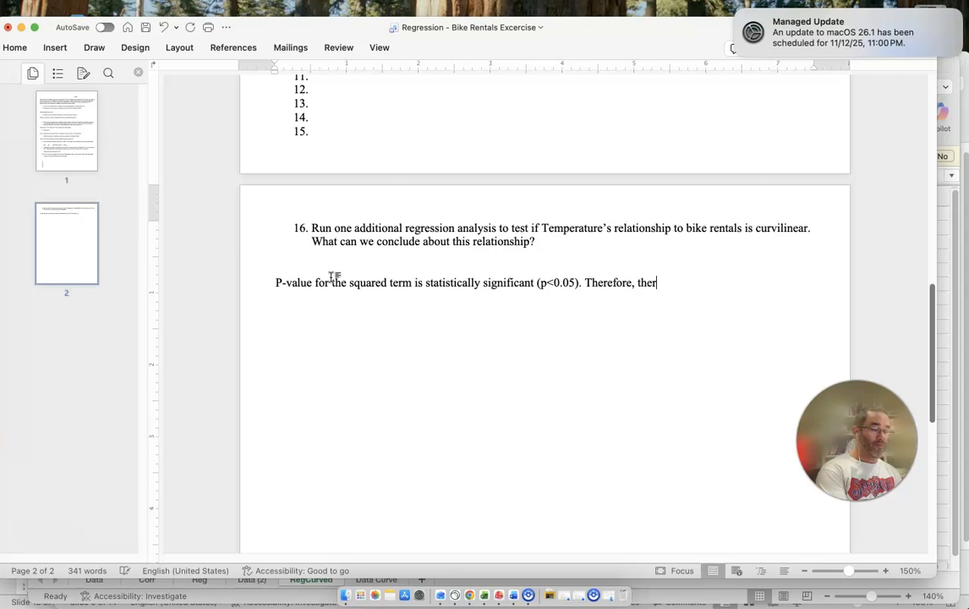
key(BackSpace)
key(BackSpace)
key(BackSpace)
text(a st)
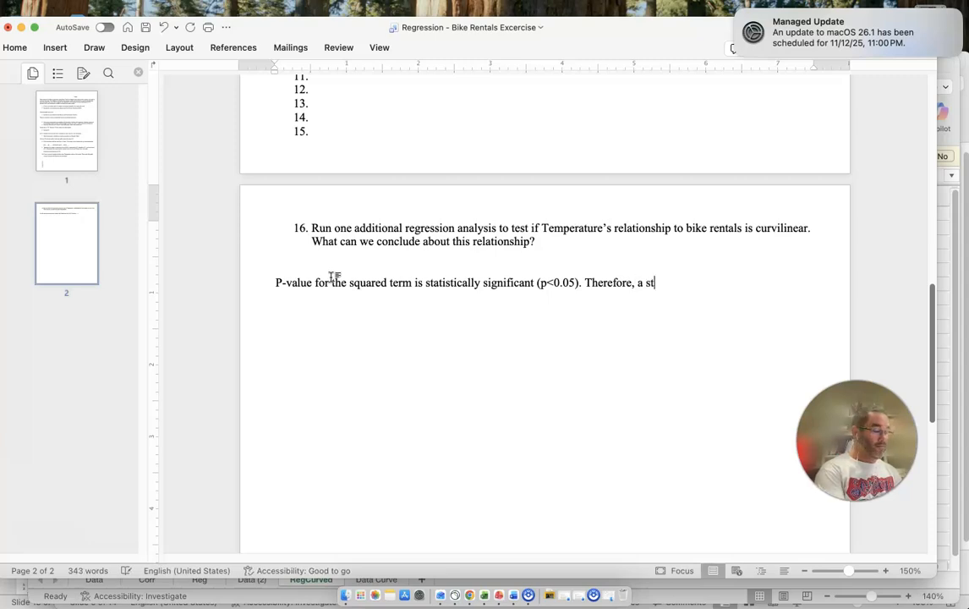
key(BackSpace)
text(i)
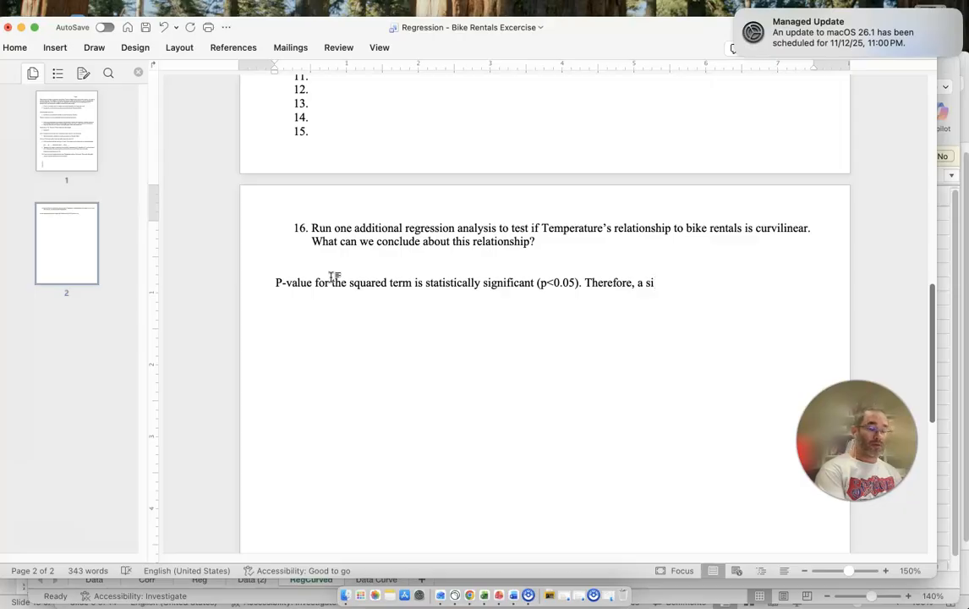
text(gnificant curvilinear relationship exists)
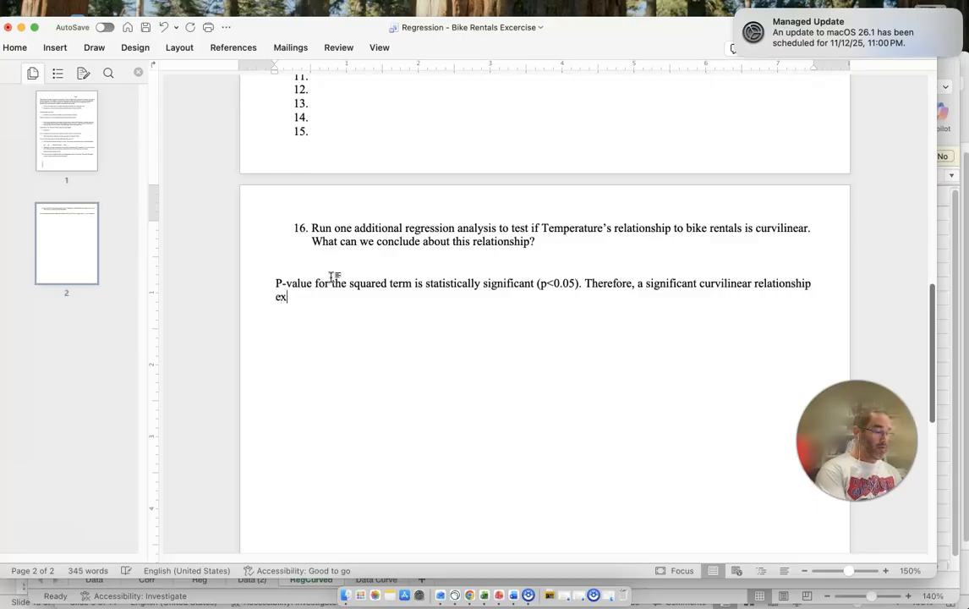
text( betwe)
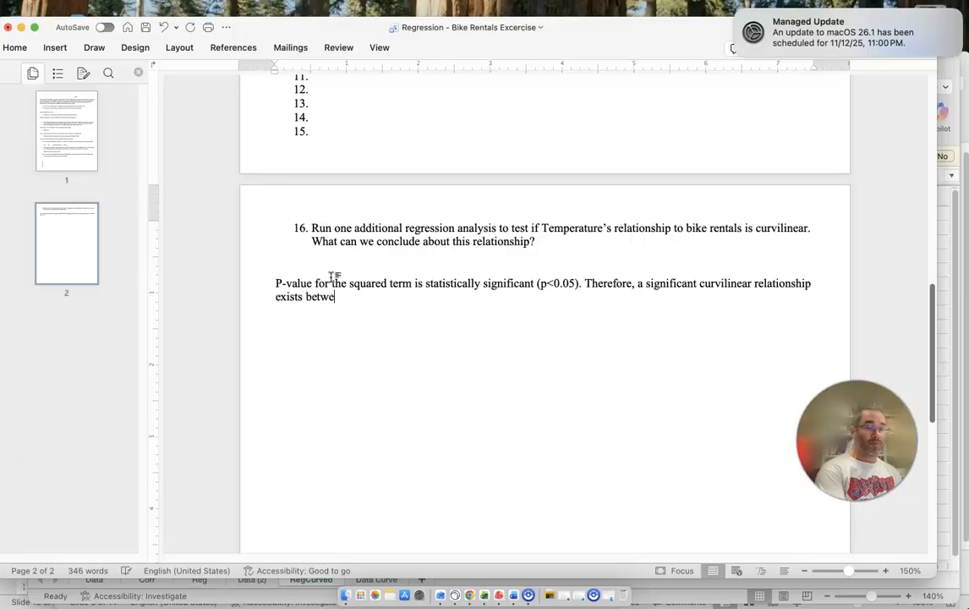
text(en temperature and )
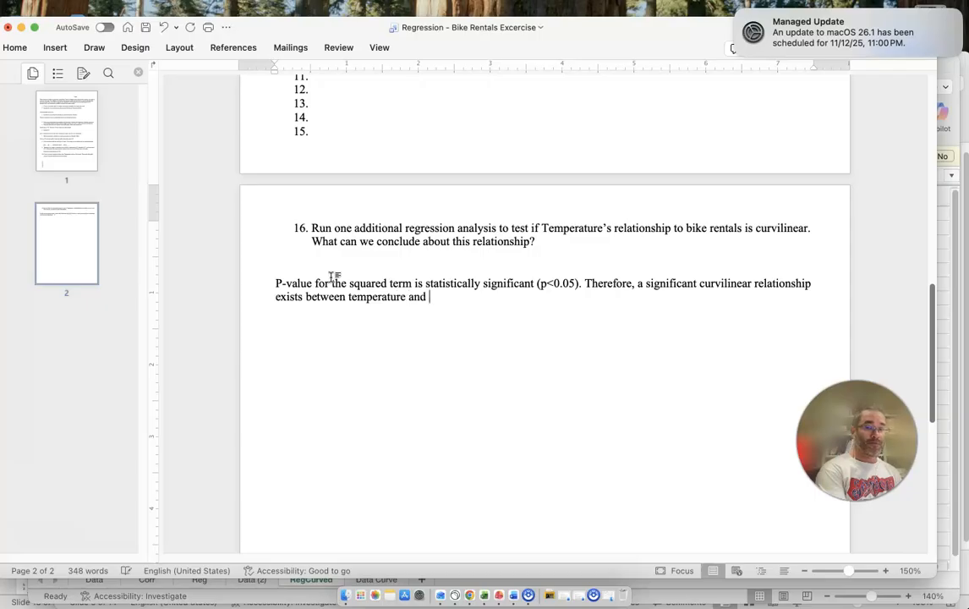
text(bike rentals.)
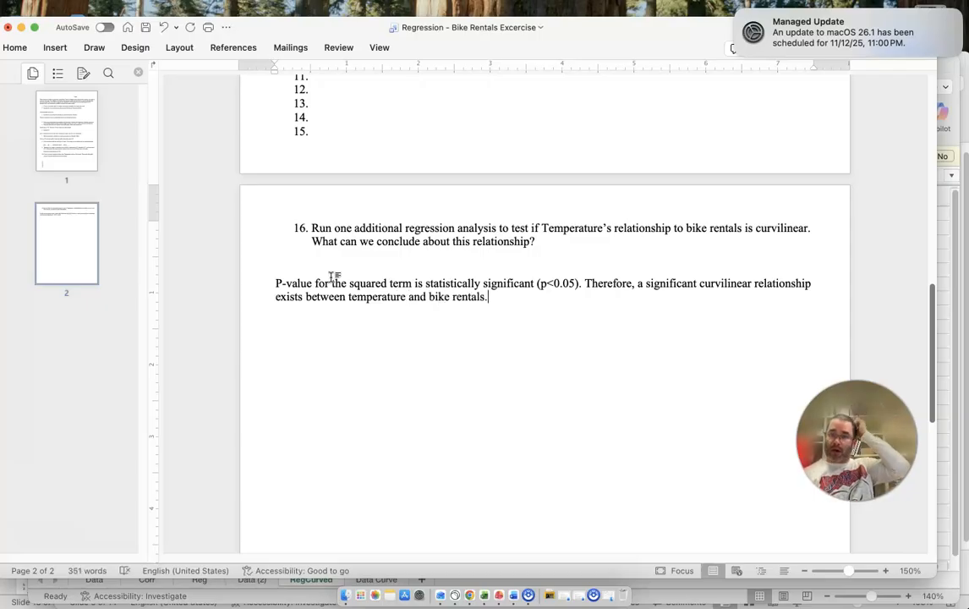
Delete the empty numbered items 11 to 15 above the curvilinear regression question
scroll(397, 288, up, 3)
click(292, 262)
drag(292, 263, 288, 235)
key(BackSpace)
key(BackSpace)
key(BackSpace)
key(BackSpace)
key(BackSpace)
key(BackSpace)
key(BackSpace)
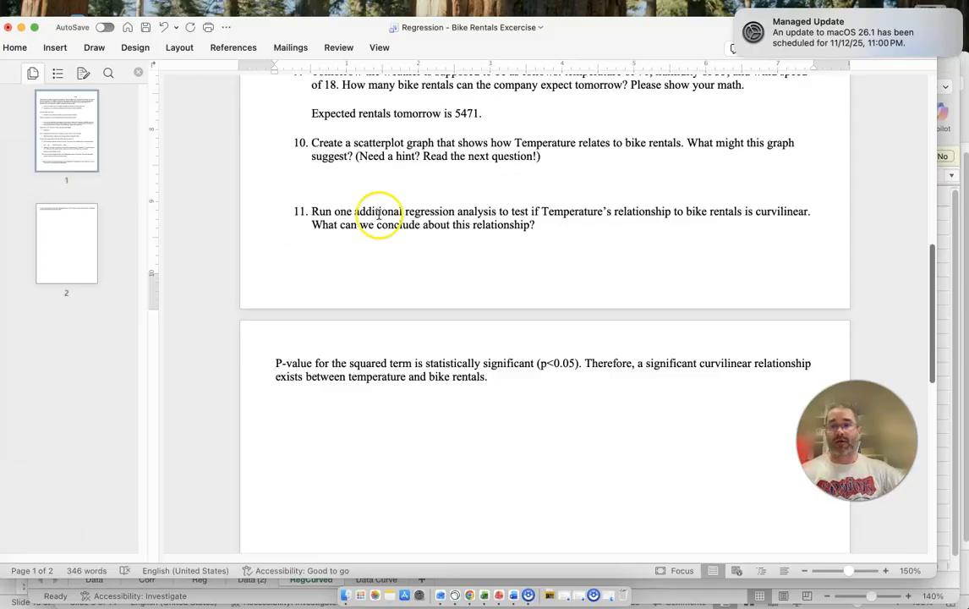
Return to the RegCurved sheet in Excel and examine the regression output's fit statistics, P-values, and TempSquared and Humidity coefficients
click(948, 315)
scroll(607, 494, down, 2)
drag(610, 489, 60, 213)
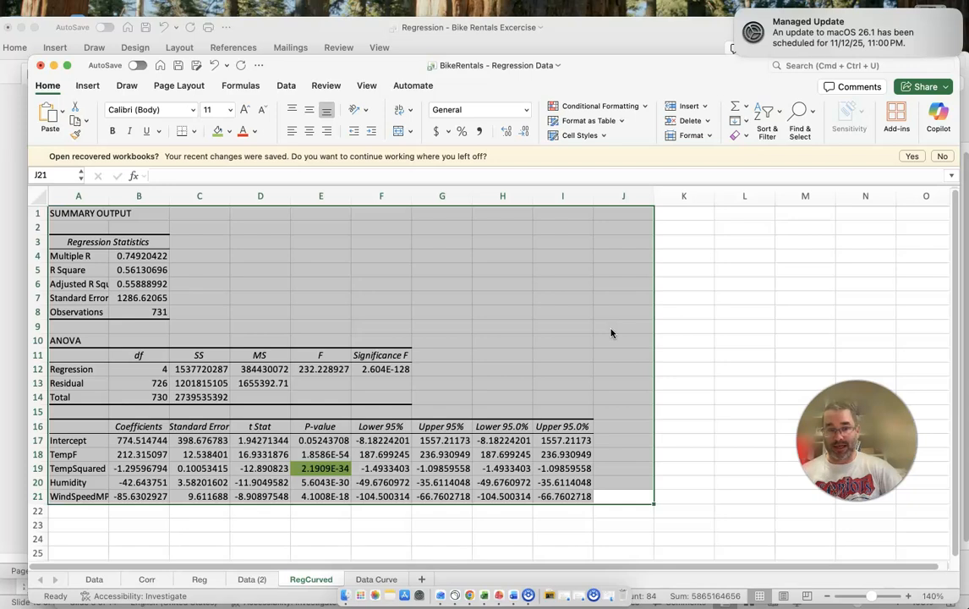
click(484, 315)
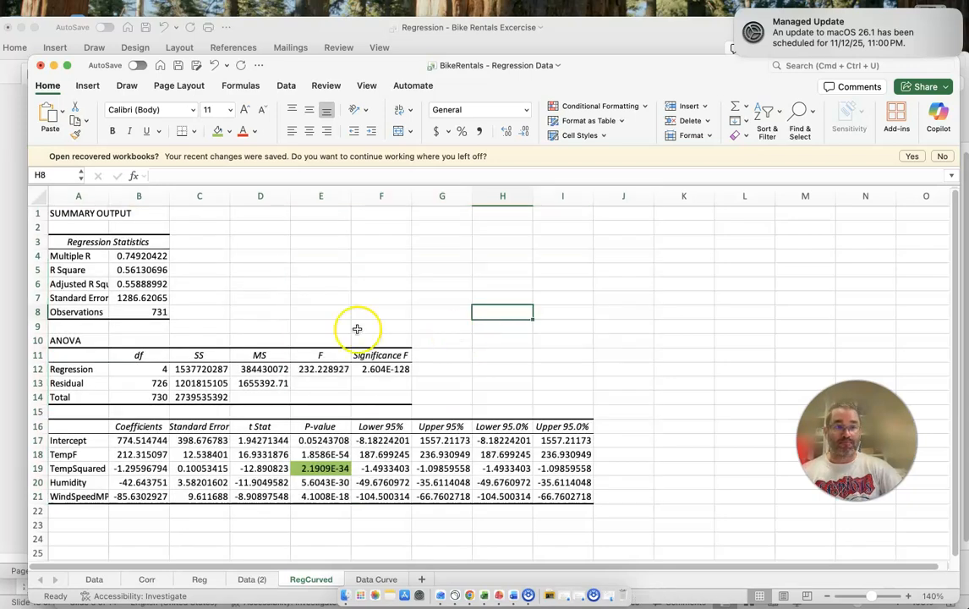
click(135, 269)
click(332, 457)
click(140, 467)
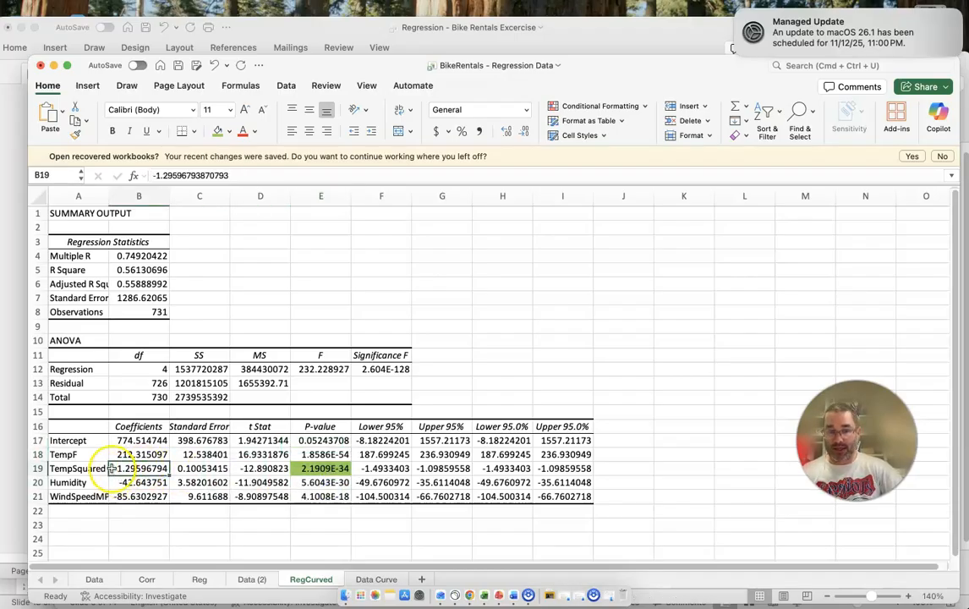
click(127, 481)
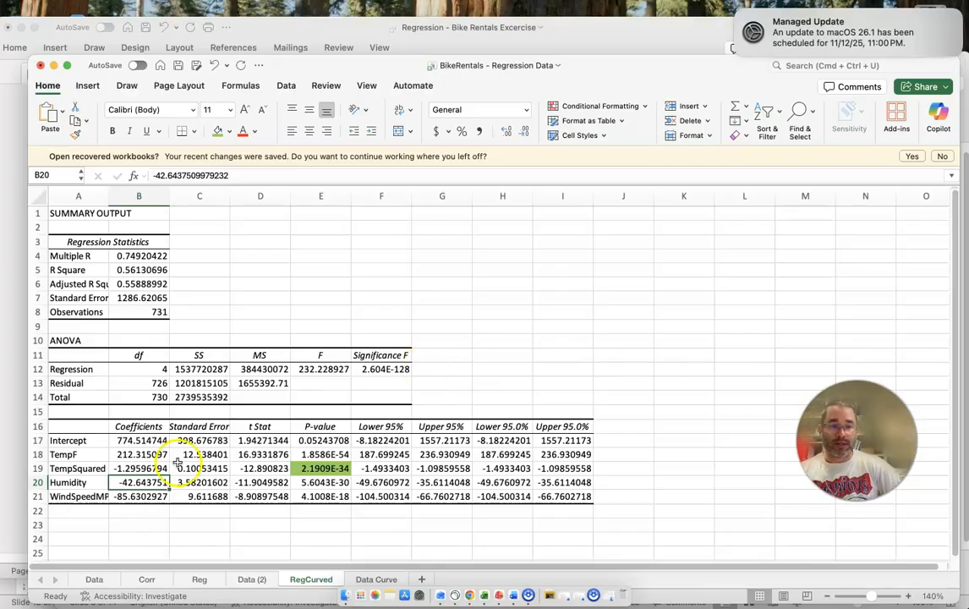
scroll(116, 525, down, 1)
scroll(116, 524, right, 1)
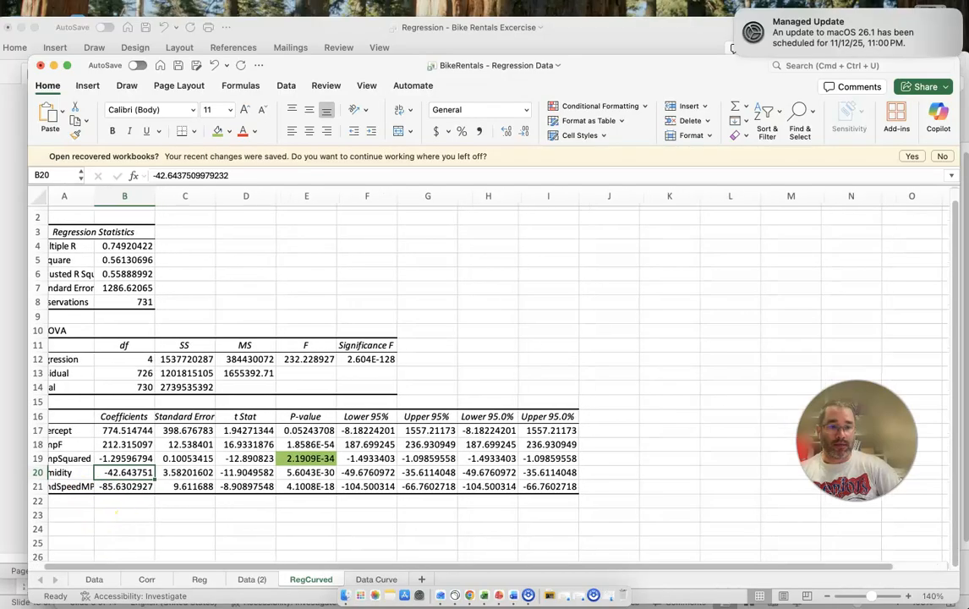